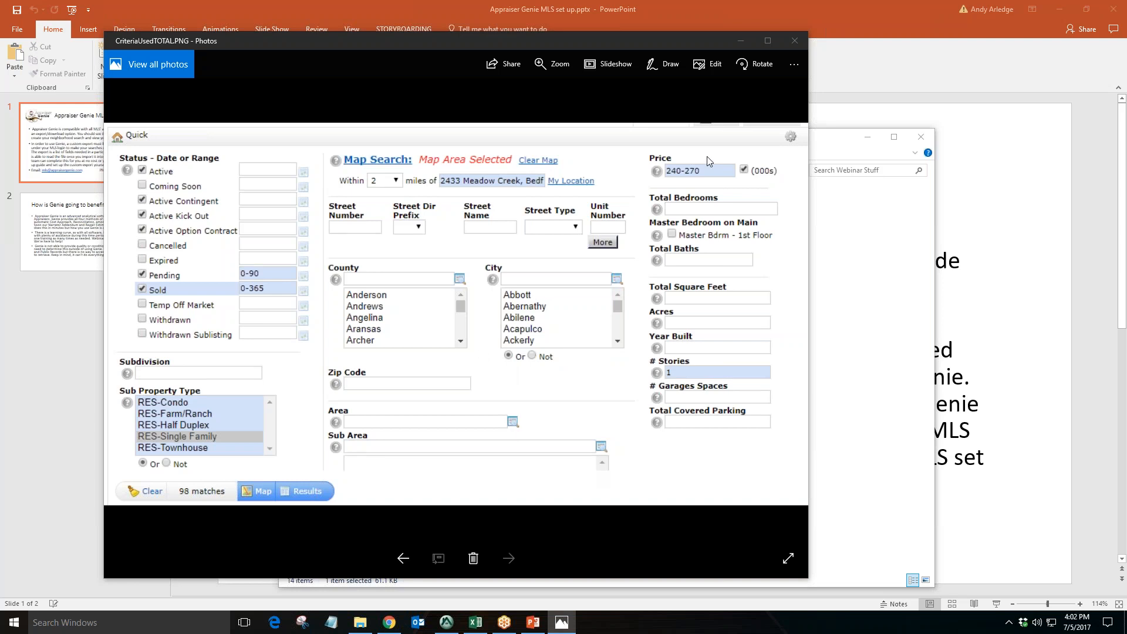
{"action": "left_click", "coordinate": [794, 40]}
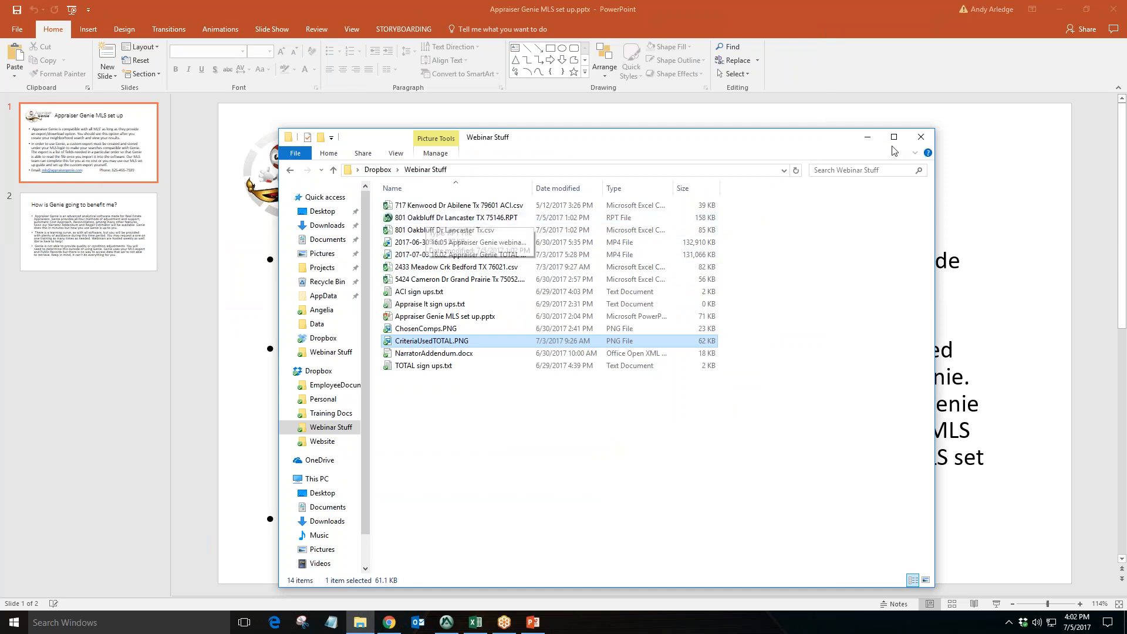
{"action": "left_click", "coordinate": [920, 137]}
{"action": "left_click", "coordinate": [475, 622]}
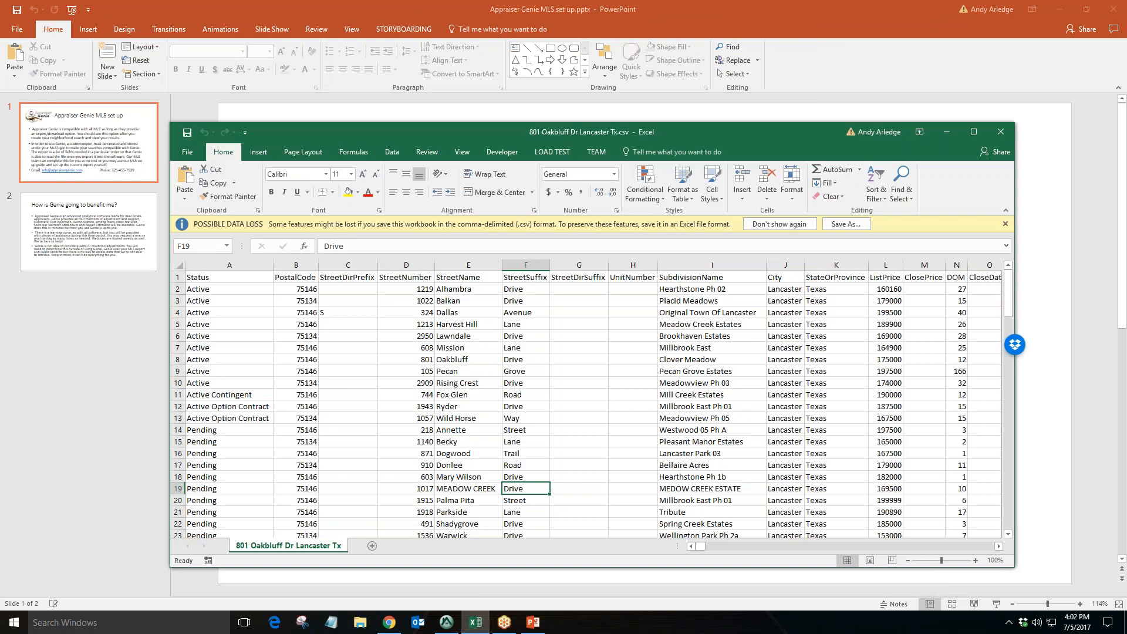
Examine the spreadsheet's address column headers, such as StreetDirPrefix, StreetNumber, StreetName, StreetSuffix and StreetDirSuffix
{"action": "left_click", "coordinate": [235, 278]}
{"action": "left_click", "coordinate": [290, 278]}
{"action": "left_click", "coordinate": [332, 279]}
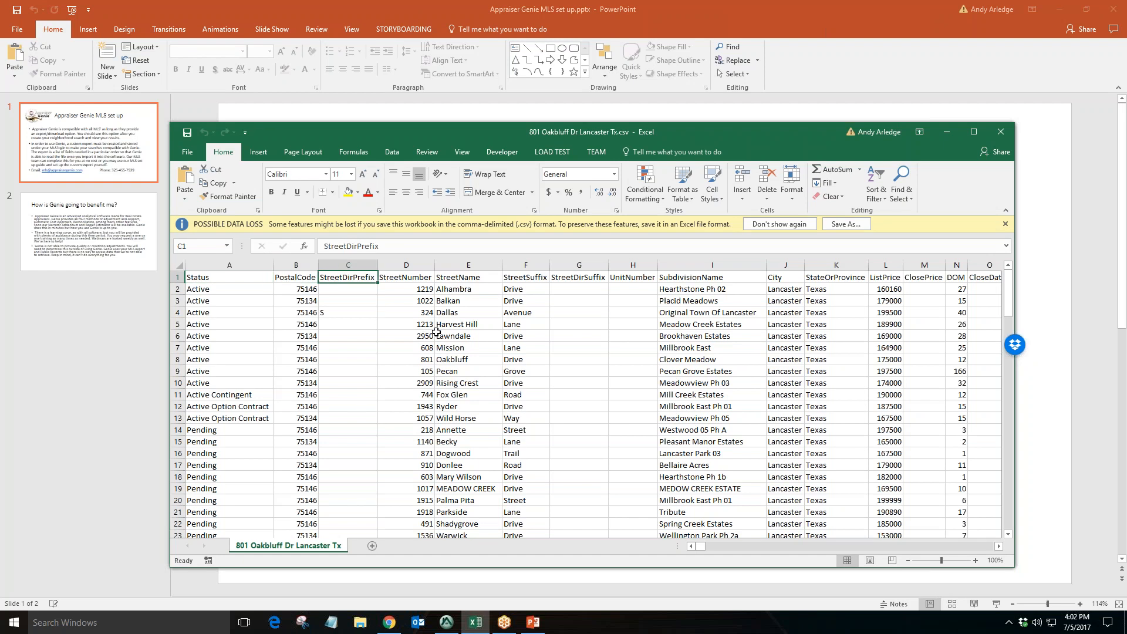
{"action": "left_click_drag", "start_coordinate": [690, 130], "coordinate": [627, 95]}
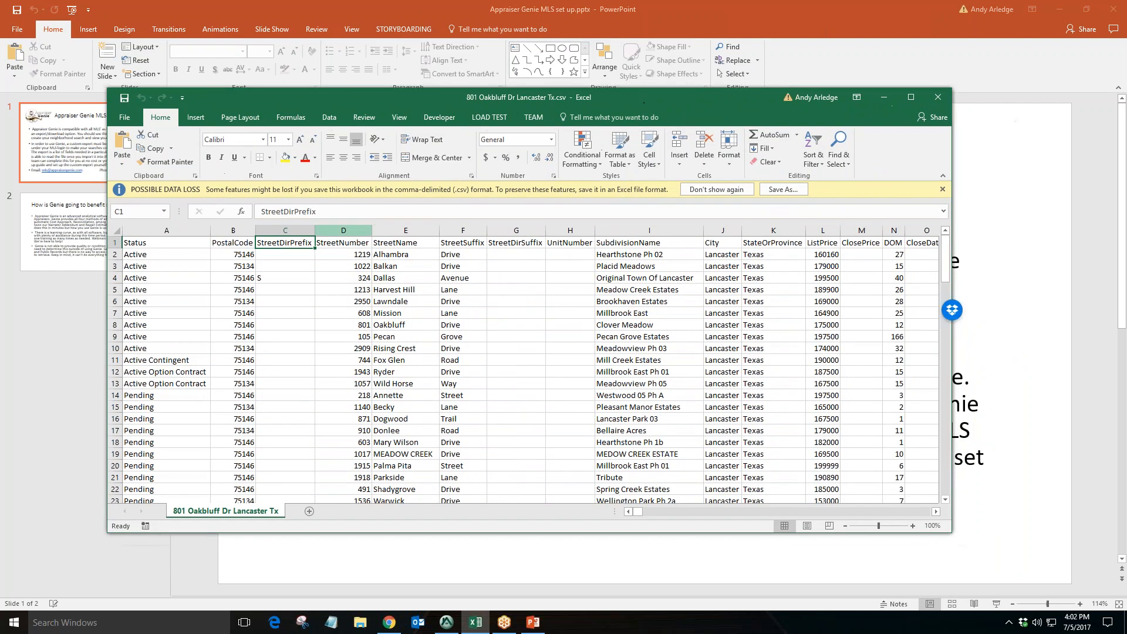
{"action": "left_click", "coordinate": [183, 244]}
{"action": "left_click", "coordinate": [228, 242]}
{"action": "left_click", "coordinate": [285, 243]}
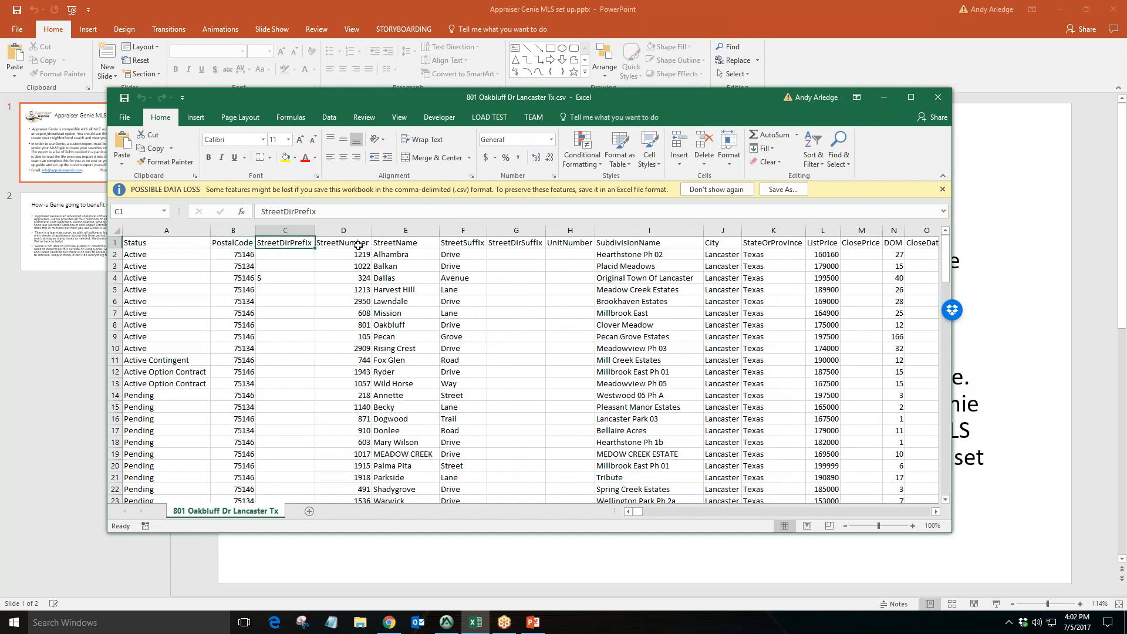
{"action": "left_click", "coordinate": [346, 243]}
{"action": "left_click", "coordinate": [387, 244]}
{"action": "left_click", "coordinate": [458, 243]}
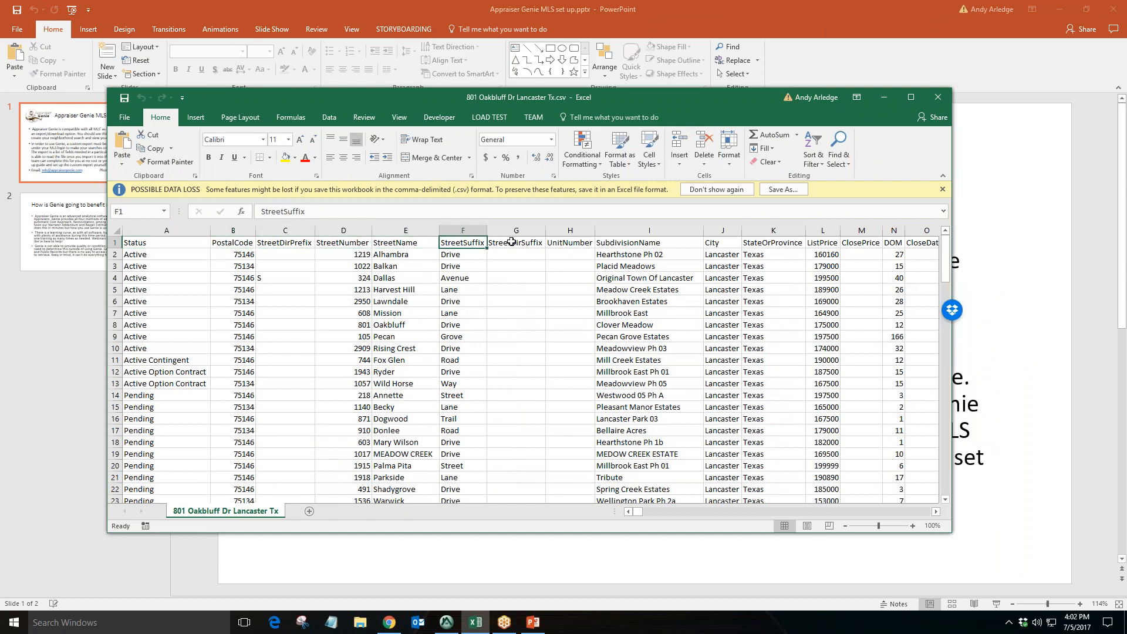
{"action": "left_click", "coordinate": [511, 241]}
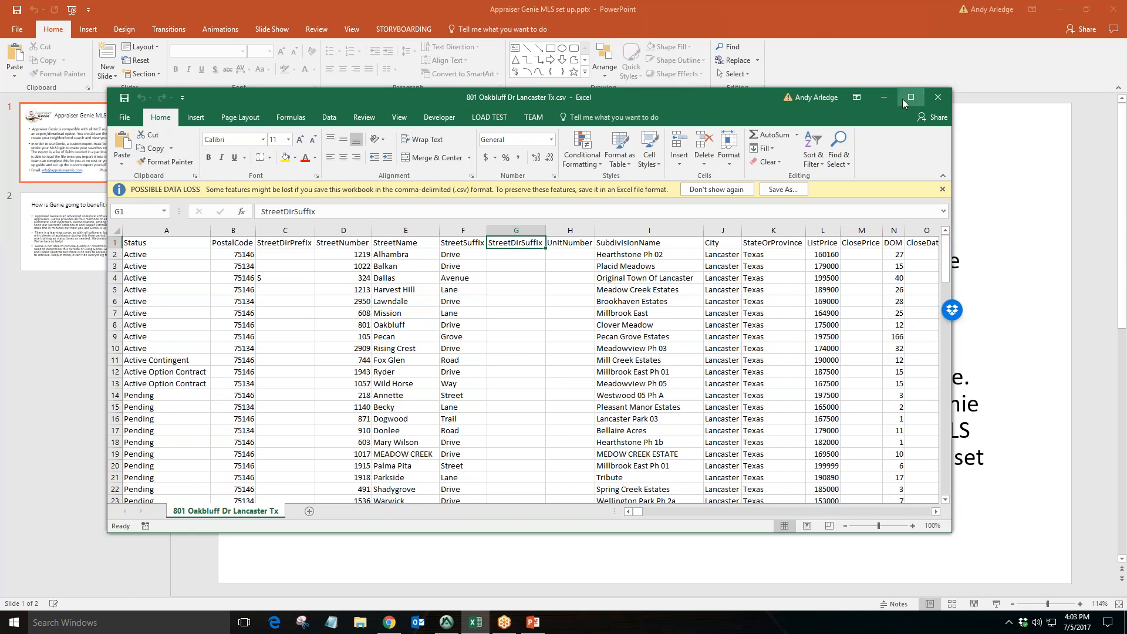
{"action": "left_click", "coordinate": [884, 97]}
{"action": "left_click", "coordinate": [1053, 11]}
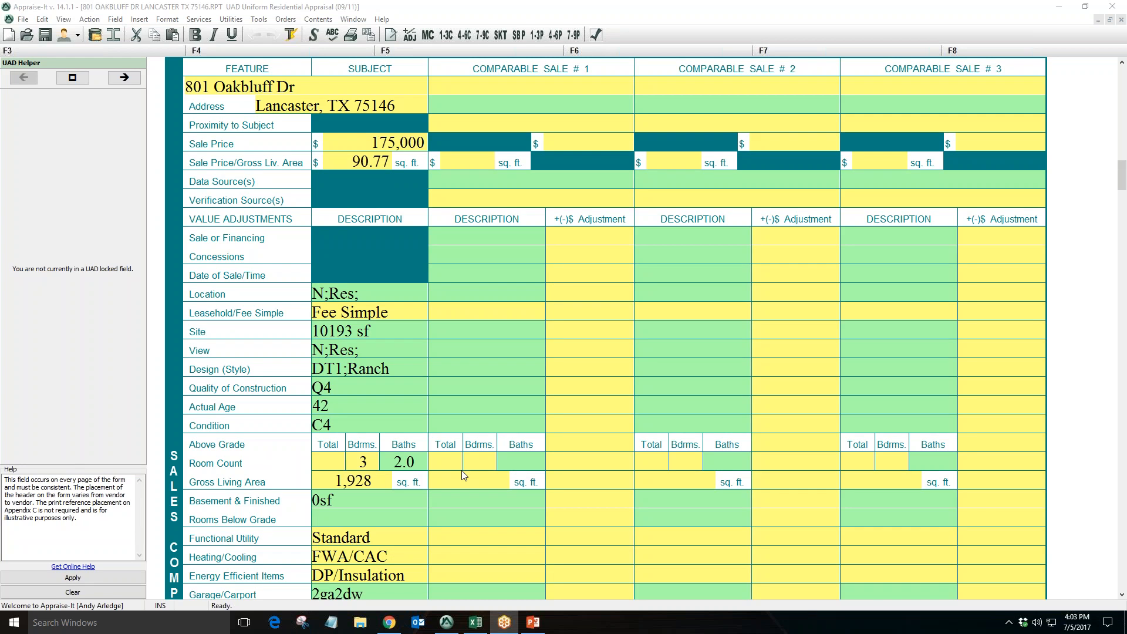
{"action": "left_click", "coordinate": [402, 425]}
{"action": "scroll", "coordinate": [422, 410], "scroll_direction": "up", "scroll_amount": 2}
{"action": "scroll", "coordinate": [419, 412], "scroll_direction": "up", "scroll_amount": 10}
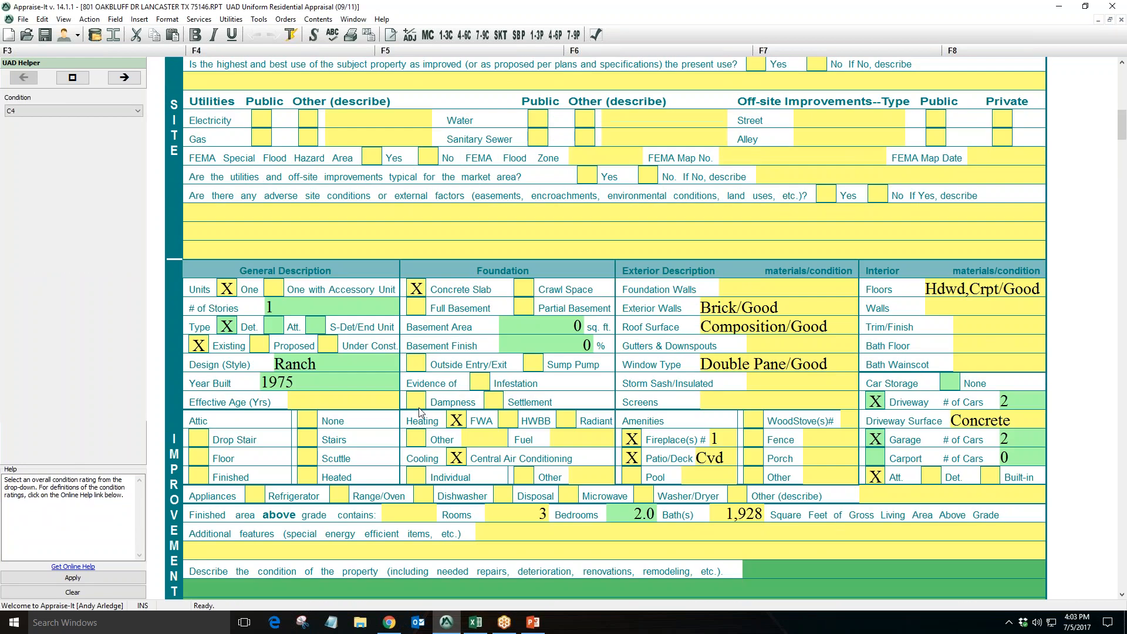
{"action": "scroll", "coordinate": [419, 412], "scroll_direction": "up", "scroll_amount": 12}
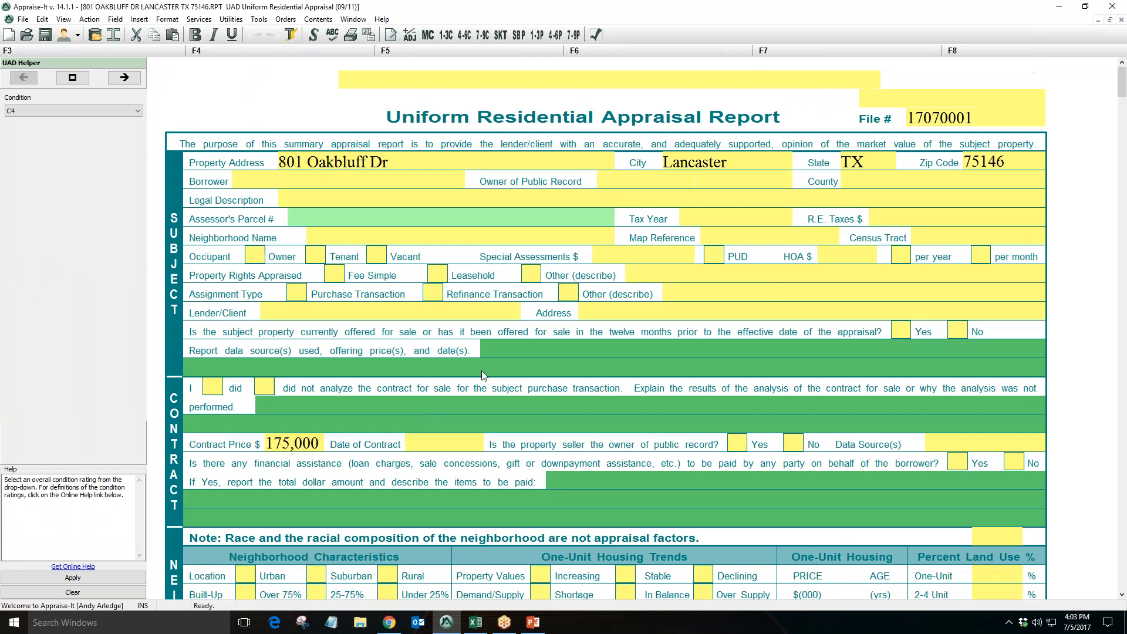
Inspect the subject's property address, city, state and county fields in the report header
{"action": "left_click", "coordinate": [469, 165]}
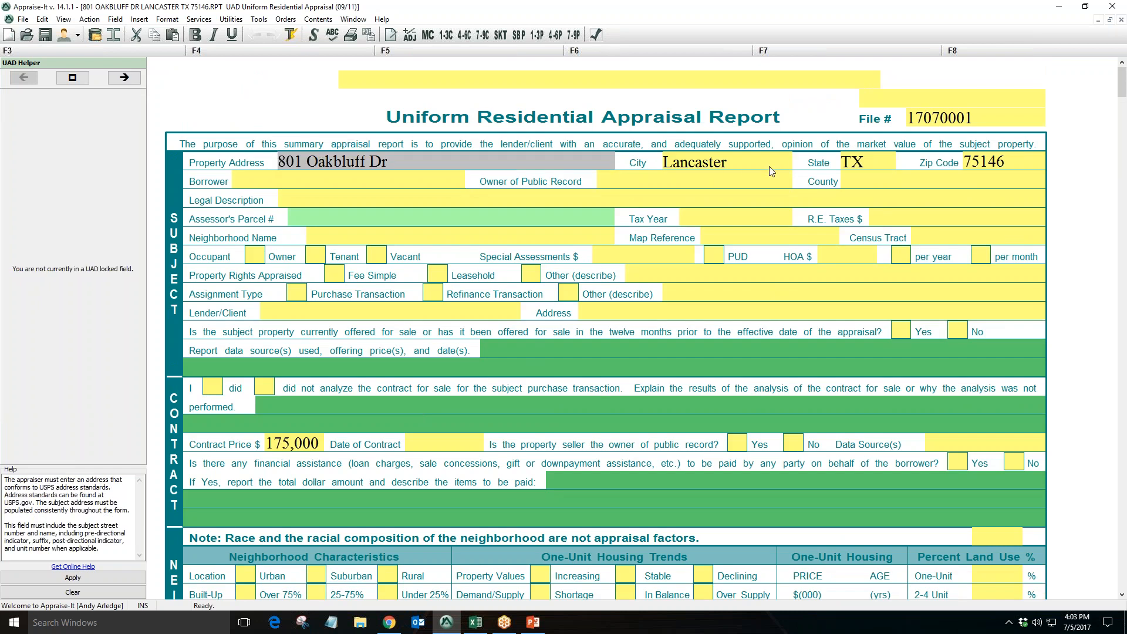
{"action": "left_click", "coordinate": [766, 164]}
{"action": "left_click", "coordinate": [879, 165]}
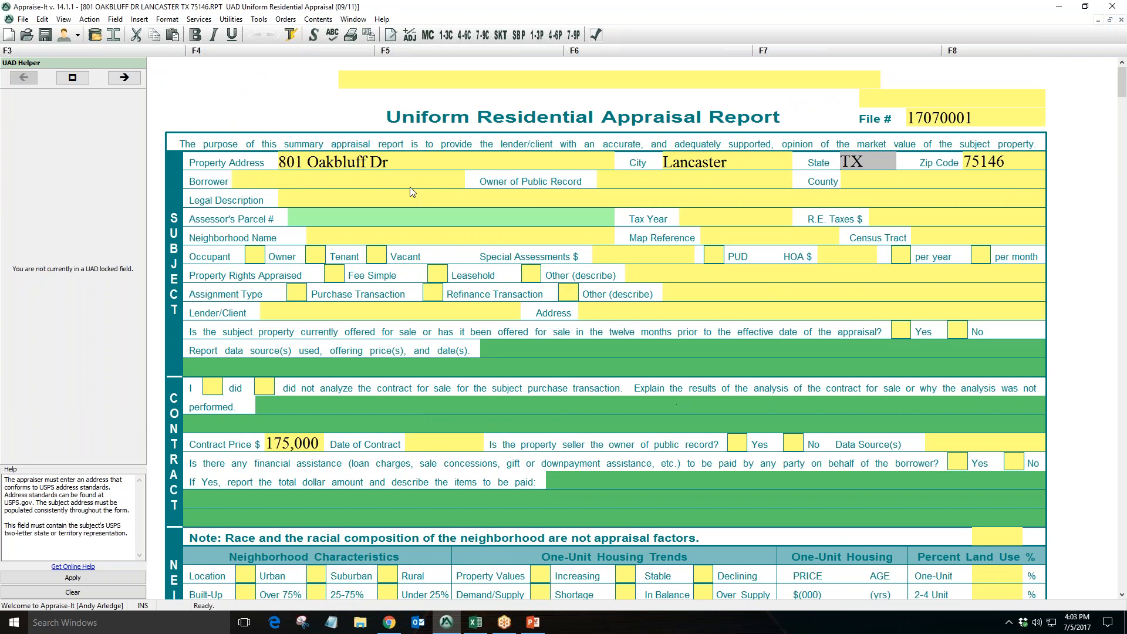
{"action": "left_click", "coordinate": [409, 163]}
{"action": "left_click", "coordinate": [750, 166]}
{"action": "left_click", "coordinate": [872, 165]}
{"action": "left_click", "coordinate": [916, 185]}
{"action": "scroll", "coordinate": [811, 367], "scroll_direction": "down", "scroll_amount": 12}
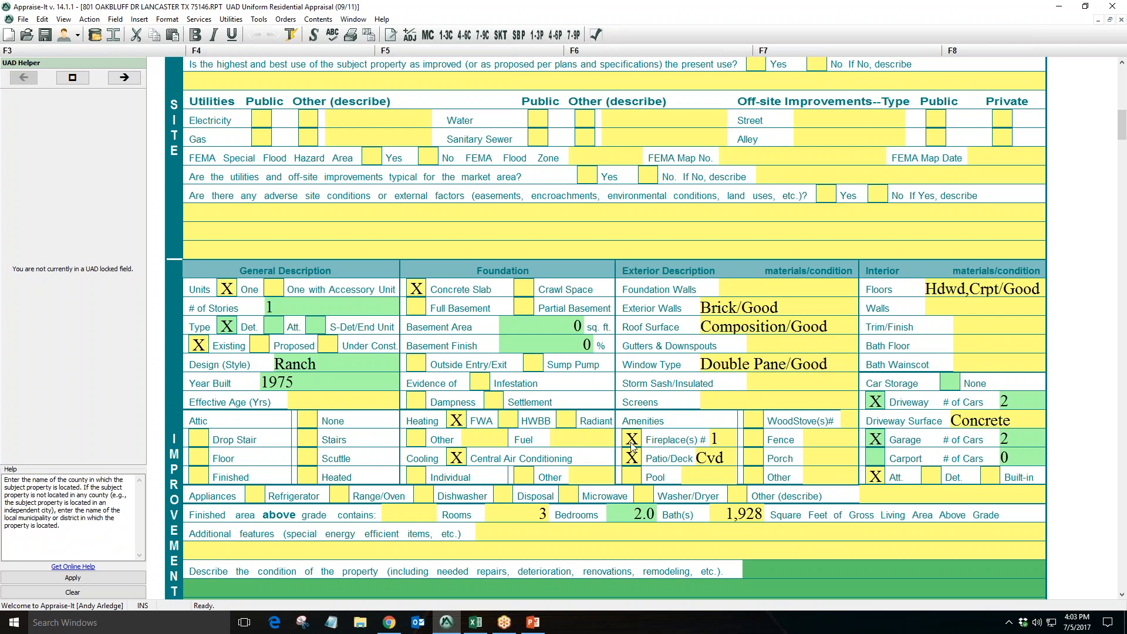
Inspect the subject's improvement and sales comparison fields, including stories, year built, construction quality, rooms below grade and room count
{"action": "left_click", "coordinate": [304, 312]}
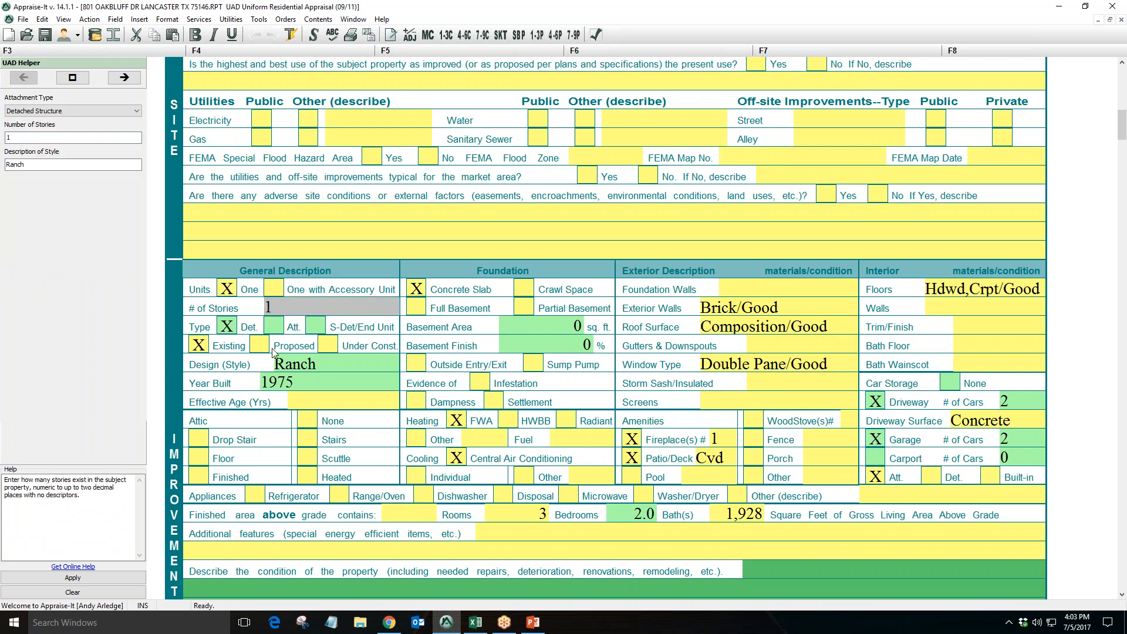
{"action": "left_click", "coordinate": [322, 382]}
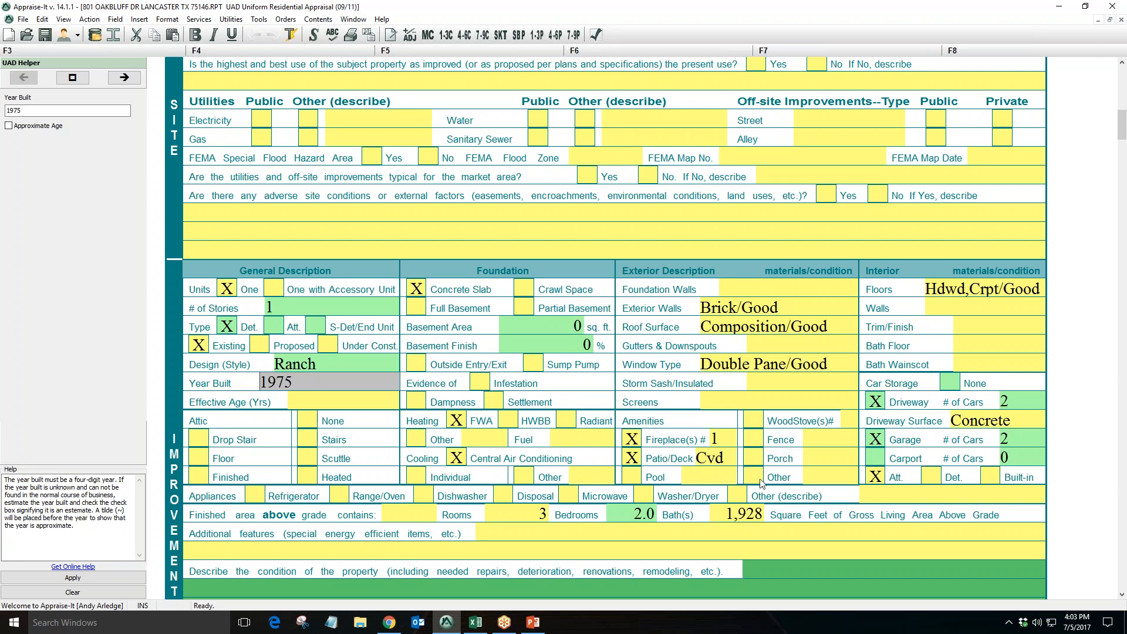
{"action": "scroll", "coordinate": [766, 473], "scroll_direction": "down", "scroll_amount": 10}
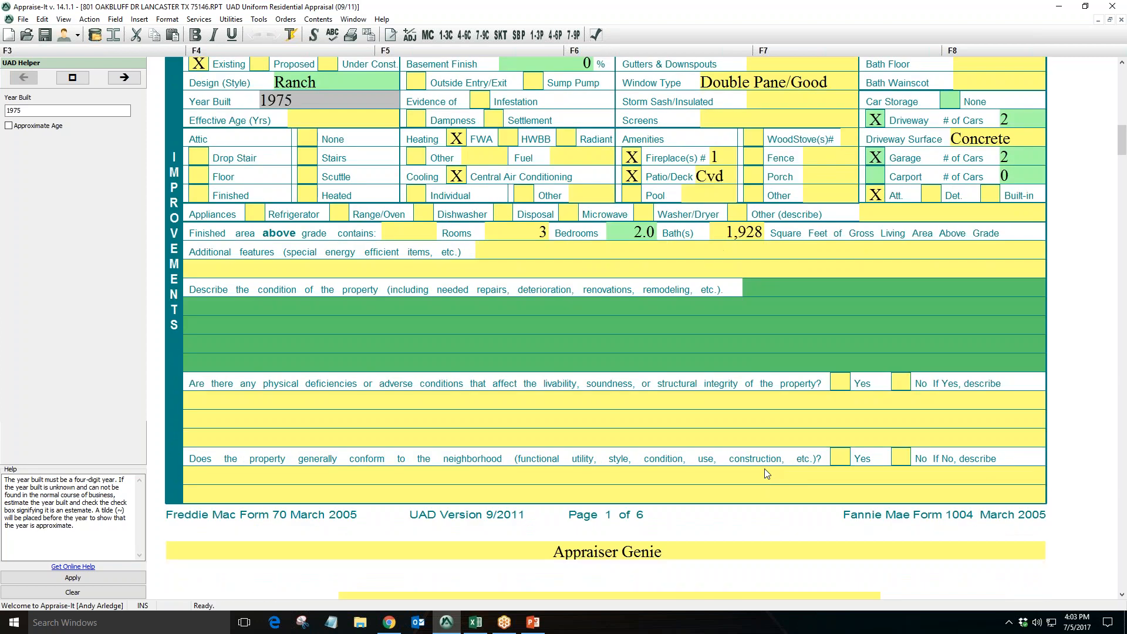
{"action": "scroll", "coordinate": [766, 473], "scroll_direction": "down", "scroll_amount": 3}
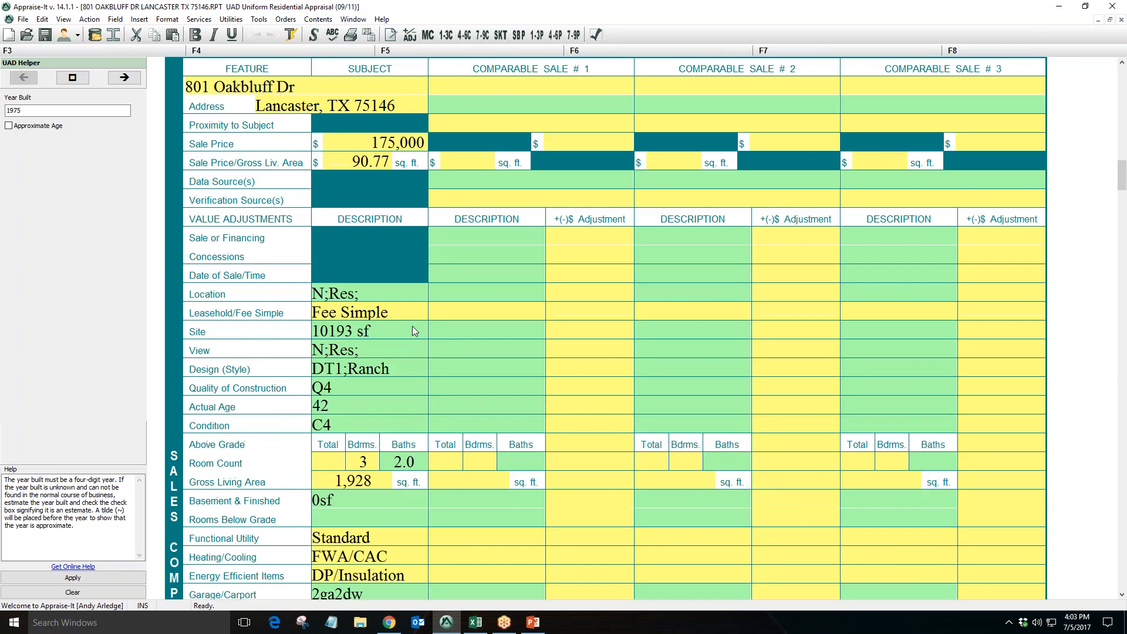
{"action": "scroll", "coordinate": [370, 494], "scroll_direction": "down", "scroll_amount": 2}
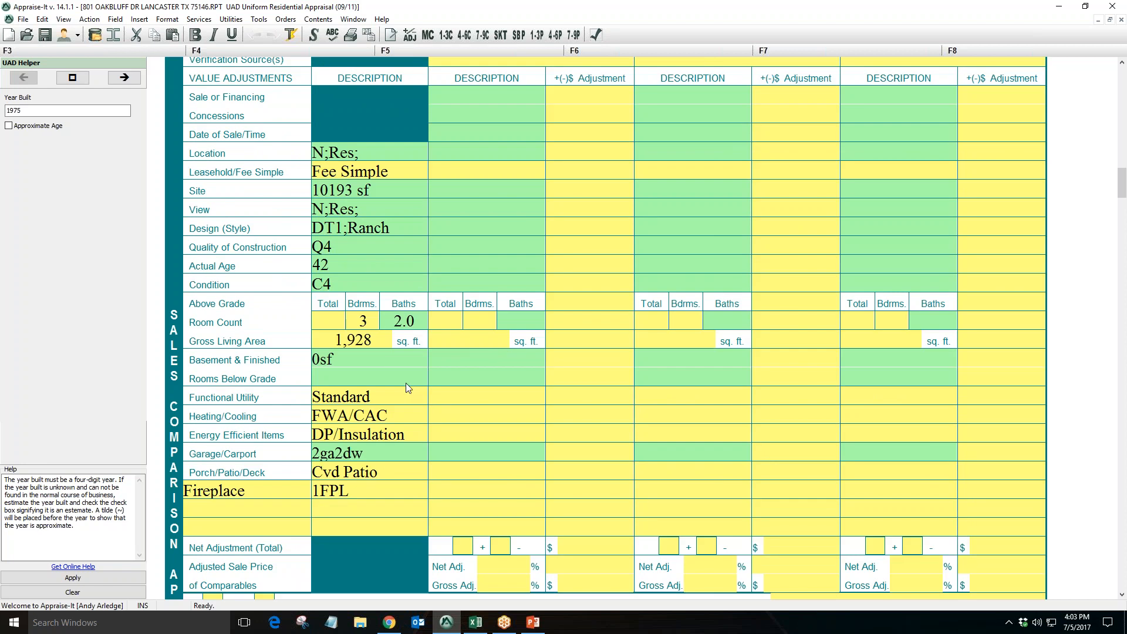
{"action": "left_click", "coordinate": [391, 259]}
{"action": "left_click", "coordinate": [387, 247]}
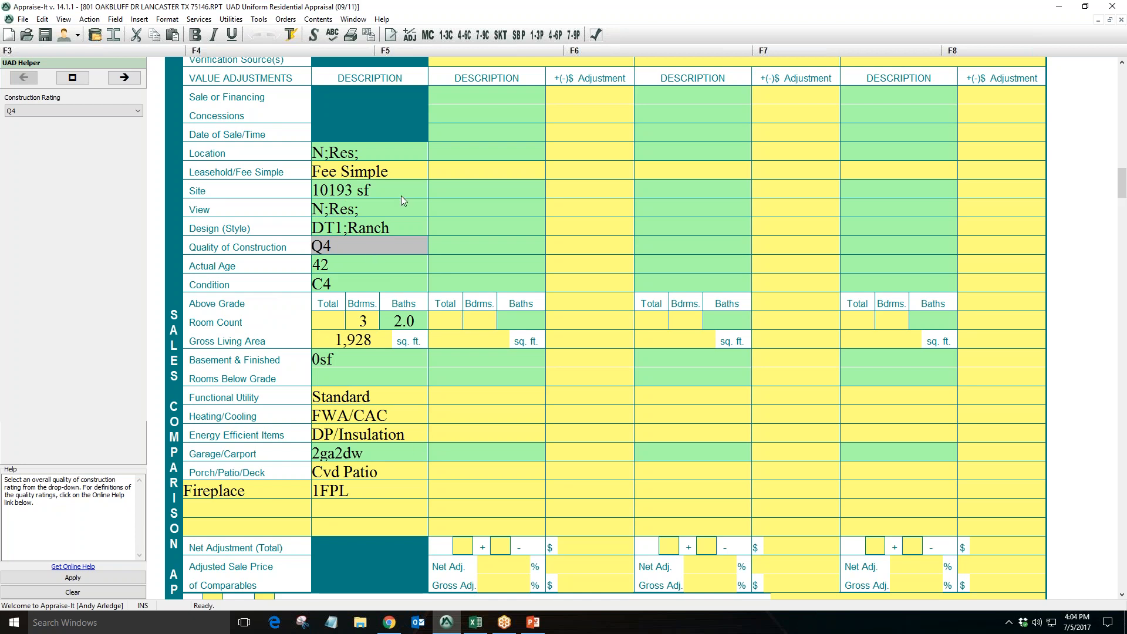
{"action": "left_click", "coordinate": [400, 376]}
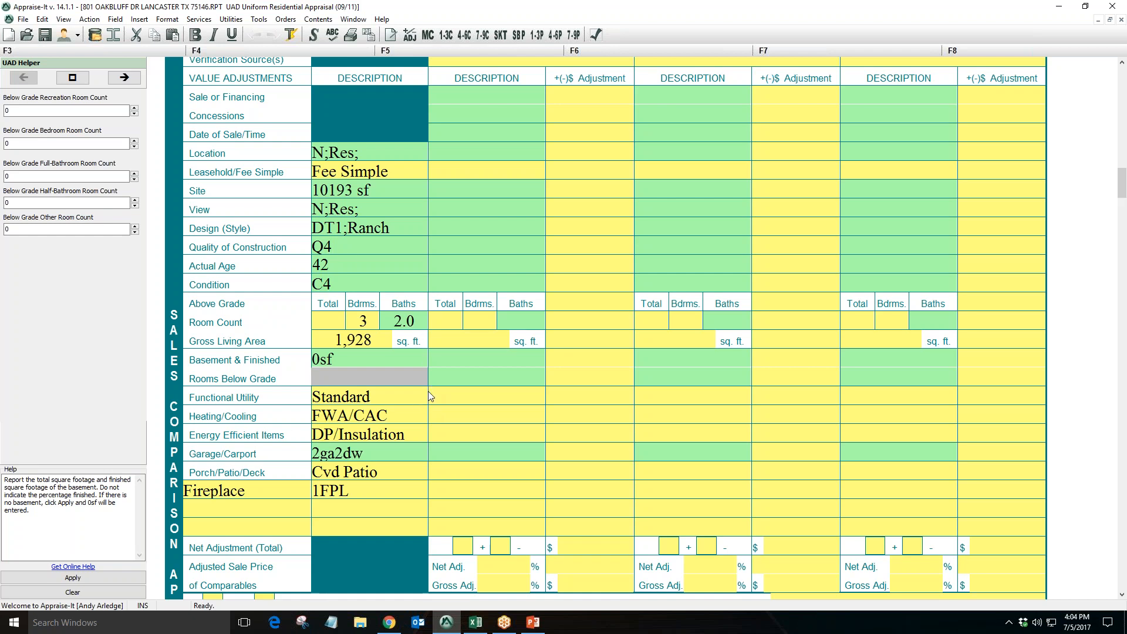
{"action": "left_click", "coordinate": [334, 325]}
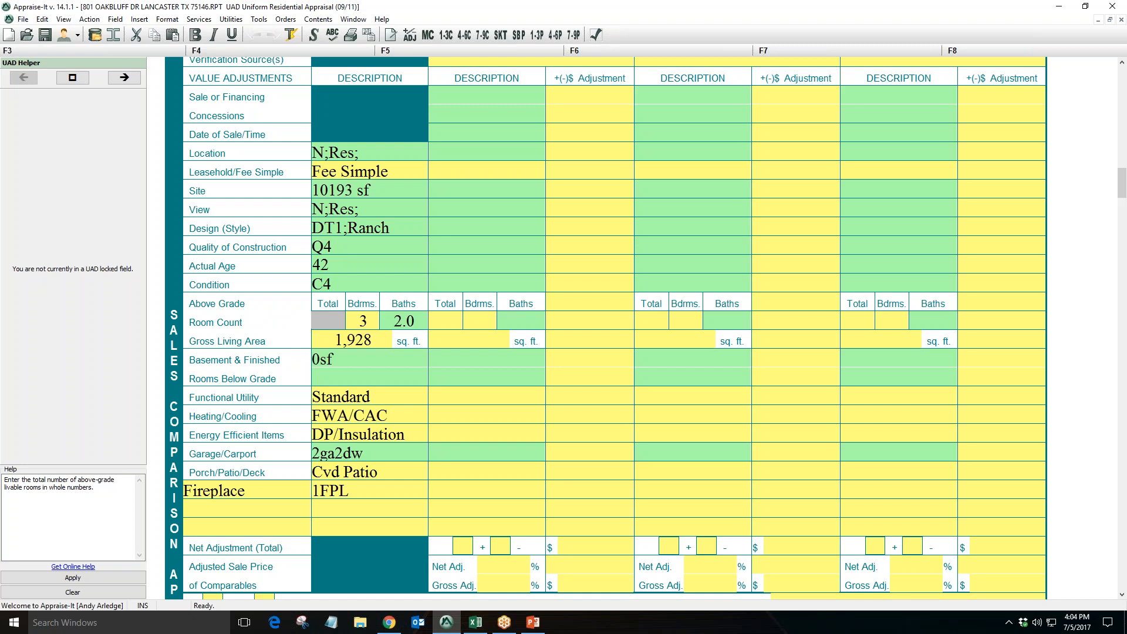
{"action": "scroll", "coordinate": [428, 434], "scroll_direction": "up", "scroll_amount": 5}
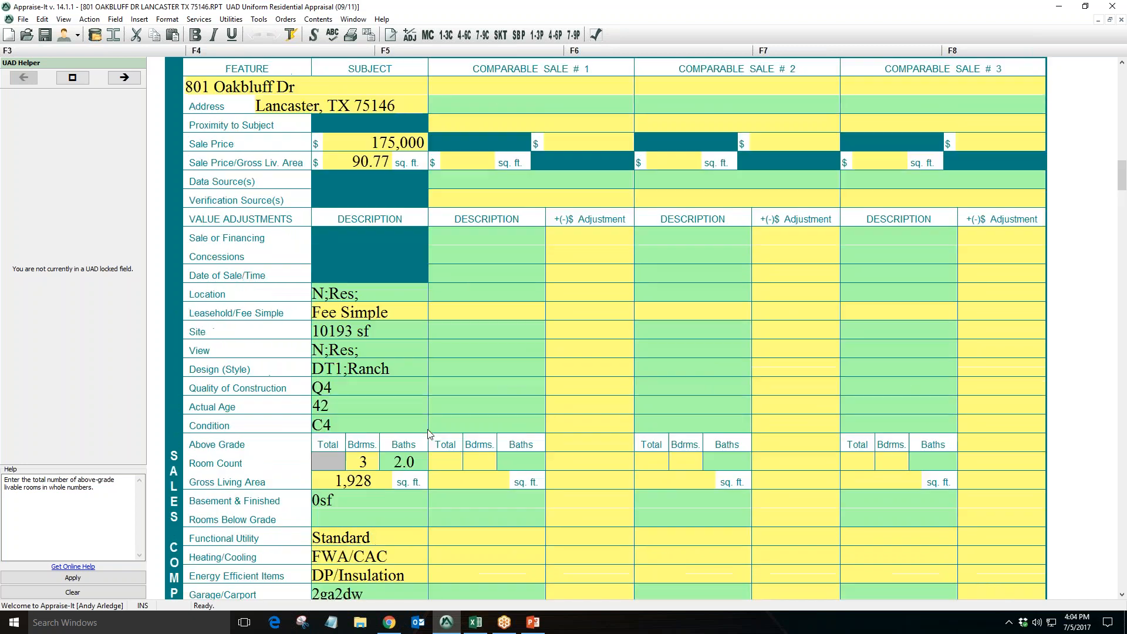
{"action": "scroll", "coordinate": [428, 433], "scroll_direction": "up", "scroll_amount": 5}
{"action": "scroll", "coordinate": [428, 435], "scroll_direction": "down", "scroll_amount": 3}
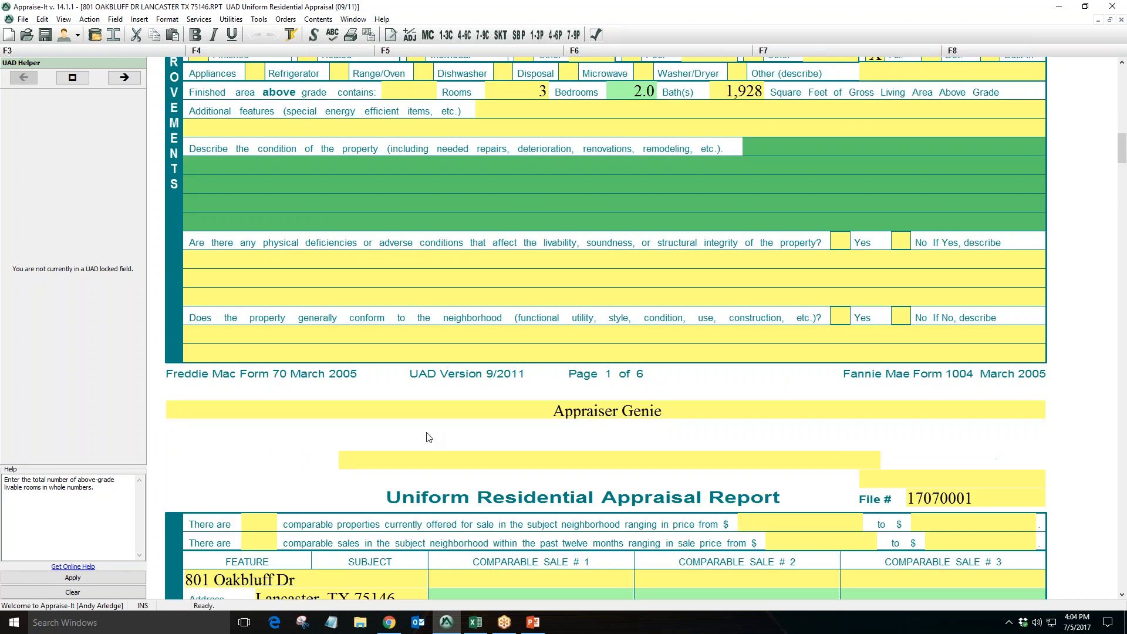
{"action": "scroll", "coordinate": [428, 437], "scroll_direction": "down", "scroll_amount": 4}
Navigate between the Market Conditions Addendum and the sales comparison grid, checking the comparable sale address cells
{"action": "left_click", "coordinate": [434, 36]}
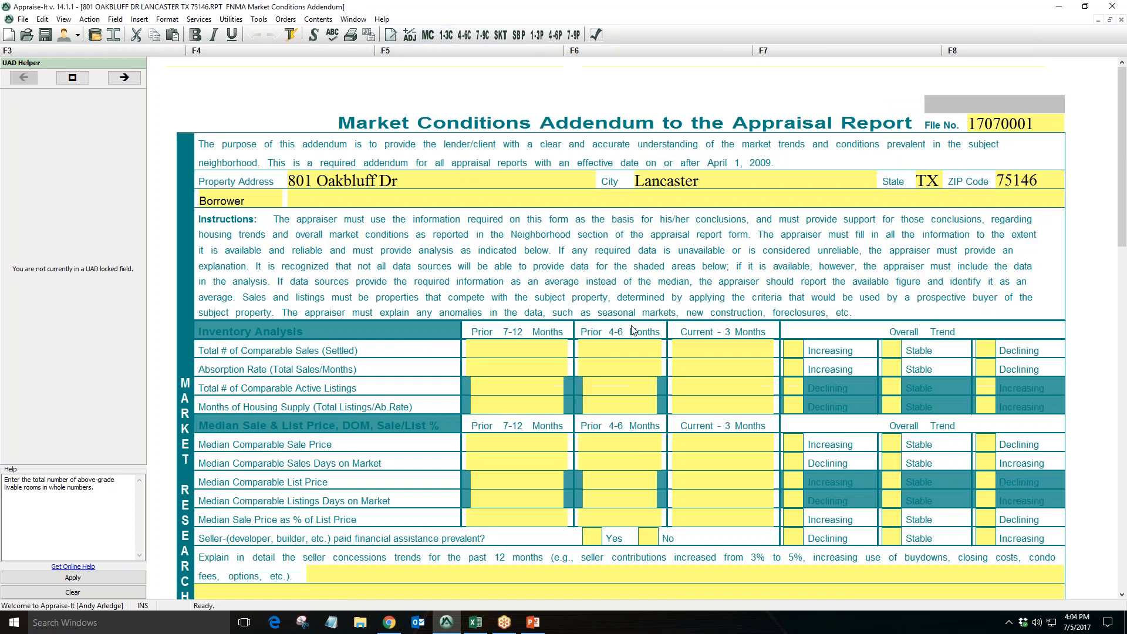
{"action": "left_click", "coordinate": [446, 36]}
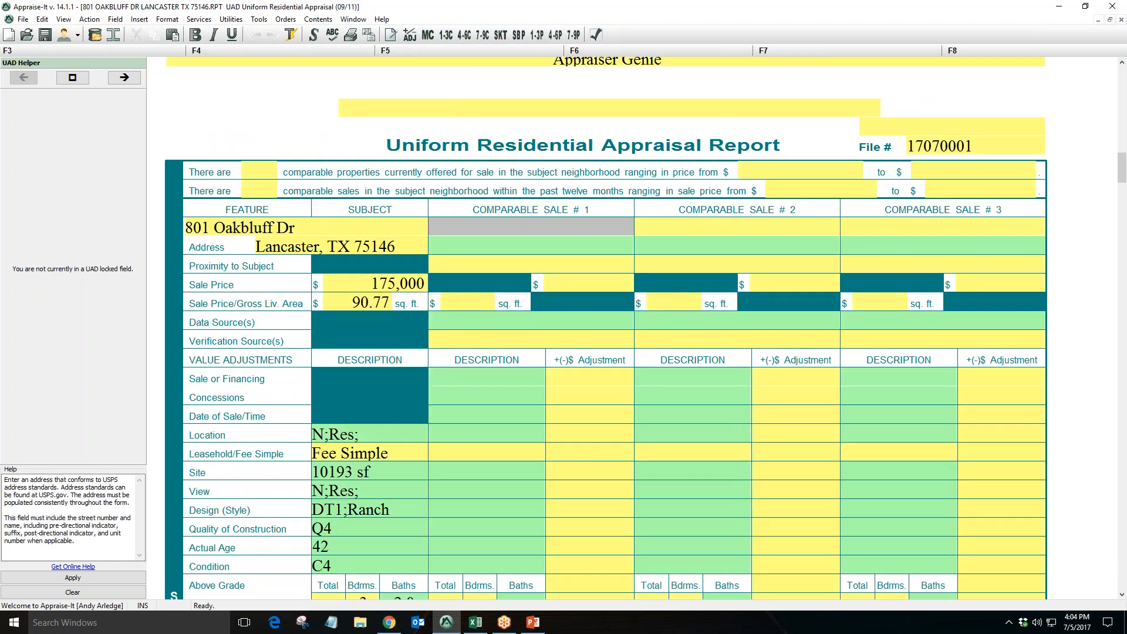
{"action": "left_click", "coordinate": [659, 231]}
{"action": "left_click", "coordinate": [881, 227]}
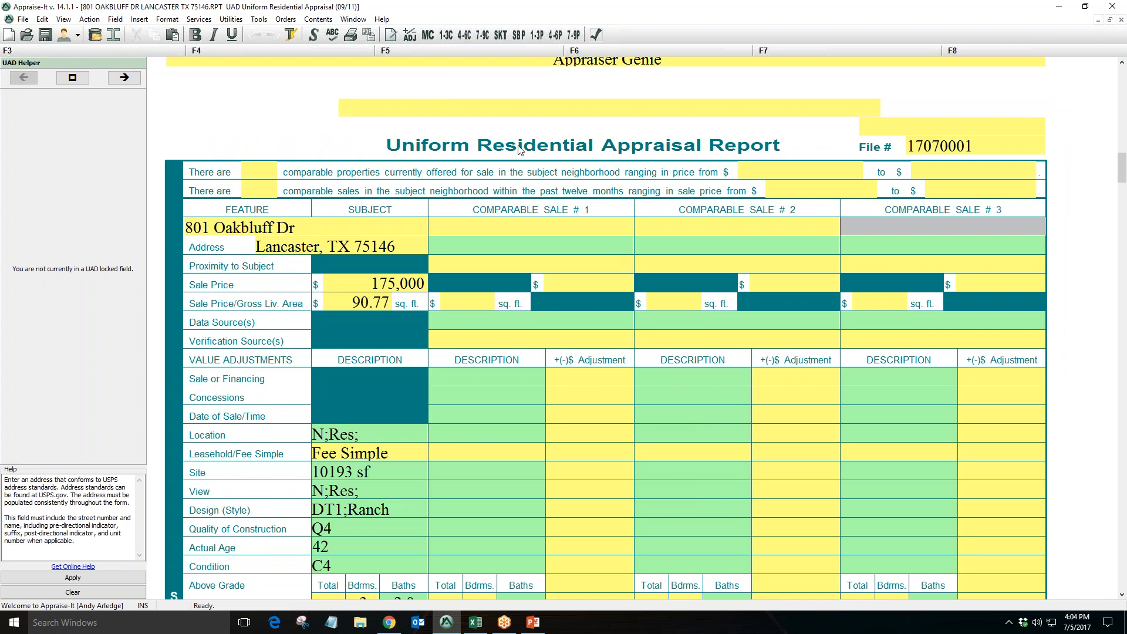
{"action": "left_click", "coordinate": [450, 37]}
{"action": "scroll", "coordinate": [582, 356], "scroll_direction": "down", "scroll_amount": 10}
{"action": "scroll", "coordinate": [582, 356], "scroll_direction": "down", "scroll_amount": 20}
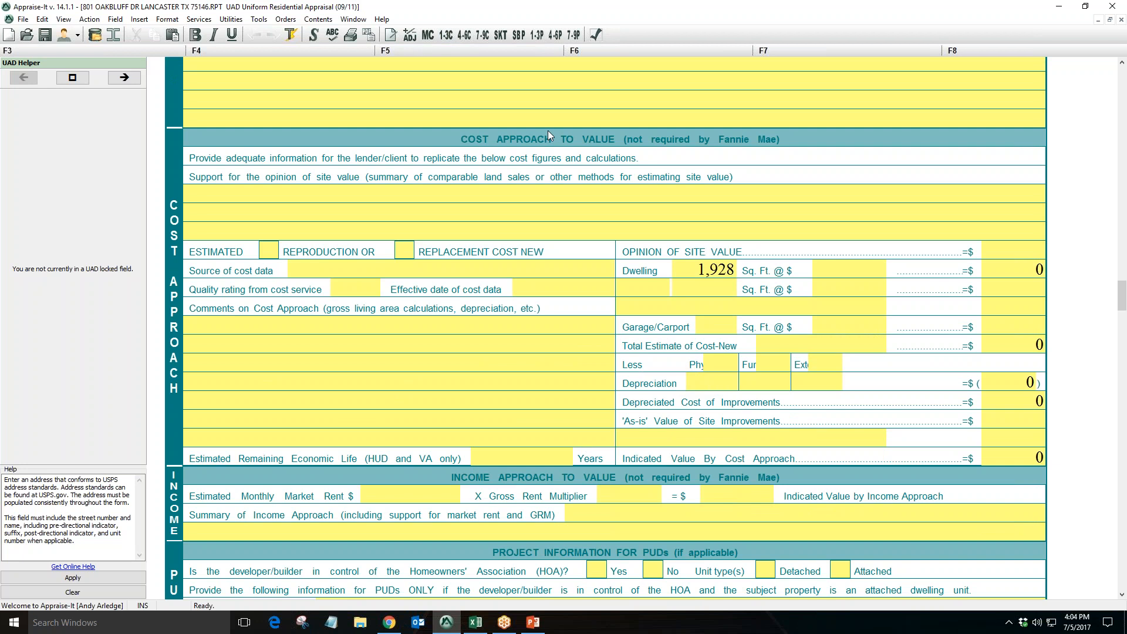
{"action": "left_click", "coordinate": [449, 39]}
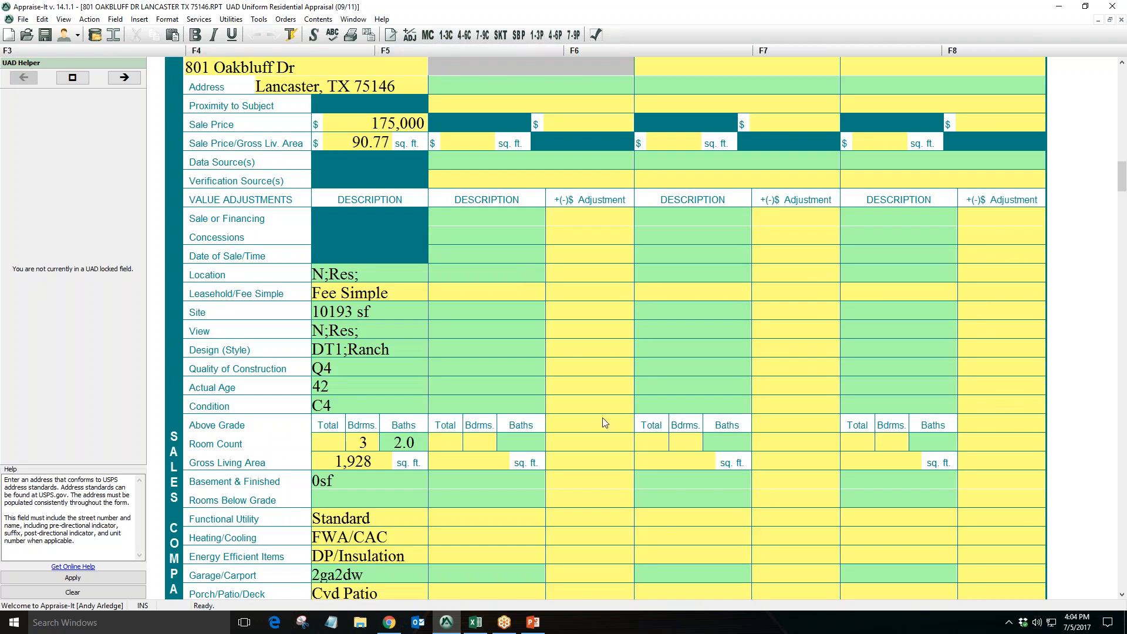
{"action": "scroll", "coordinate": [602, 417], "scroll_direction": "down", "scroll_amount": 1}
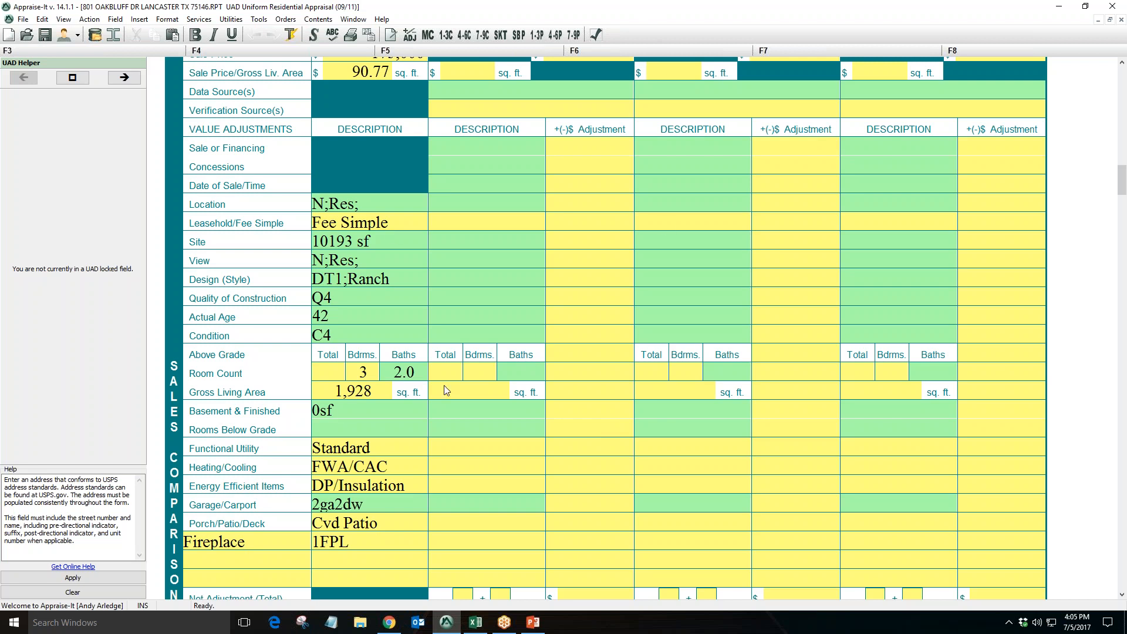
Launch Appraiser Genie Cloud from the report's services options
{"action": "mouse_move", "coordinate": [476, 623]}
{"action": "left_click", "coordinate": [214, 22]}
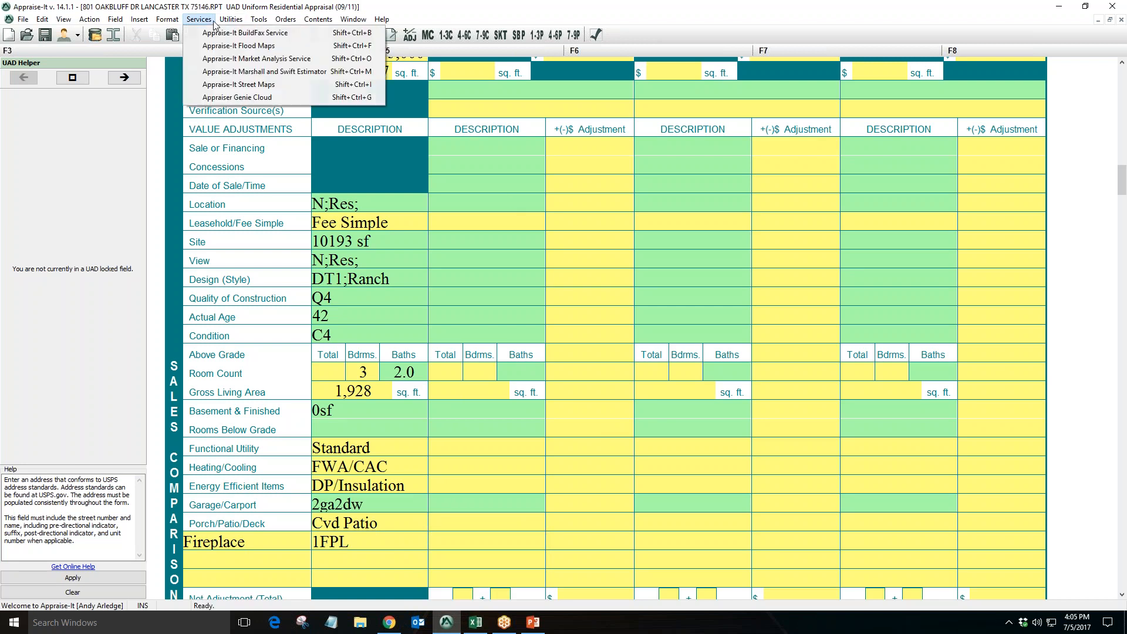
{"action": "left_click", "coordinate": [217, 97]}
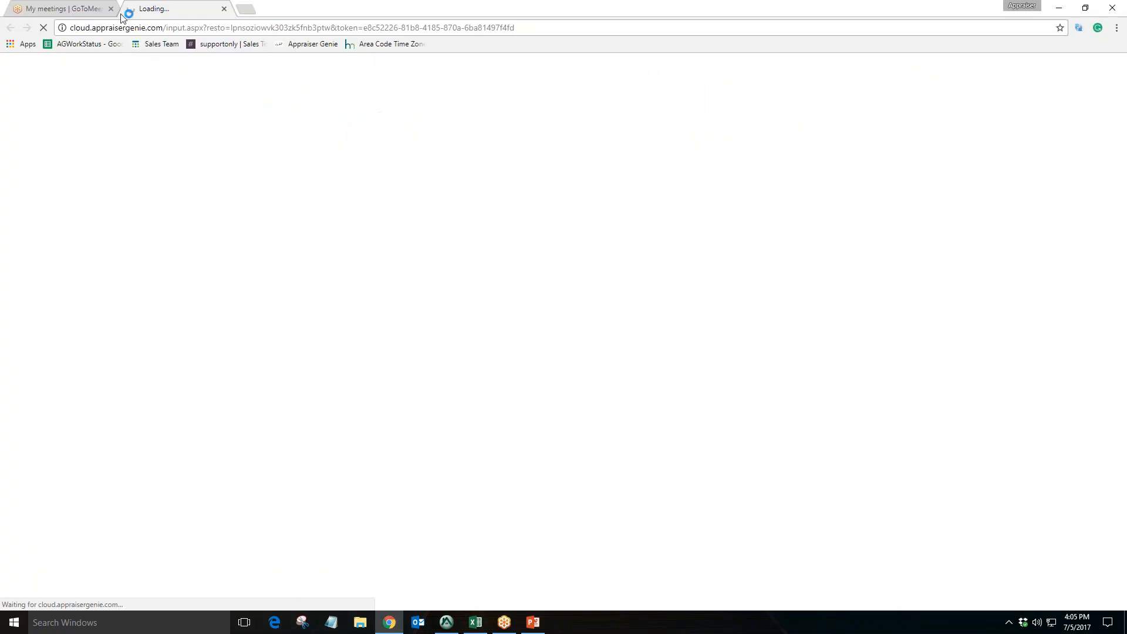
Close the meetings tab, pick the saved sign-in e-mail, and open the Appraiser Genie Cloud registration page
{"action": "left_click", "coordinate": [110, 8]}
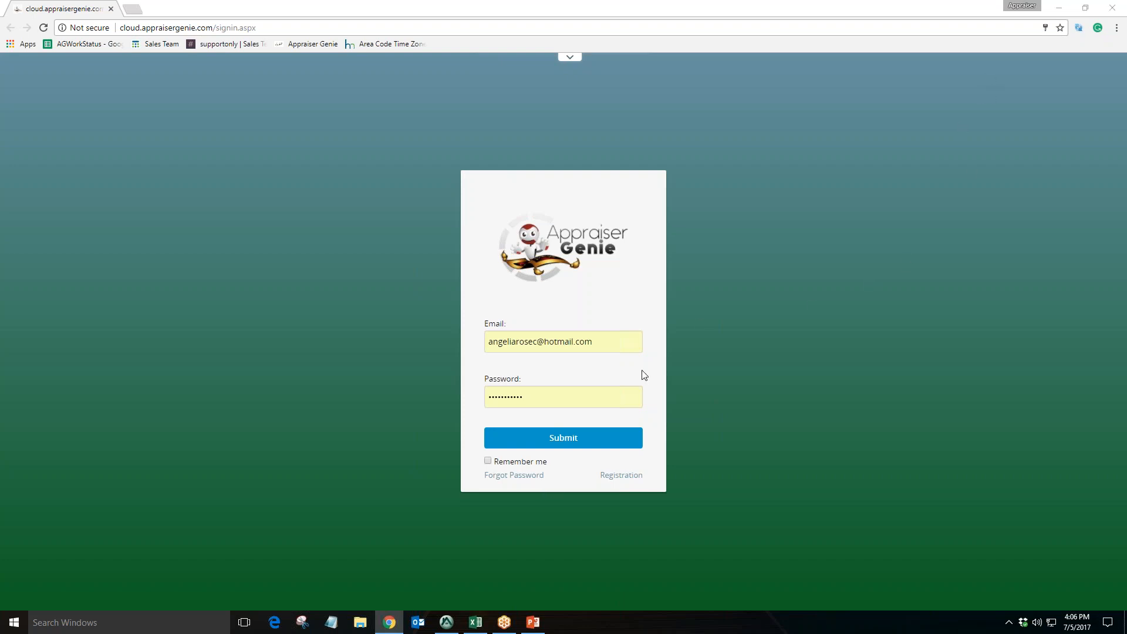
{"action": "left_click", "coordinate": [578, 345]}
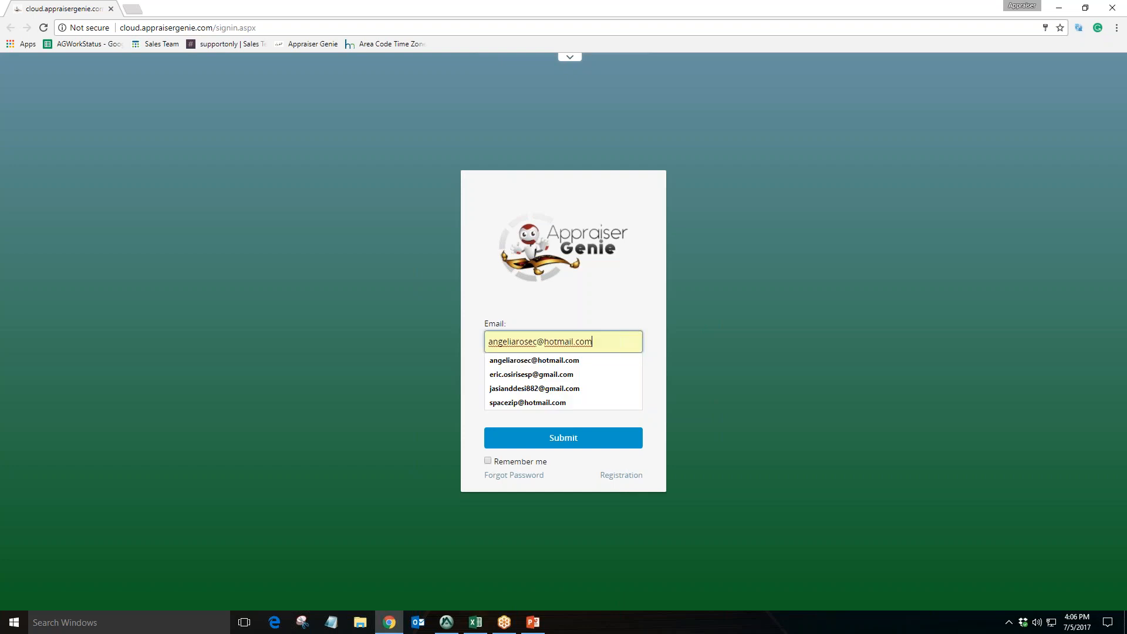
{"action": "left_click", "coordinate": [589, 361]}
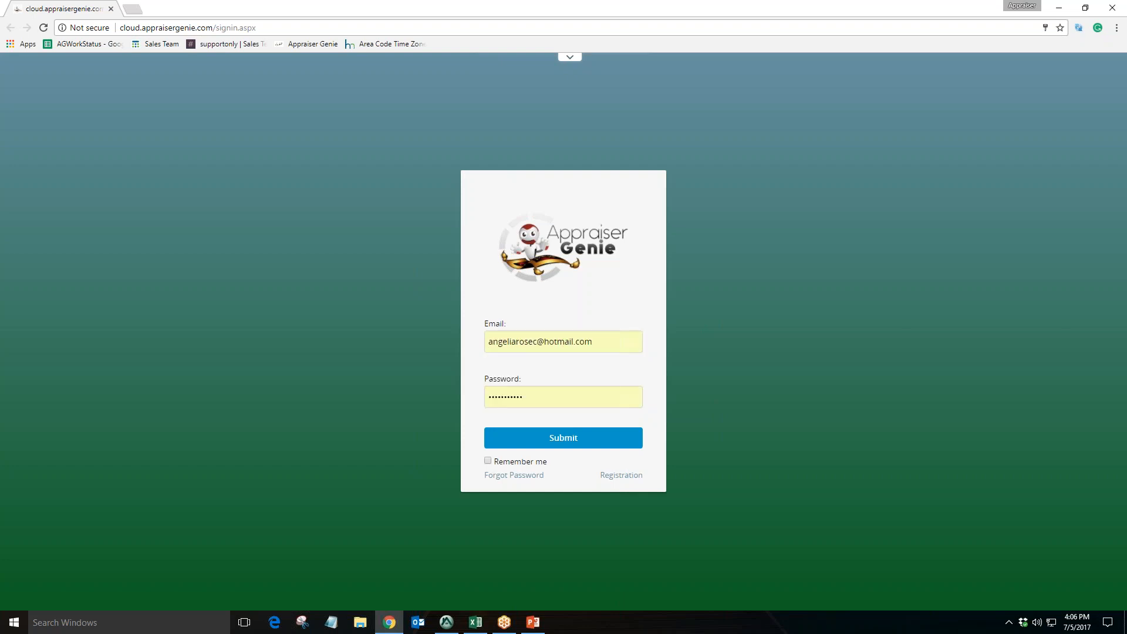
{"action": "left_click", "coordinate": [608, 477]}
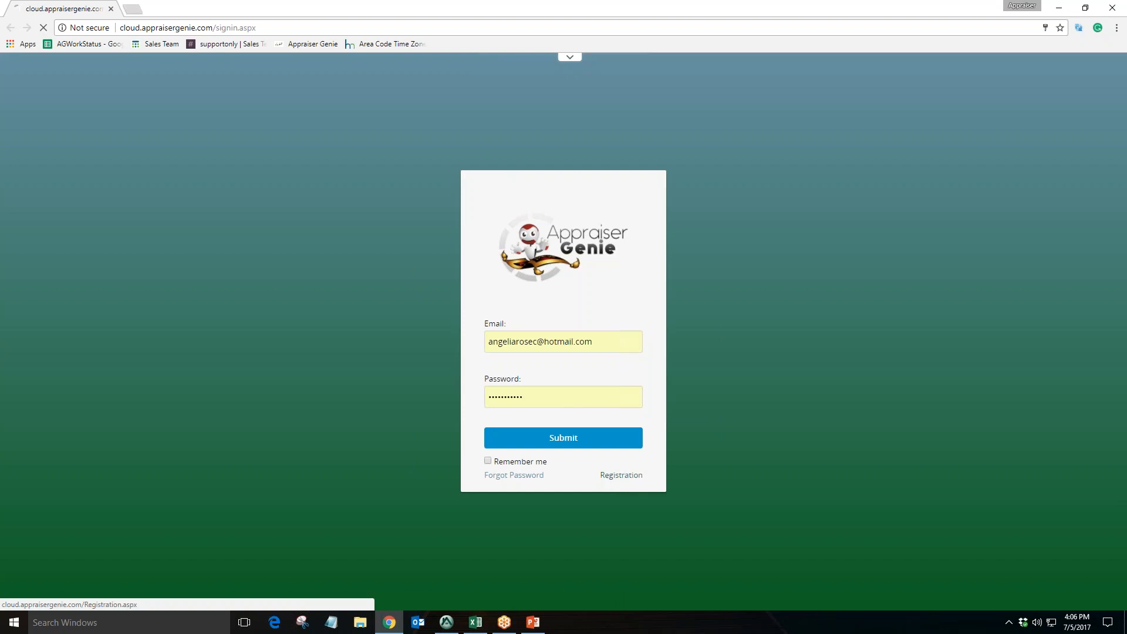
Review the registration form's account, license, name and contact fields
{"action": "scroll", "coordinate": [649, 262], "scroll_direction": "down", "scroll_amount": 7}
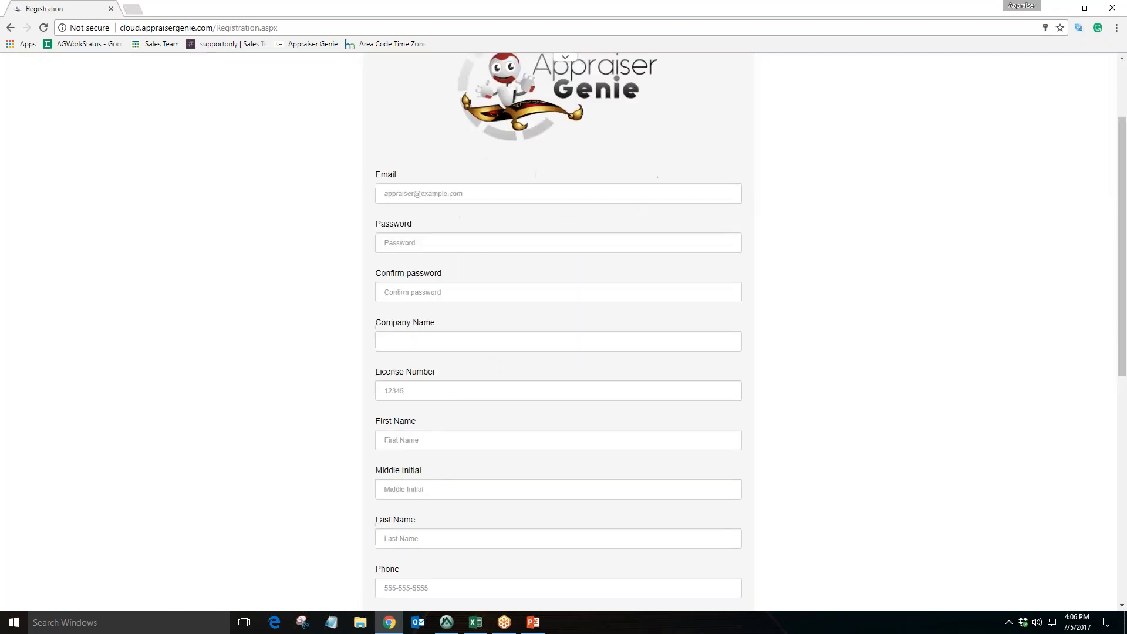
{"action": "scroll", "coordinate": [509, 363], "scroll_direction": "up", "scroll_amount": 6}
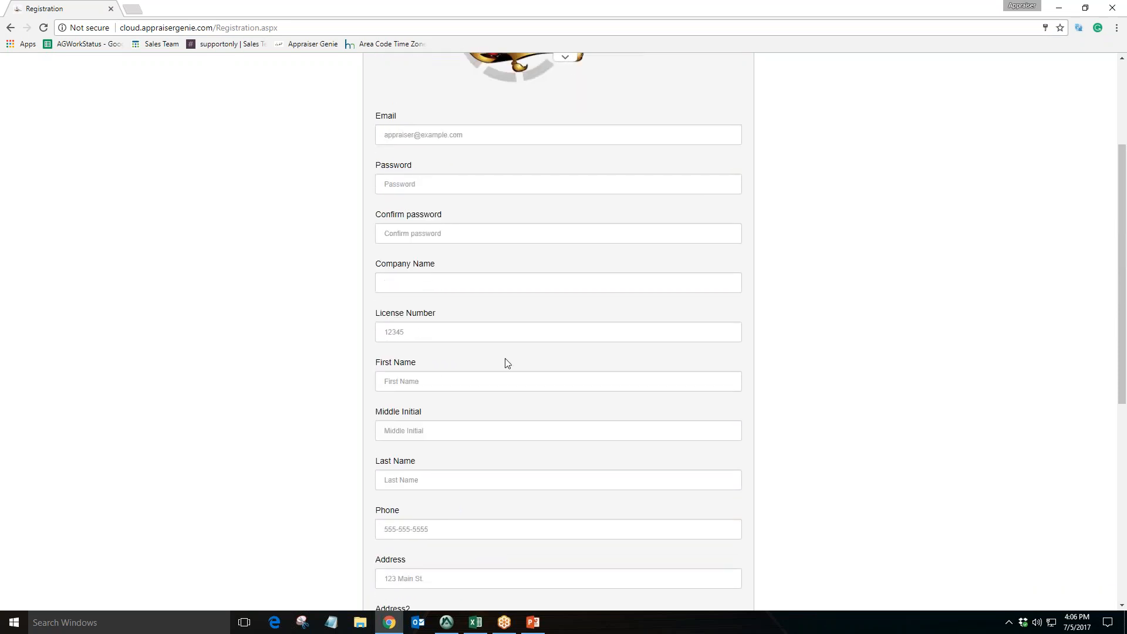
{"action": "left_click", "coordinate": [470, 135]}
{"action": "left_click", "coordinate": [453, 219]}
{"action": "left_click", "coordinate": [428, 189]}
{"action": "left_click", "coordinate": [429, 283]}
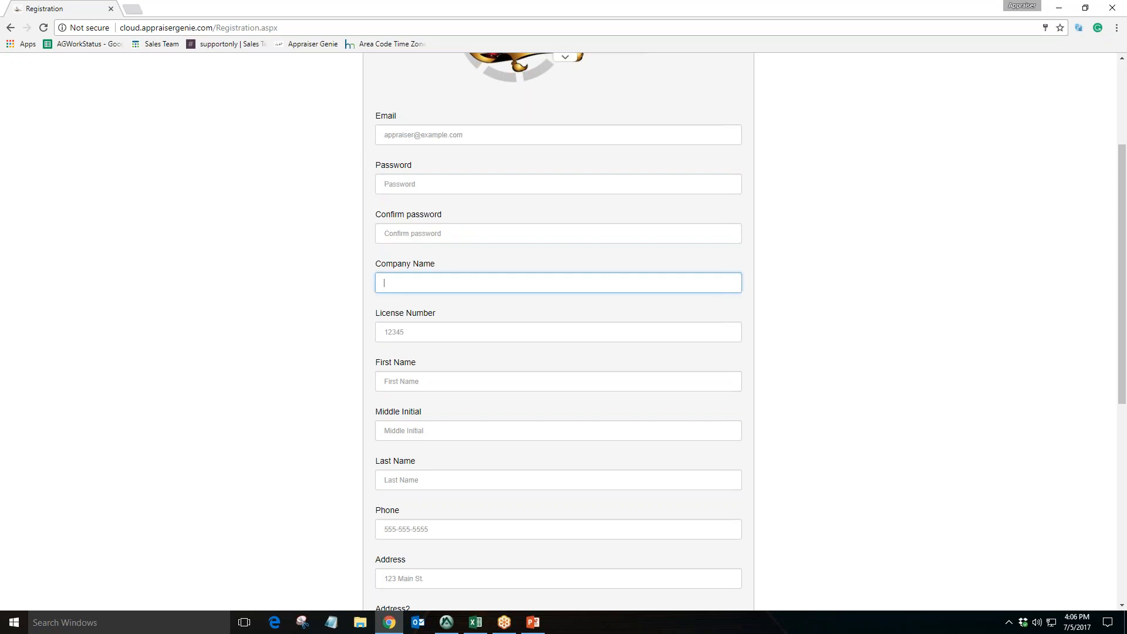
{"action": "scroll", "coordinate": [428, 283], "scroll_direction": "down", "scroll_amount": 3}
{"action": "scroll", "coordinate": [405, 421], "scroll_direction": "down", "scroll_amount": 5}
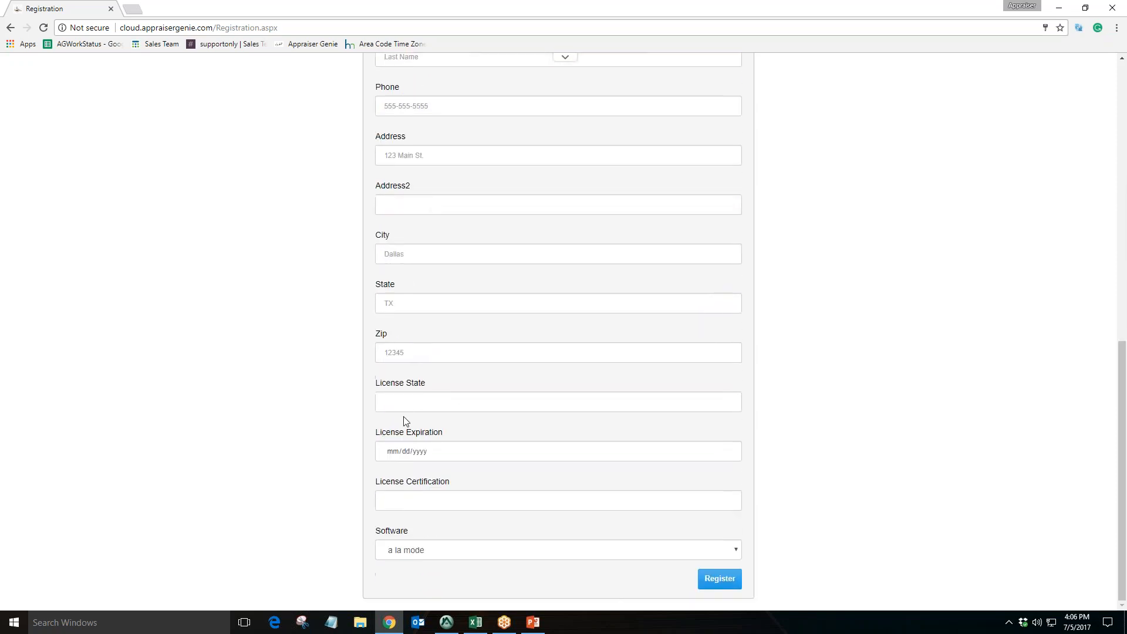
Choose Appraise-It as the registration's software, then go back to the sign-in page
{"action": "left_click", "coordinate": [447, 549]}
{"action": "left_click", "coordinate": [446, 587]}
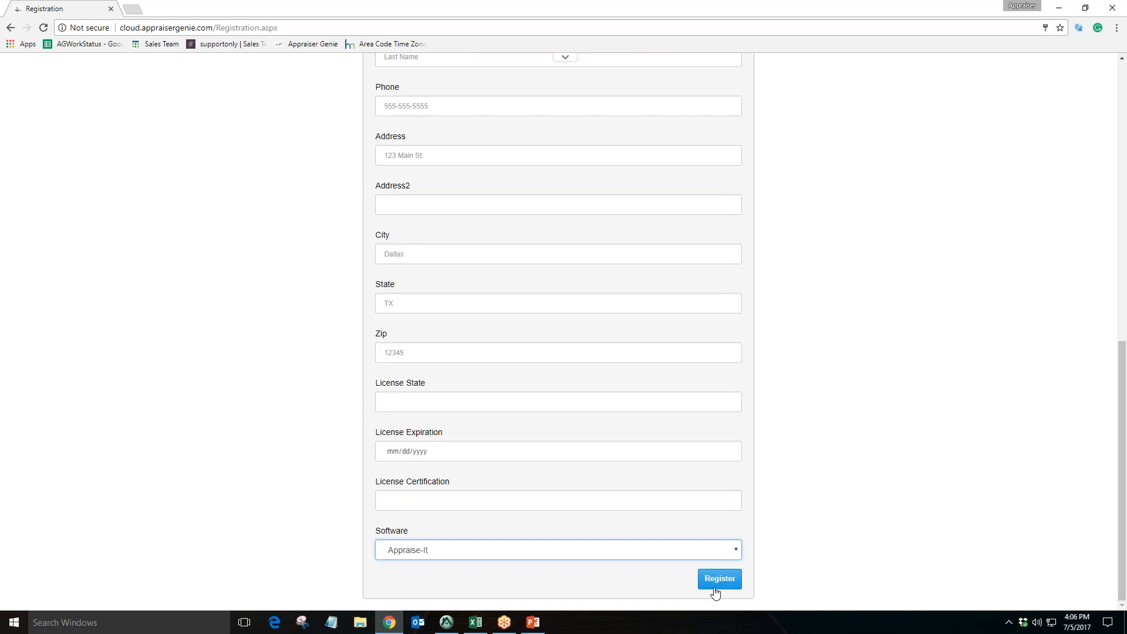
{"action": "left_click", "coordinate": [815, 356]}
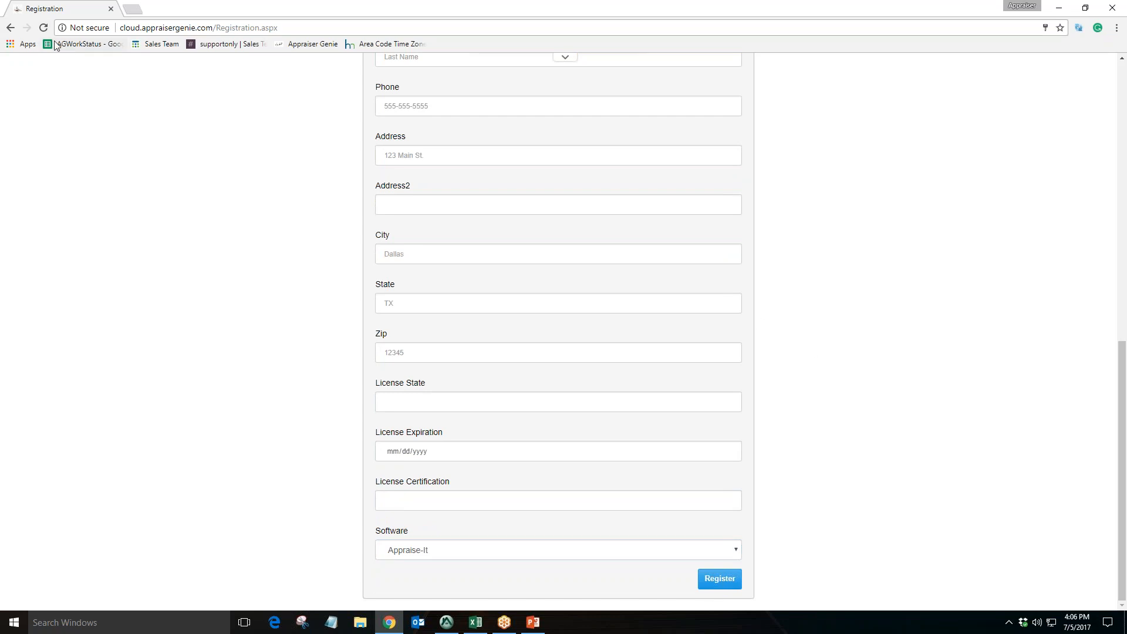
{"action": "left_click", "coordinate": [13, 29]}
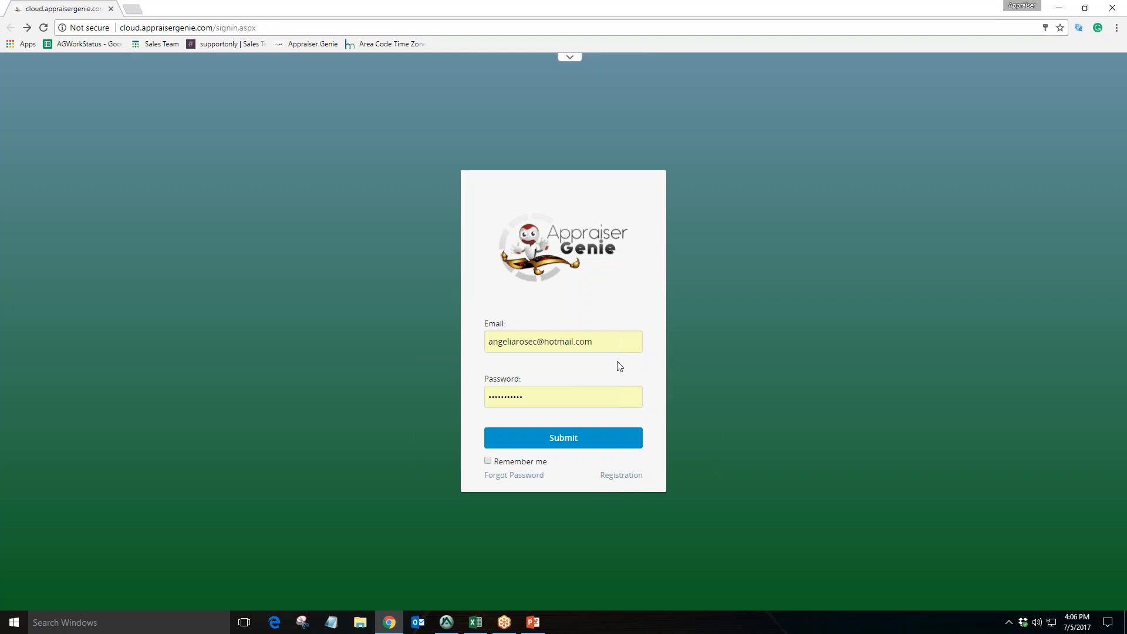
Sign in to Appraiser Genie Cloud with the saved e-mail and password, ticking Remember me
{"action": "left_click", "coordinate": [616, 343]}
{"action": "left_click", "coordinate": [607, 316]}
{"action": "left_click", "coordinate": [488, 460]}
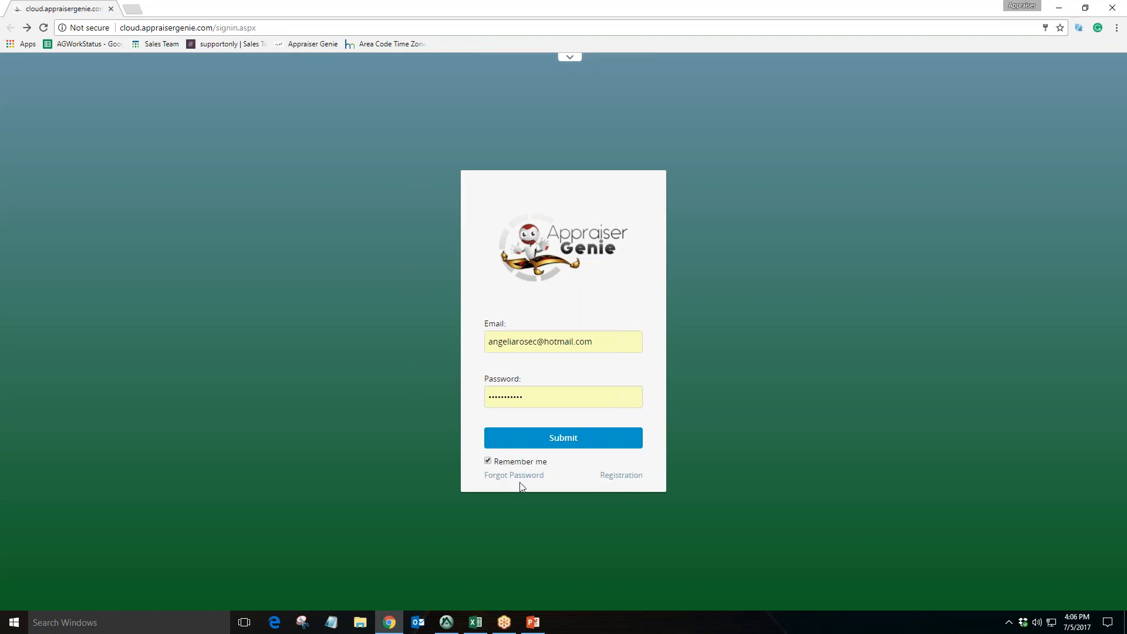
{"action": "left_click", "coordinate": [573, 445]}
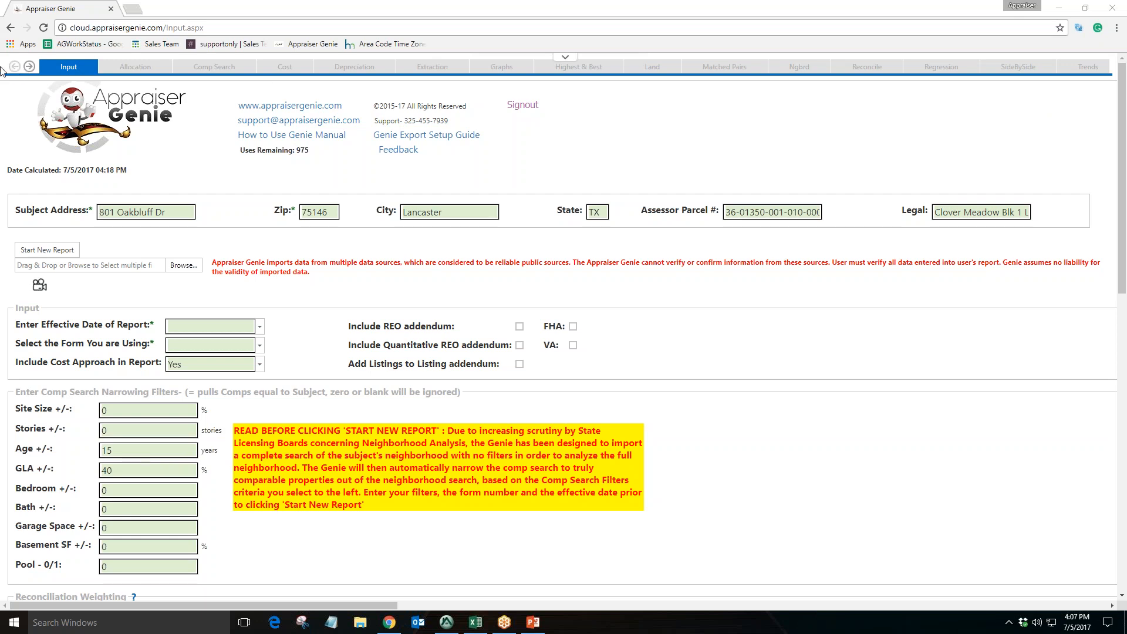
Open the Defaults settings page and browse its Comments, Definitions, Graphs and Abbreviations sections
{"action": "left_click", "coordinate": [29, 66]}
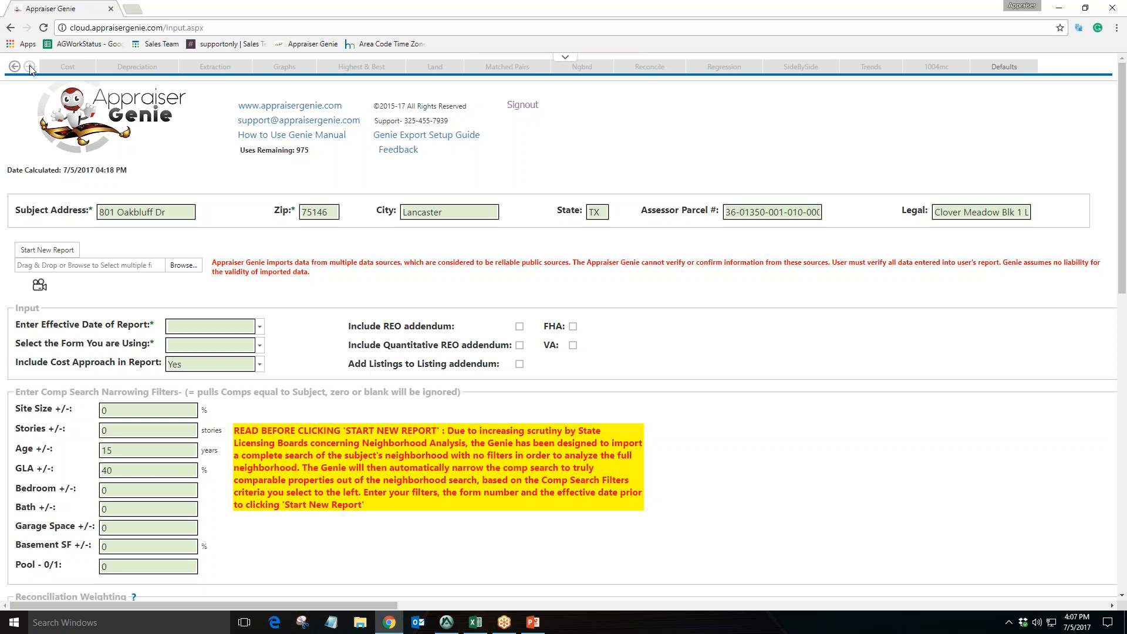
{"action": "left_click", "coordinate": [1003, 66]}
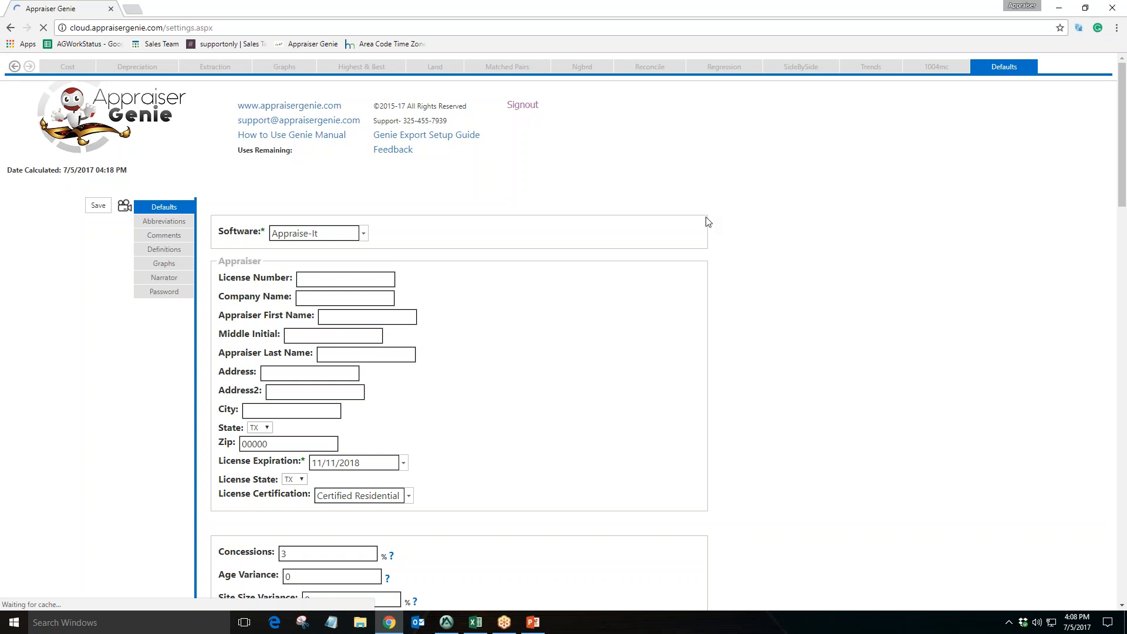
{"action": "left_click", "coordinate": [164, 236]}
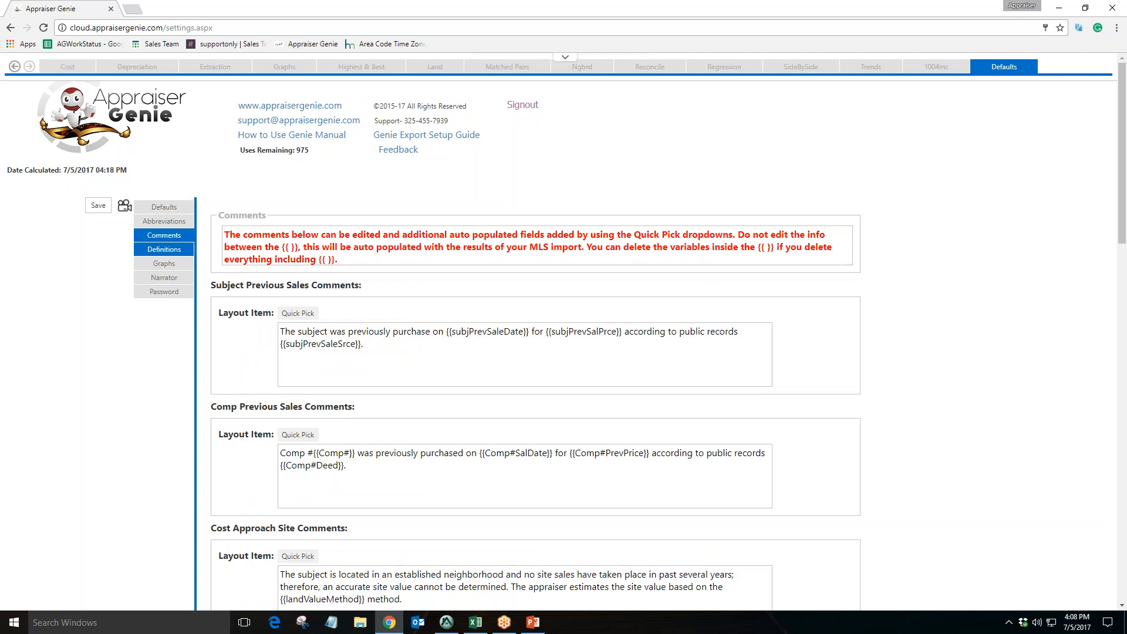
{"action": "left_click", "coordinate": [163, 249]}
{"action": "left_click", "coordinate": [164, 263]}
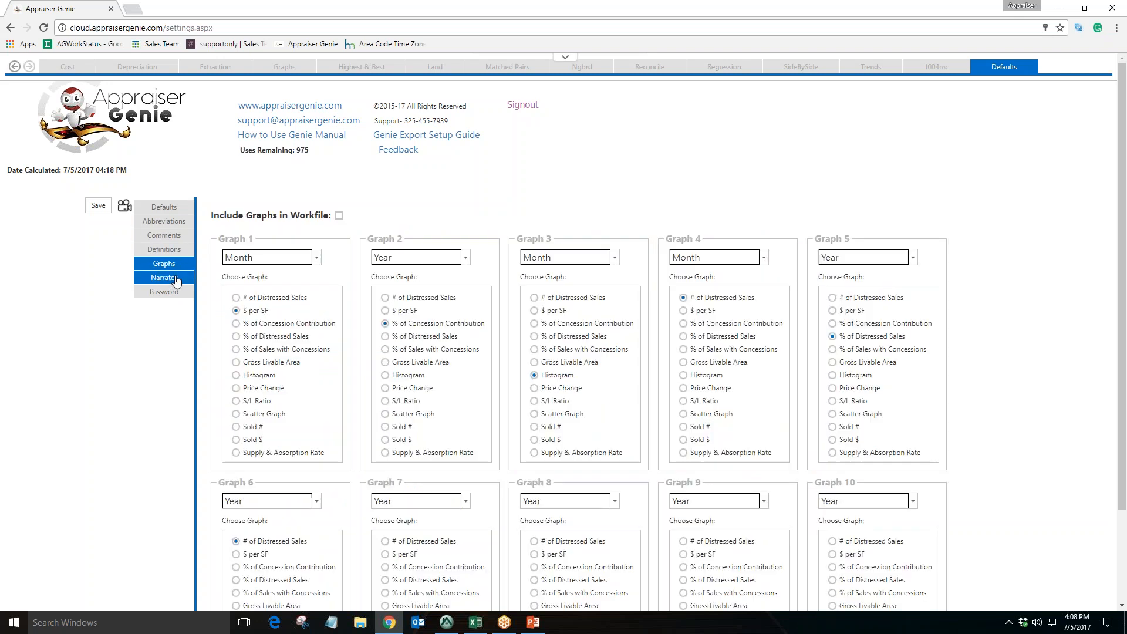
{"action": "left_click", "coordinate": [164, 221]}
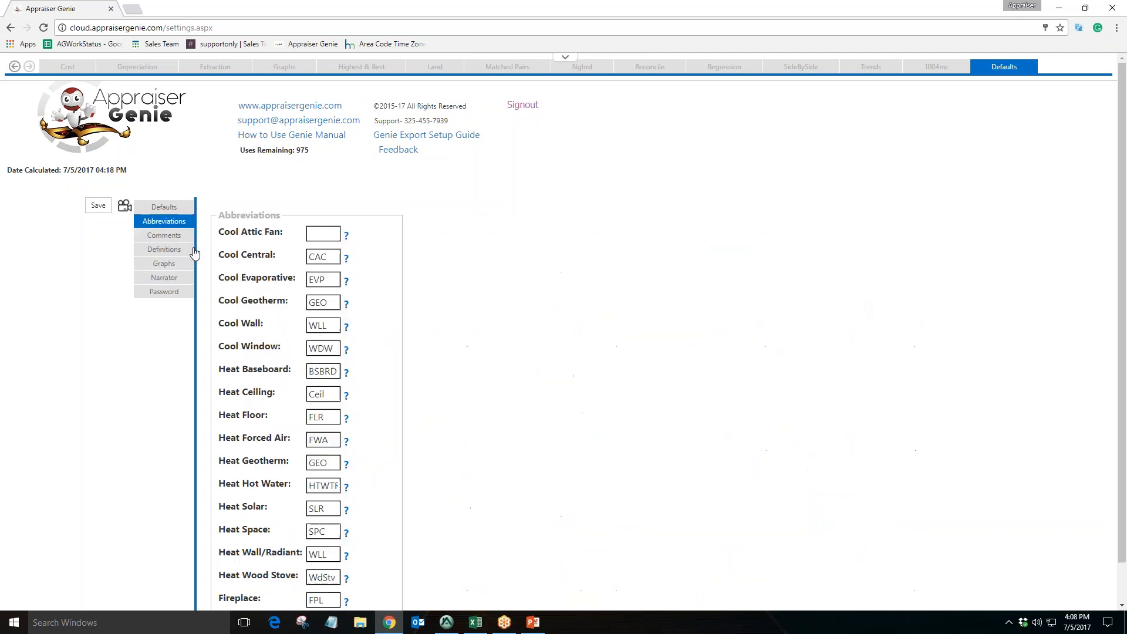
{"action": "scroll", "coordinate": [352, 327], "scroll_direction": "down", "scroll_amount": 2}
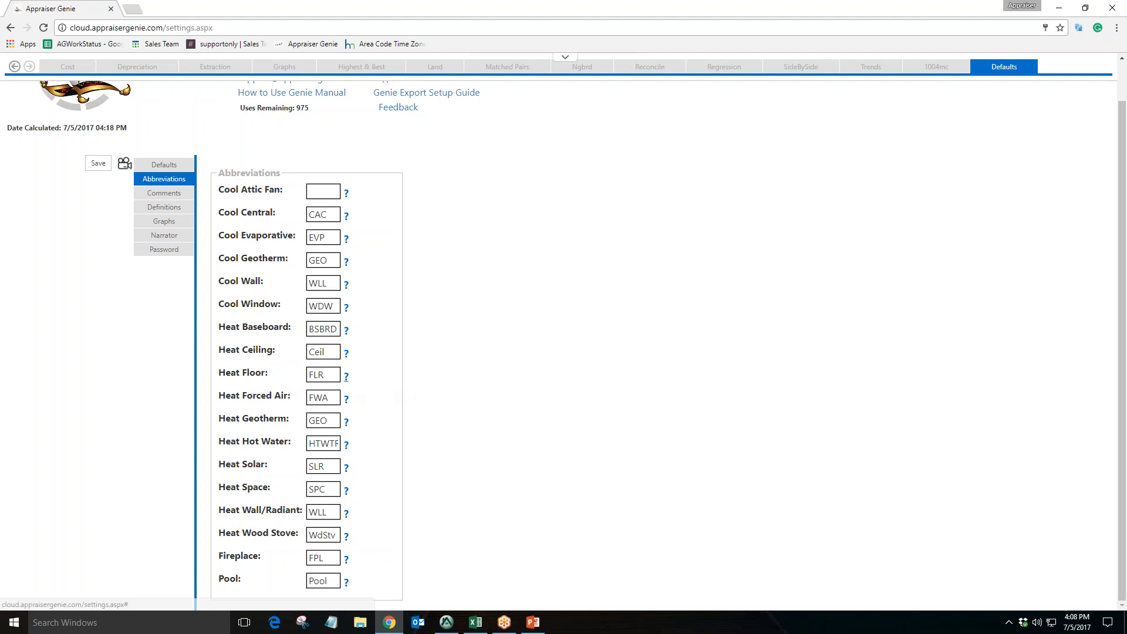
Inspect the cooling and heating abbreviation fields
{"action": "double_click", "coordinate": [321, 214]}
{"action": "double_click", "coordinate": [322, 398]}
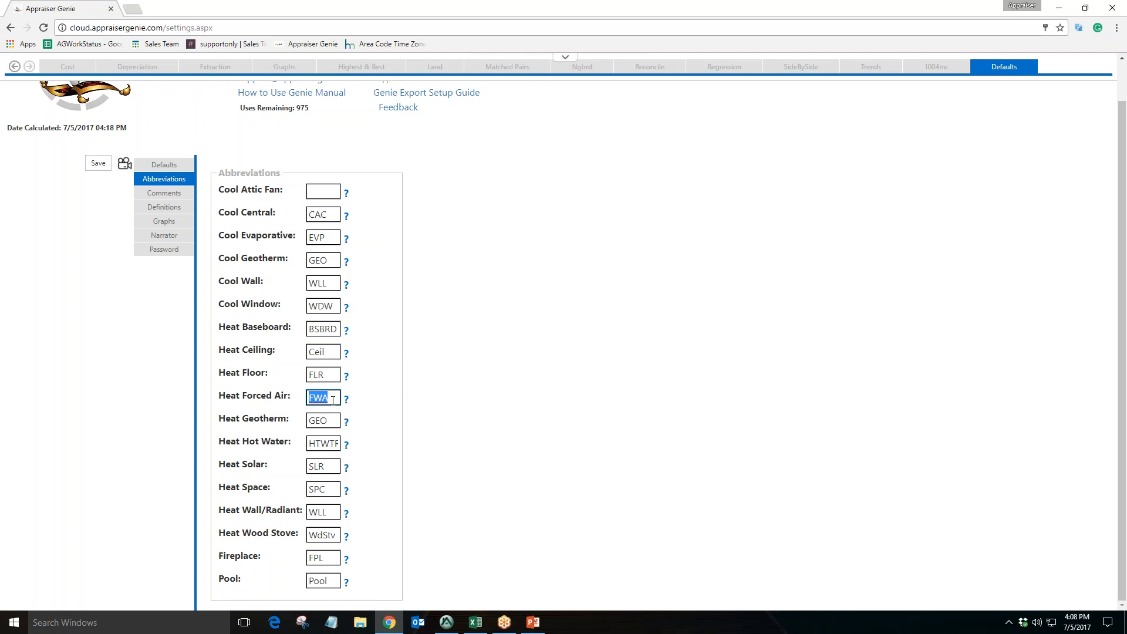
{"action": "left_click", "coordinate": [331, 215]}
{"action": "key", "text": "Tab"}
{"action": "key", "text": "Tab"}
{"action": "left_click", "coordinate": [351, 294]}
{"action": "left_click_drag", "start_coordinate": [335, 353], "coordinate": [312, 359]}
{"action": "left_click", "coordinate": [364, 350]}
Return to the Defaults section and review the software and appraiser information fields
{"action": "left_click", "coordinate": [170, 166]}
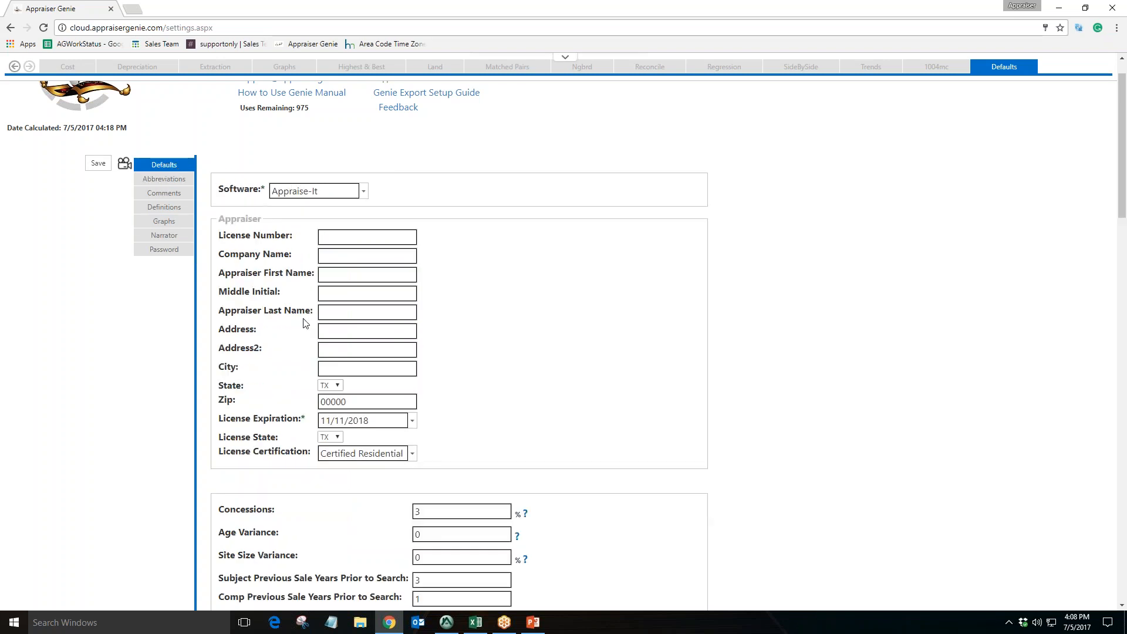
{"action": "left_click_drag", "start_coordinate": [220, 188], "coordinate": [260, 192]}
{"action": "left_click", "coordinate": [329, 241]}
{"action": "left_click", "coordinate": [344, 294]}
{"action": "left_click", "coordinate": [346, 307]}
{"action": "left_click_drag", "start_coordinate": [313, 311], "coordinate": [230, 236]}
{"action": "left_click", "coordinate": [366, 236]}
{"action": "left_click", "coordinate": [365, 255]}
{"action": "left_click", "coordinate": [369, 273]}
Read the Concessions help note beside the variance settings, then close it
{"action": "scroll", "coordinate": [472, 329], "scroll_direction": "down", "scroll_amount": 3}
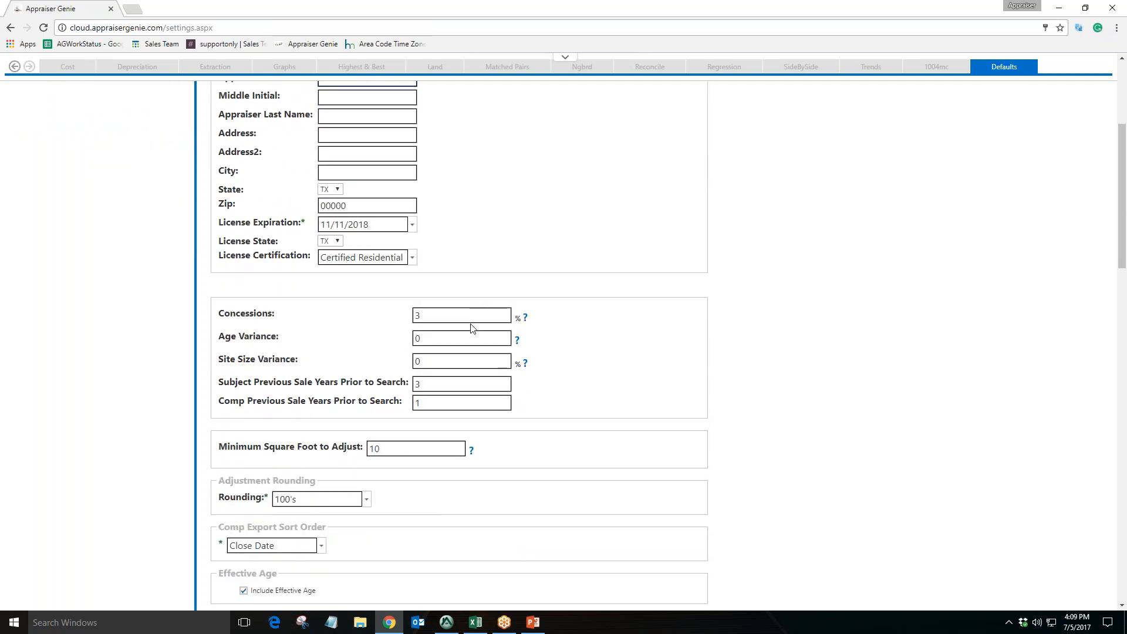
{"action": "scroll", "coordinate": [471, 327], "scroll_direction": "down", "scroll_amount": 2}
{"action": "left_click_drag", "start_coordinate": [291, 224], "coordinate": [230, 217]}
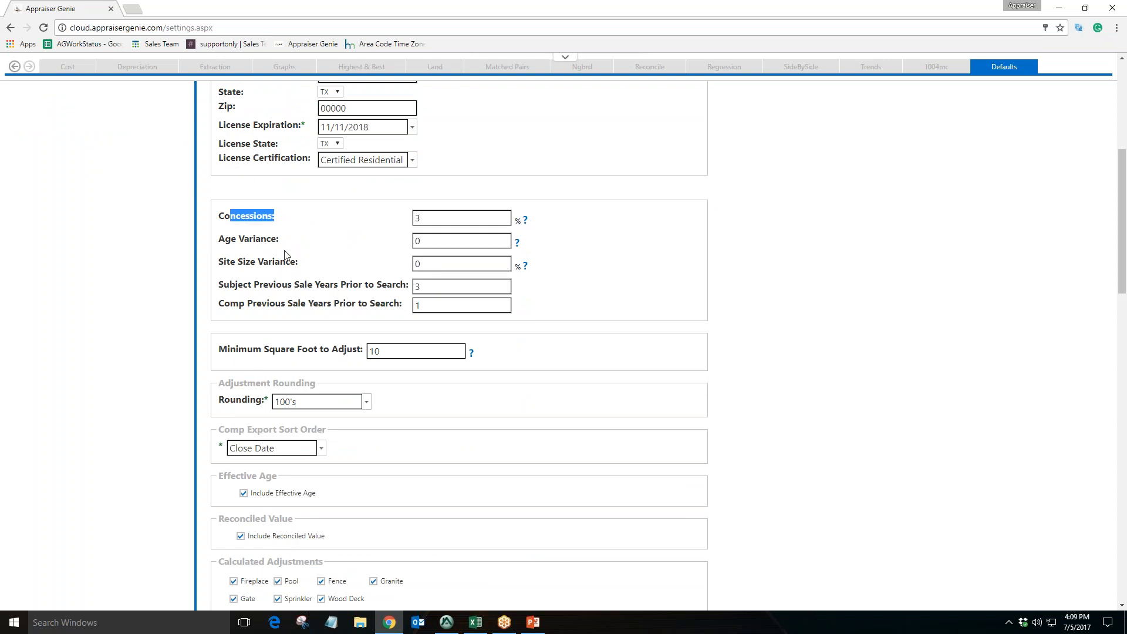
{"action": "left_click_drag", "start_coordinate": [282, 243], "coordinate": [227, 242]}
{"action": "left_click_drag", "start_coordinate": [299, 267], "coordinate": [253, 267]}
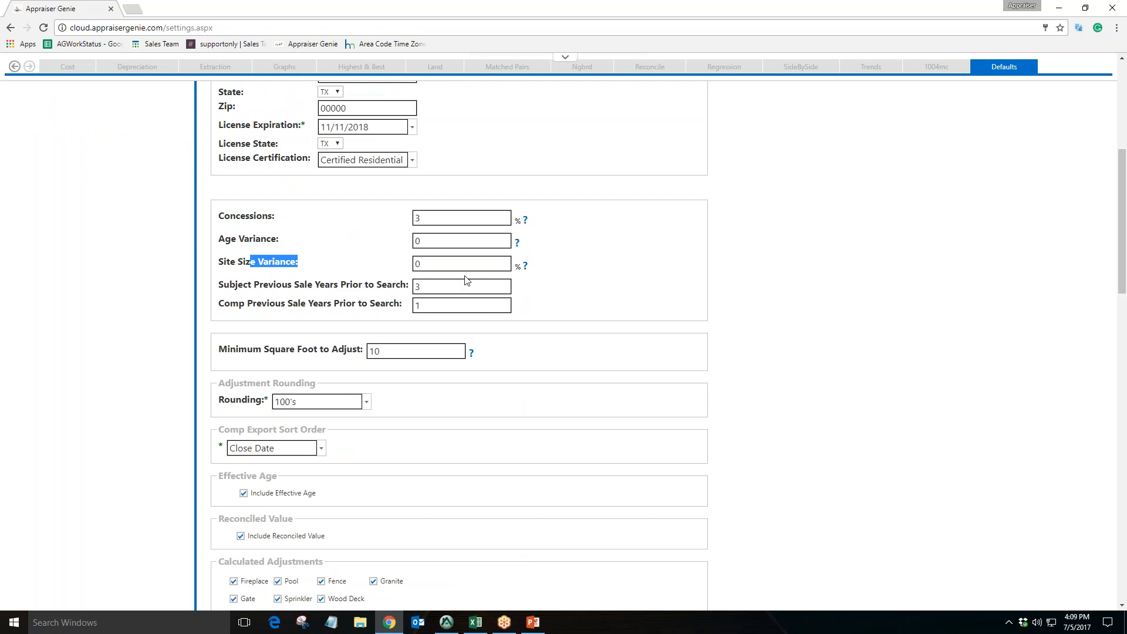
{"action": "left_click", "coordinate": [525, 220]}
{"action": "scroll", "coordinate": [545, 302], "scroll_direction": "down", "scroll_amount": 4}
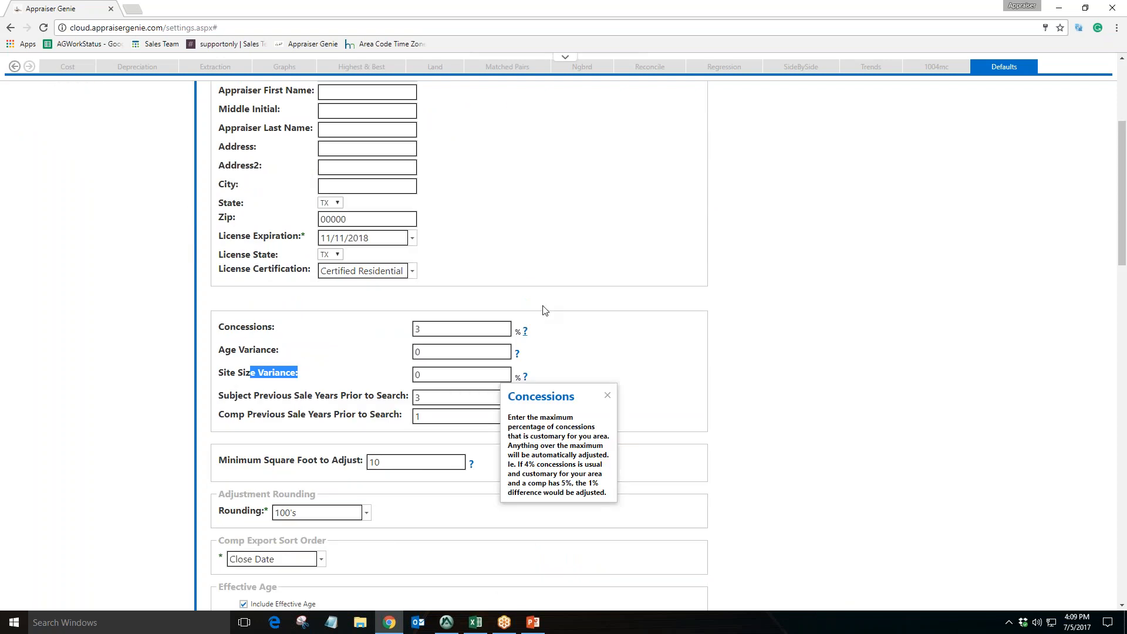
{"action": "left_click_drag", "start_coordinate": [549, 383], "coordinate": [621, 306]}
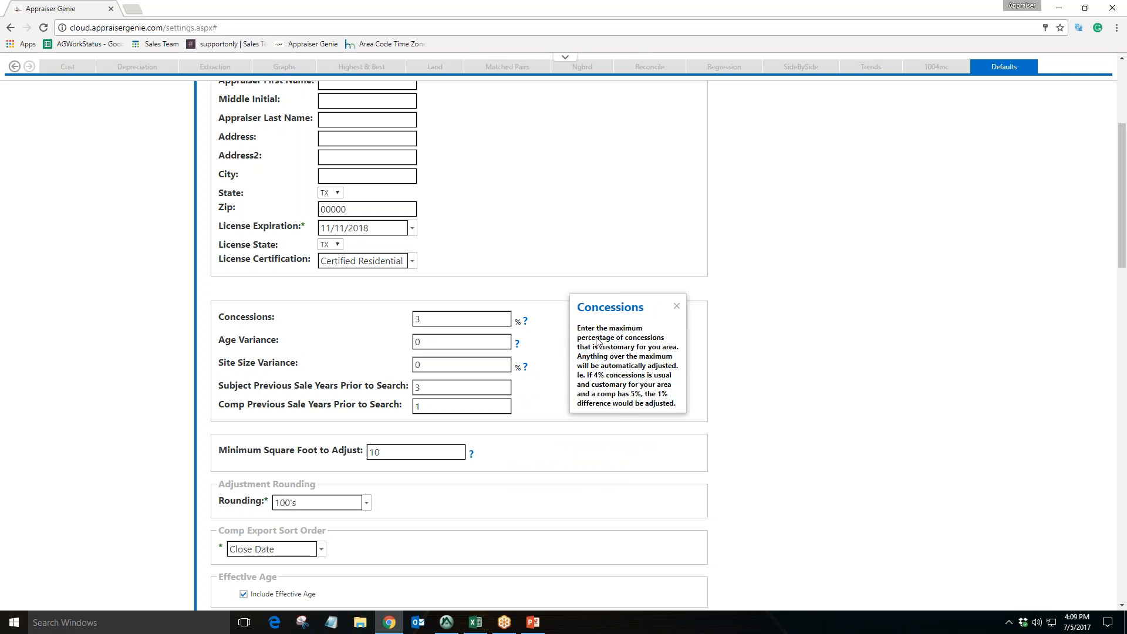
{"action": "left_click_drag", "start_coordinate": [592, 328], "coordinate": [667, 357]}
{"action": "left_click", "coordinate": [648, 378]}
{"action": "left_click_drag", "start_coordinate": [591, 356], "coordinate": [661, 356]}
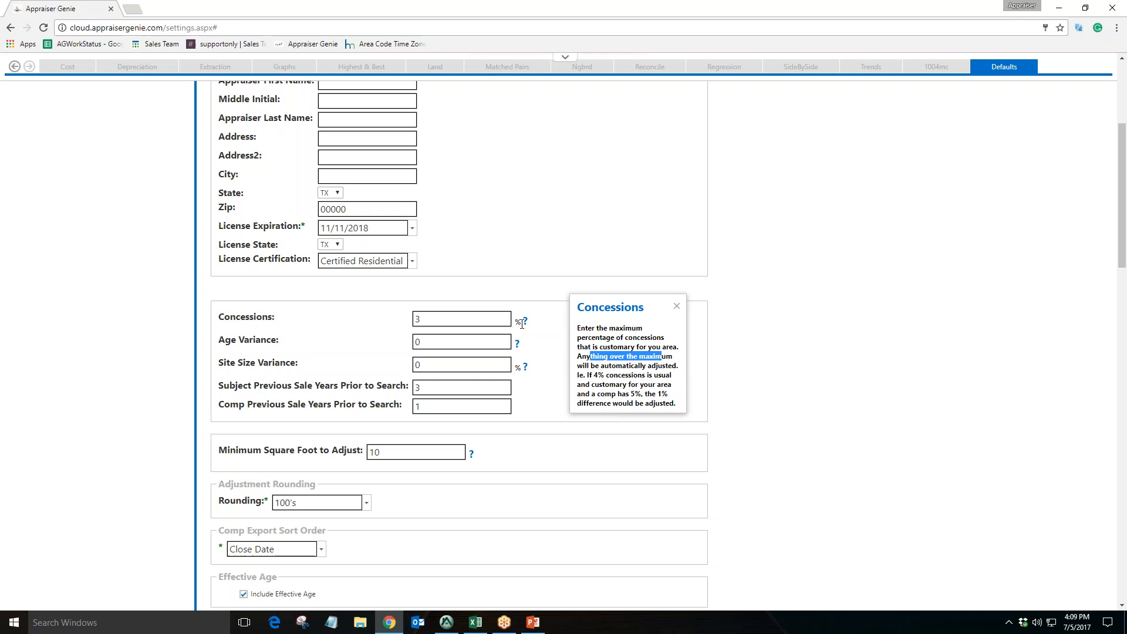
{"action": "left_click", "coordinate": [676, 307]}
Set the Concessions percentage to 0
{"action": "left_click", "coordinate": [463, 318]}
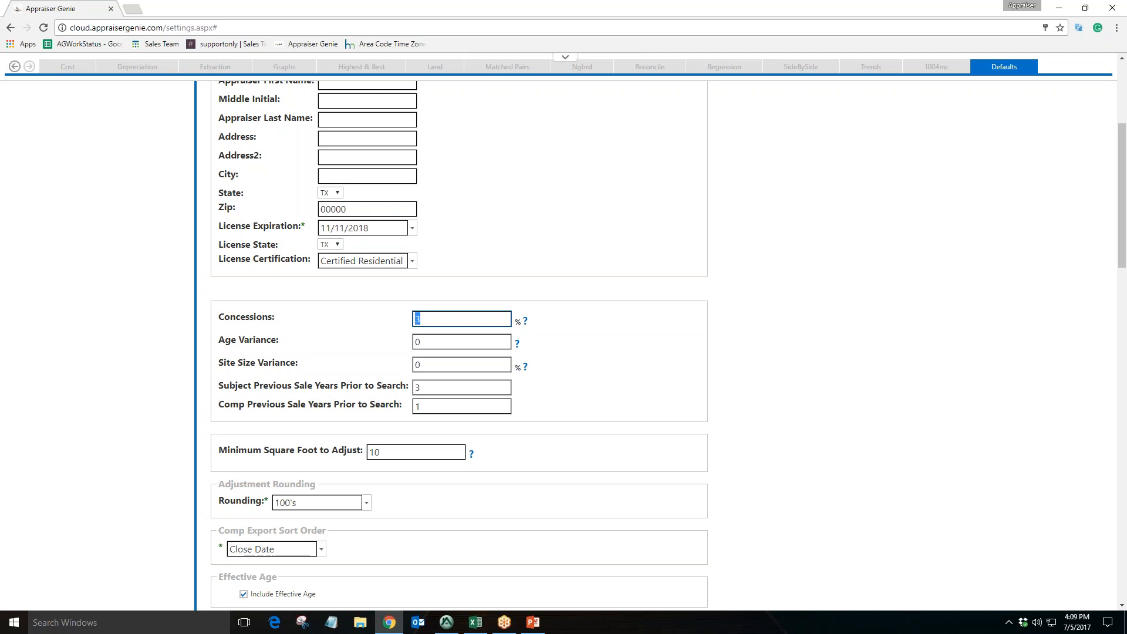
{"action": "left_click", "coordinate": [454, 320]}
{"action": "key", "text": "ctrl+a"}
{"action": "type", "text": "0"}
{"action": "left_click", "coordinate": [407, 321]}
Set the Age Variance to 0
{"action": "left_click", "coordinate": [427, 342]}
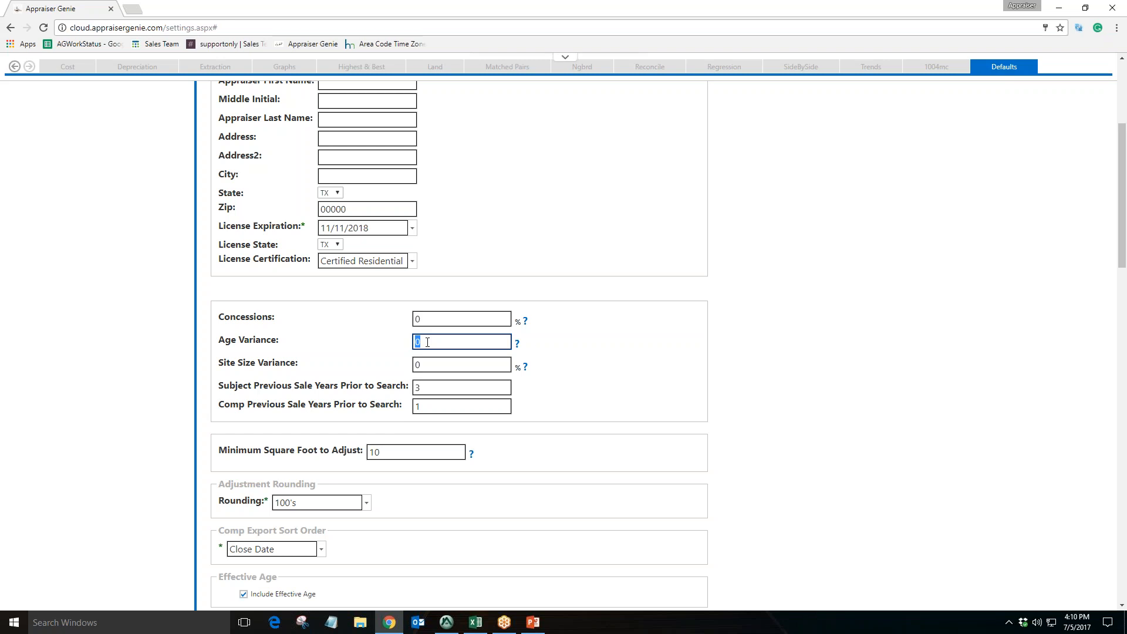
{"action": "type", "text": "5"}
{"action": "left_click_drag", "start_coordinate": [429, 342], "coordinate": [392, 339]}
{"action": "left_click", "coordinate": [427, 340]}
{"action": "double_click", "coordinate": [445, 342]}
{"action": "type", "text": "0"}
{"action": "left_click", "coordinate": [396, 345]}
{"action": "left_click", "coordinate": [435, 345]}
Set the Site Size Variance percentage to 0
{"action": "left_click", "coordinate": [439, 367]}
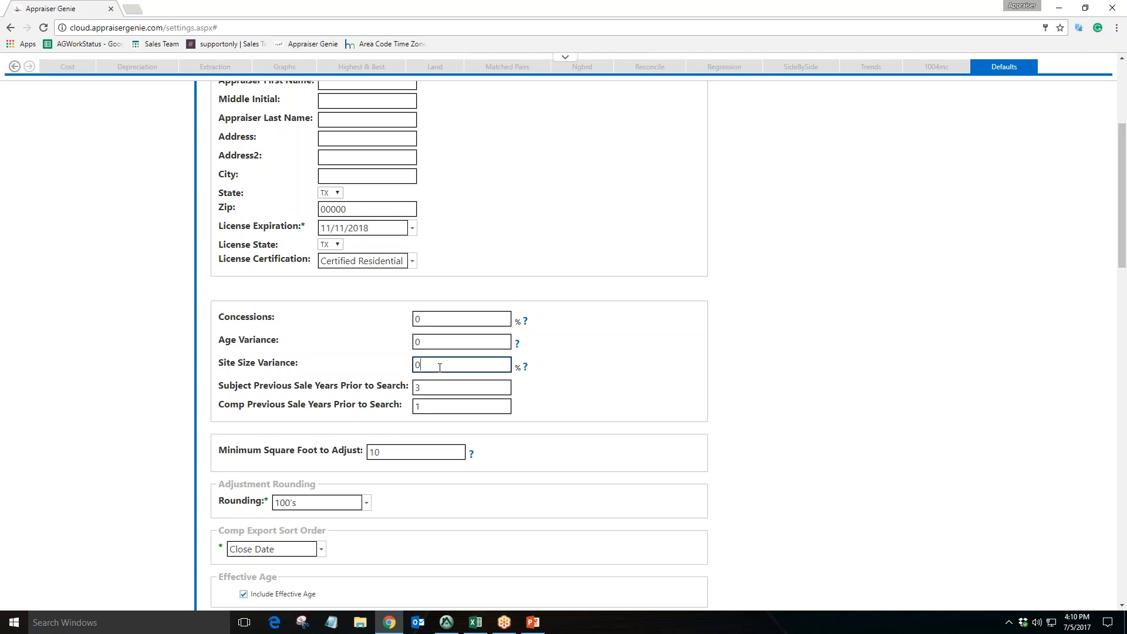
{"action": "left_click_drag", "start_coordinate": [439, 367], "coordinate": [388, 368]}
{"action": "type", "text": "30"}
{"action": "double_click", "coordinate": [436, 367]}
{"action": "key", "text": "BackSpace"}
{"action": "type", "text": "0"}
{"action": "scroll", "coordinate": [295, 332], "scroll_direction": "down", "scroll_amount": 2}
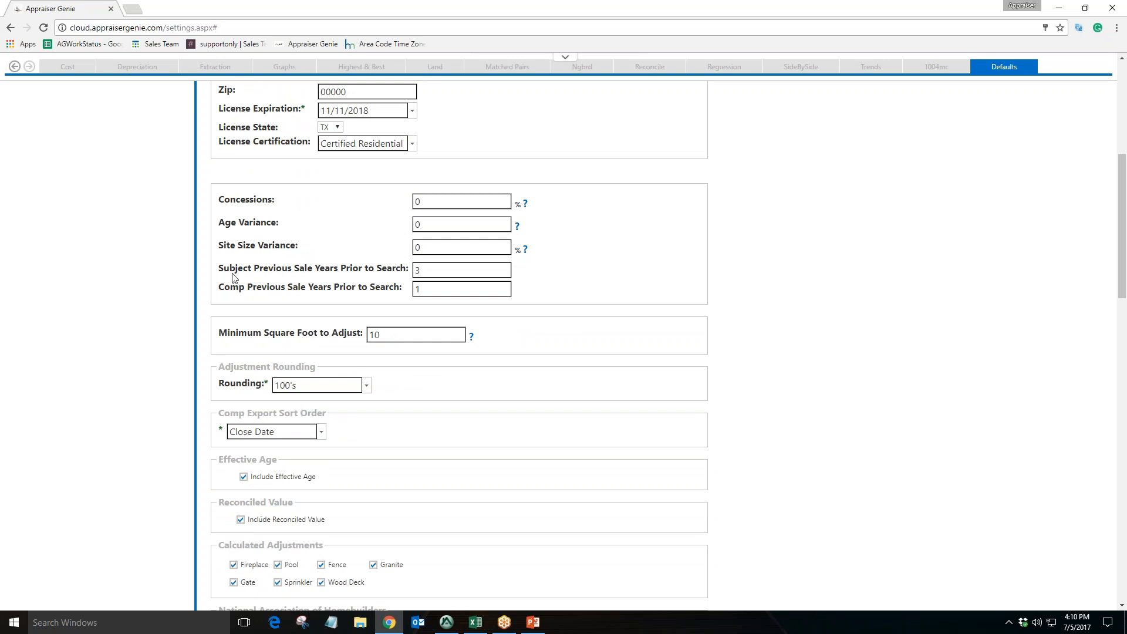
Set the Comp Previous Sale Years Prior to Search to 1
{"action": "left_click_drag", "start_coordinate": [229, 271], "coordinate": [364, 271]}
{"action": "mouse_move", "coordinate": [230, 288]}
{"action": "left_mouse_down"}
{"action": "mouse_move", "coordinate": [361, 288]}
{"action": "mouse_move", "coordinate": [217, 288]}
{"action": "left_mouse_up"}
{"action": "left_click", "coordinate": [434, 270]}
{"action": "left_click", "coordinate": [438, 290]}
{"action": "double_click", "coordinate": [432, 286]}
{"action": "type", "text": "2"}
{"action": "key", "text": "BackSpace"}
{"action": "type", "text": "1"}
{"action": "left_click", "coordinate": [508, 330]}
Set the Minimum Square Foot to Adjust to 100
{"action": "scroll", "coordinate": [411, 311], "scroll_direction": "down", "scroll_amount": 1}
{"action": "left_click_drag", "start_coordinate": [239, 274], "coordinate": [323, 283]}
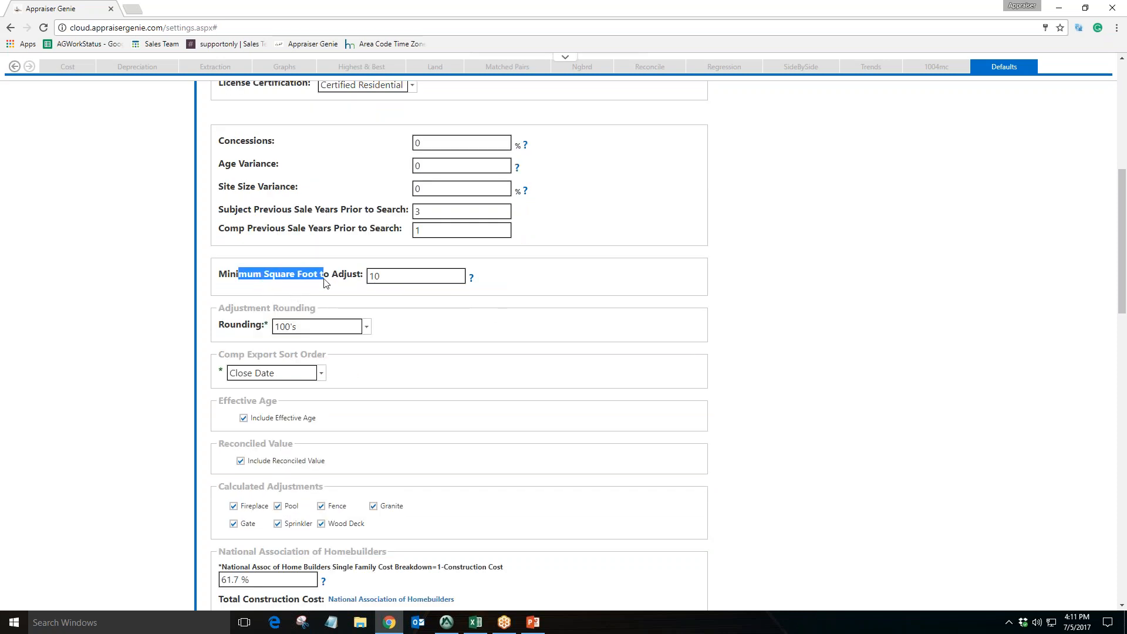
{"action": "left_click", "coordinate": [399, 276]}
{"action": "double_click", "coordinate": [394, 276]}
{"action": "type", "text": "100"}
{"action": "left_click", "coordinate": [393, 317]}
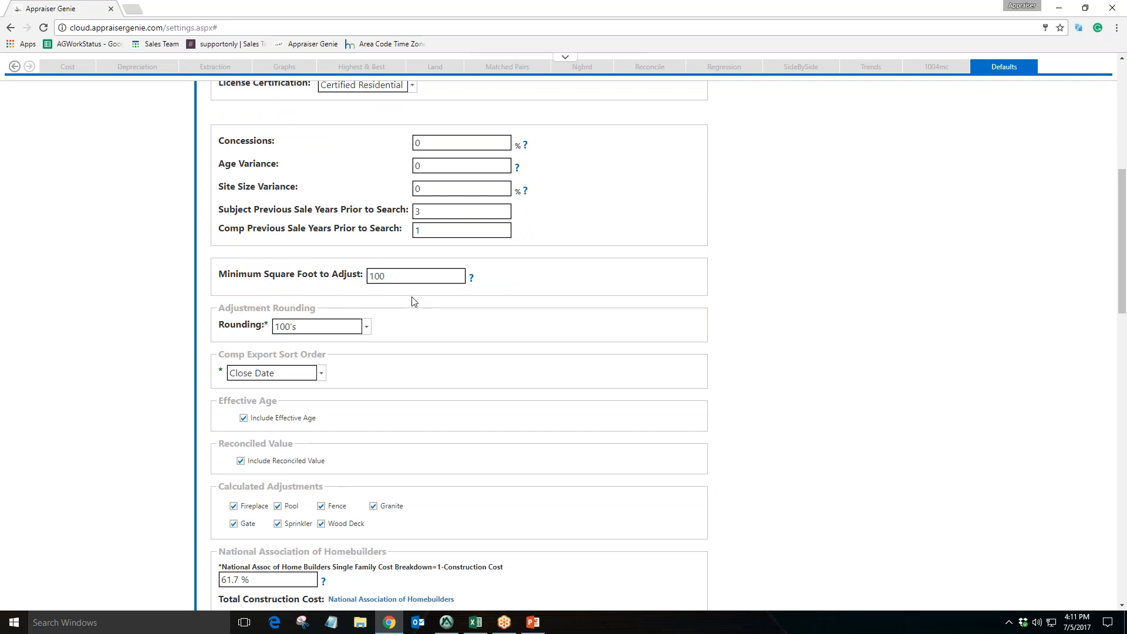
{"action": "double_click", "coordinate": [403, 279]}
{"action": "type", "text": "50"}
{"action": "key", "text": "BackSpace"}
{"action": "key", "text": "BackSpace"}
{"action": "type", "text": "100"}
{"action": "left_click", "coordinate": [430, 335]}
Review the Adjustment Rounding and Comp Export Sort Order choices, keeping 100's and Close Date
{"action": "scroll", "coordinate": [471, 335], "scroll_direction": "down", "scroll_amount": 2}
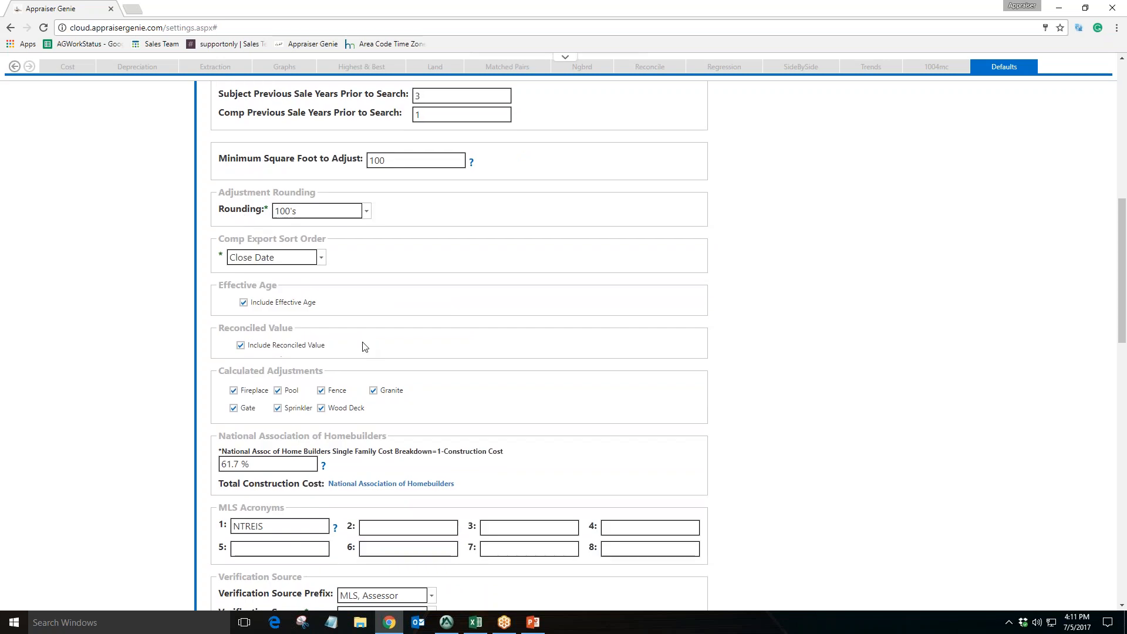
{"action": "left_click_drag", "start_coordinate": [223, 191], "coordinate": [296, 190]}
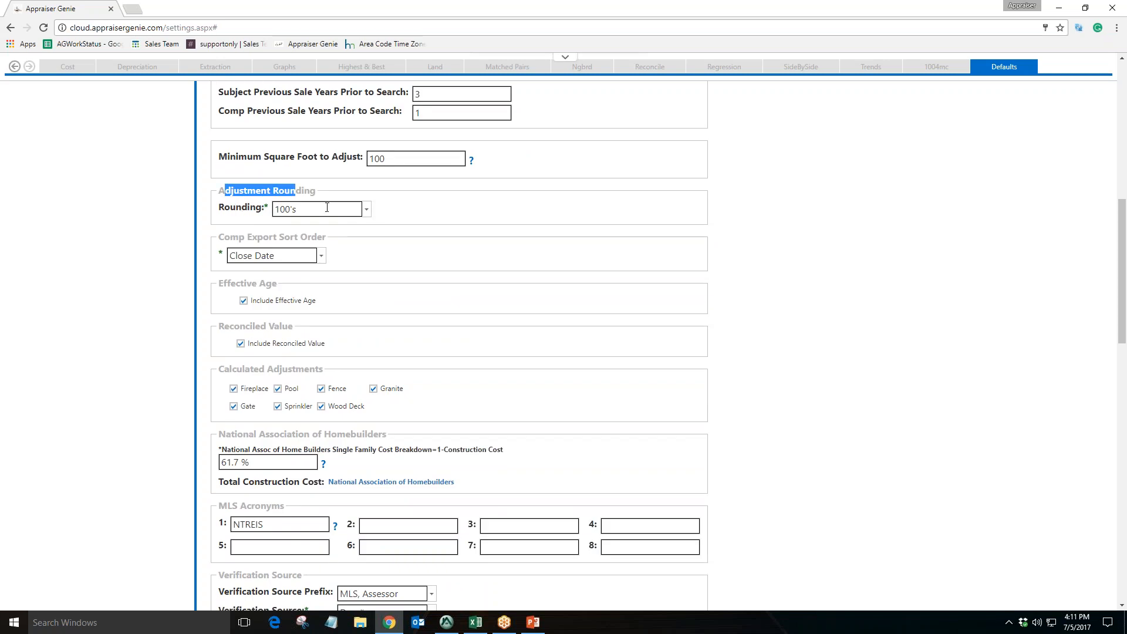
{"action": "left_click", "coordinate": [366, 208]}
{"action": "left_click", "coordinate": [367, 214]}
{"action": "left_click", "coordinate": [367, 214]}
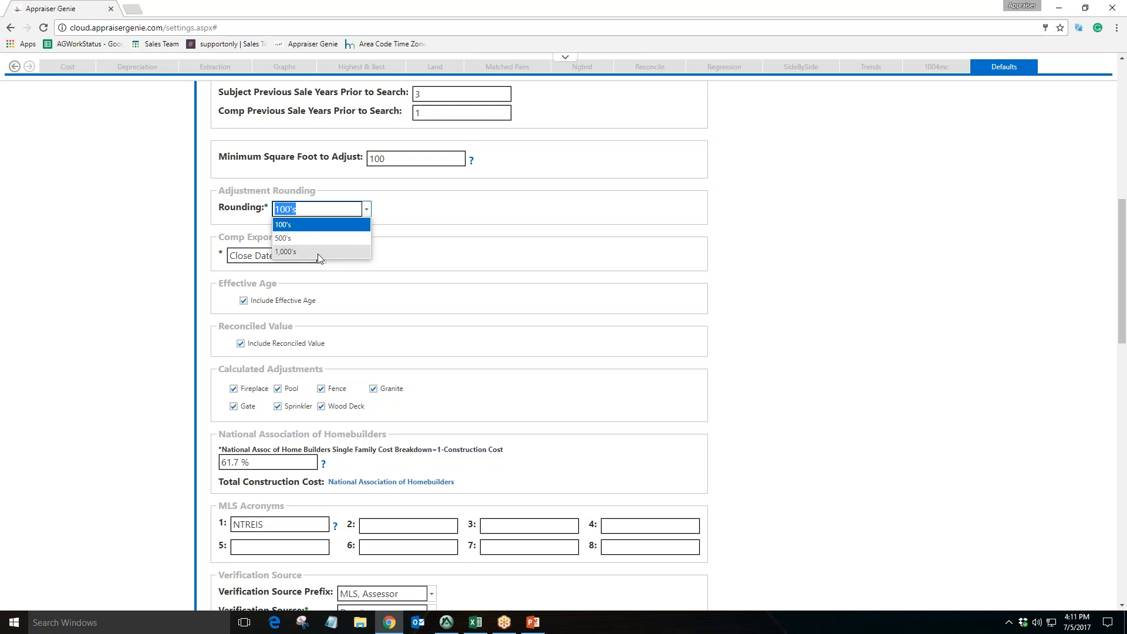
{"action": "left_click", "coordinate": [428, 268]}
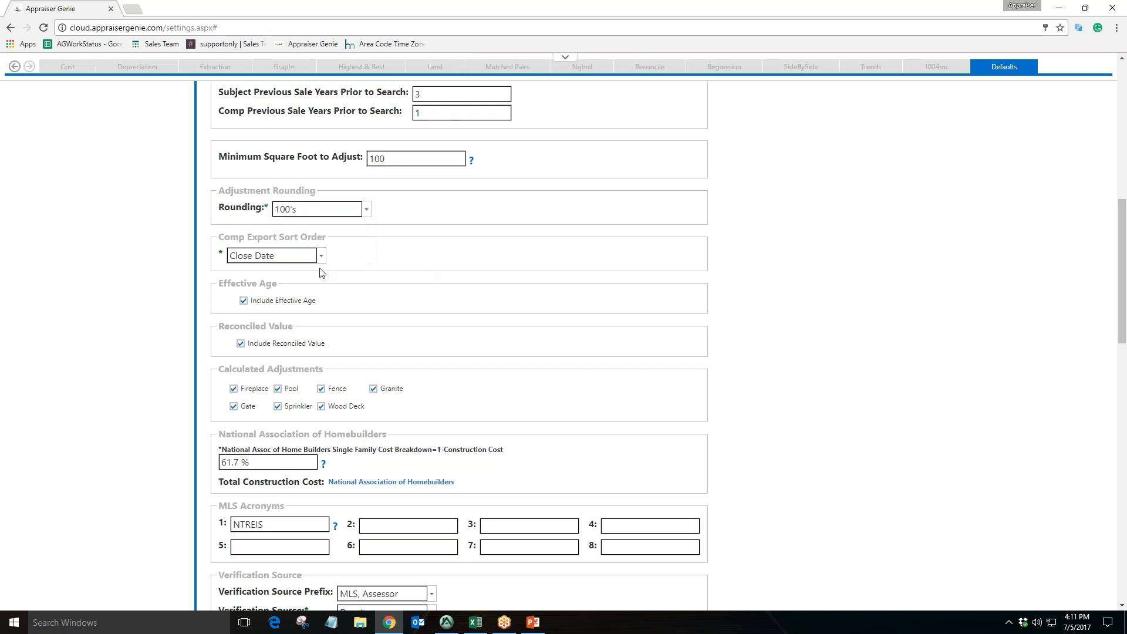
{"action": "left_click_drag", "start_coordinate": [224, 237], "coordinate": [323, 237]}
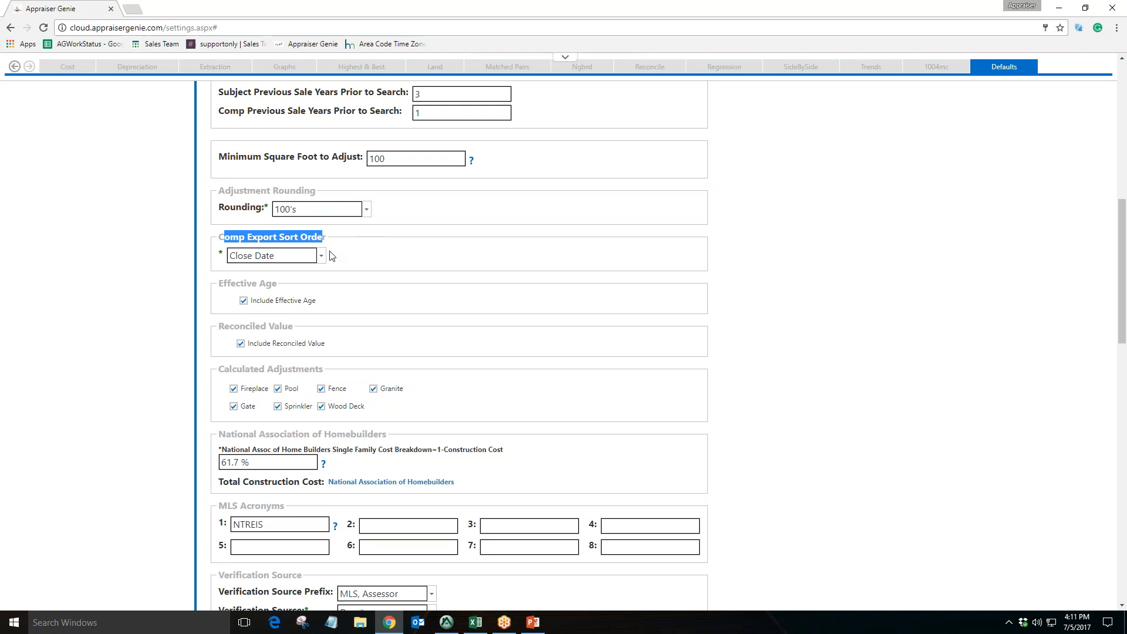
{"action": "left_click", "coordinate": [320, 255]}
{"action": "mouse_move", "coordinate": [322, 278]}
{"action": "left_mouse_down"}
{"action": "mouse_move", "coordinate": [325, 312]}
{"action": "mouse_move", "coordinate": [320, 281]}
{"action": "left_mouse_up"}
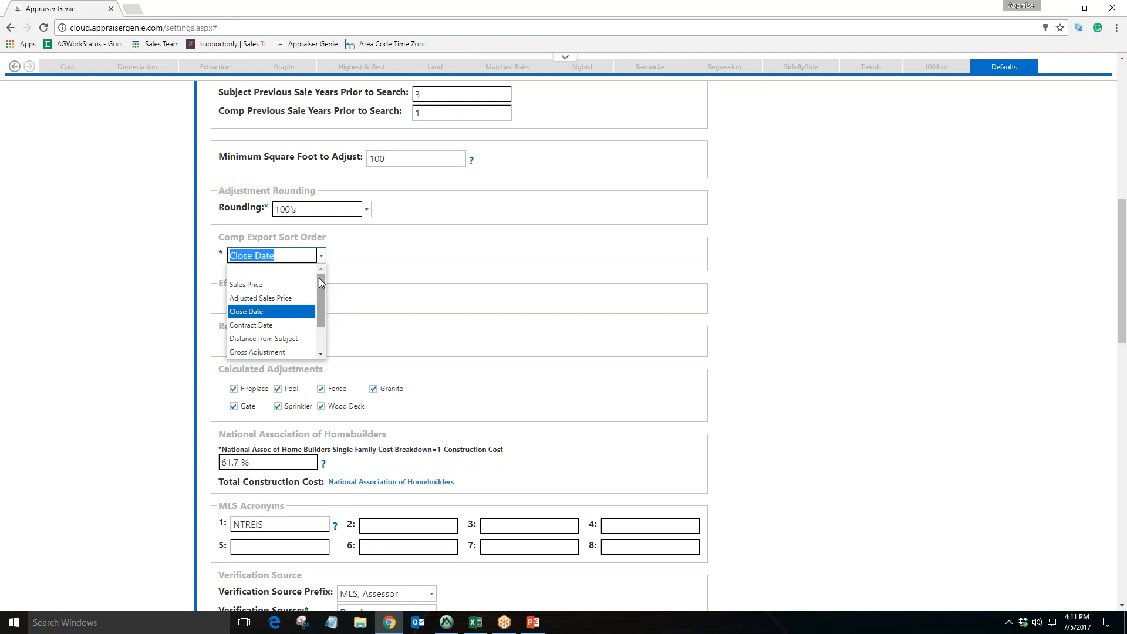
{"action": "left_click", "coordinate": [294, 314]}
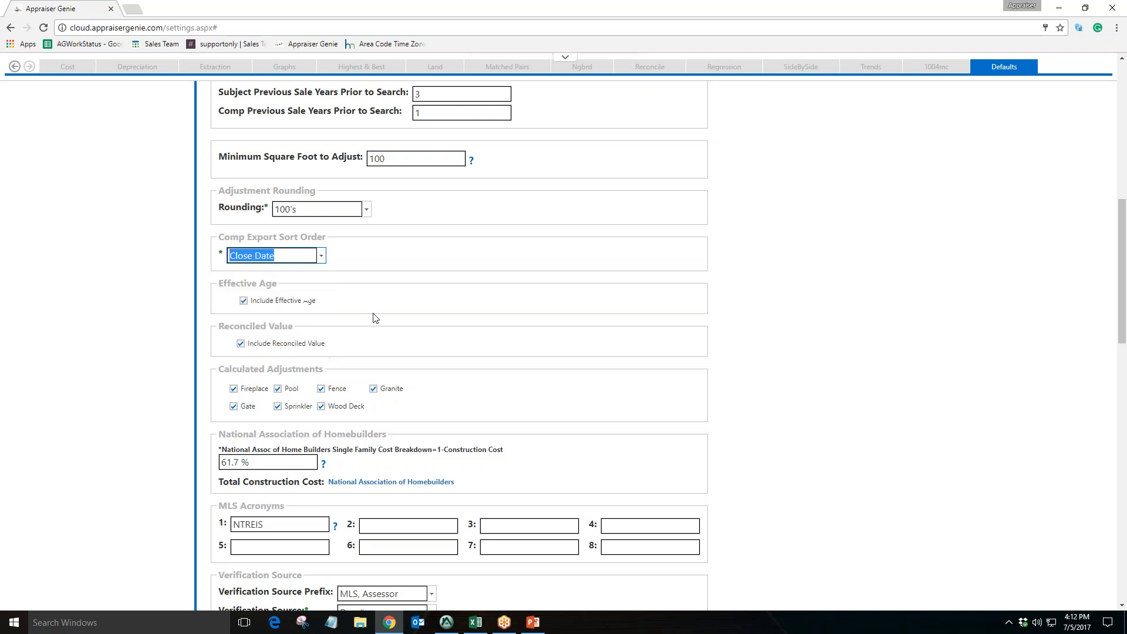
Review the Effective Age, Reconciled Value and Calculated Adjustments options in the defaults
{"action": "scroll", "coordinate": [376, 318], "scroll_direction": "down", "scroll_amount": 1}
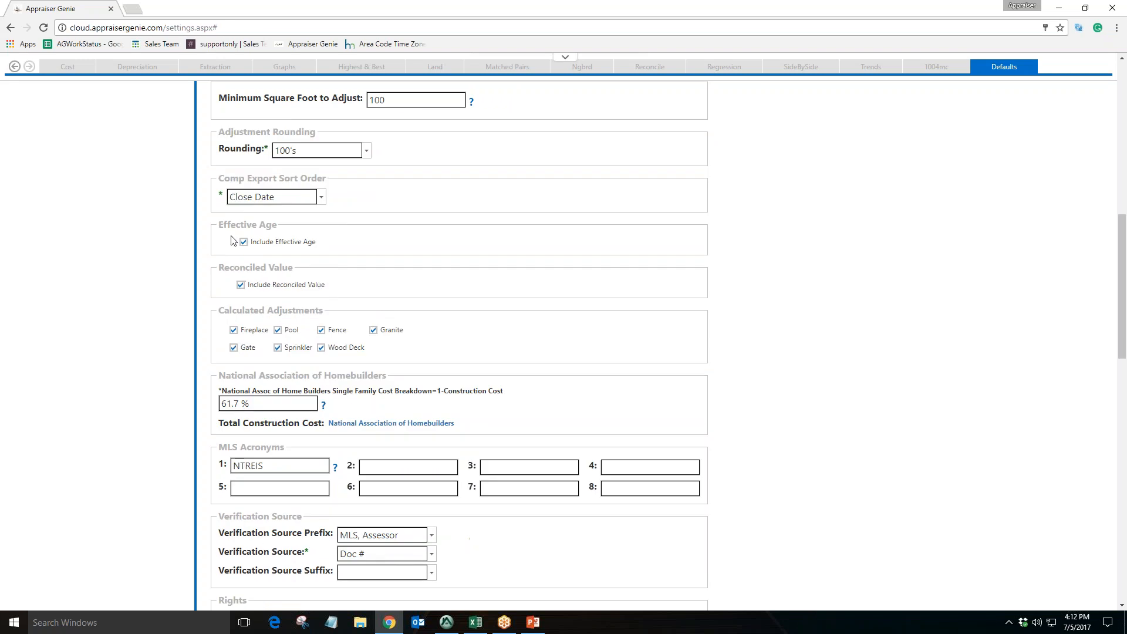
{"action": "left_click_drag", "start_coordinate": [227, 224], "coordinate": [273, 225]}
{"action": "left_click_drag", "start_coordinate": [230, 267], "coordinate": [291, 267]}
{"action": "left_click_drag", "start_coordinate": [229, 310], "coordinate": [322, 310]}
{"action": "left_click", "coordinate": [371, 292]}
{"action": "left_click_drag", "start_coordinate": [261, 242], "coordinate": [250, 242]}
{"action": "left_click_drag", "start_coordinate": [258, 285], "coordinate": [248, 285]}
{"action": "left_click", "coordinate": [364, 351]}
{"action": "left_click", "coordinate": [322, 348]}
{"action": "left_click", "coordinate": [279, 332]}
{"action": "left_click", "coordinate": [280, 348]}
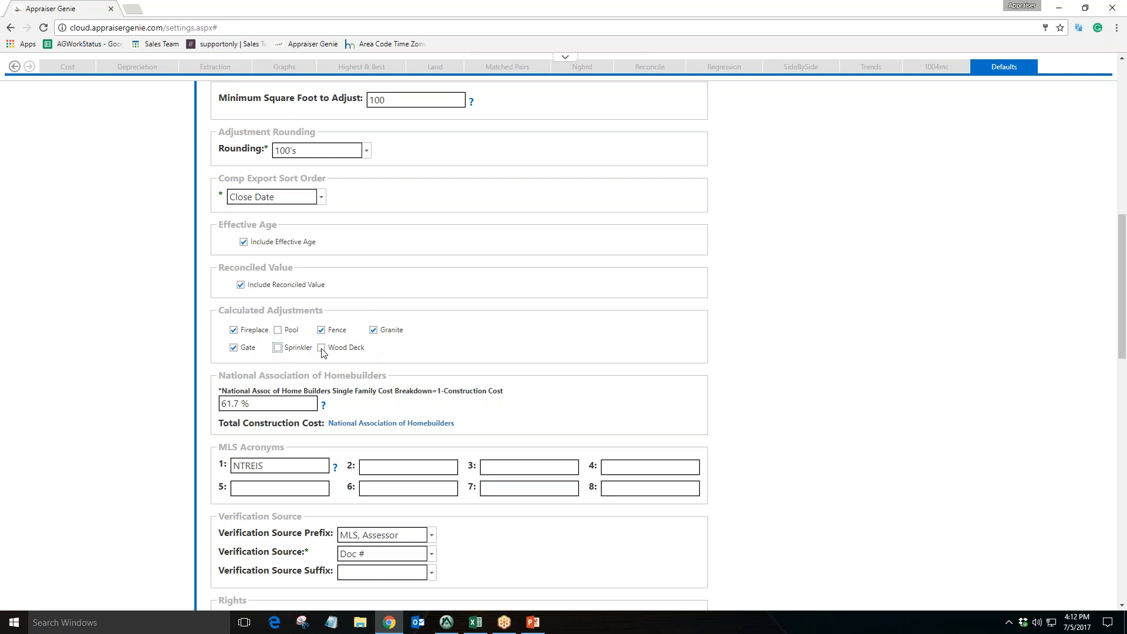
{"action": "left_click", "coordinate": [279, 330]}
{"action": "left_click", "coordinate": [278, 348]}
{"action": "left_click", "coordinate": [321, 348]}
{"action": "scroll", "coordinate": [441, 305], "scroll_direction": "down", "scroll_amount": 1}
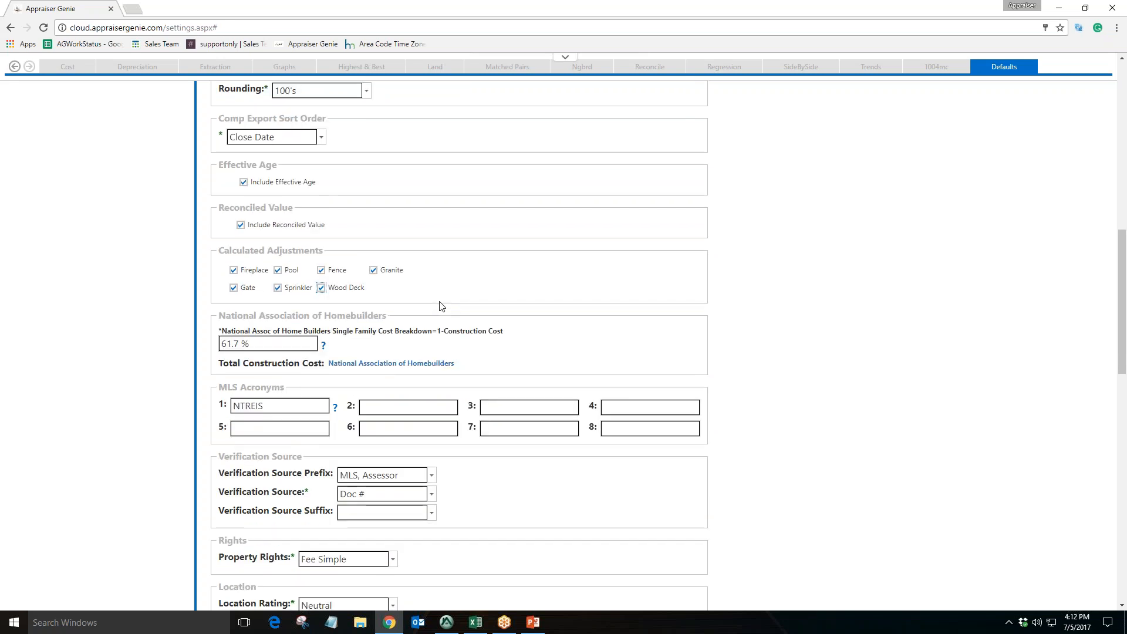
Review the National Association of Homebuilders construction cost percentage and the MLS Acronyms fields
{"action": "scroll", "coordinate": [442, 305], "scroll_direction": "down", "scroll_amount": 1}
{"action": "left_click_drag", "start_coordinate": [243, 259], "coordinate": [434, 268]}
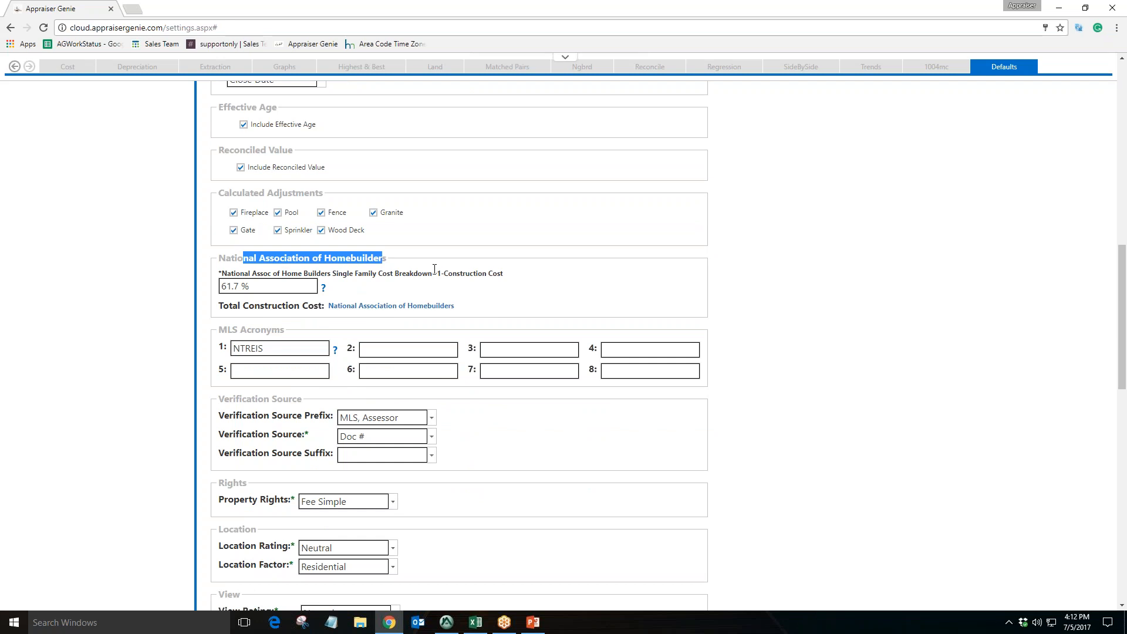
{"action": "left_click", "coordinate": [434, 270]}
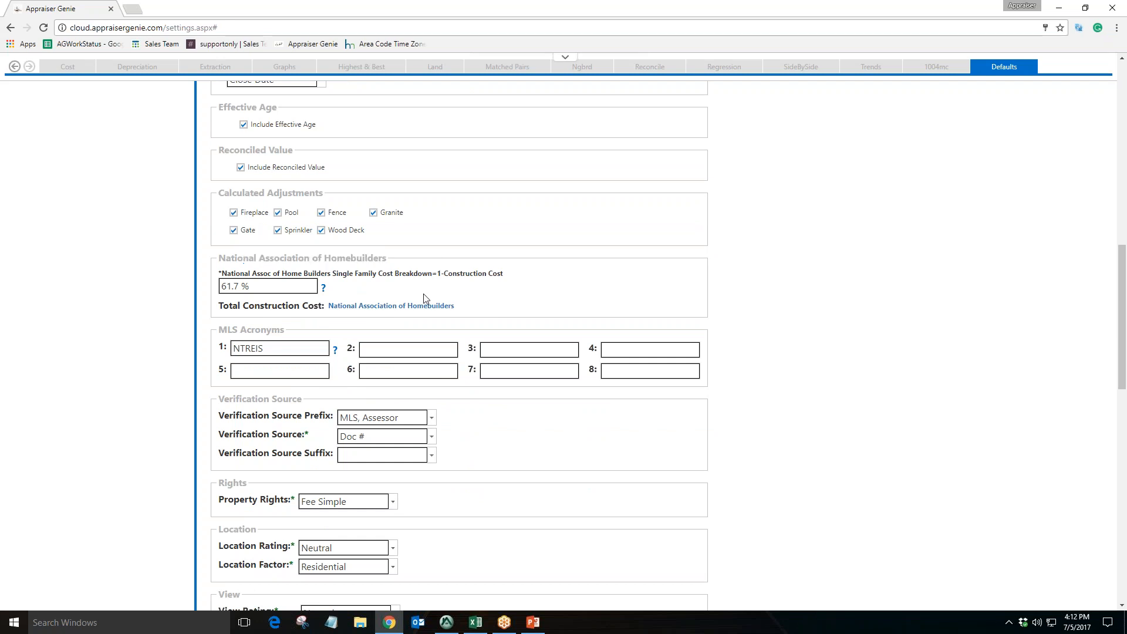
{"action": "mouse_move", "coordinate": [262, 293]}
{"action": "scroll", "coordinate": [392, 295], "scroll_direction": "down", "scroll_amount": 1}
{"action": "left_click_drag", "start_coordinate": [285, 270], "coordinate": [217, 271]}
{"action": "left_click", "coordinate": [292, 292]}
{"action": "key", "text": "Tab"}
{"action": "key", "text": "Tab"}
{"action": "key", "text": "Tab"}
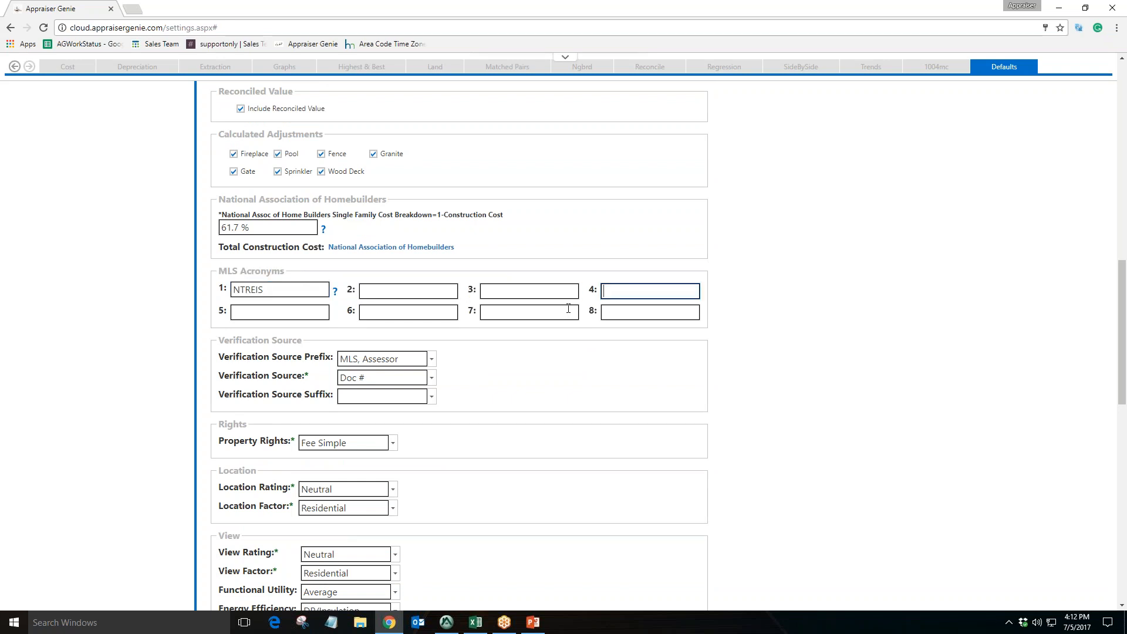
Enter ABOR and realtracs as the second and third MLS acronyms, then delete them again
{"action": "double_click", "coordinate": [256, 292]}
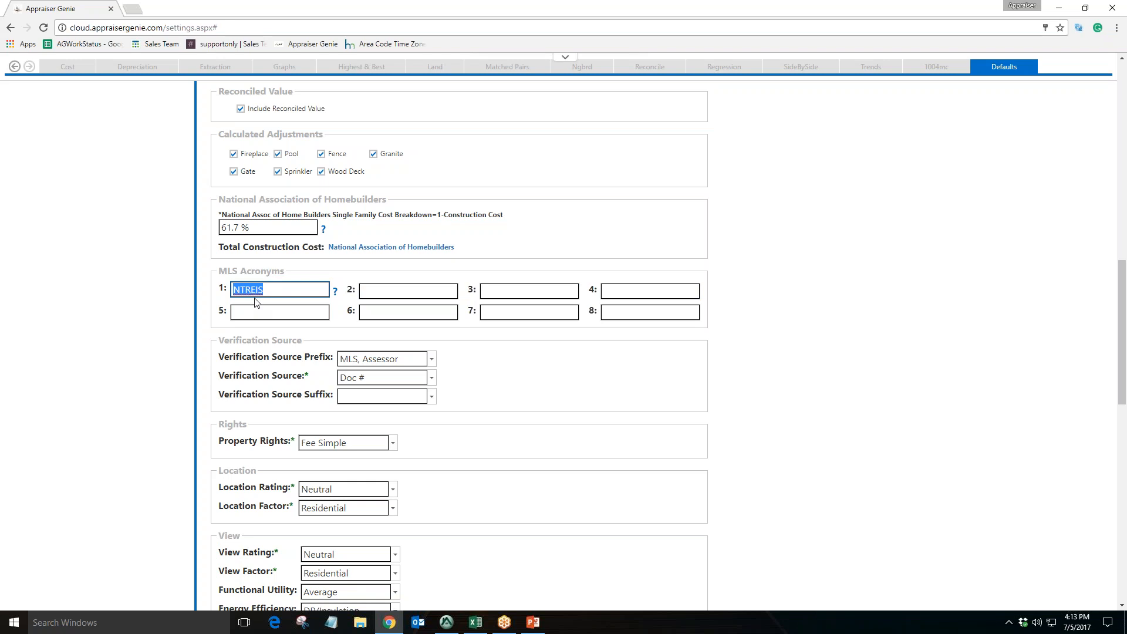
{"action": "left_click", "coordinate": [375, 290]}
{"action": "type", "text": "ABOR"}
{"action": "key", "text": "Tab"}
{"action": "type", "text": "realtracs"}
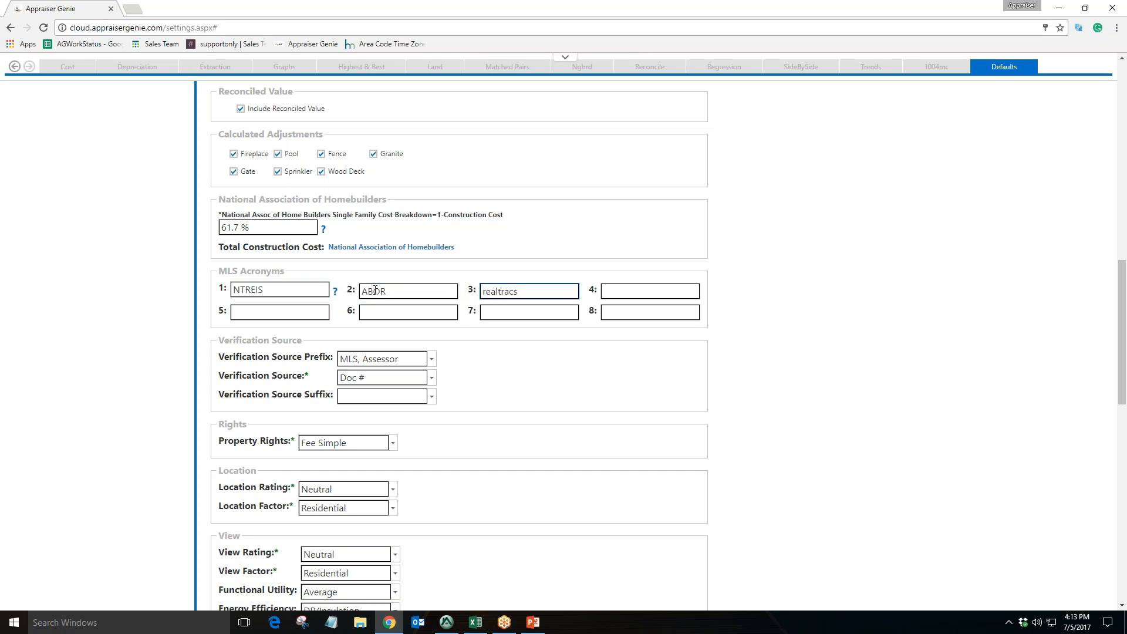
{"action": "double_click", "coordinate": [515, 288]}
{"action": "key", "text": "BackSpace"}
{"action": "double_click", "coordinate": [452, 293]}
{"action": "key", "text": "BackSpace"}
{"action": "left_click", "coordinate": [519, 292]}
{"action": "left_click", "coordinate": [616, 292]}
{"action": "left_click", "coordinate": [614, 313]}
{"action": "left_click", "coordinate": [526, 313]}
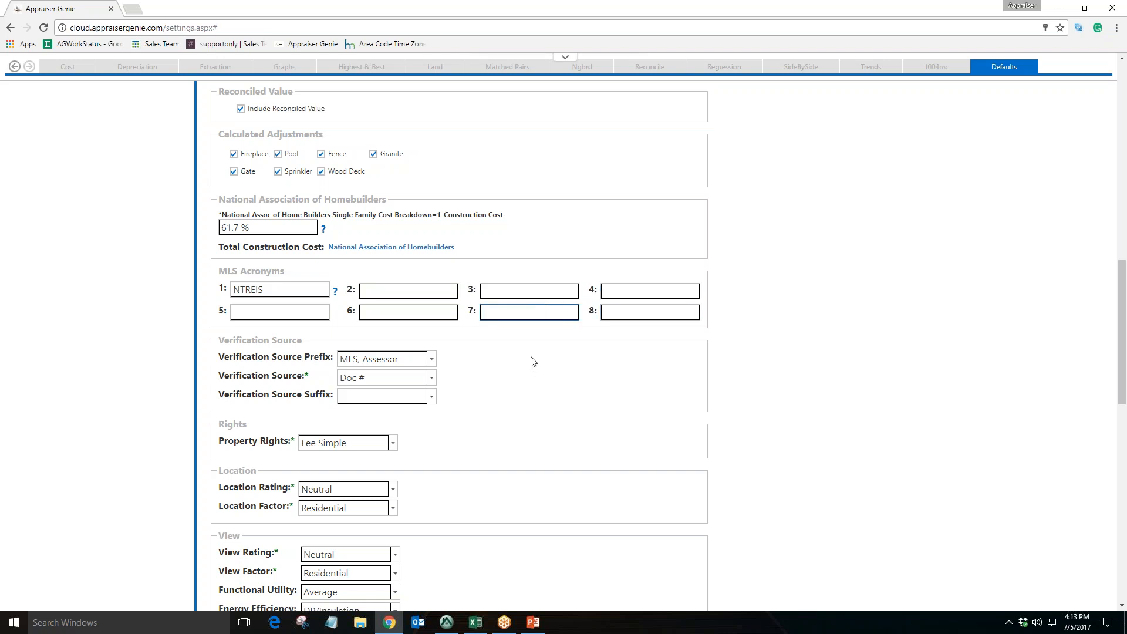
{"action": "left_click", "coordinate": [288, 292]}
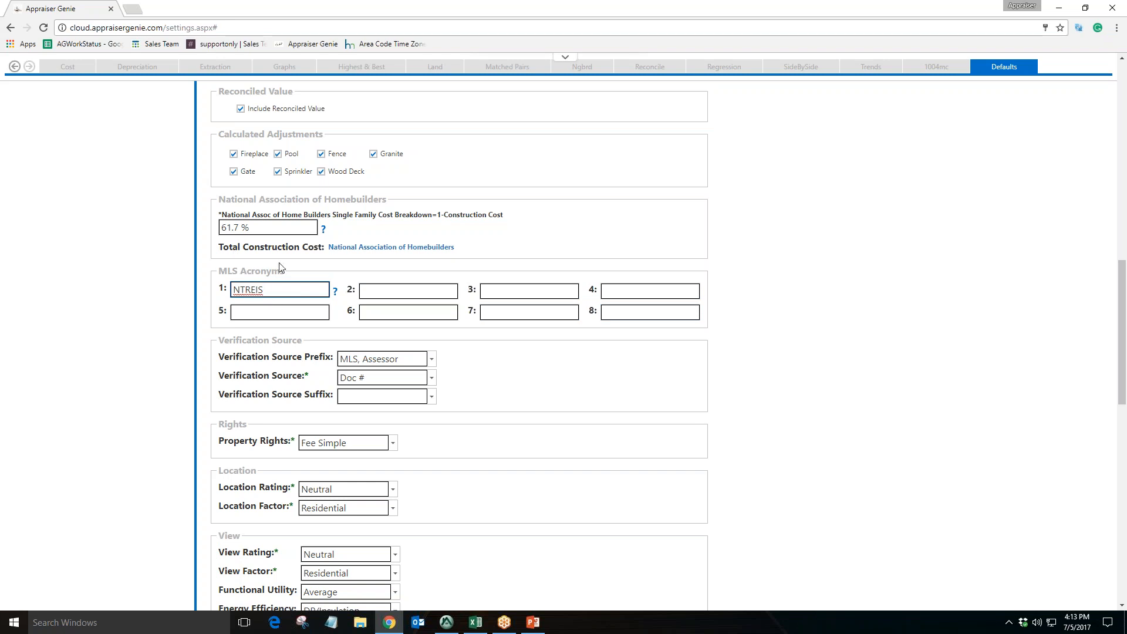
{"action": "left_click", "coordinate": [369, 295]}
{"action": "left_click", "coordinate": [496, 293]}
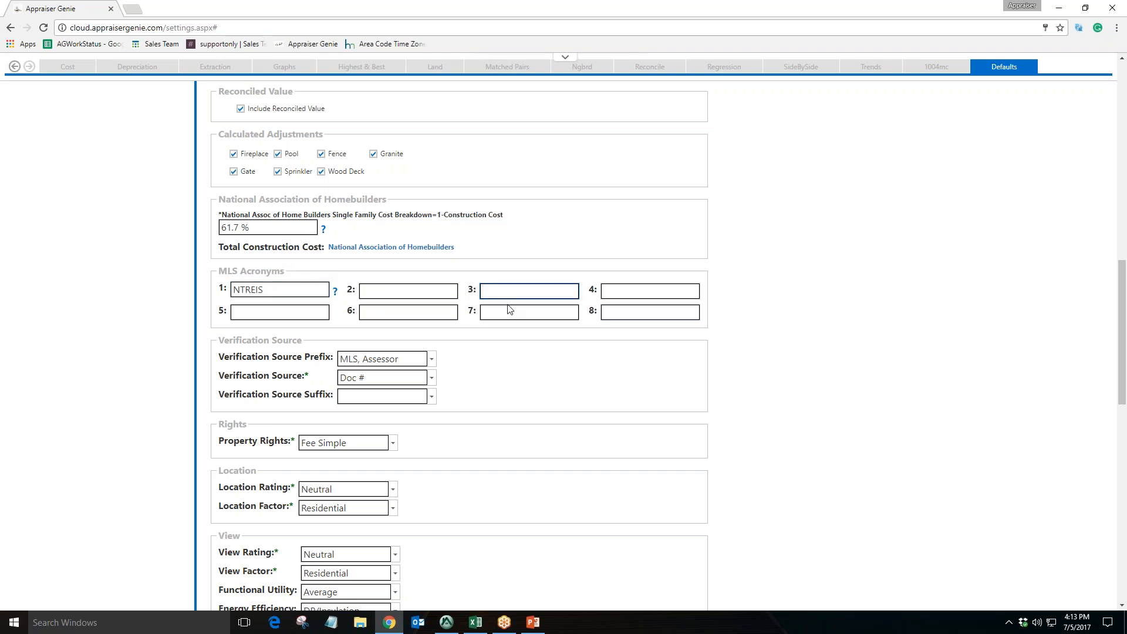
{"action": "left_click", "coordinate": [295, 293]}
Review the Verification Source, Rights, Location, View and Blank Row sections of the defaults
{"action": "scroll", "coordinate": [458, 346], "scroll_direction": "down", "scroll_amount": 1}
{"action": "left_click_drag", "start_coordinate": [229, 281], "coordinate": [302, 281]}
{"action": "left_click_drag", "start_coordinate": [227, 367], "coordinate": [247, 368]}
{"action": "mouse_move", "coordinate": [230, 412]}
{"action": "left_mouse_down"}
{"action": "mouse_move", "coordinate": [264, 409]}
{"action": "mouse_move", "coordinate": [218, 412]}
{"action": "left_mouse_up"}
{"action": "scroll", "coordinate": [234, 381], "scroll_direction": "down", "scroll_amount": 3}
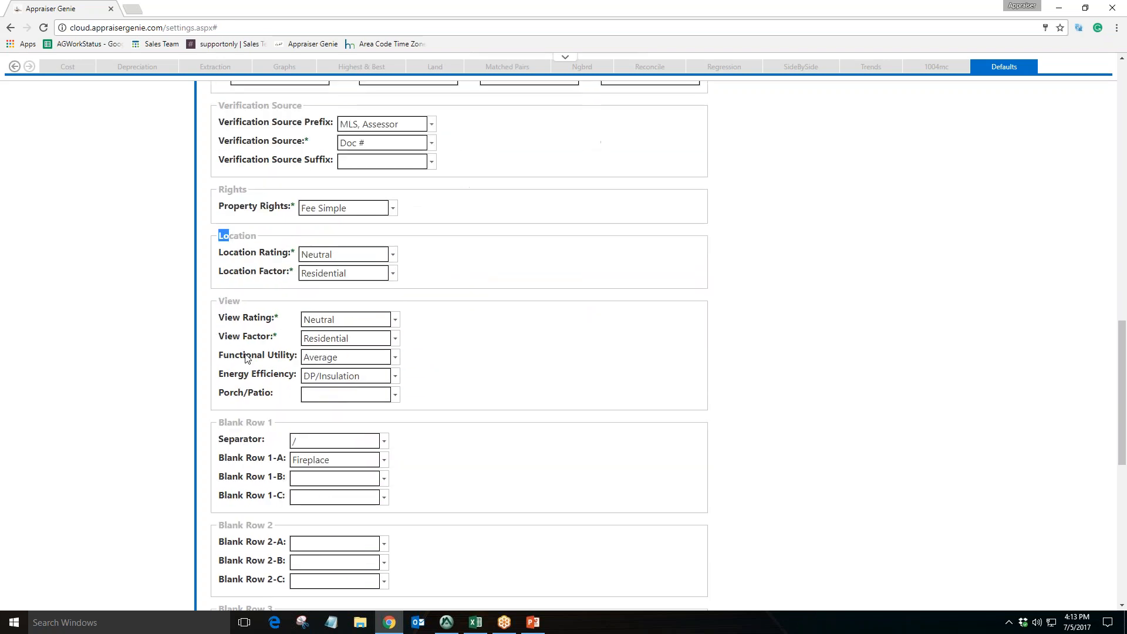
{"action": "left_click_drag", "start_coordinate": [226, 301], "coordinate": [236, 303]}
{"action": "left_click_drag", "start_coordinate": [232, 422], "coordinate": [267, 423]}
{"action": "scroll", "coordinate": [450, 395], "scroll_direction": "up", "scroll_amount": 1}
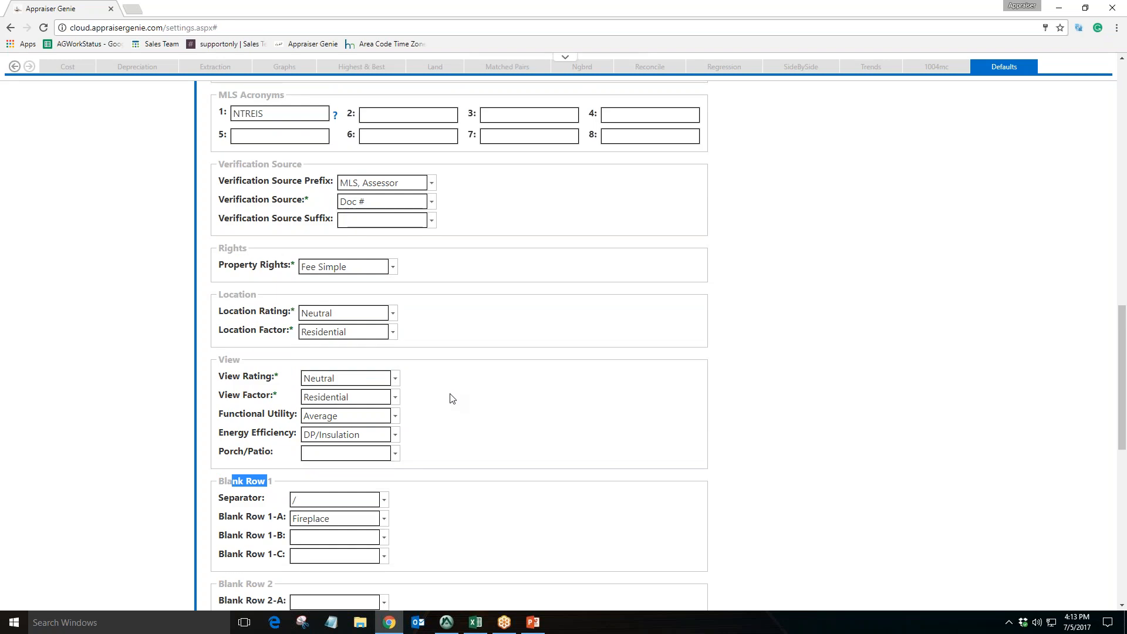
{"action": "left_click_drag", "start_coordinate": [229, 164], "coordinate": [296, 184]}
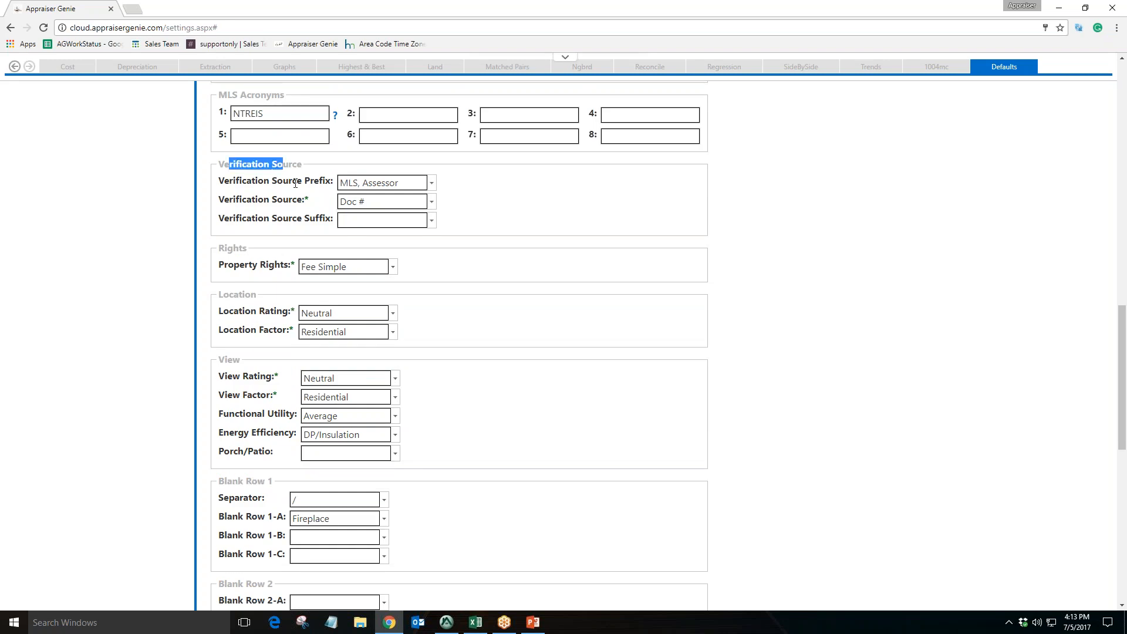
In Appraise-It, enter MLS, Assessor/ Doc # in the first comparable's Verification Source(s) cell, then delete it
{"action": "left_click", "coordinate": [422, 200]}
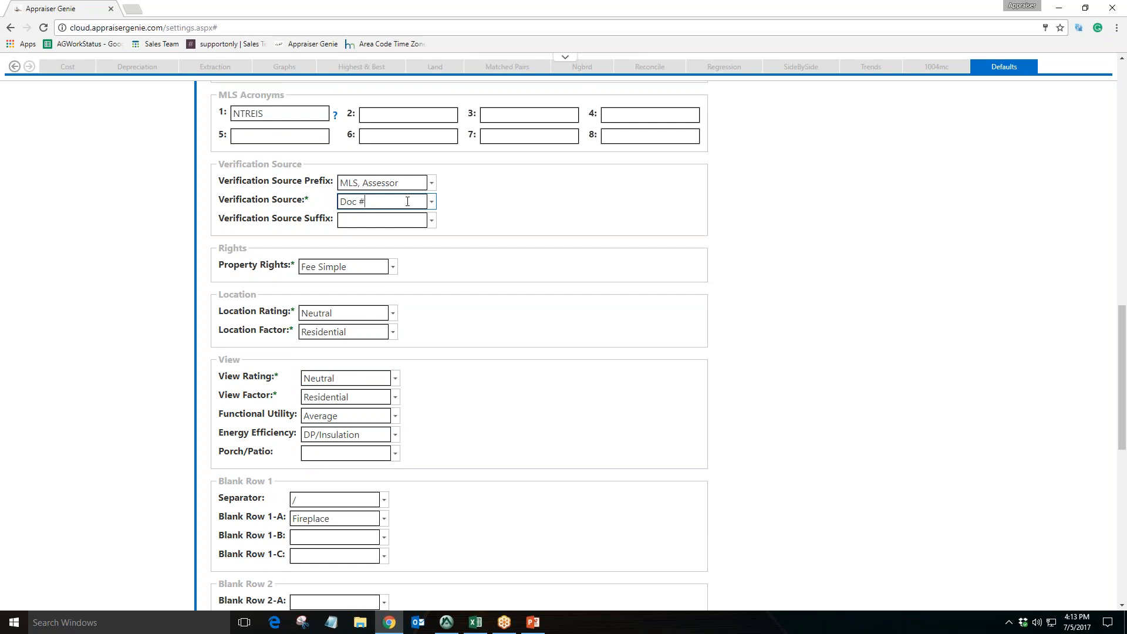
{"action": "left_click", "coordinate": [446, 622]}
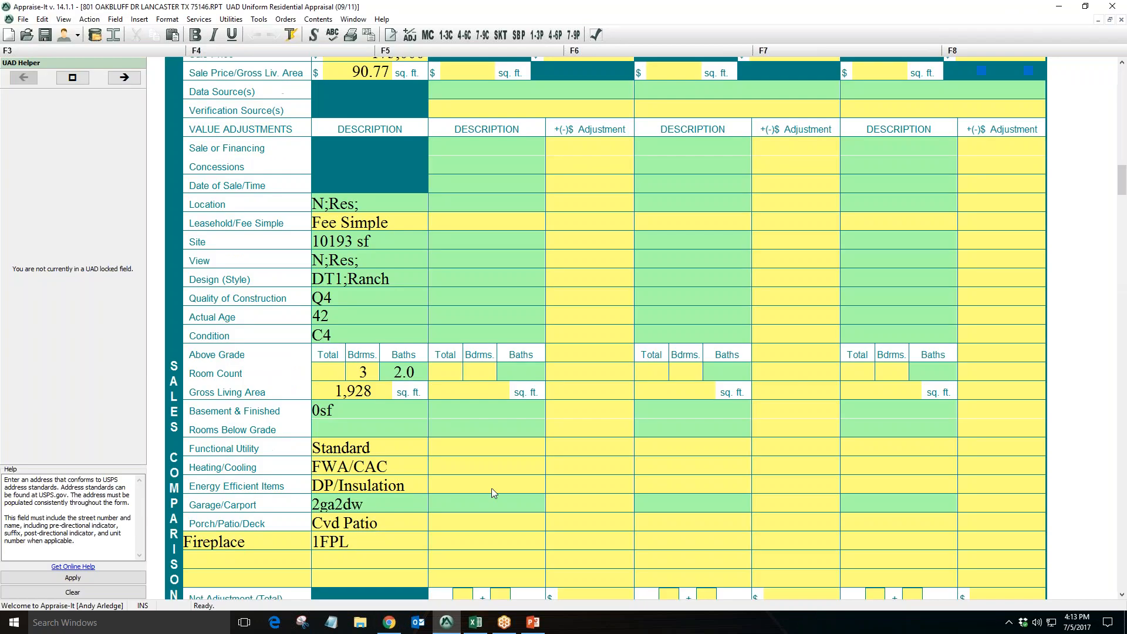
{"action": "left_click", "coordinate": [489, 113]}
{"action": "type", "text": "MLS, Assessor/ Doc #"}
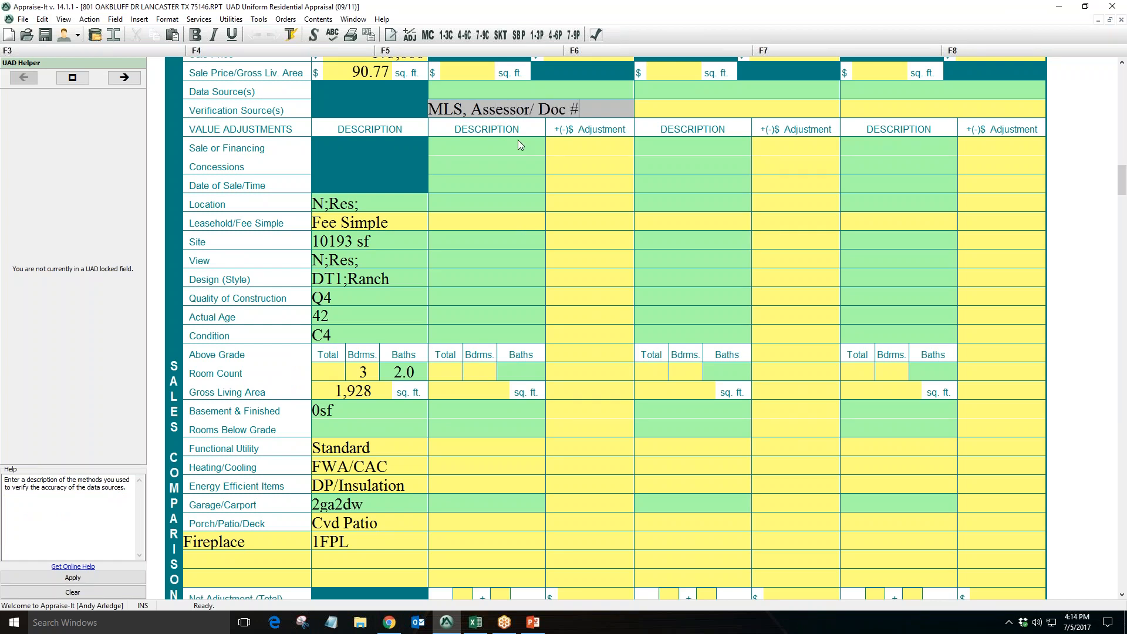
{"action": "key", "text": "Tab"}
{"action": "key", "text": "Tab"}
{"action": "left_click_drag", "start_coordinate": [594, 110], "coordinate": [415, 109]}
{"action": "key", "text": "Delete"}
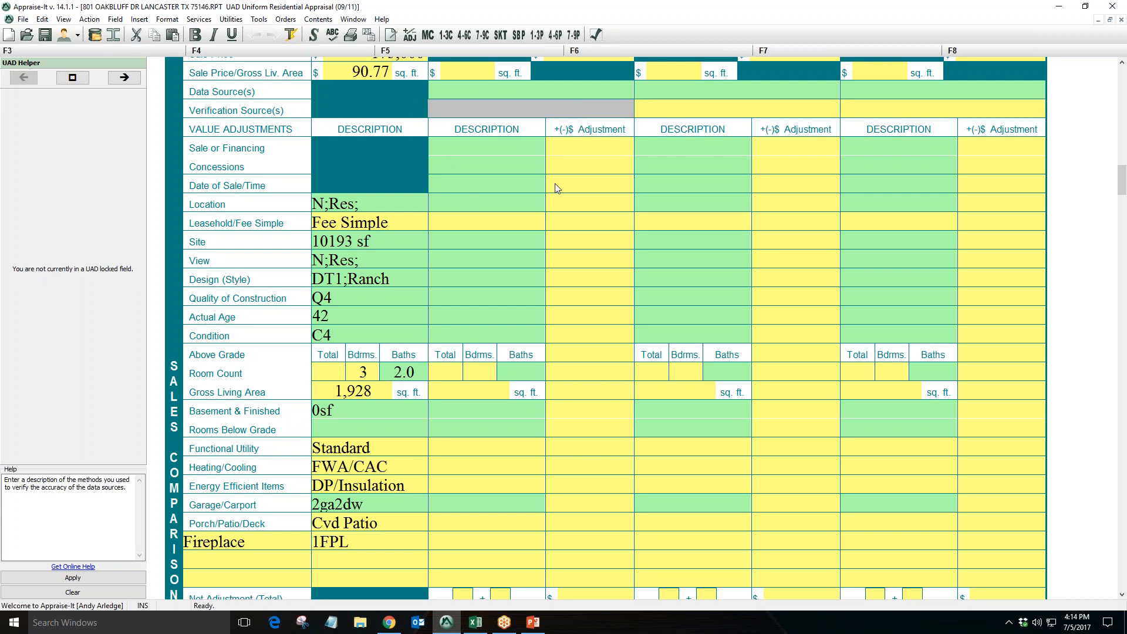
Back in the defaults, open the Verification Source Suffix options and close them without choosing one
{"action": "left_click", "coordinate": [389, 622]}
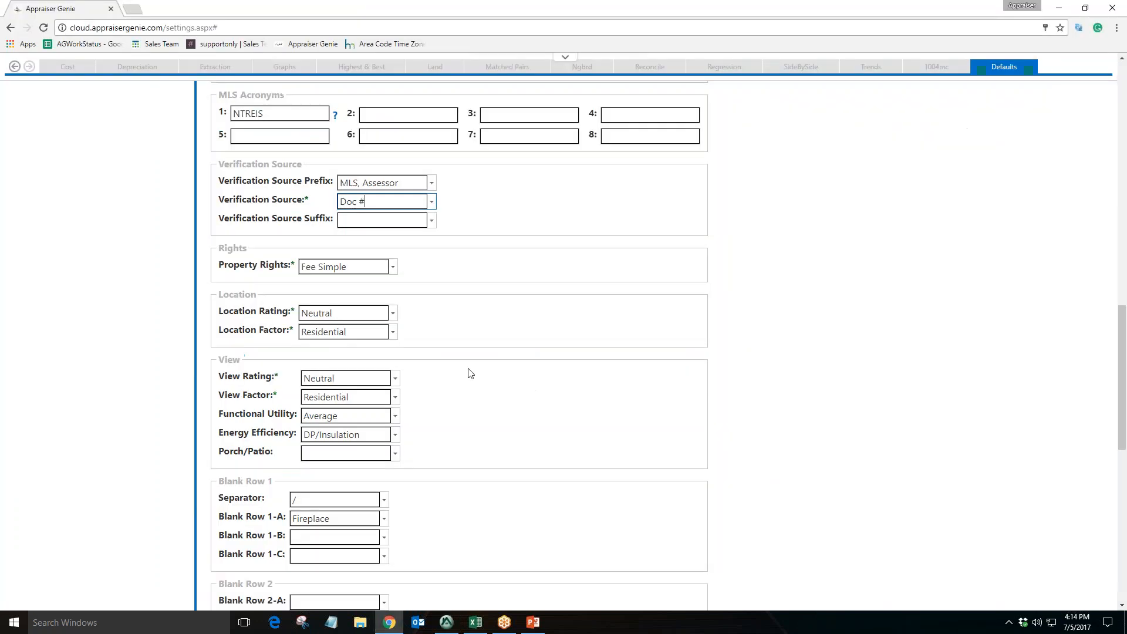
{"action": "left_click", "coordinate": [431, 220]}
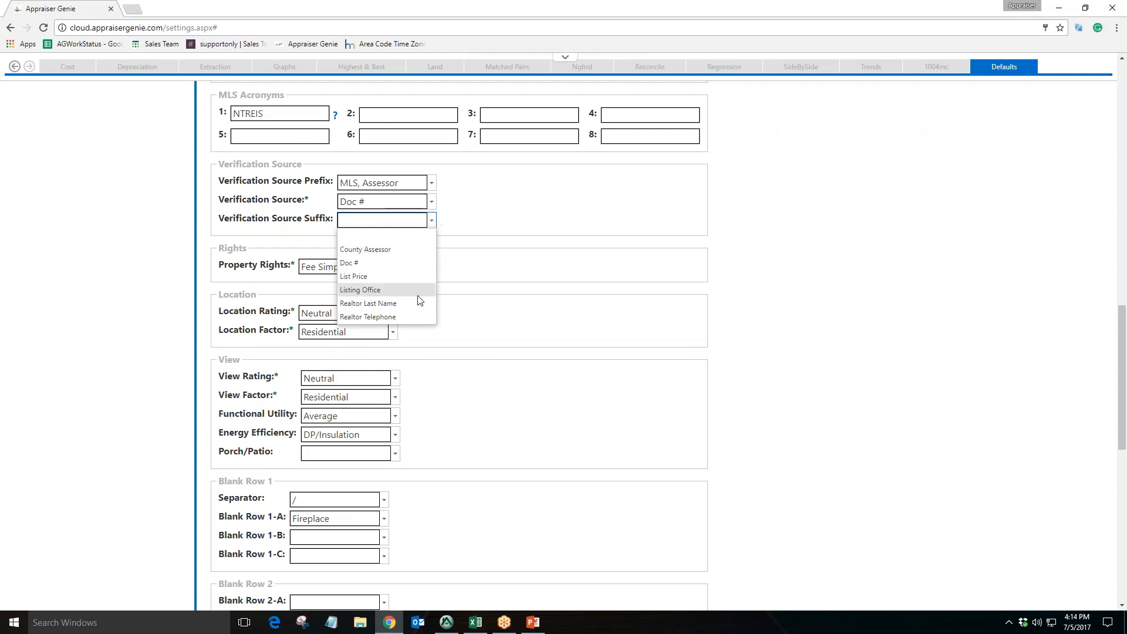
{"action": "left_click", "coordinate": [463, 242]}
{"action": "left_click_drag", "start_coordinate": [259, 222], "coordinate": [318, 223]}
{"action": "left_click", "coordinate": [396, 219]}
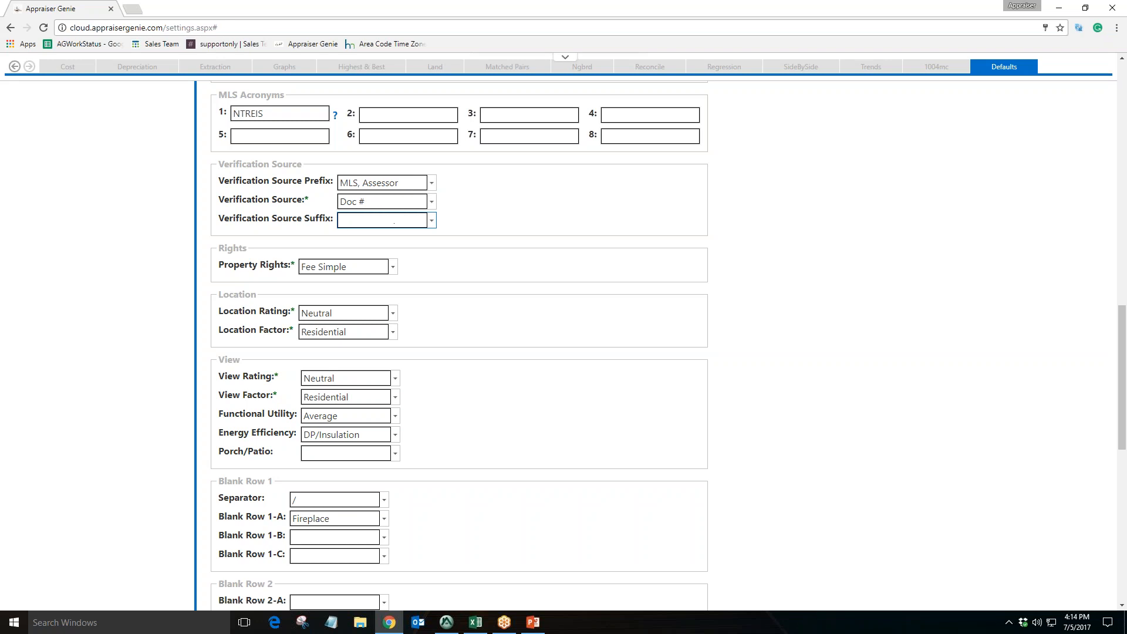
{"action": "left_click", "coordinate": [502, 215]}
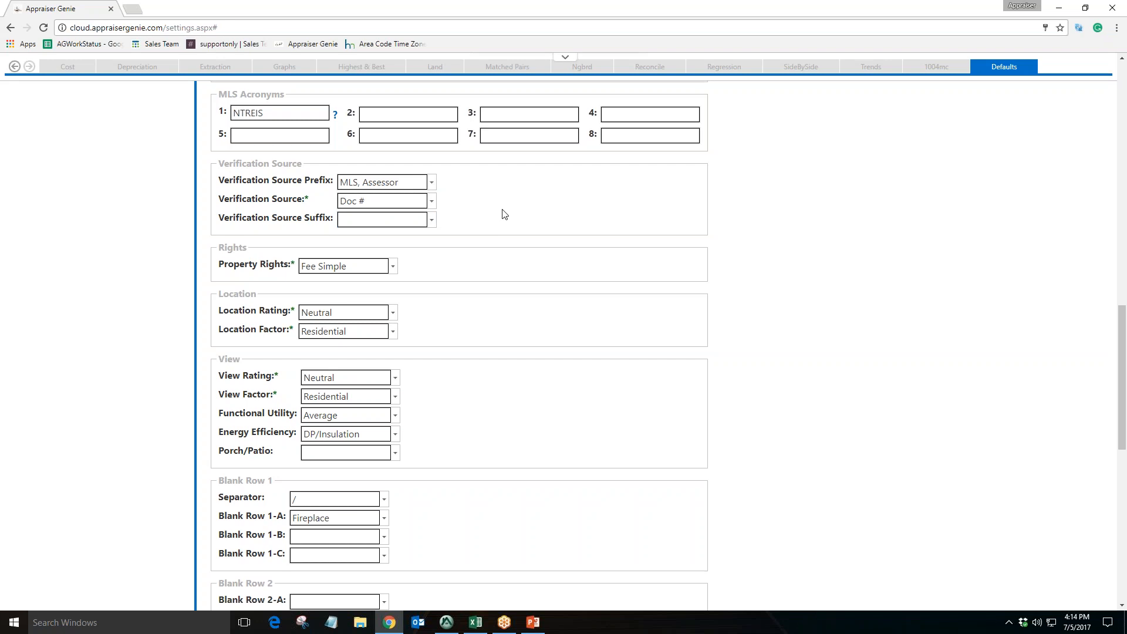
Compare the Functional Utility and Energy Efficiency defaults with the matching comparable rows in Appraise-It
{"action": "scroll", "coordinate": [503, 214], "scroll_direction": "down", "scroll_amount": 2}
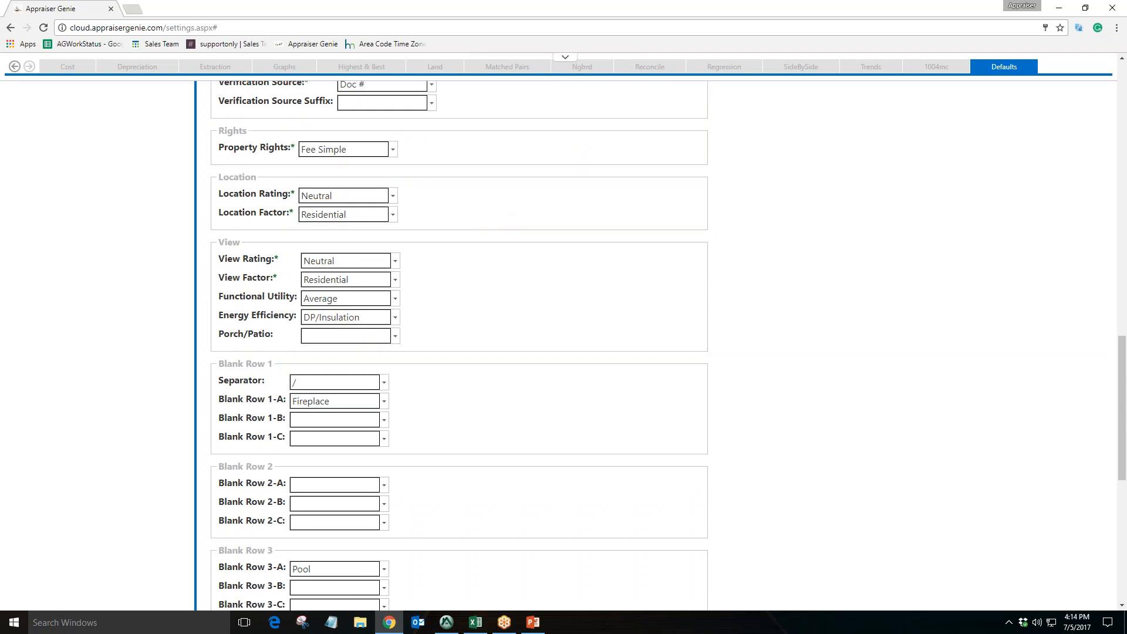
{"action": "left_click_drag", "start_coordinate": [239, 297], "coordinate": [279, 319]}
{"action": "left_click", "coordinate": [374, 318]}
{"action": "left_click", "coordinate": [373, 299]}
{"action": "left_click", "coordinate": [453, 627]}
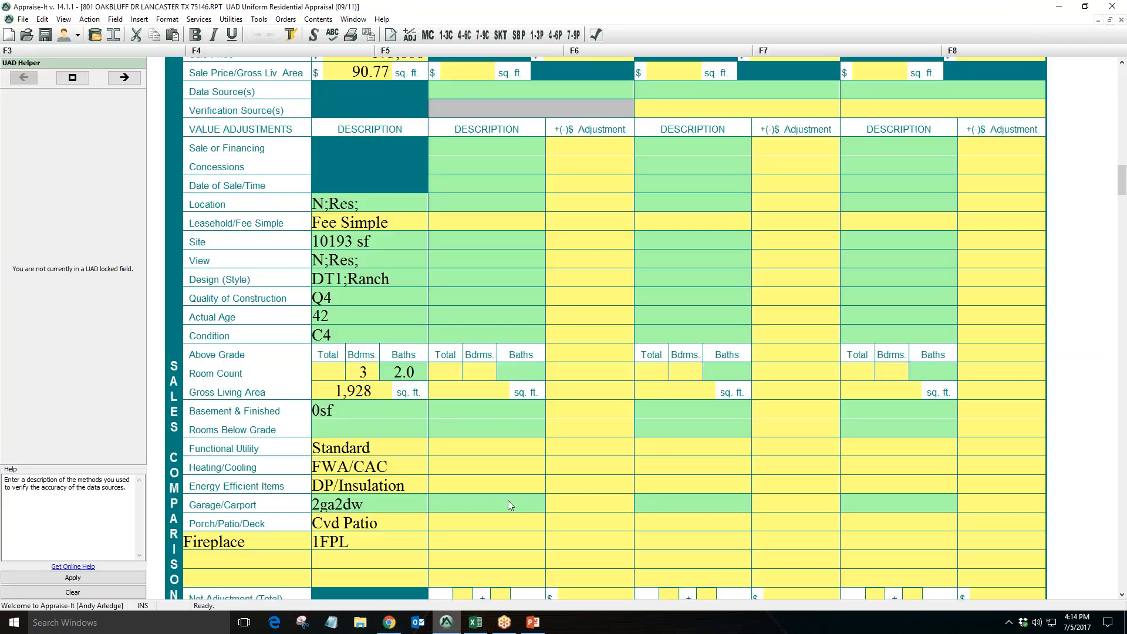
{"action": "left_click", "coordinate": [480, 446]}
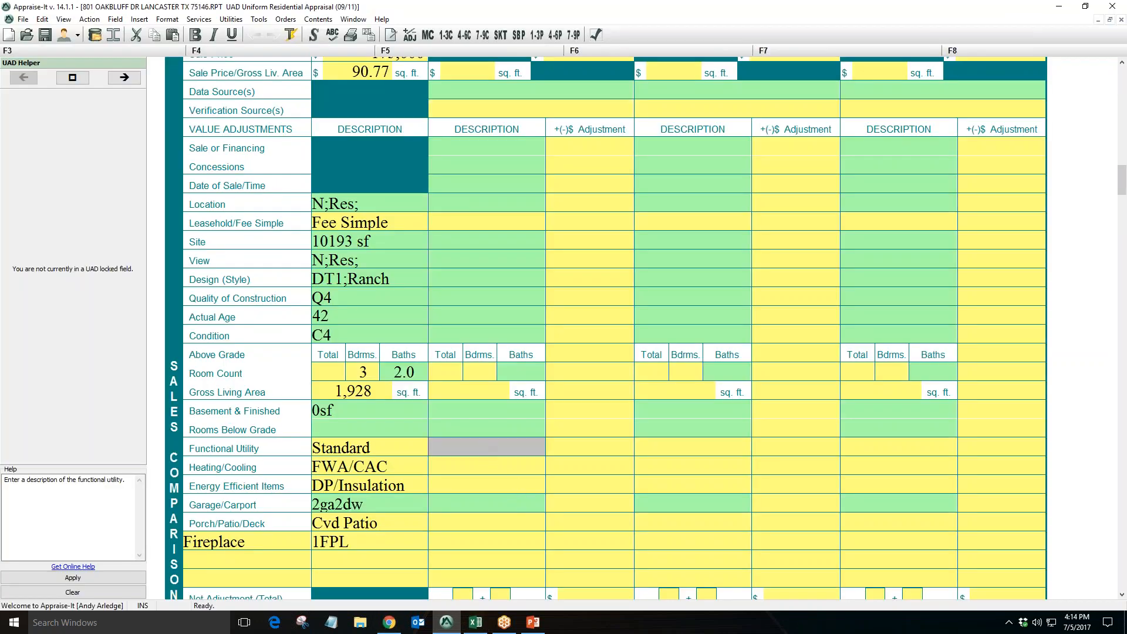
{"action": "left_click", "coordinate": [667, 451]}
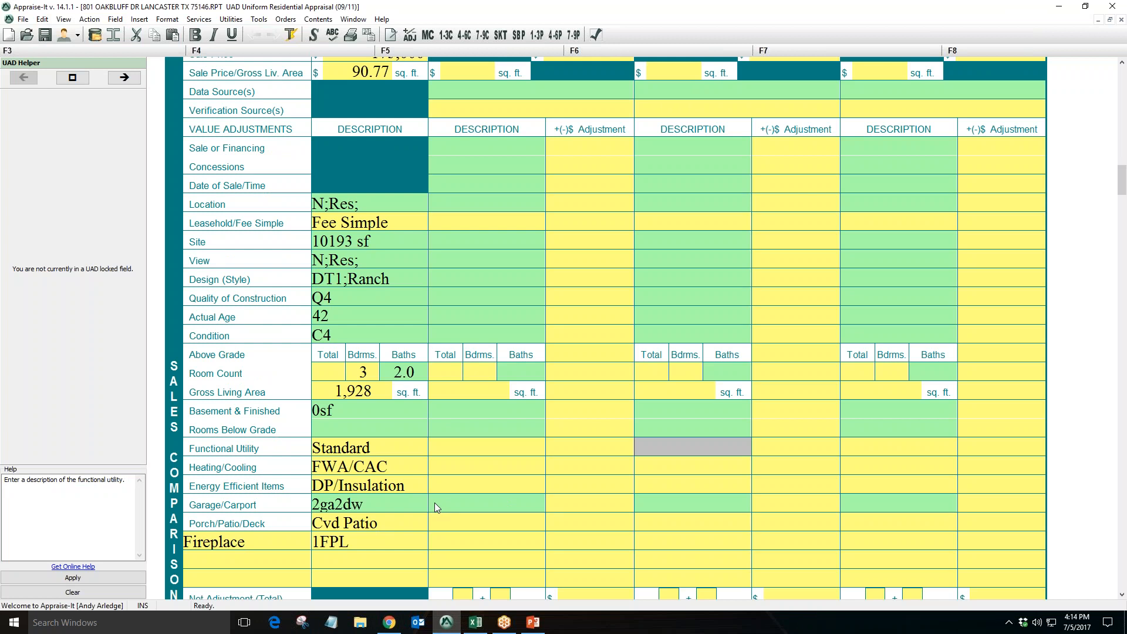
{"action": "left_click", "coordinate": [451, 487]}
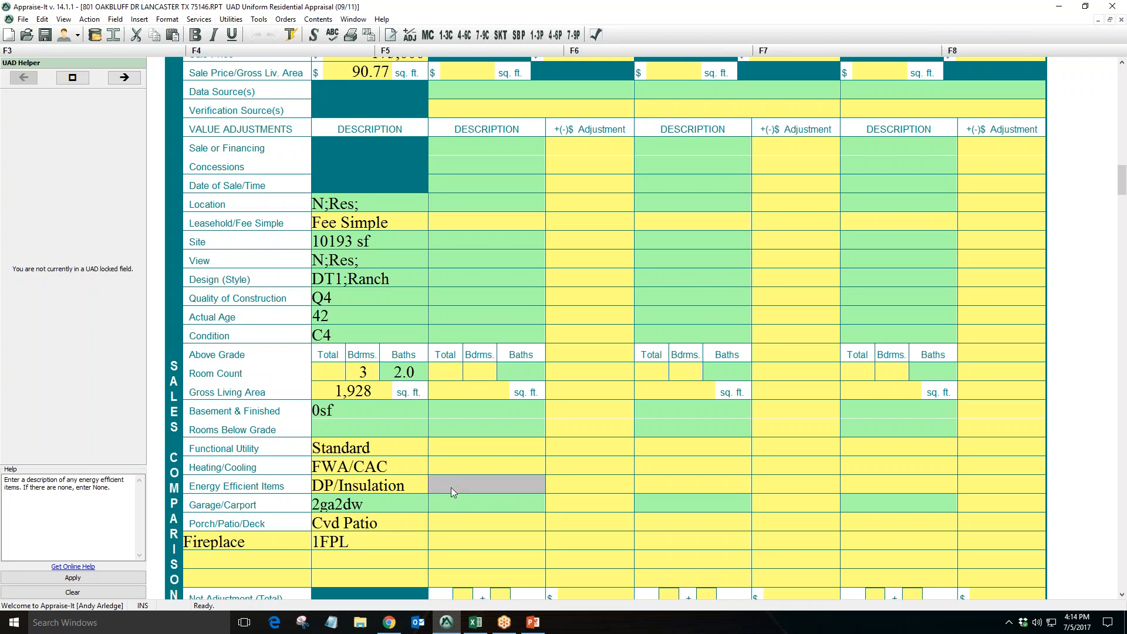
{"action": "left_click", "coordinate": [687, 484]}
{"action": "left_click", "coordinate": [870, 488]}
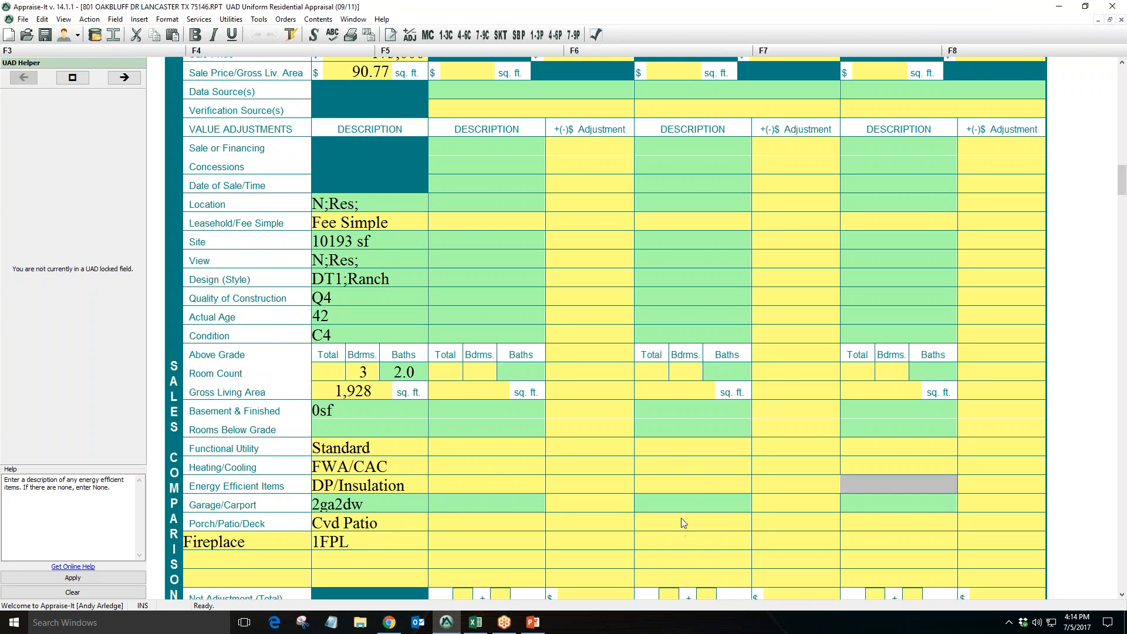
{"action": "left_click", "coordinate": [389, 622]}
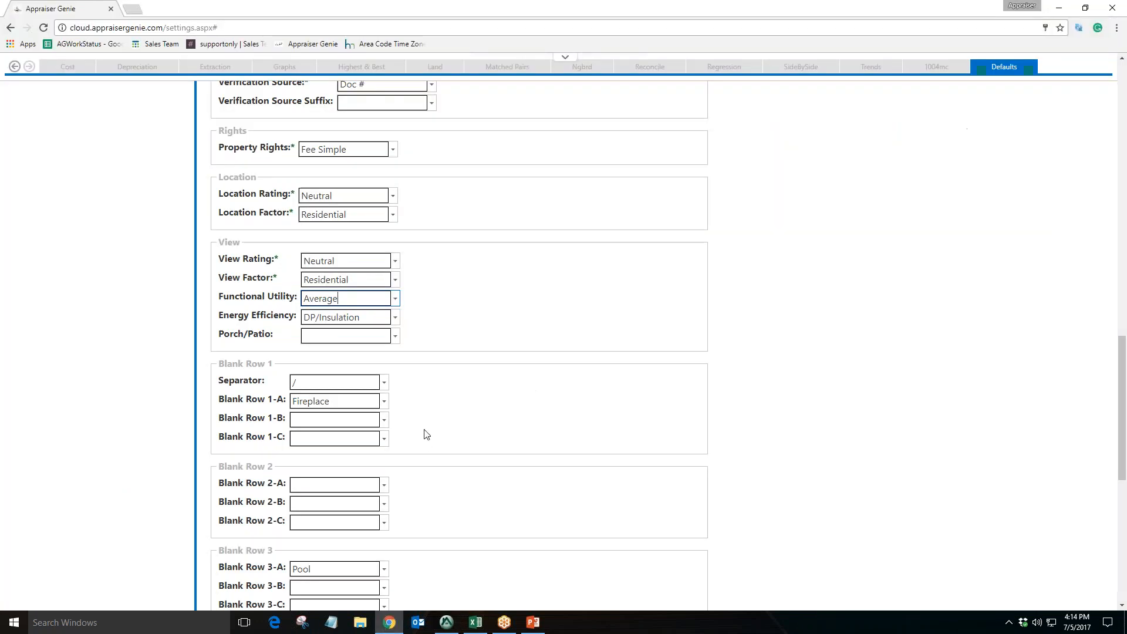
Browse the Energy Efficiency and Functional Utility option lists without changing either value
{"action": "left_click", "coordinate": [385, 314]}
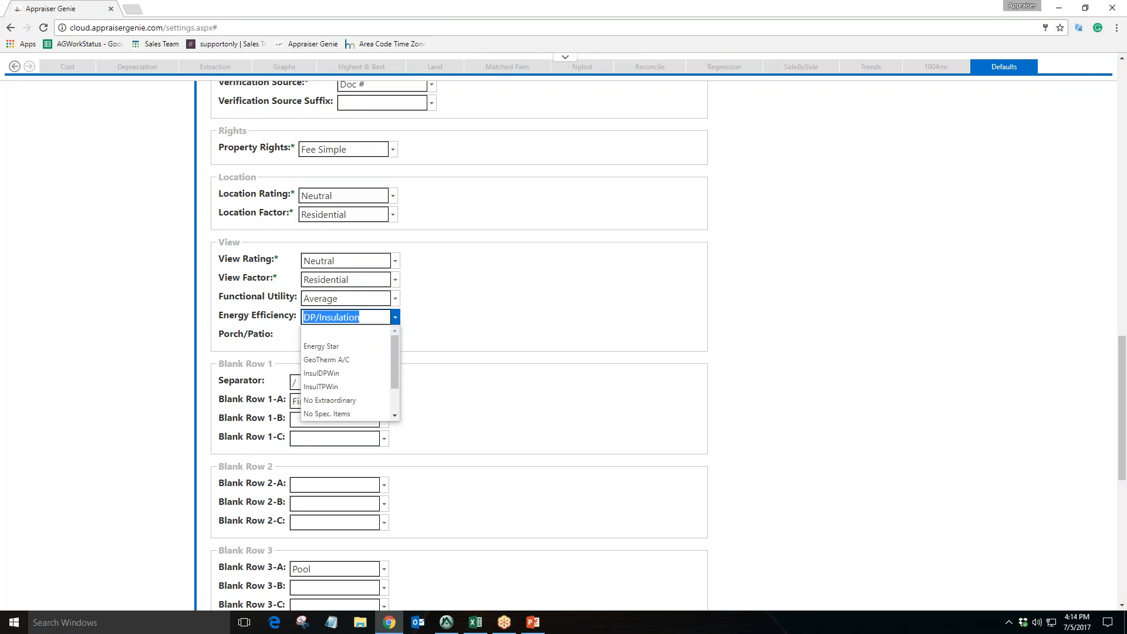
{"action": "left_click_drag", "start_coordinate": [397, 352], "coordinate": [393, 382]}
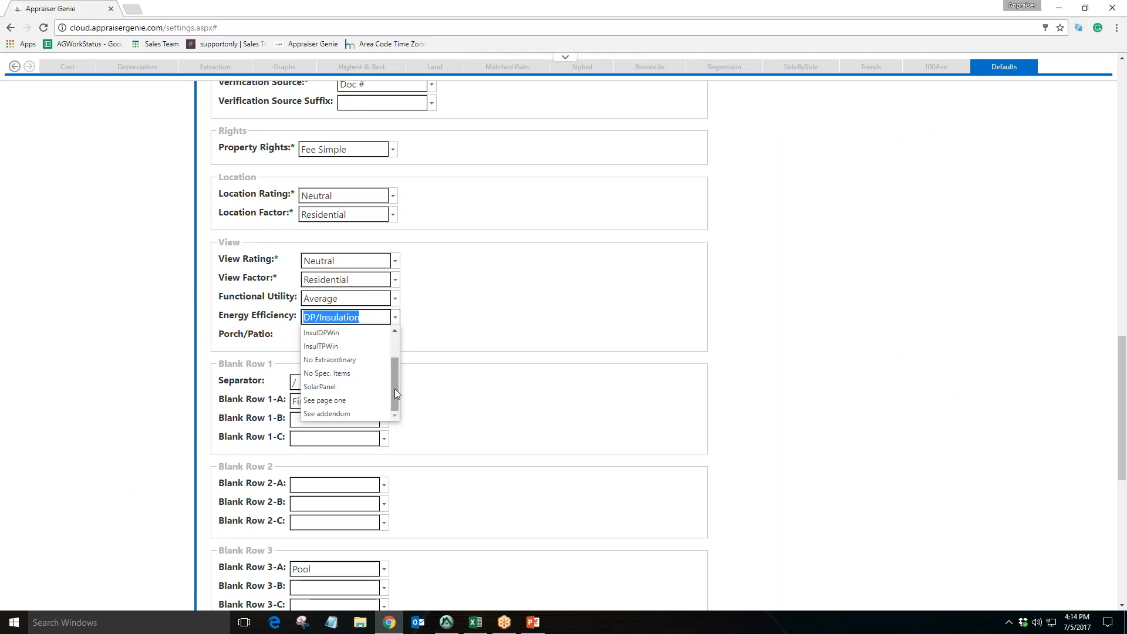
{"action": "left_click_drag", "start_coordinate": [393, 381], "coordinate": [395, 356]}
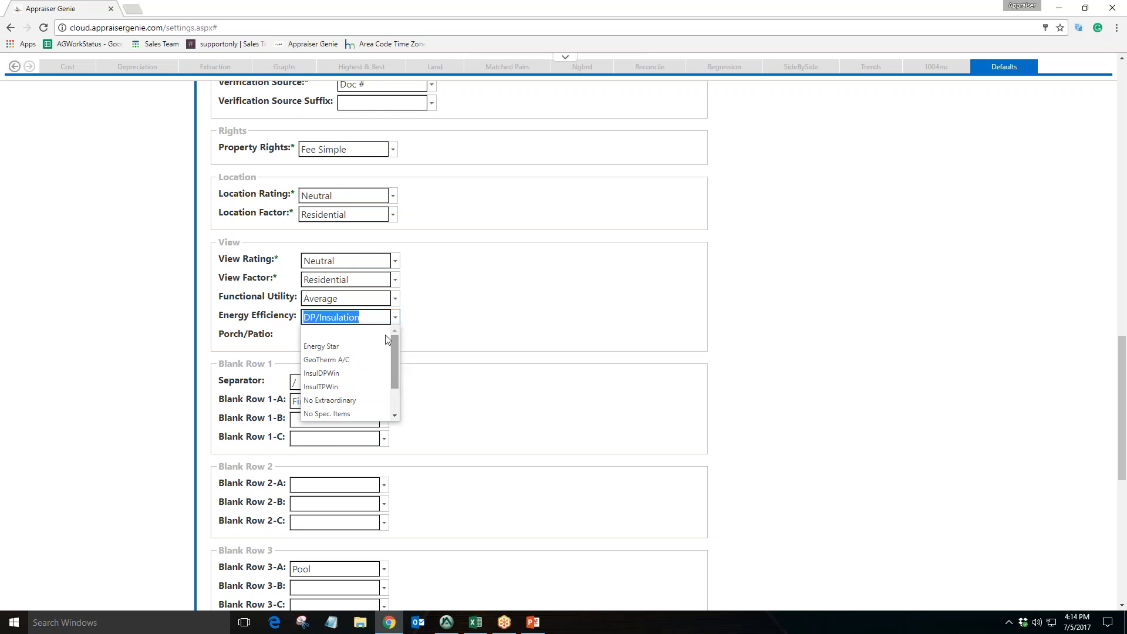
{"action": "left_click", "coordinate": [380, 317]}
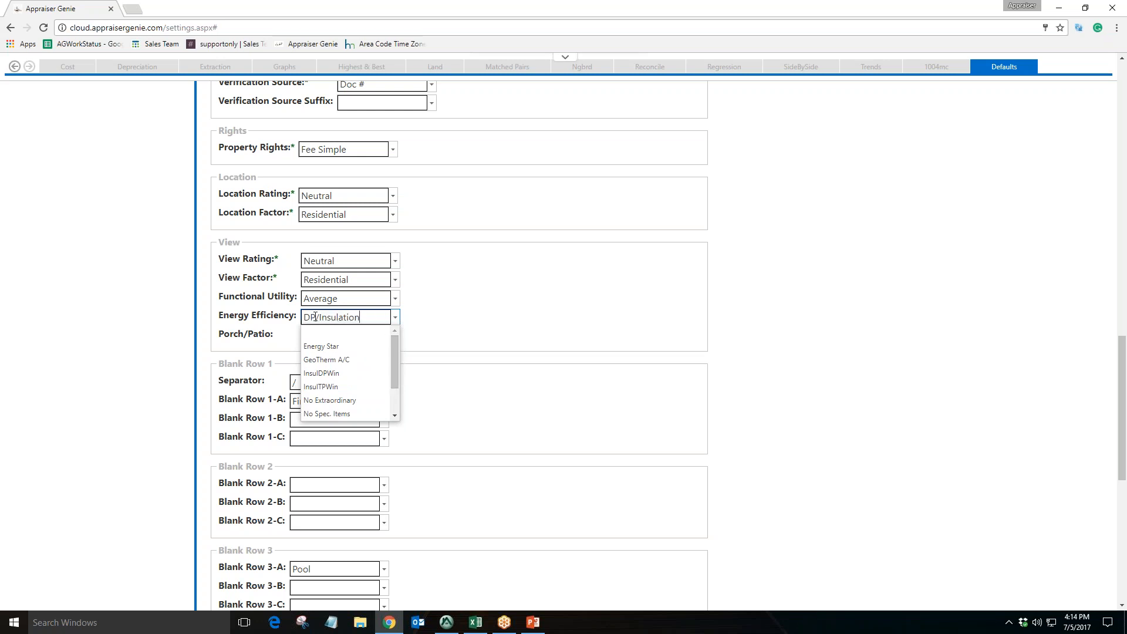
{"action": "left_click", "coordinate": [395, 298]}
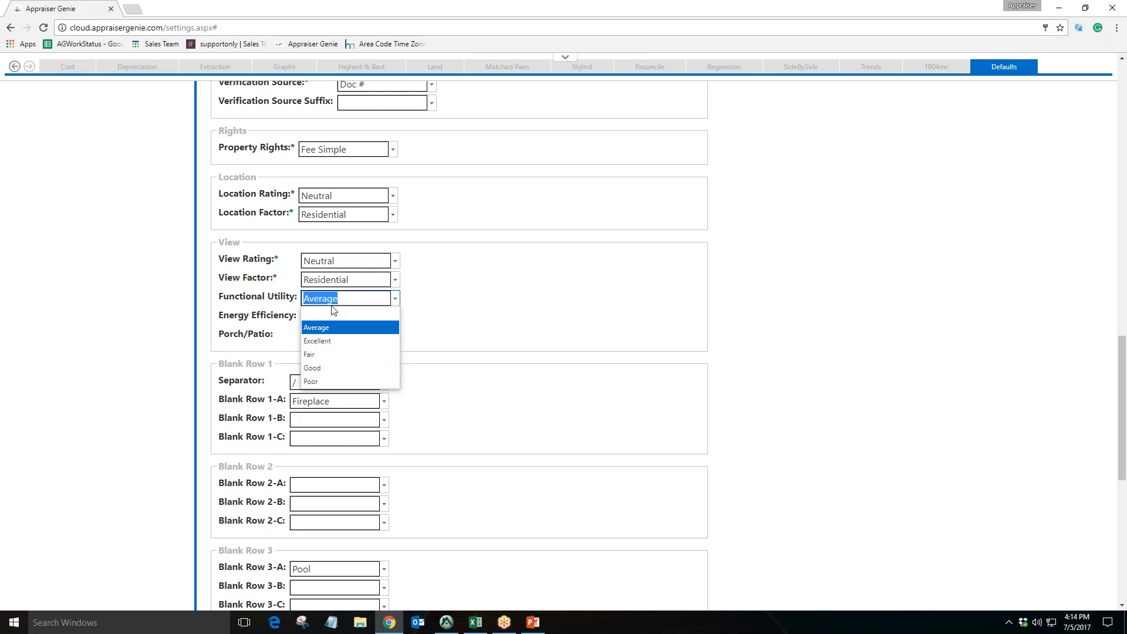
{"action": "left_click", "coordinate": [386, 299]}
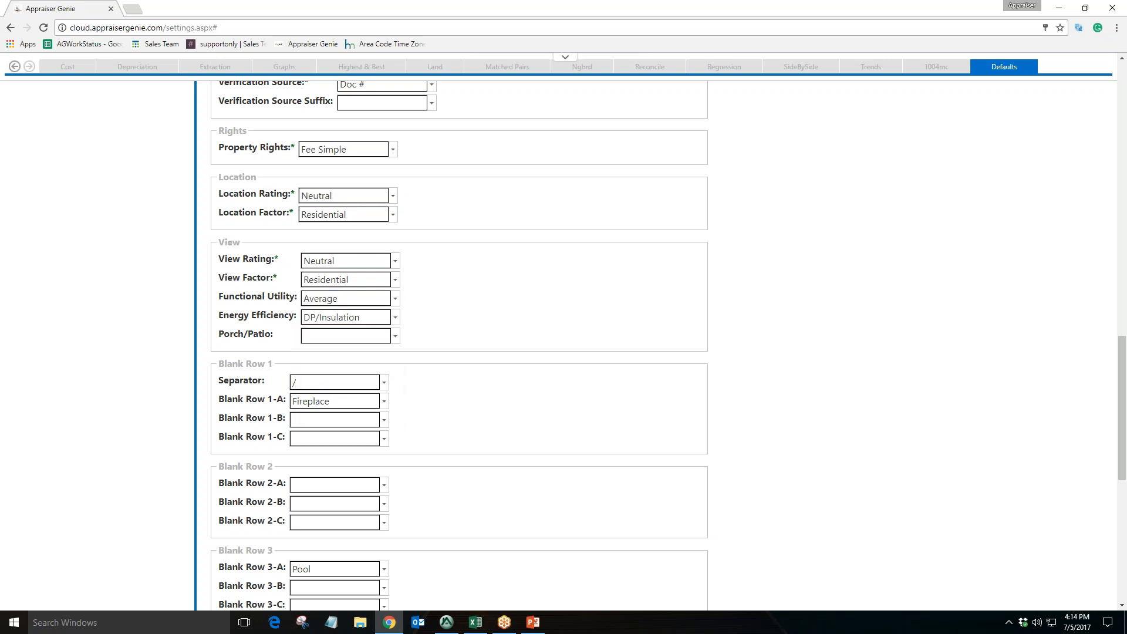
Review the Blank Row settings further down the defaults, then switch to the Appraise-It report
{"action": "scroll", "coordinate": [237, 249], "scroll_direction": "down", "scroll_amount": 2}
{"action": "left_click_drag", "start_coordinate": [237, 249], "coordinate": [261, 248]}
{"action": "left_click_drag", "start_coordinate": [232, 348], "coordinate": [273, 349]}
{"action": "left_click_drag", "start_coordinate": [228, 435], "coordinate": [284, 436]}
{"action": "left_click", "coordinate": [423, 397]}
{"action": "left_click_drag", "start_coordinate": [271, 284], "coordinate": [284, 320]}
{"action": "left_click", "coordinate": [452, 622]}
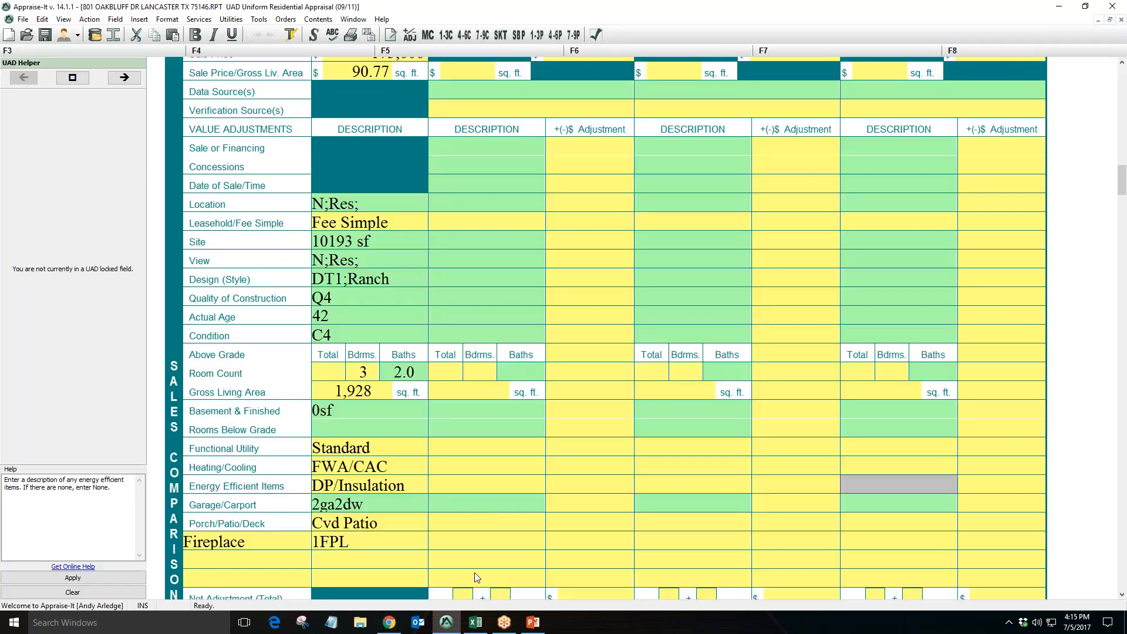
Compare the Fireplace row in the Appraise-It comparable grid with the Blank Row 1-A default in Appraiser Genie
{"action": "scroll", "coordinate": [473, 502], "scroll_direction": "down", "scroll_amount": 3}
{"action": "left_click", "coordinate": [277, 402]}
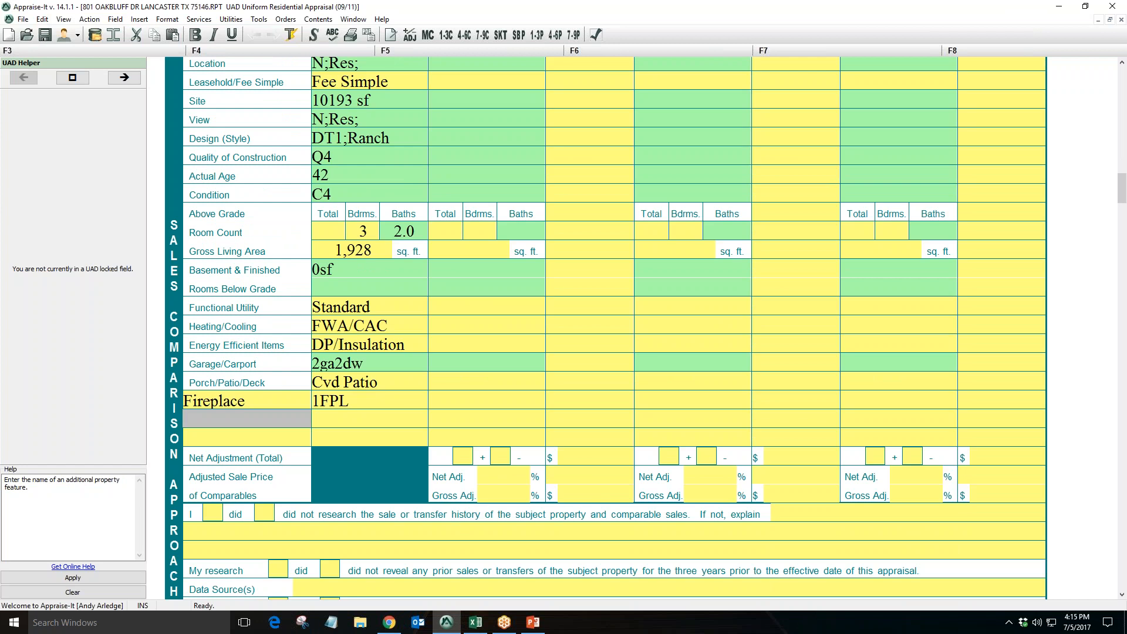
{"action": "left_click", "coordinate": [261, 436]}
{"action": "left_click", "coordinate": [260, 403]}
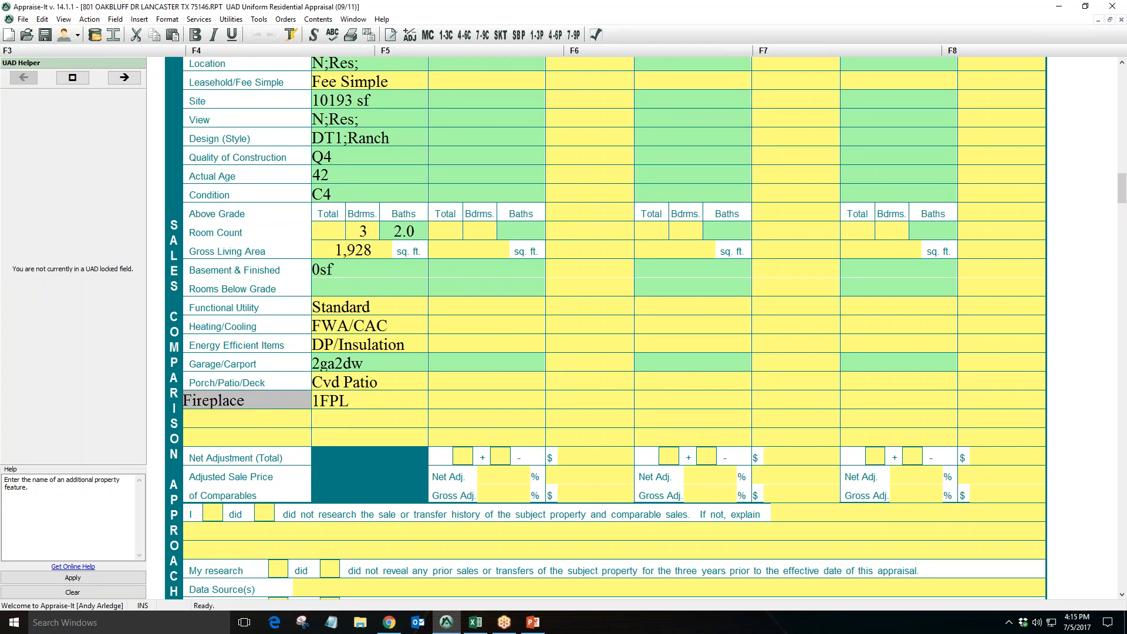
{"action": "left_click", "coordinate": [389, 622]}
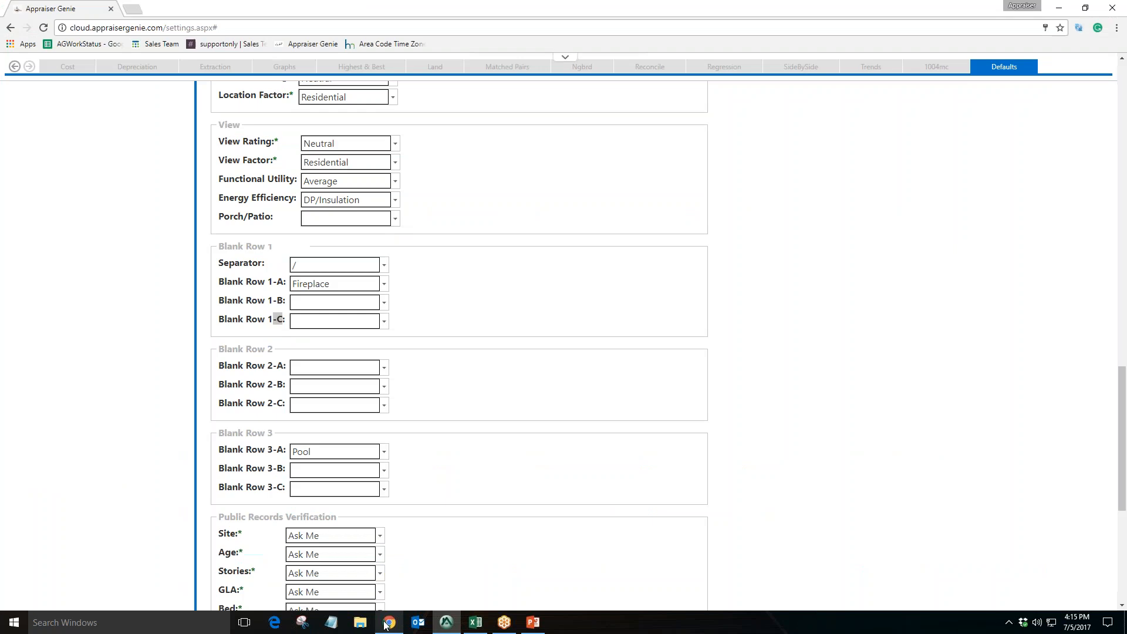
{"action": "left_click", "coordinate": [346, 284]}
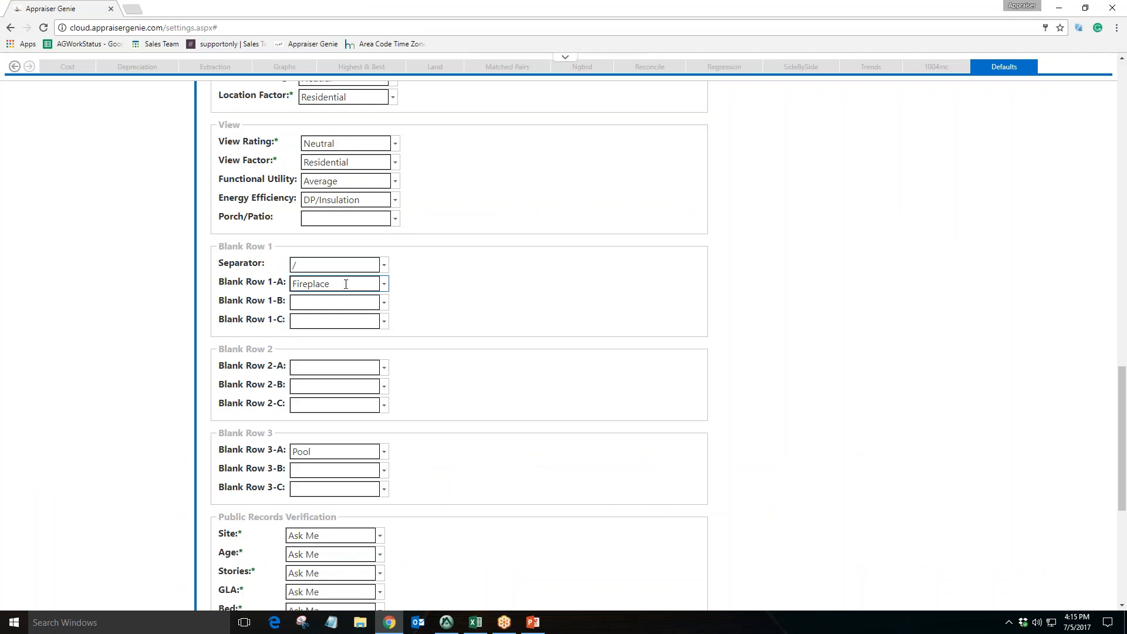
Inspect the Fireplace row cells for the subject and comparables and the blank rows below it in Appraise-It
{"action": "left_click", "coordinate": [446, 622]}
{"action": "left_click", "coordinate": [265, 402]}
{"action": "left_click", "coordinate": [383, 402]}
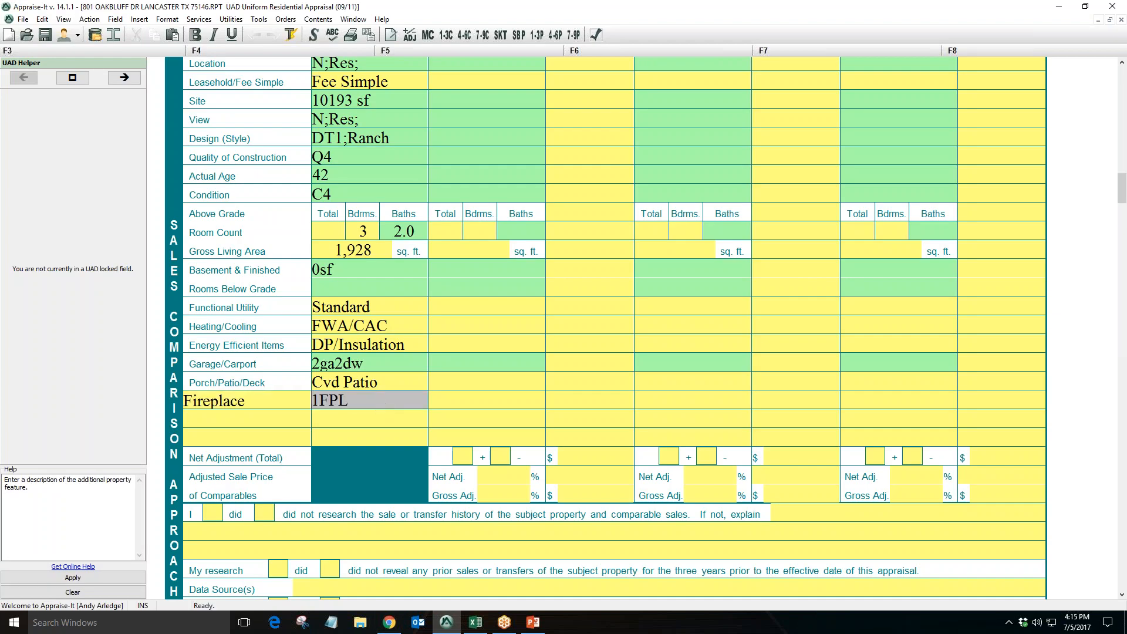
{"action": "left_click", "coordinate": [528, 400]}
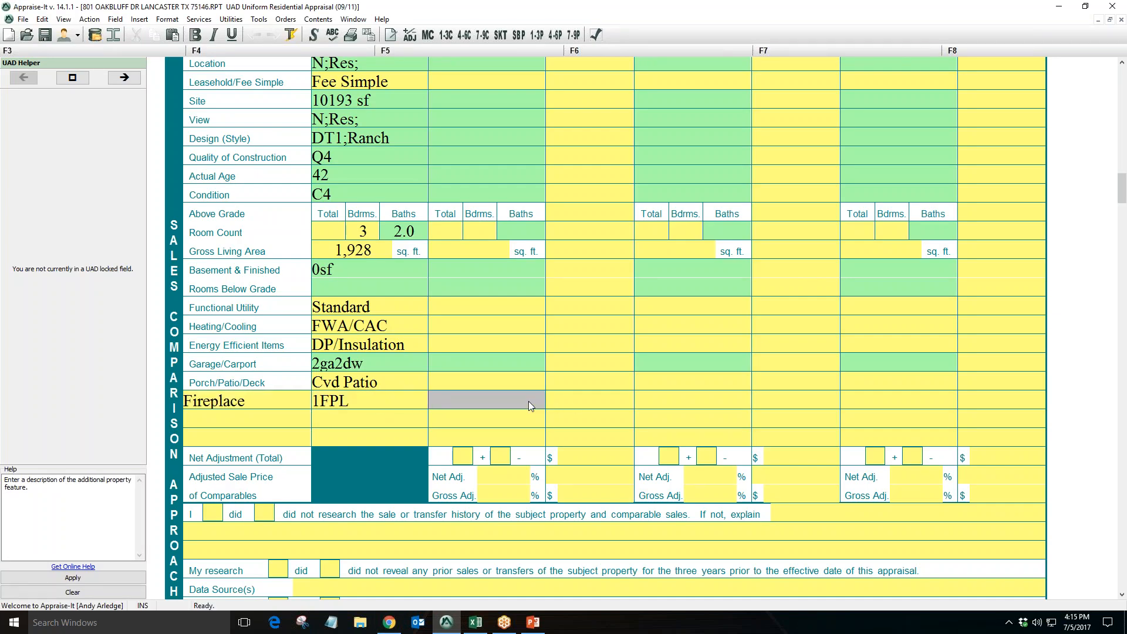
{"action": "left_click", "coordinate": [668, 400]}
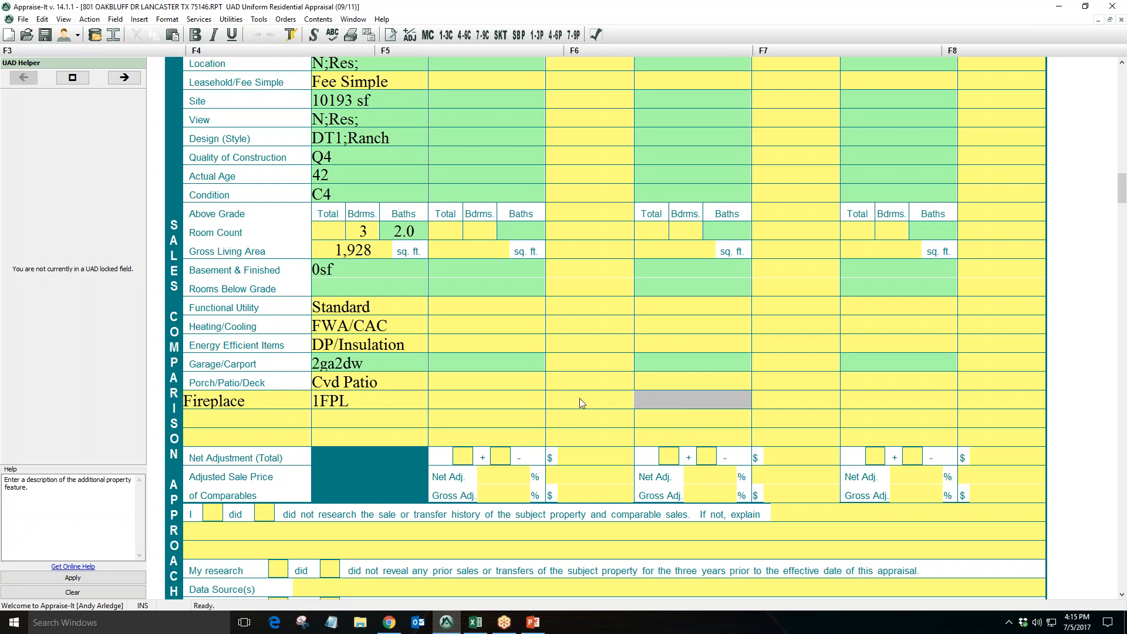
{"action": "left_click", "coordinate": [266, 397]}
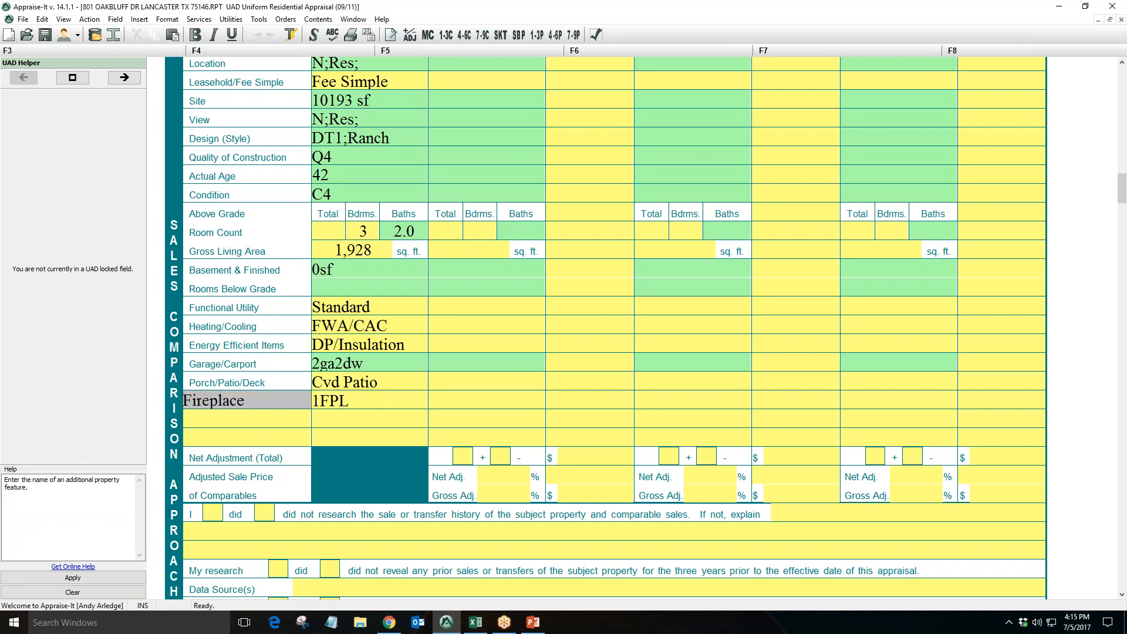
{"action": "left_click", "coordinate": [270, 439]}
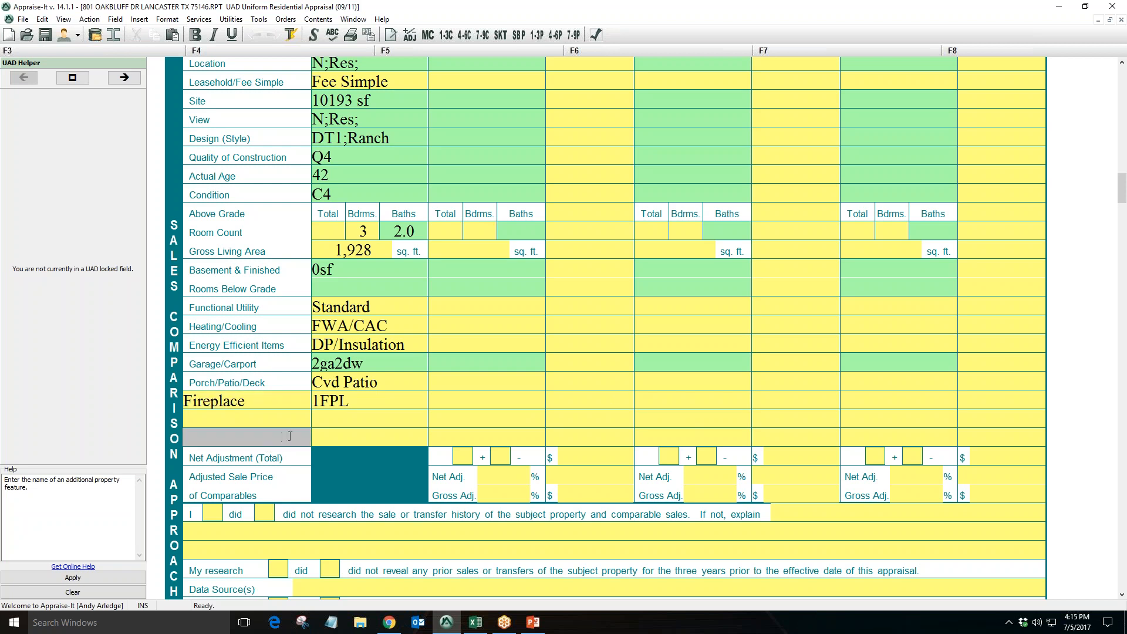
Back in the defaults, review the Blank Row fields and open the Blank Row 1-A options without changing them
{"action": "left_click", "coordinate": [389, 622]}
{"action": "scroll", "coordinate": [459, 460], "scroll_direction": "down", "scroll_amount": 1}
{"action": "left_click", "coordinate": [311, 393]}
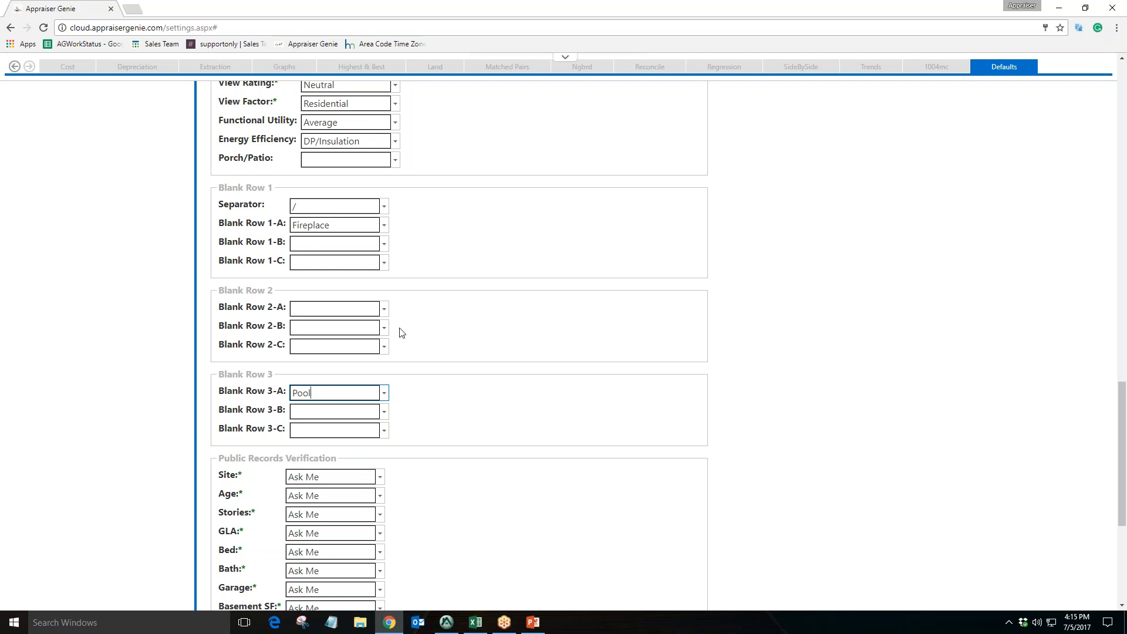
{"action": "left_click", "coordinate": [384, 227]}
{"action": "mouse_move", "coordinate": [386, 256]}
{"action": "left_mouse_down"}
{"action": "mouse_move", "coordinate": [385, 298]}
{"action": "mouse_move", "coordinate": [386, 244]}
{"action": "left_mouse_up"}
{"action": "left_click", "coordinate": [434, 245]}
Review the Public Records Verification Site options, glance at the MLS export spreadsheet, and close the list unchanged
{"action": "scroll", "coordinate": [344, 411], "scroll_direction": "down", "scroll_amount": 3}
{"action": "left_click_drag", "start_coordinate": [230, 282], "coordinate": [326, 283]}
{"action": "mouse_move", "coordinate": [238, 299]}
{"action": "left_mouse_down"}
{"action": "mouse_move", "coordinate": [225, 298]}
{"action": "mouse_move", "coordinate": [225, 318]}
{"action": "left_mouse_up"}
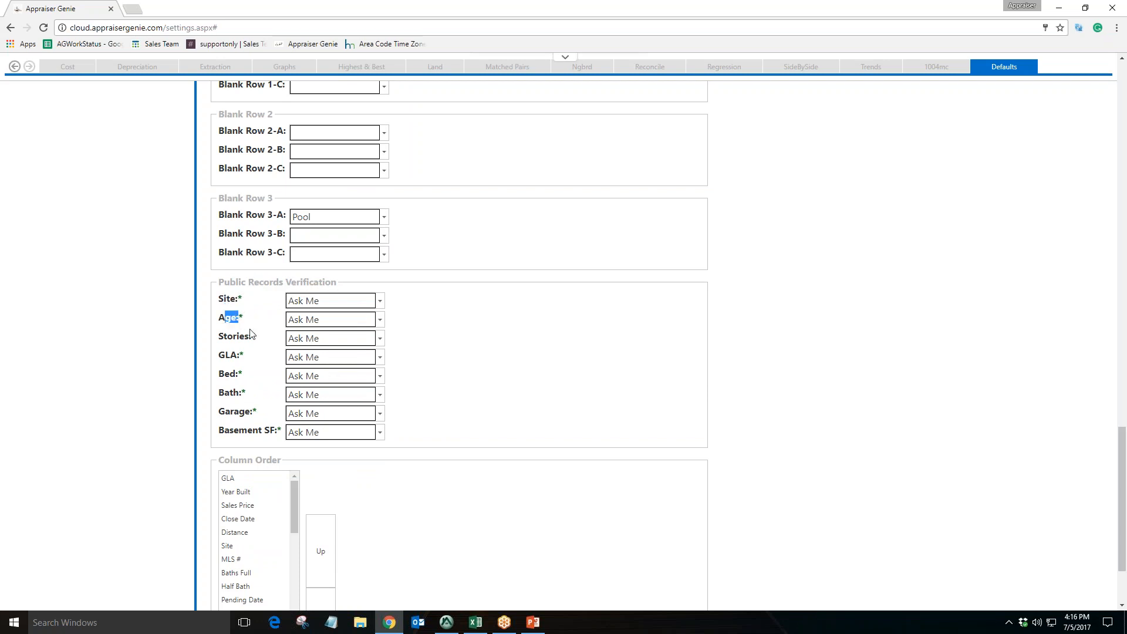
{"action": "left_click_drag", "start_coordinate": [238, 299], "coordinate": [226, 299]}
{"action": "left_click", "coordinate": [346, 301]}
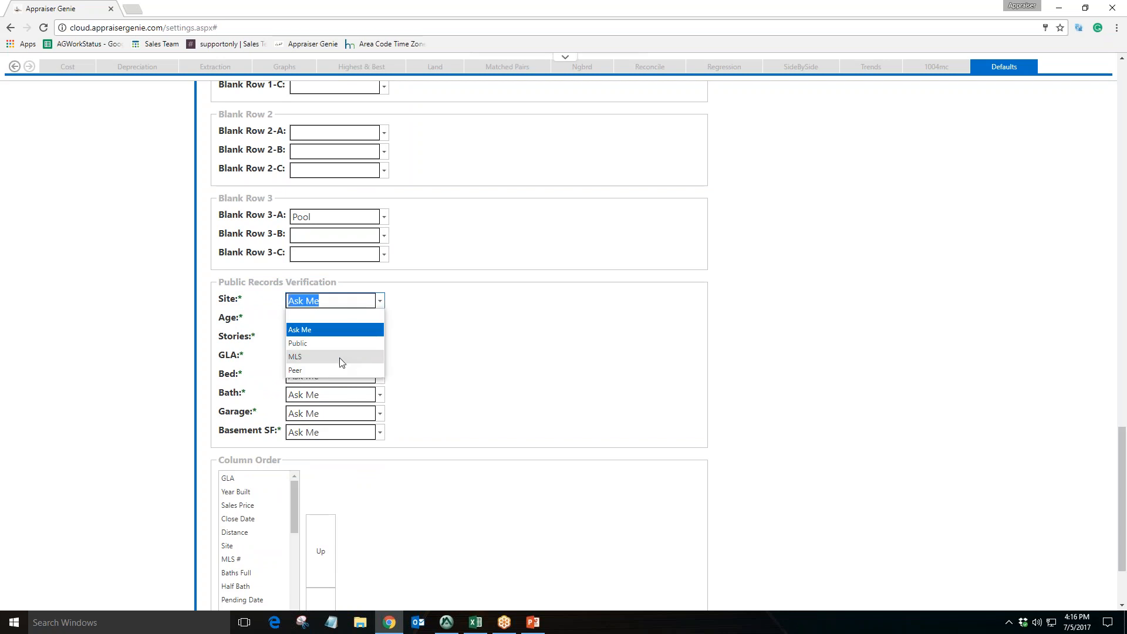
{"action": "left_click", "coordinate": [475, 622]}
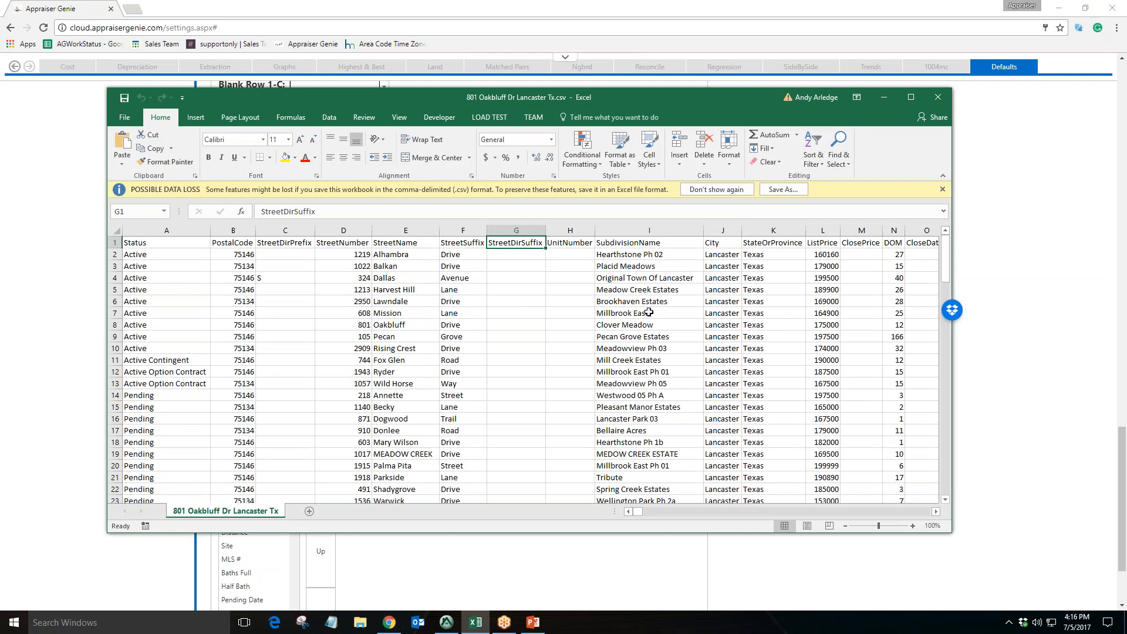
{"action": "left_click", "coordinate": [883, 96]}
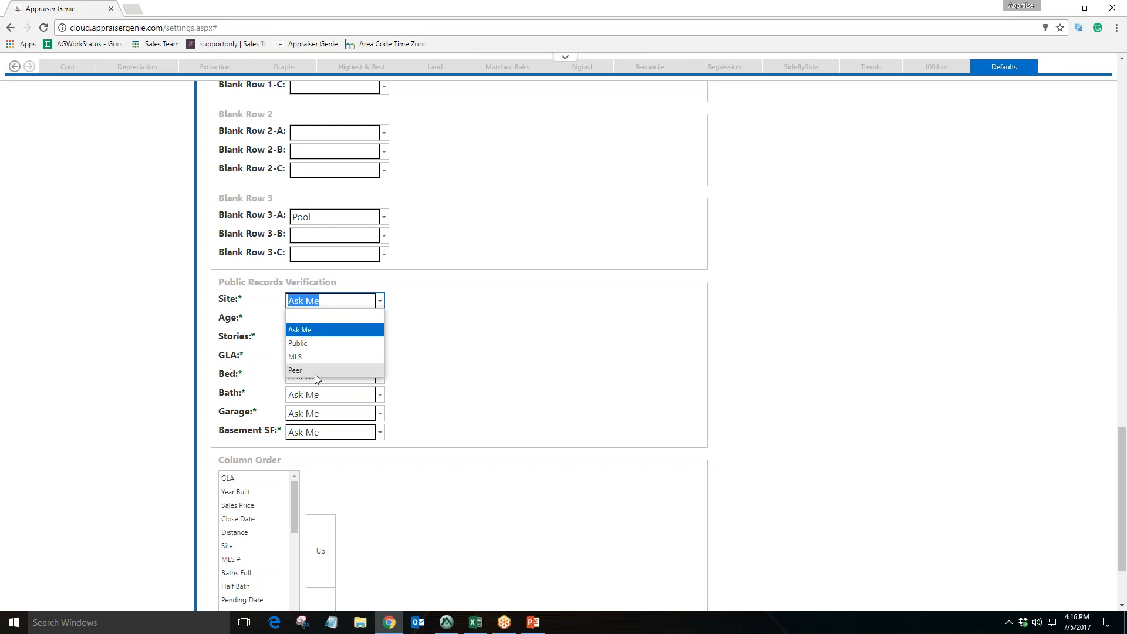
{"action": "left_click", "coordinate": [334, 338]}
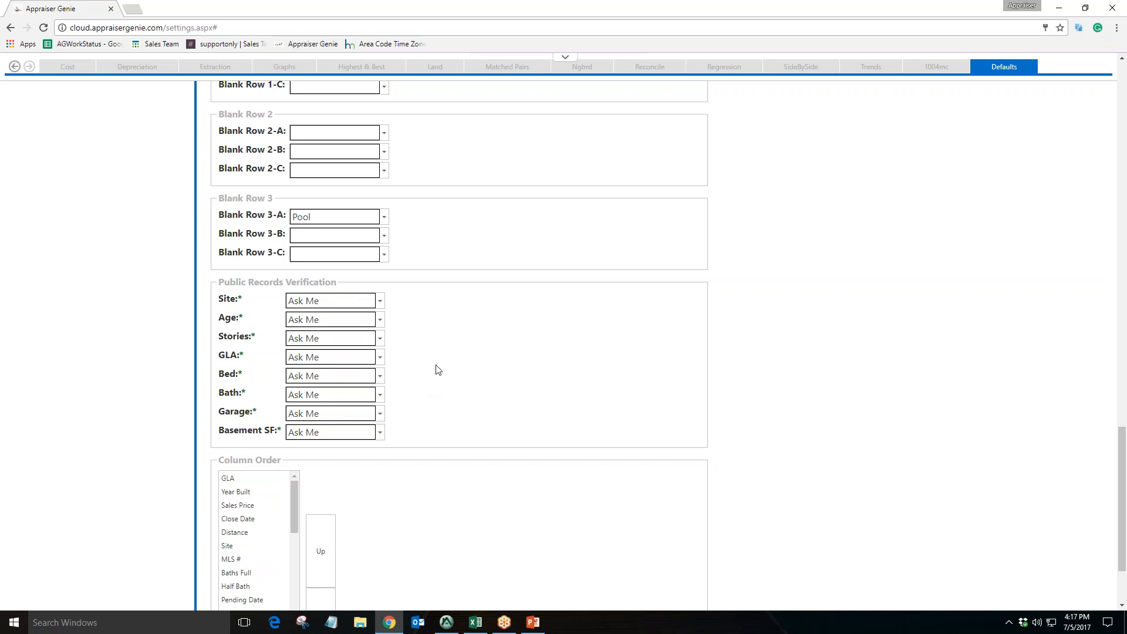
Scroll to the Column Order list and select several of its fields to examine them
{"action": "left_click_drag", "start_coordinate": [250, 319], "coordinate": [229, 355]}
{"action": "left_click", "coordinate": [235, 347]}
{"action": "left_click", "coordinate": [255, 343]}
{"action": "scroll", "coordinate": [678, 309], "scroll_direction": "down", "scroll_amount": 2}
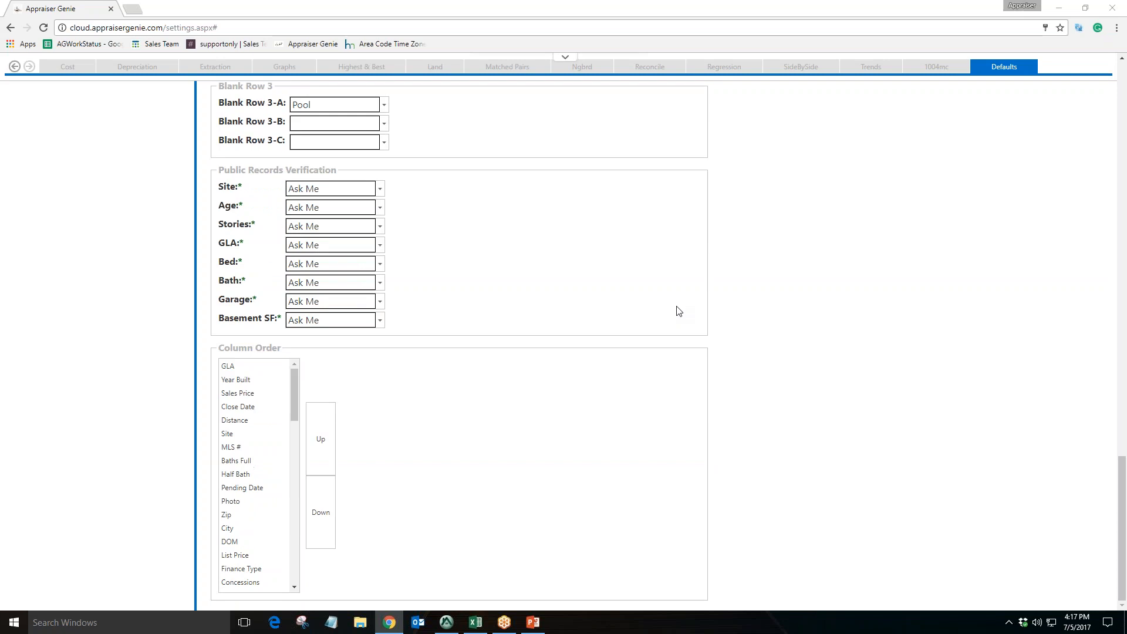
{"action": "left_click_drag", "start_coordinate": [239, 348], "coordinate": [218, 348]}
{"action": "left_click", "coordinate": [293, 349]}
{"action": "left_click", "coordinate": [274, 382]}
{"action": "left_click", "coordinate": [274, 407]}
{"action": "left_click", "coordinate": [268, 446]}
{"action": "left_click", "coordinate": [270, 487]}
{"action": "left_click", "coordinate": [272, 528]}
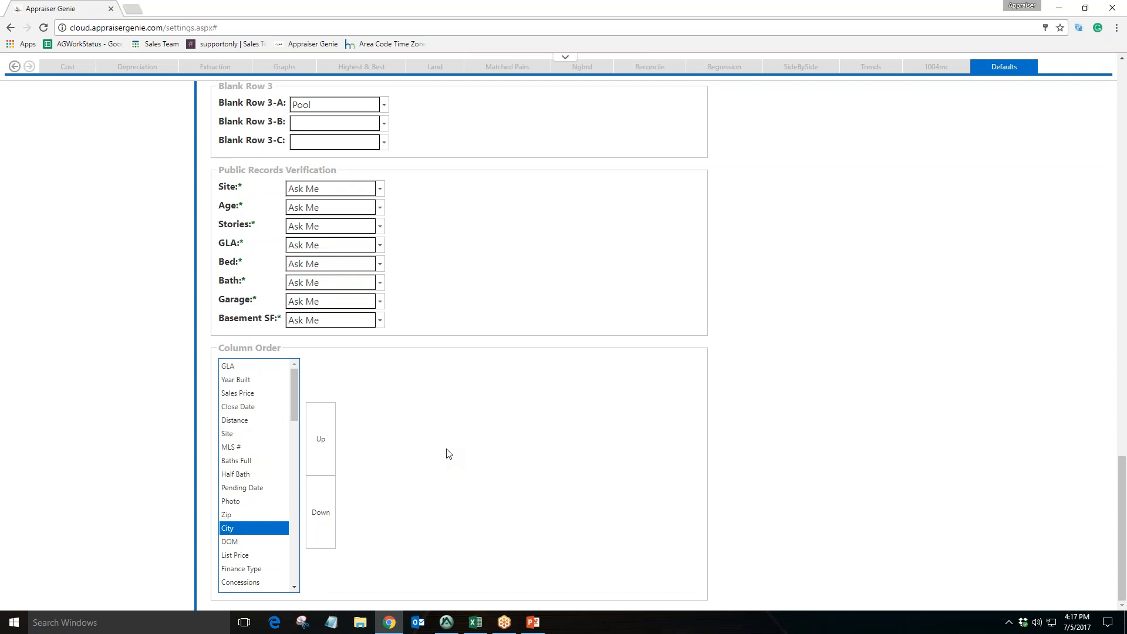
Step through the Column Order entries from GLA down to Site without reordering any
{"action": "mouse_move", "coordinate": [291, 404]}
{"action": "left_mouse_down"}
{"action": "mouse_move", "coordinate": [294, 507]}
{"action": "mouse_move", "coordinate": [298, 395]}
{"action": "left_mouse_up"}
{"action": "left_click", "coordinate": [267, 369]}
{"action": "left_click", "coordinate": [266, 370]}
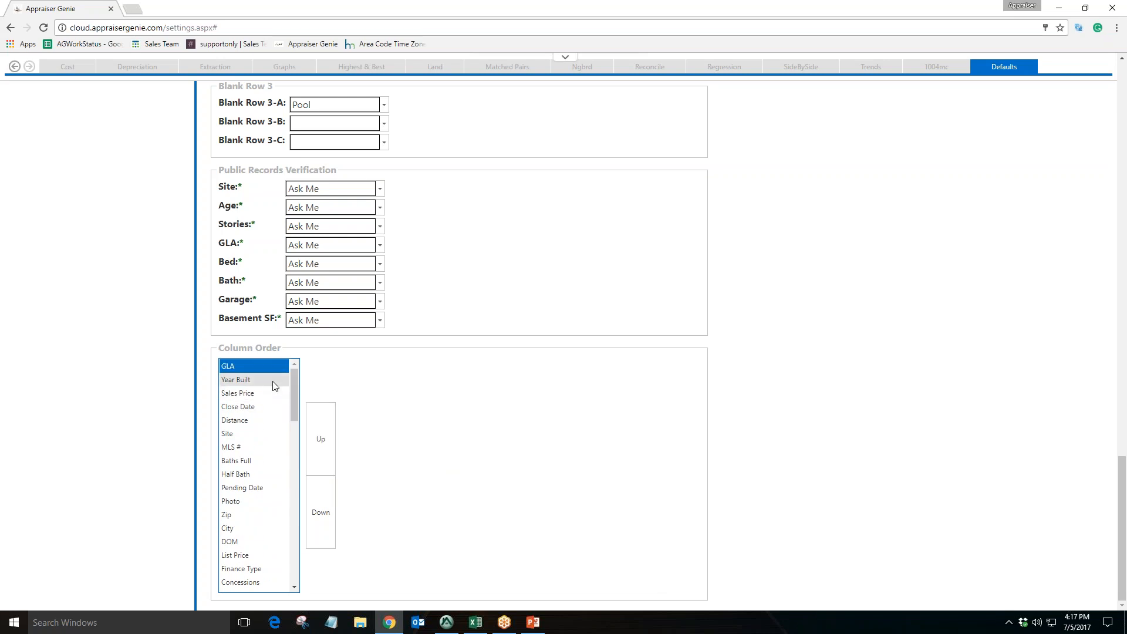
{"action": "left_click", "coordinate": [274, 383]}
{"action": "left_click", "coordinate": [272, 393]}
{"action": "left_click", "coordinate": [271, 407]}
{"action": "left_click", "coordinate": [268, 421]}
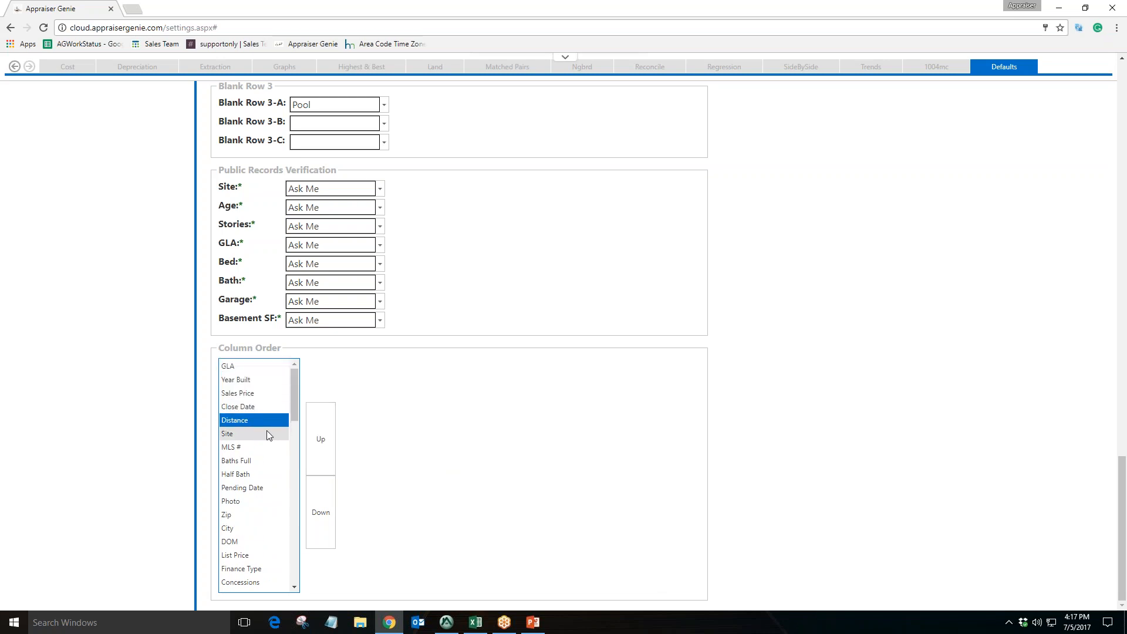
{"action": "left_click", "coordinate": [268, 435]}
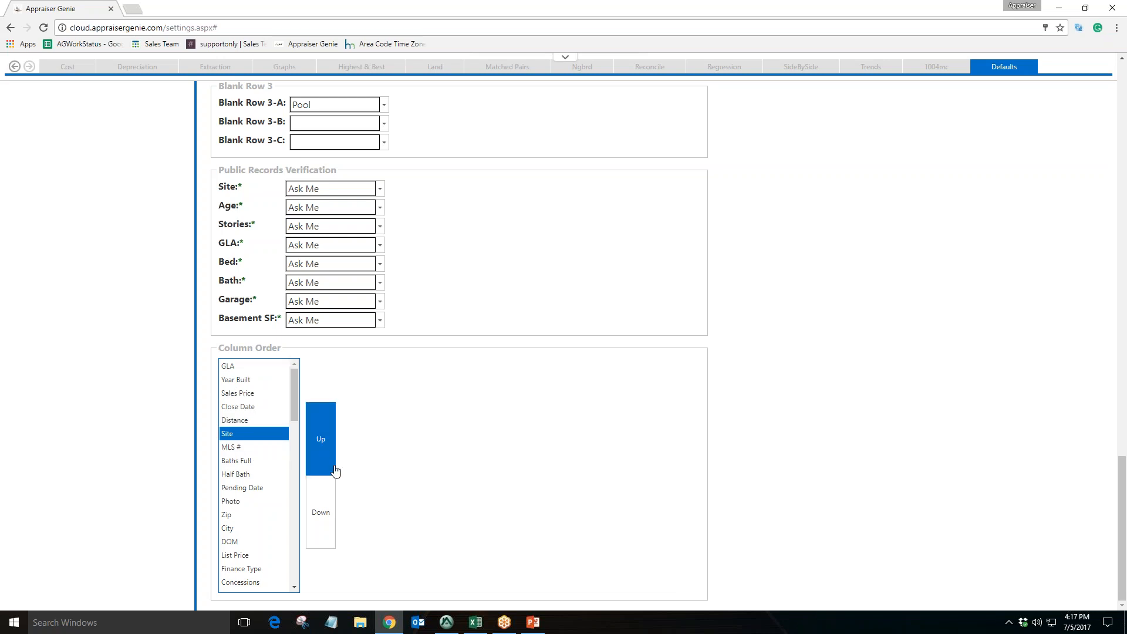
{"action": "left_click_drag", "start_coordinate": [283, 369], "coordinate": [276, 406]}
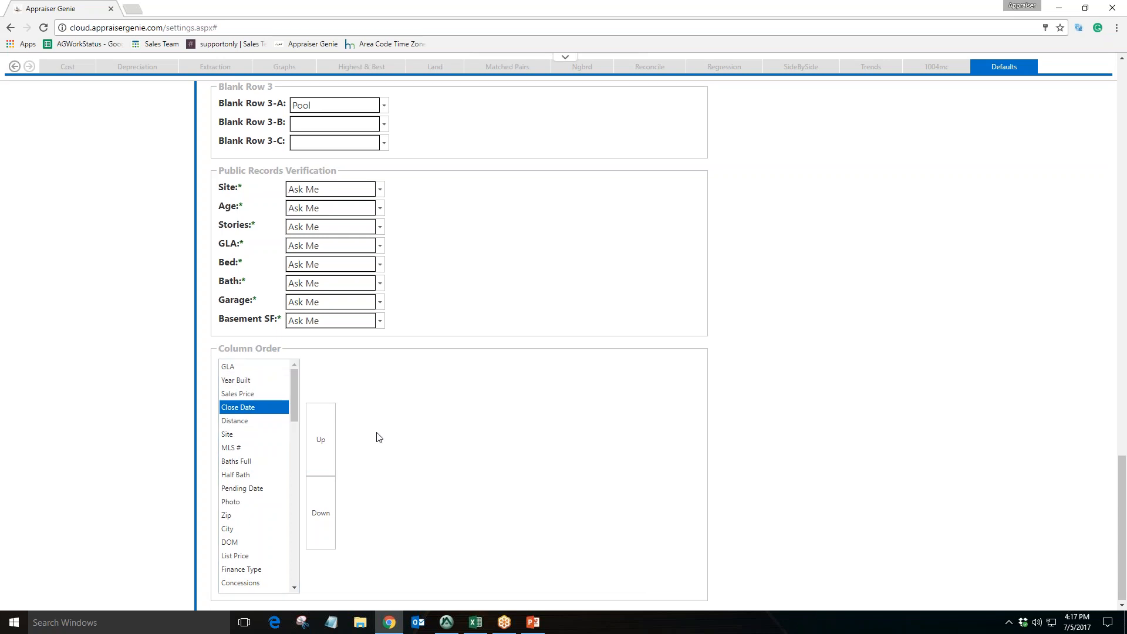
Return to the top of the defaults page and save the settings
{"action": "scroll", "coordinate": [379, 437], "scroll_direction": "up", "scroll_amount": 12}
{"action": "scroll", "coordinate": [364, 392], "scroll_direction": "up", "scroll_amount": 10}
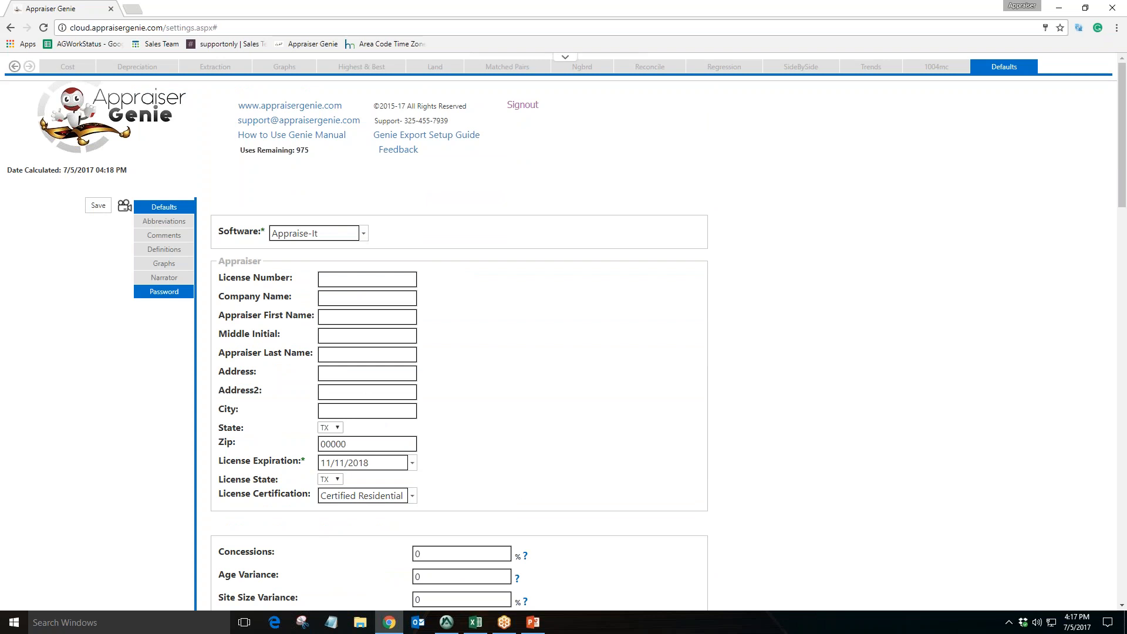
{"action": "left_click", "coordinate": [99, 205]}
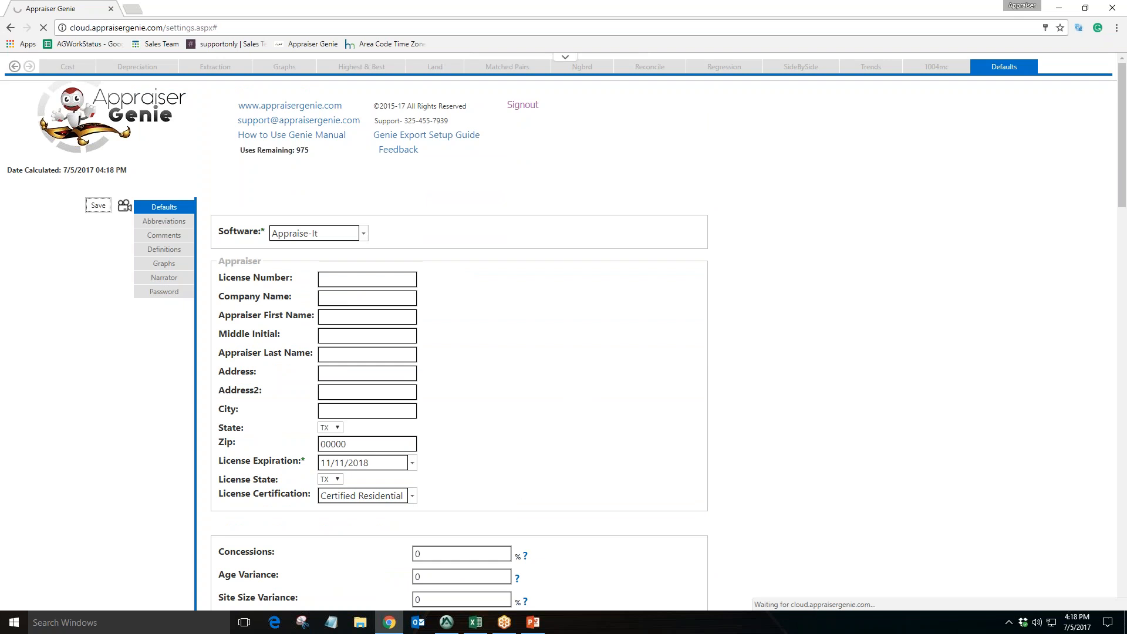
Open NarratorAddendum.docx from the Dropbox Webinar Stuff folder and maximize its window
{"action": "key", "text": "super+e"}
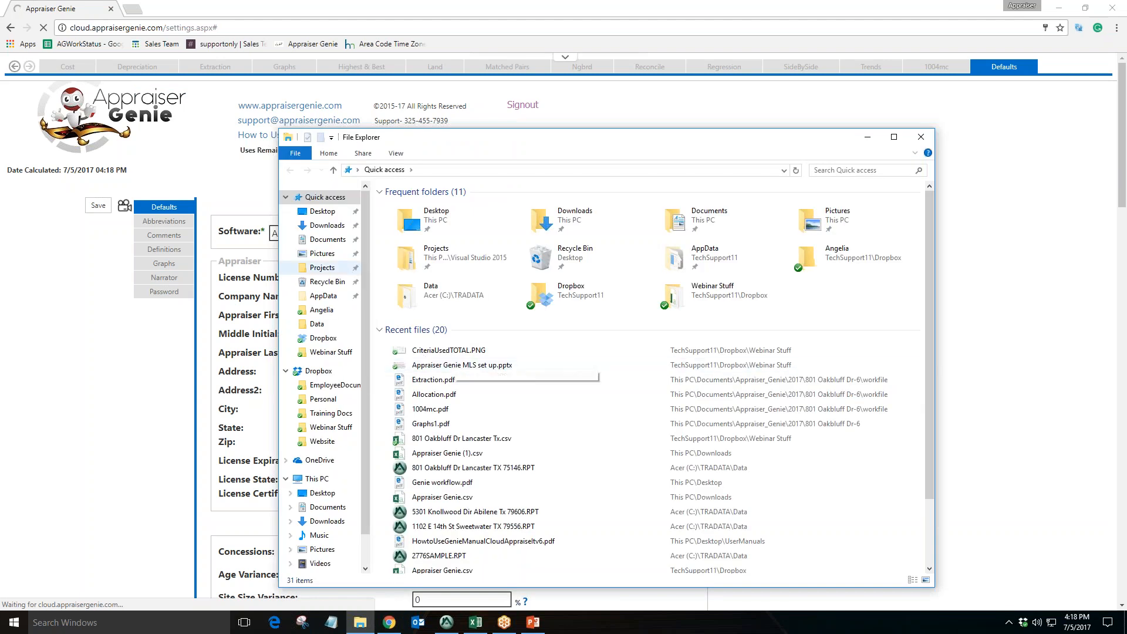
{"action": "left_click", "coordinate": [326, 376]}
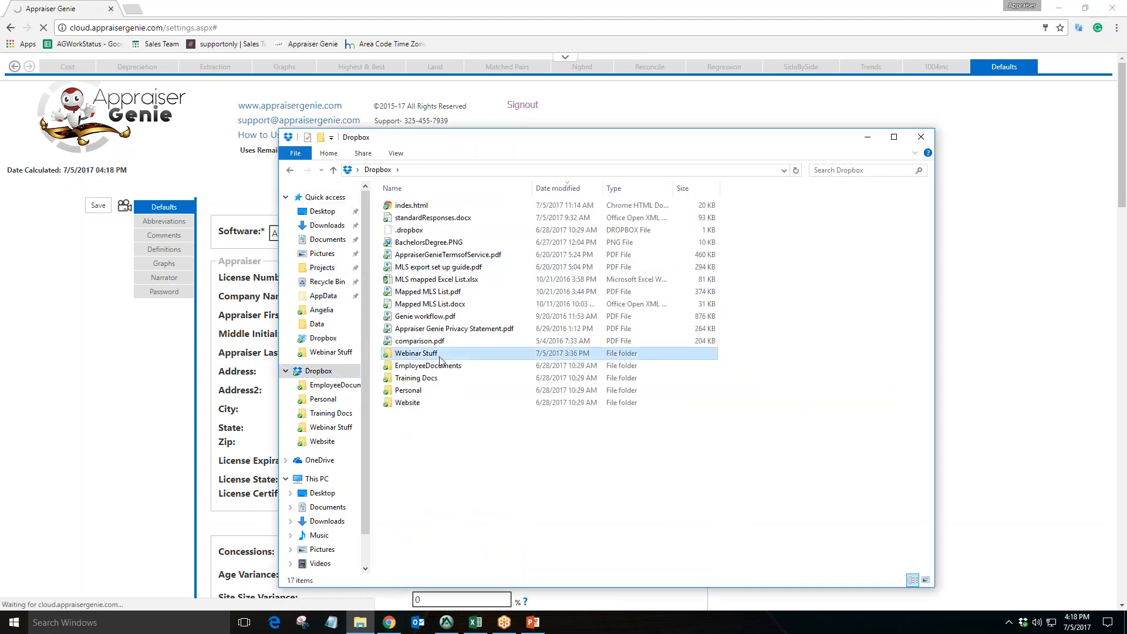
{"action": "double_click", "coordinate": [411, 354]}
{"action": "left_click", "coordinate": [446, 358]}
{"action": "double_click", "coordinate": [437, 353]}
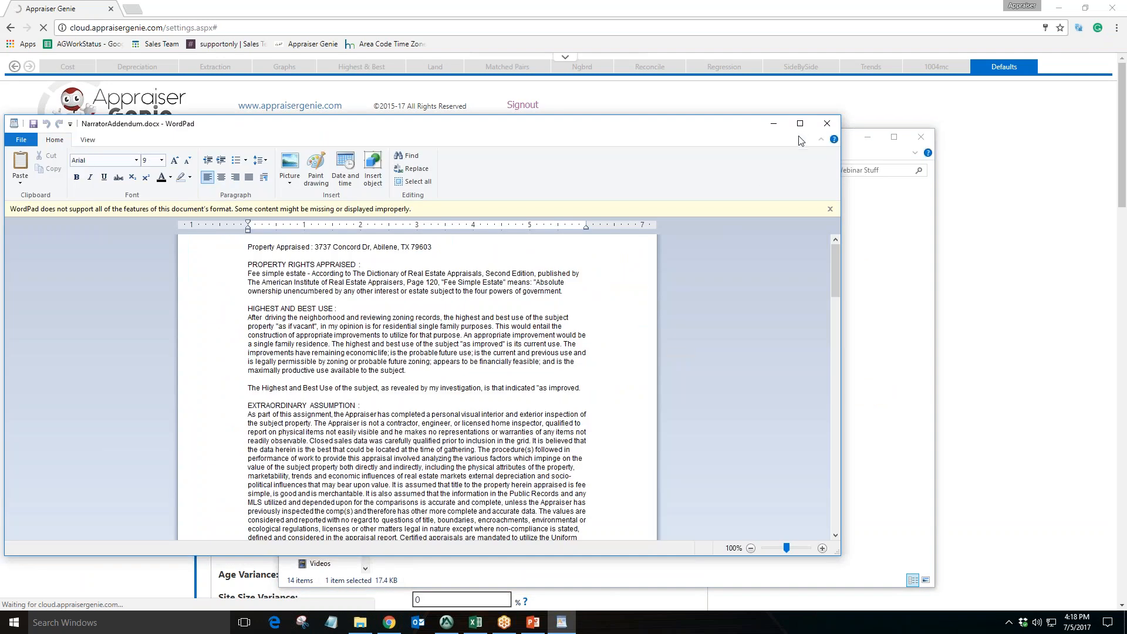
{"action": "left_click", "coordinate": [800, 124]}
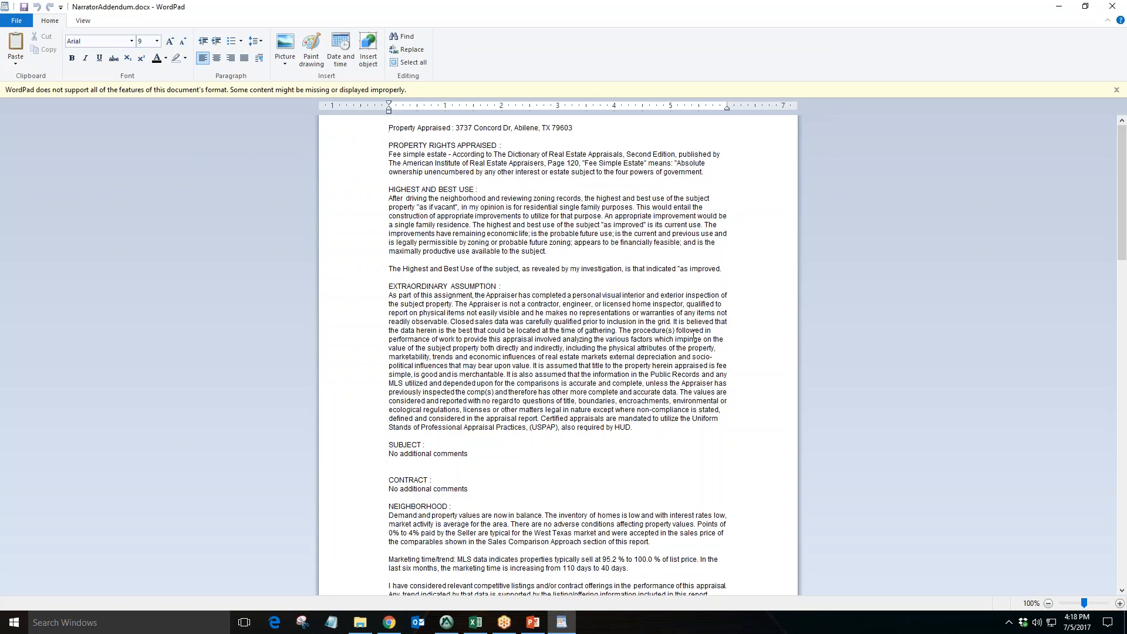
Highlight the section headings at the top of the narrator addendum to review them
{"action": "left_click_drag", "start_coordinate": [388, 145], "coordinate": [493, 155]}
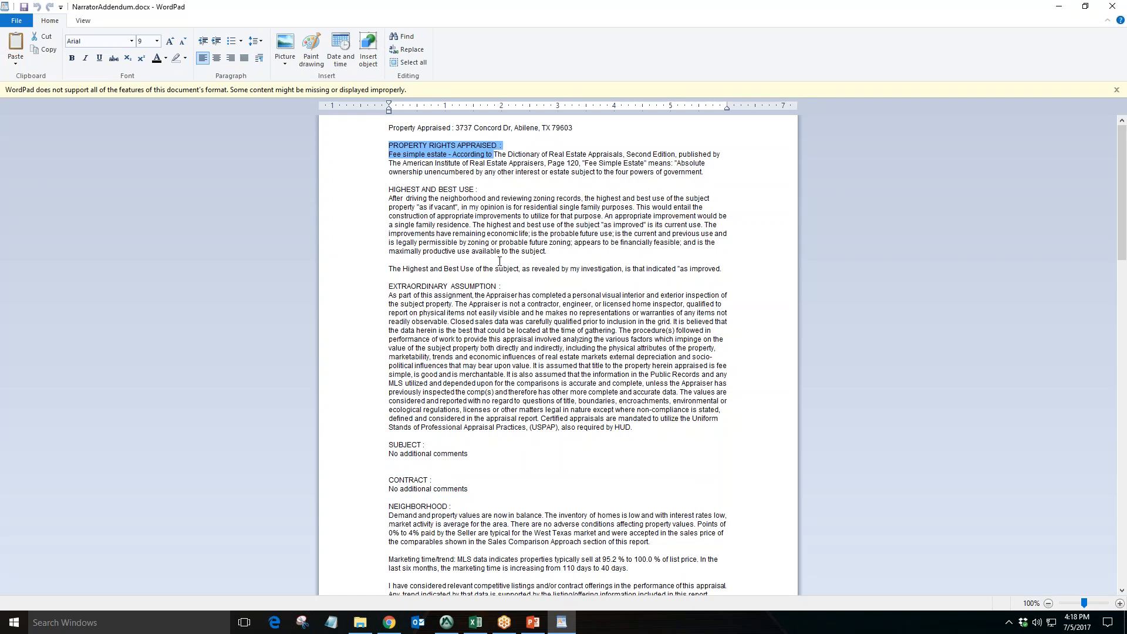
{"action": "left_click_drag", "start_coordinate": [415, 286], "coordinate": [490, 287]}
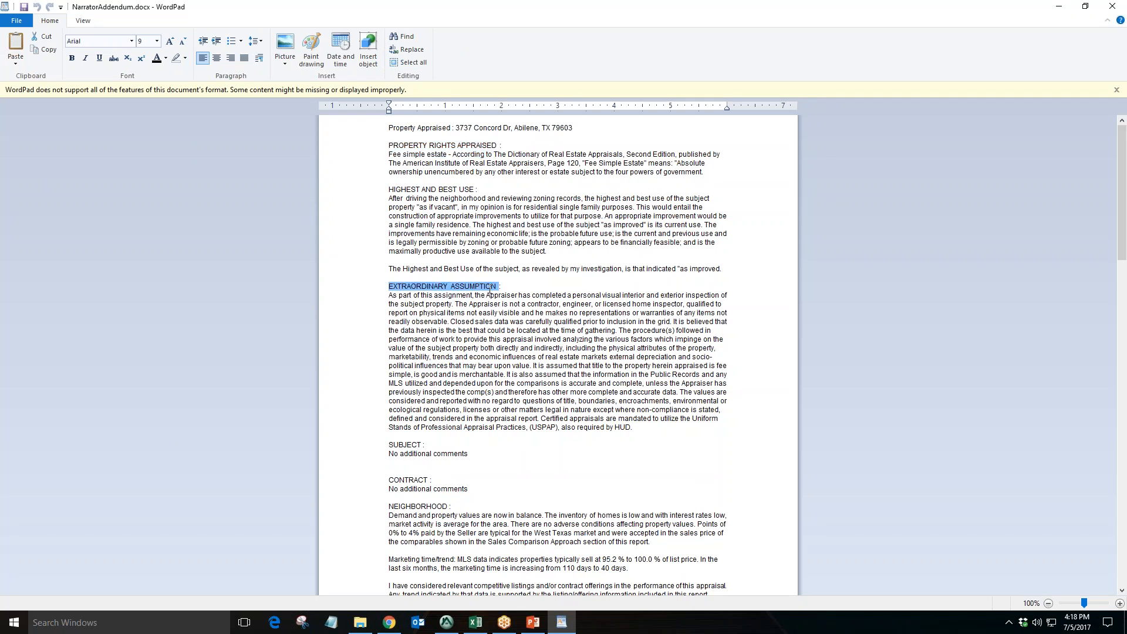
{"action": "left_click_drag", "start_coordinate": [409, 189], "coordinate": [455, 190]}
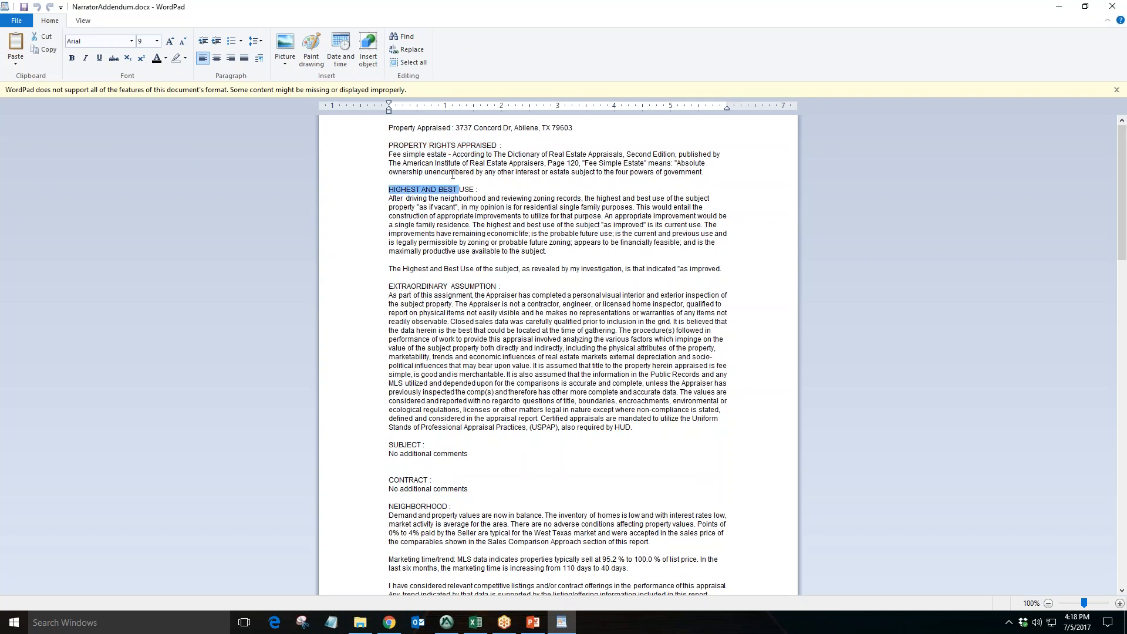
{"action": "left_click_drag", "start_coordinate": [412, 144], "coordinate": [480, 144]}
{"action": "scroll", "coordinate": [484, 249], "scroll_direction": "down", "scroll_amount": 5}
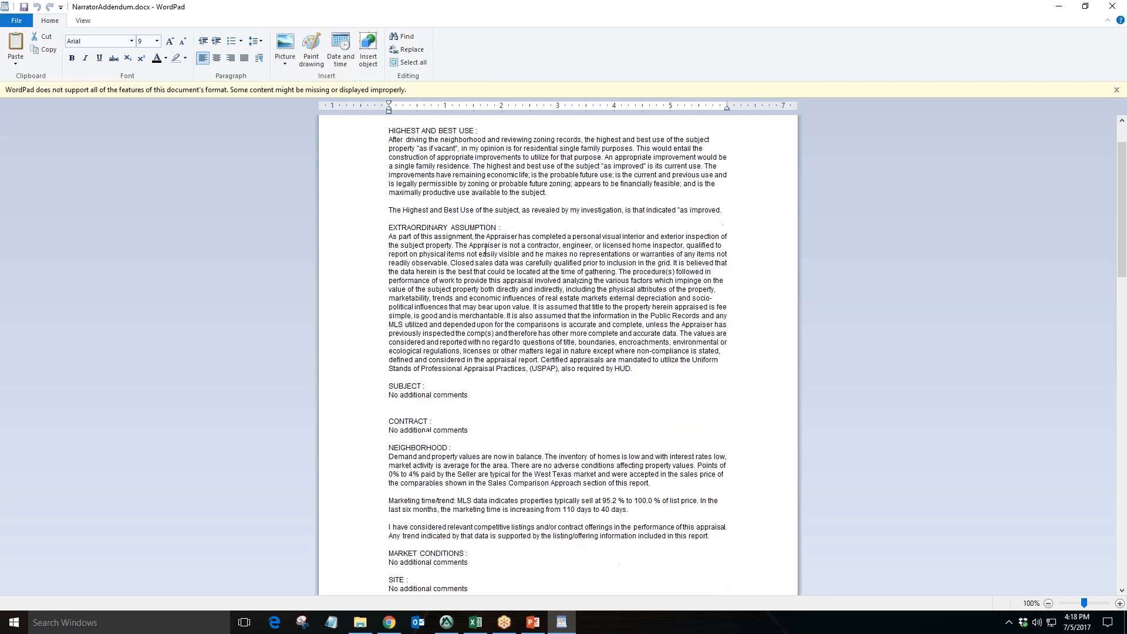
Scroll through the addendum, highlighting the marketing time/trend, market conditions and adjustments table sections
{"action": "left_click_drag", "start_coordinate": [408, 312], "coordinate": [421, 374]}
{"action": "scroll", "coordinate": [513, 324], "scroll_direction": "down", "scroll_amount": 1}
{"action": "left_click_drag", "start_coordinate": [400, 350], "coordinate": [446, 351]}
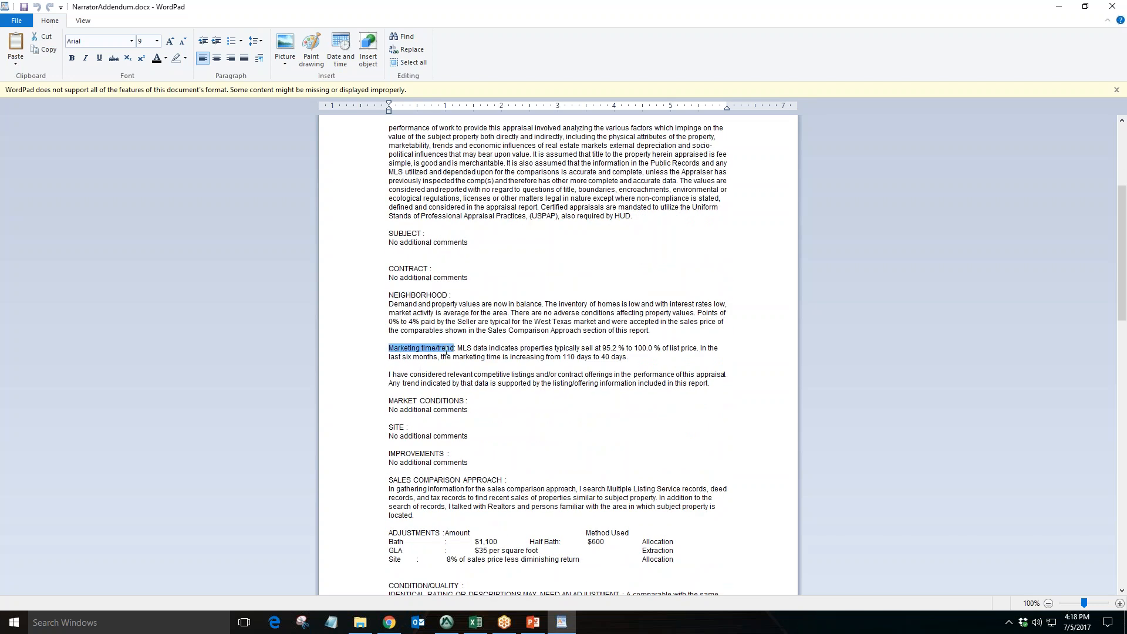
{"action": "left_click_drag", "start_coordinate": [409, 404], "coordinate": [466, 404]}
{"action": "scroll", "coordinate": [490, 402], "scroll_direction": "down", "scroll_amount": 4}
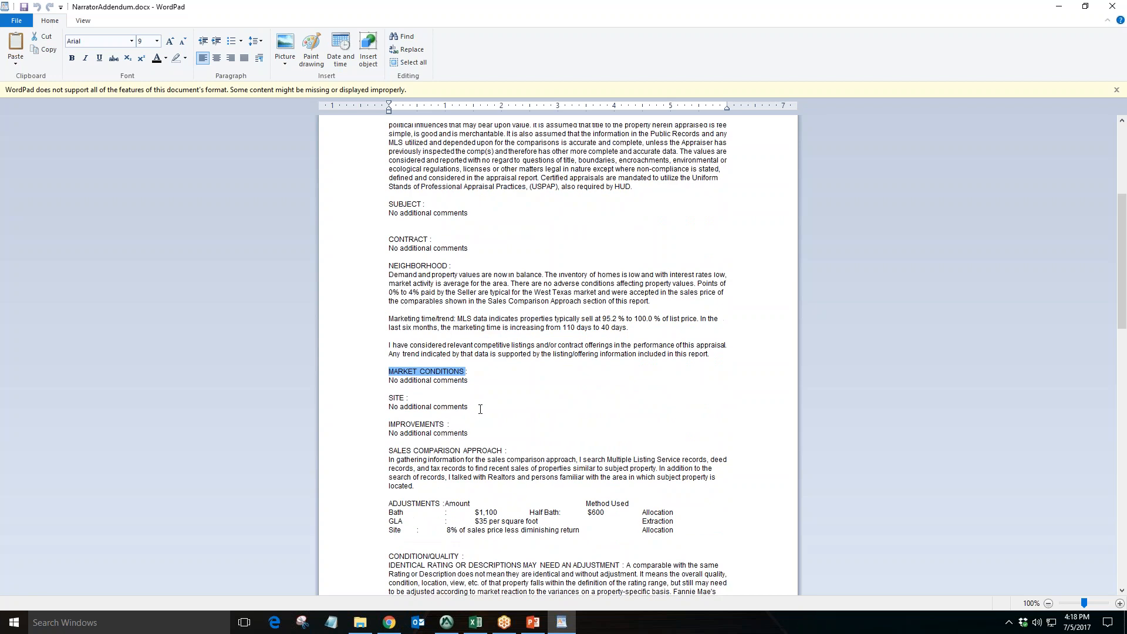
{"action": "scroll", "coordinate": [491, 402], "scroll_direction": "down", "scroll_amount": 1}
{"action": "left_click_drag", "start_coordinate": [389, 401], "coordinate": [666, 441]}
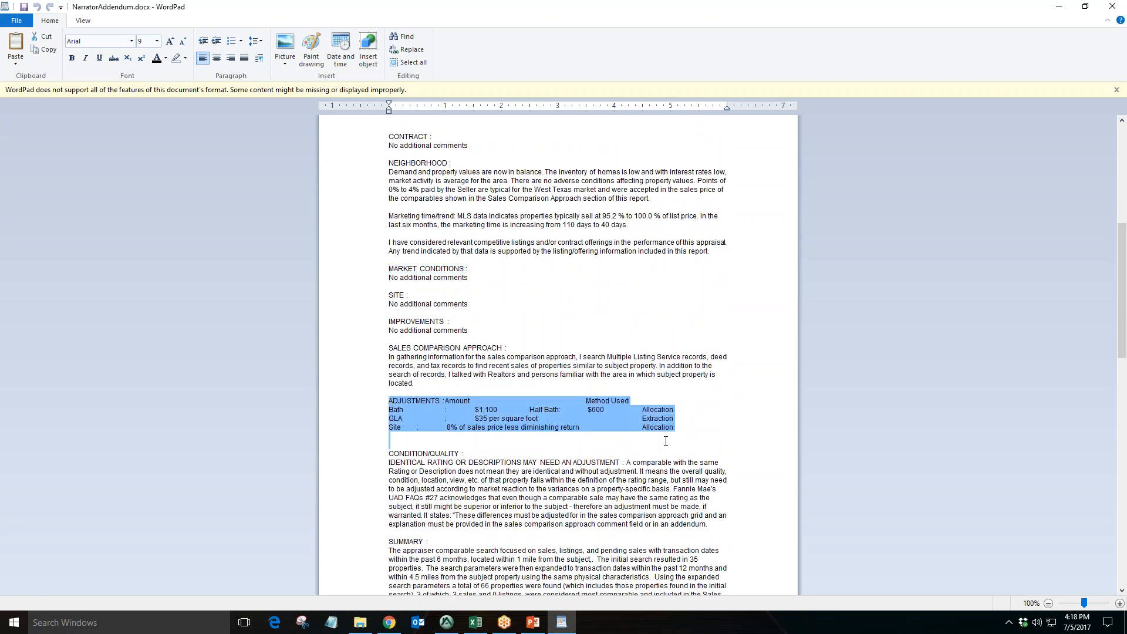
{"action": "left_click", "coordinate": [407, 410]}
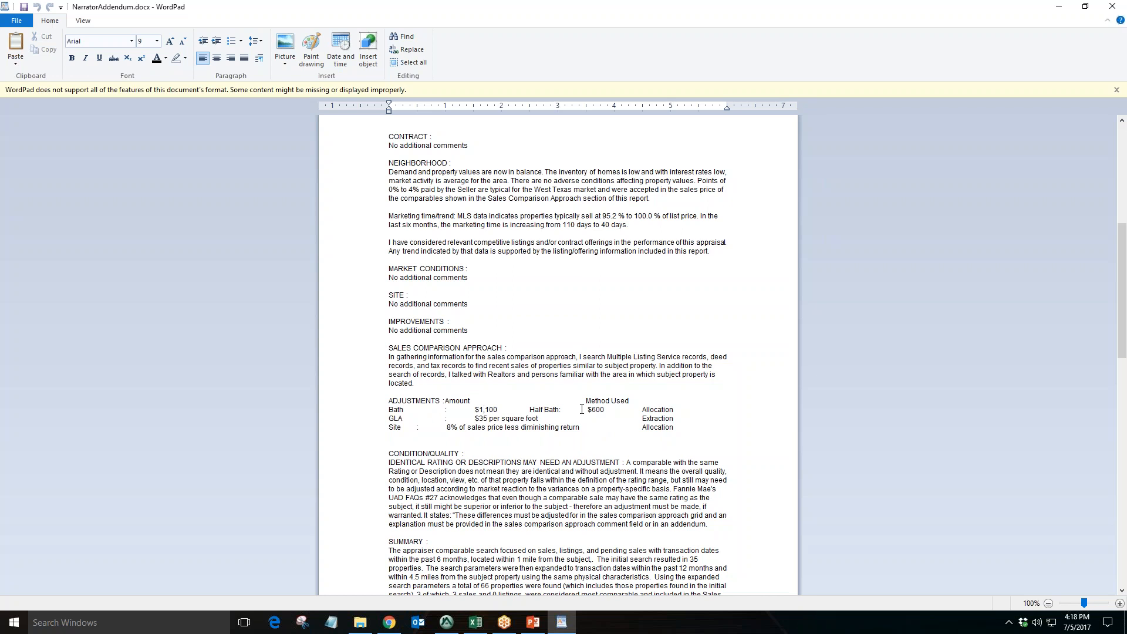
Highlight the half-bath adjustment and the weighting section of the narrator addendum
{"action": "left_click_drag", "start_coordinate": [676, 410], "coordinate": [633, 409]}
{"action": "left_click", "coordinate": [681, 391]}
{"action": "scroll", "coordinate": [681, 392], "scroll_direction": "down", "scroll_amount": 7}
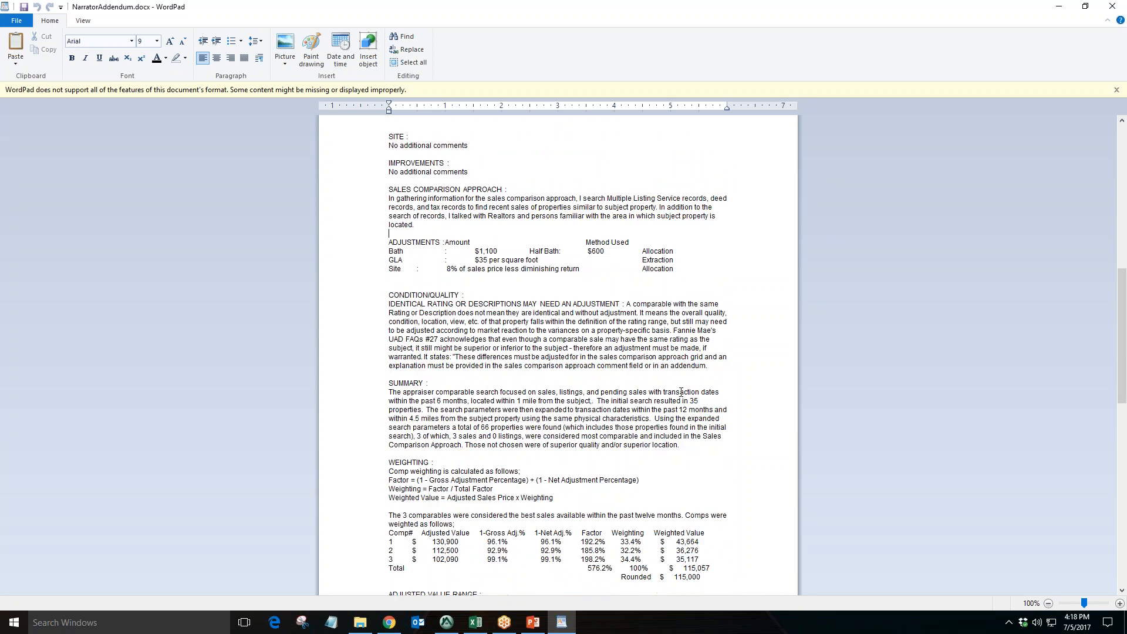
{"action": "scroll", "coordinate": [681, 392], "scroll_direction": "down", "scroll_amount": 3}
{"action": "left_click_drag", "start_coordinate": [413, 465], "coordinate": [390, 356]}
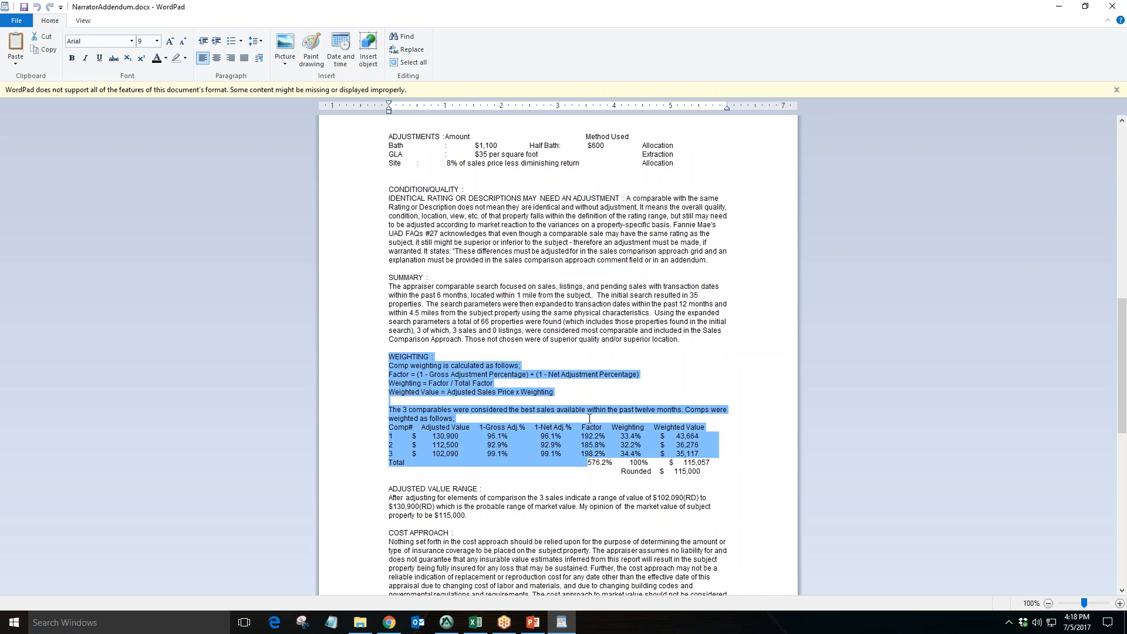
Highlight the summary paragraph and its 35 properties, 4.5 miles and 12 months search values
{"action": "left_click", "coordinate": [463, 305]}
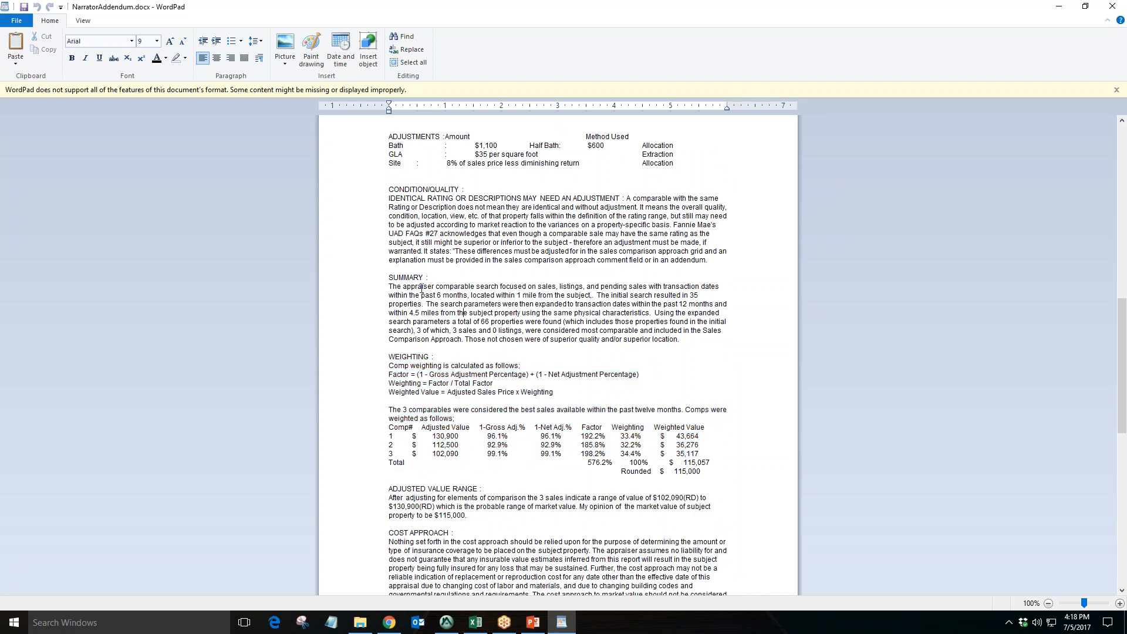
{"action": "left_click_drag", "start_coordinate": [421, 285], "coordinate": [693, 340]}
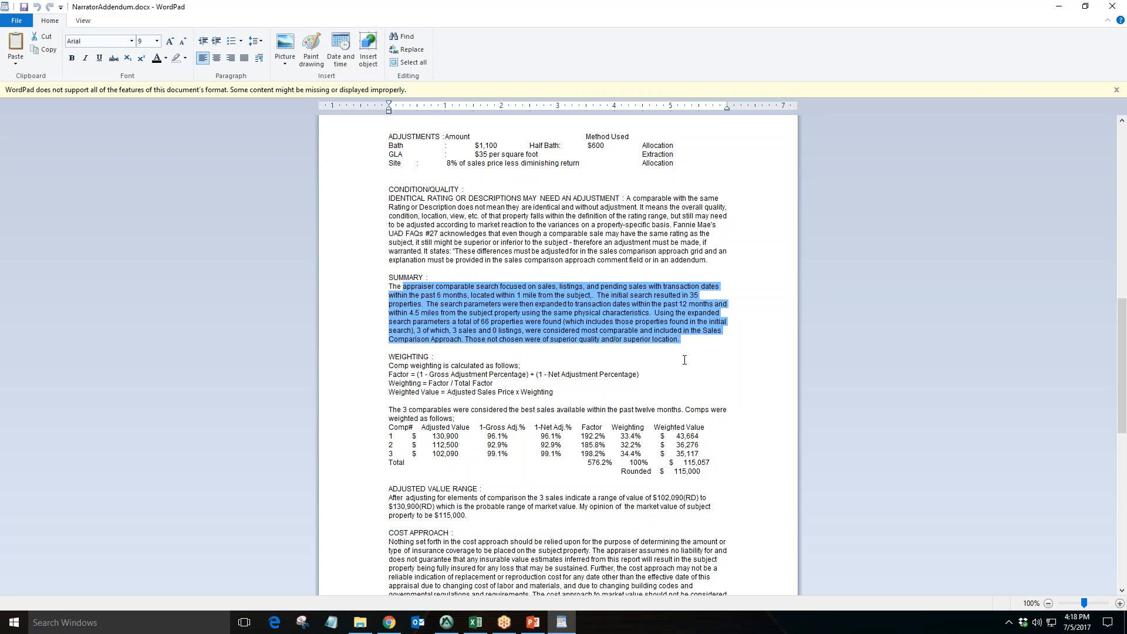
{"action": "left_click", "coordinate": [610, 313]}
{"action": "left_click_drag", "start_coordinate": [638, 294], "coordinate": [713, 341]}
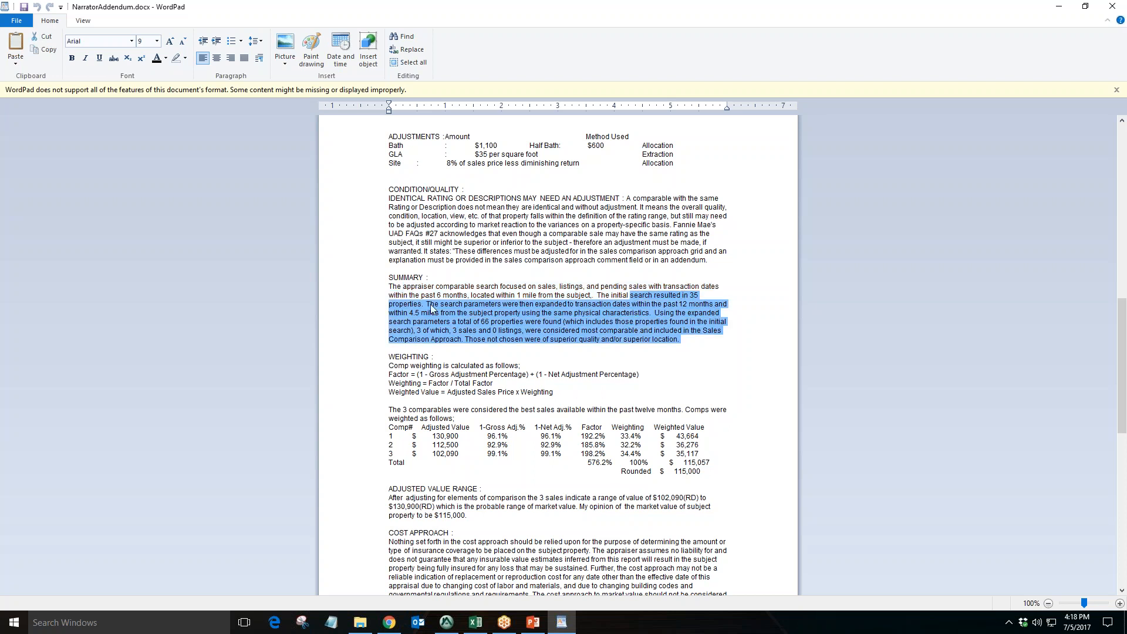
{"action": "left_click_drag", "start_coordinate": [421, 313], "coordinate": [409, 312]}
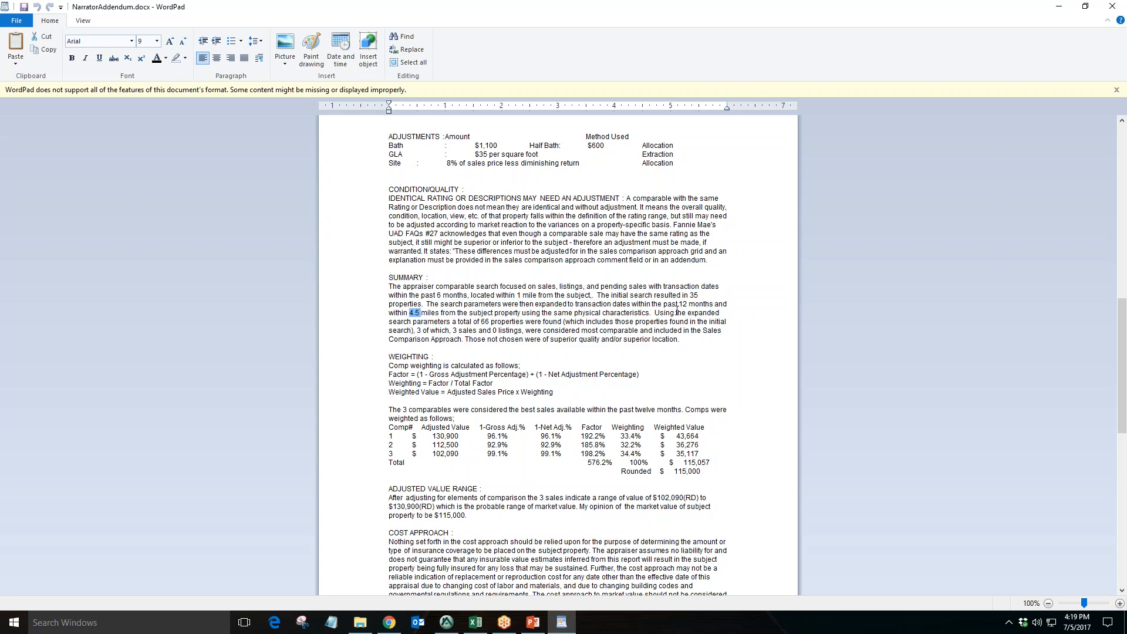
{"action": "left_click_drag", "start_coordinate": [678, 304], "coordinate": [687, 304]}
Highlight the sales history table and the subject/comparable sales history section text
{"action": "scroll", "coordinate": [674, 332], "scroll_direction": "down", "scroll_amount": 15}
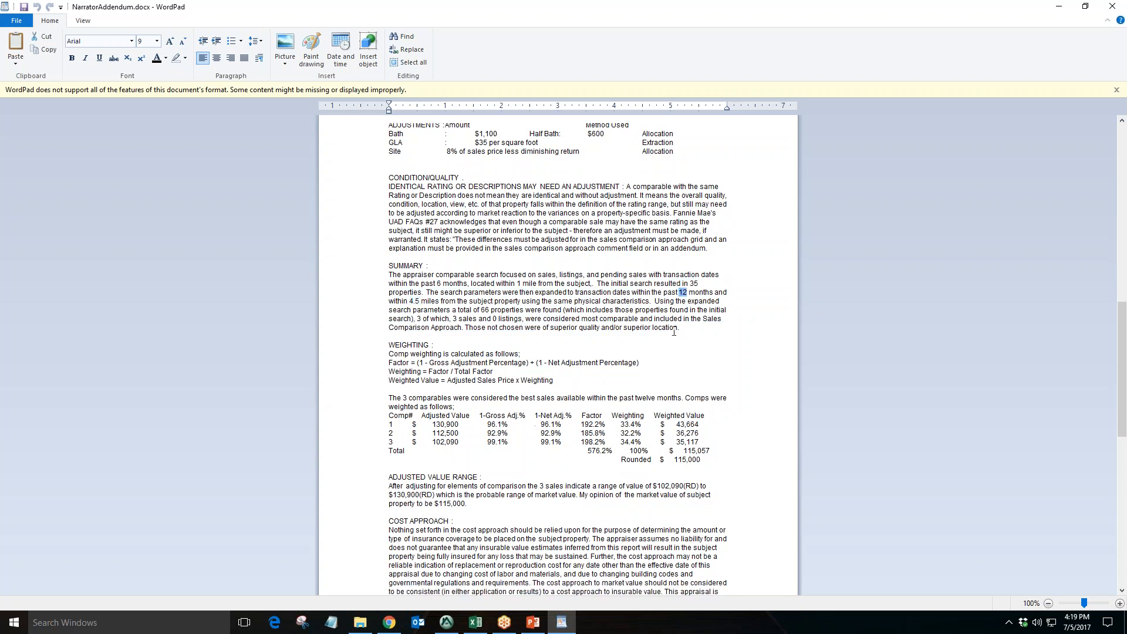
{"action": "scroll", "coordinate": [640, 345], "scroll_direction": "down", "scroll_amount": 2}
{"action": "left_click_drag", "start_coordinate": [473, 369], "coordinate": [388, 286]}
{"action": "scroll", "coordinate": [557, 368], "scroll_direction": "down", "scroll_amount": 3}
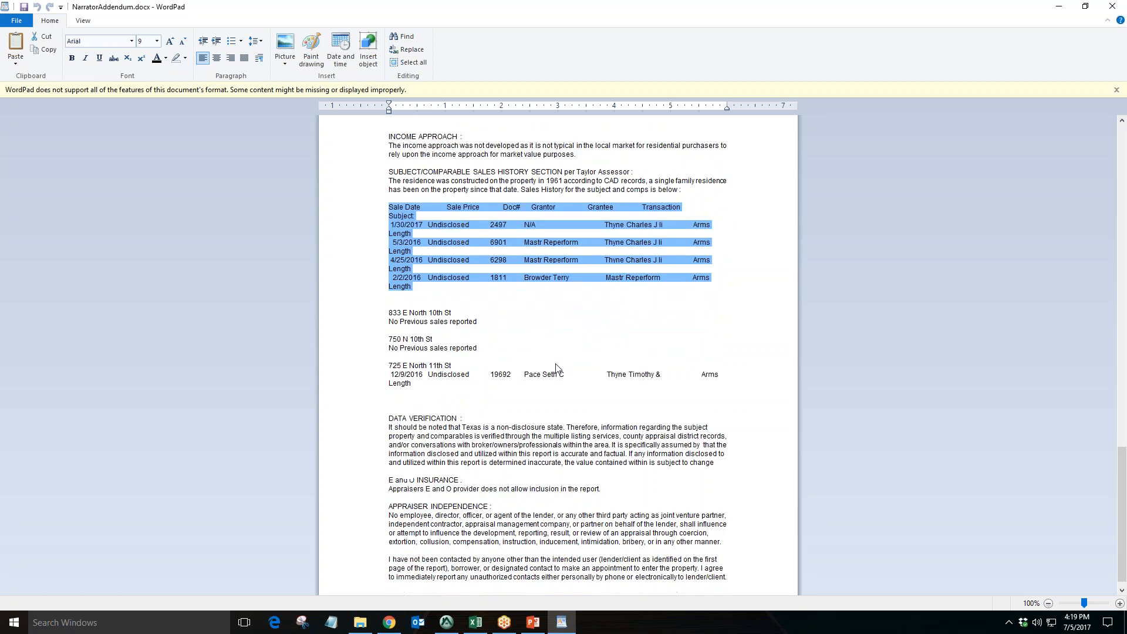
{"action": "scroll", "coordinate": [558, 369], "scroll_direction": "up", "scroll_amount": 4}
{"action": "scroll", "coordinate": [557, 368], "scroll_direction": "up", "scroll_amount": 5}
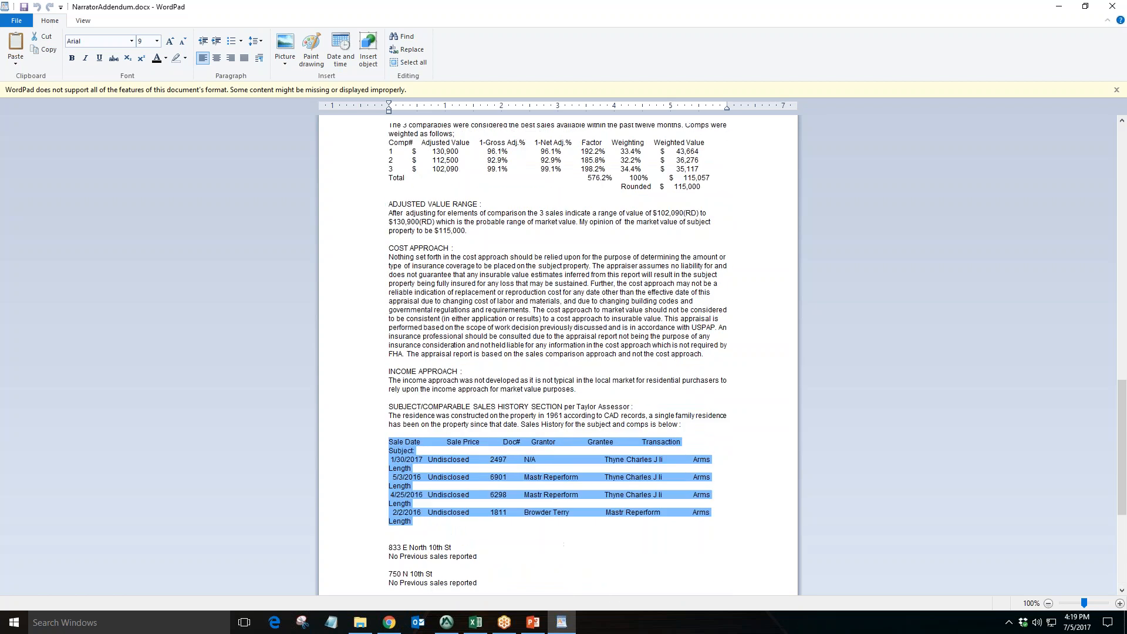
{"action": "left_click_drag", "start_coordinate": [623, 421], "coordinate": [459, 405]}
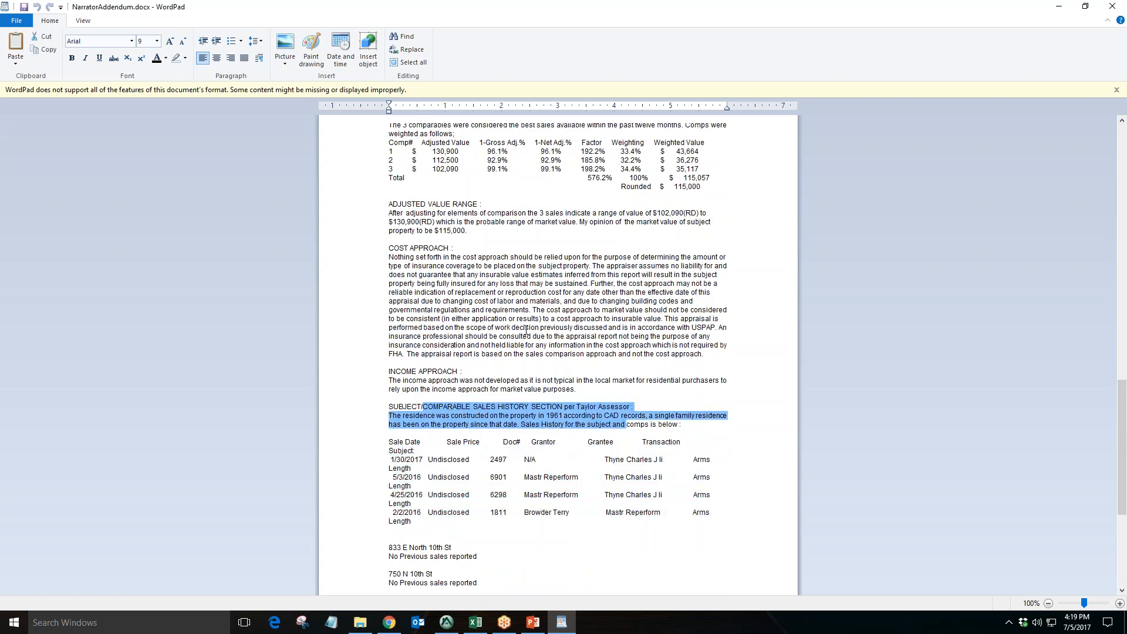
Highlight the adjusted value range paragraph and its value range figures
{"action": "left_click", "coordinate": [497, 241]}
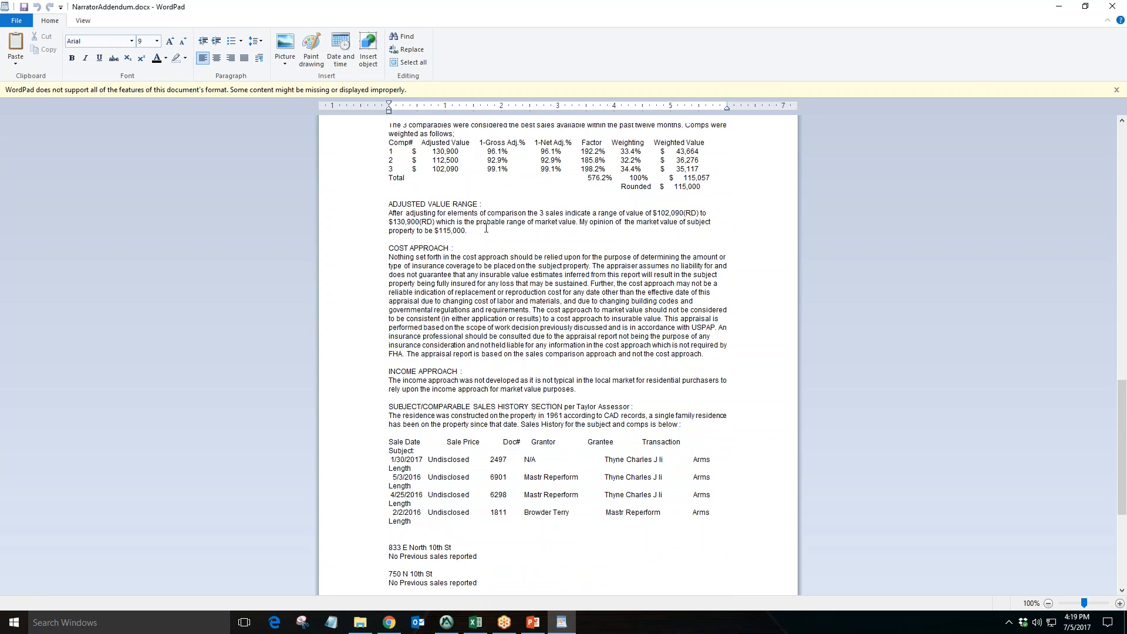
{"action": "left_click_drag", "start_coordinate": [468, 231], "coordinate": [392, 213]}
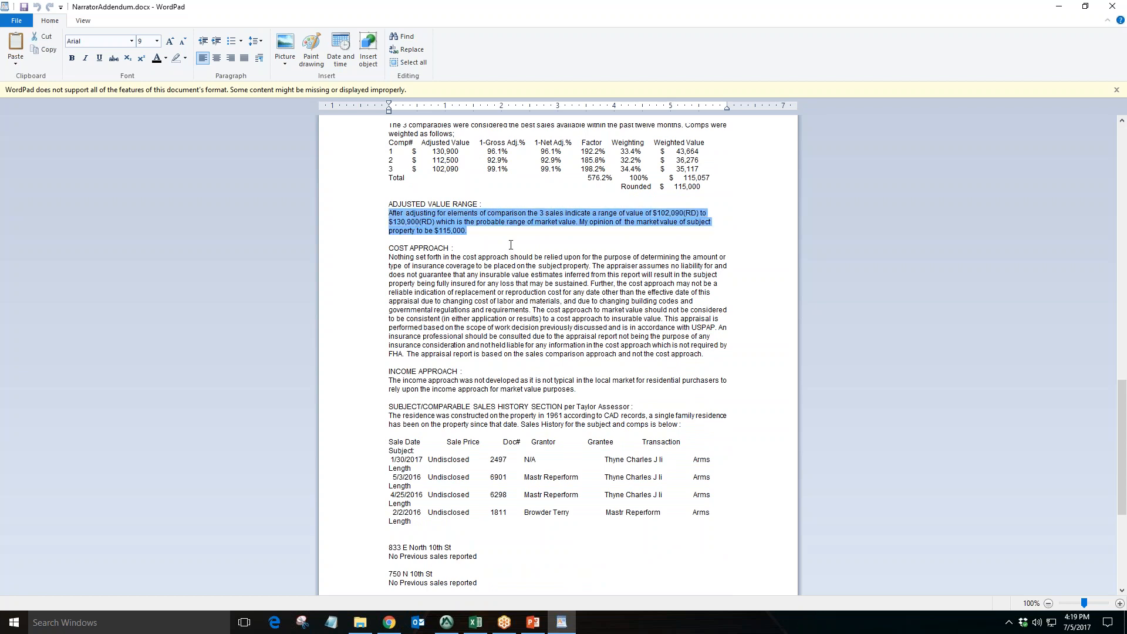
{"action": "left_click", "coordinate": [573, 274]}
{"action": "left_click_drag", "start_coordinate": [648, 213], "coordinate": [696, 214]}
{"action": "left_click", "coordinate": [683, 275]}
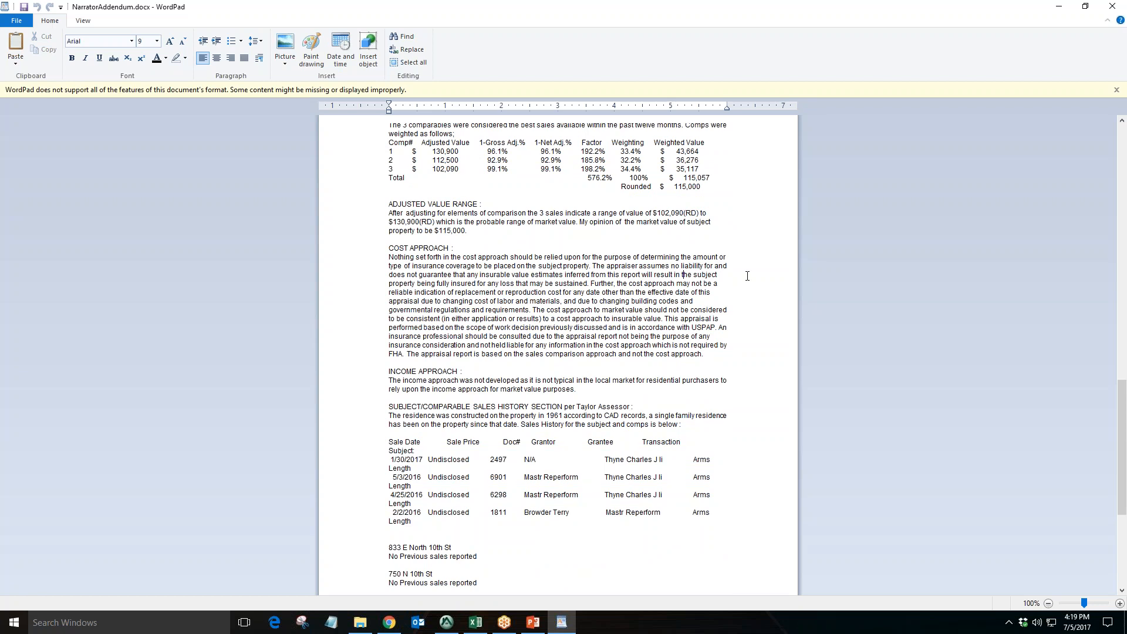
Minimize the addendum and return to the Input page of Appraiser Genie
{"action": "scroll", "coordinate": [727, 380], "scroll_direction": "up", "scroll_amount": 15}
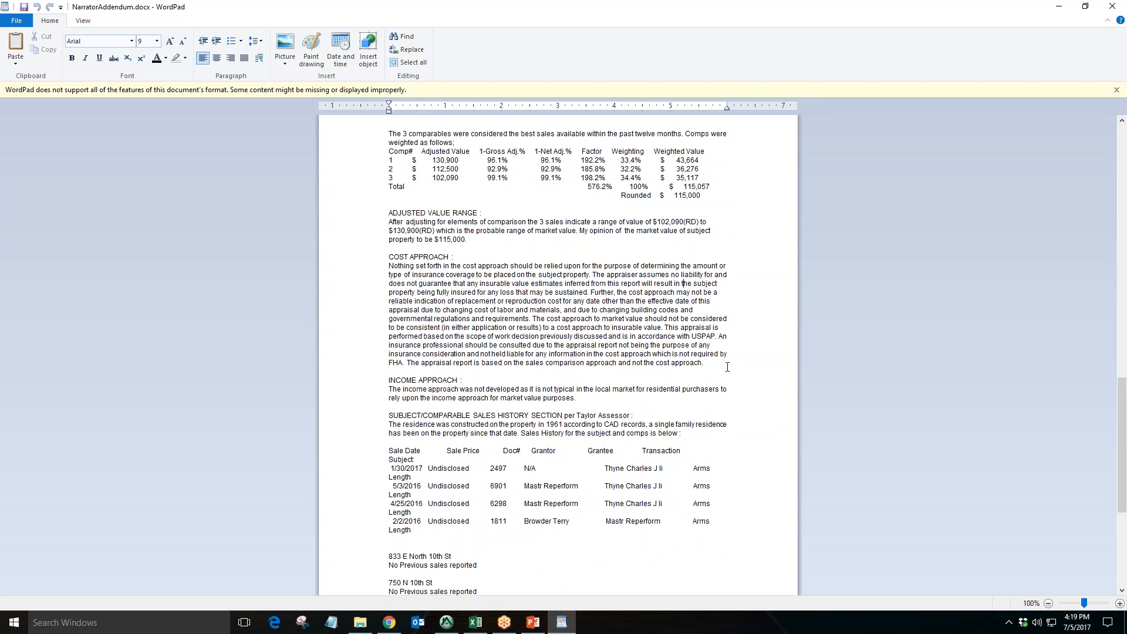
{"action": "left_click", "coordinate": [1049, 7]}
{"action": "left_click", "coordinate": [867, 139]}
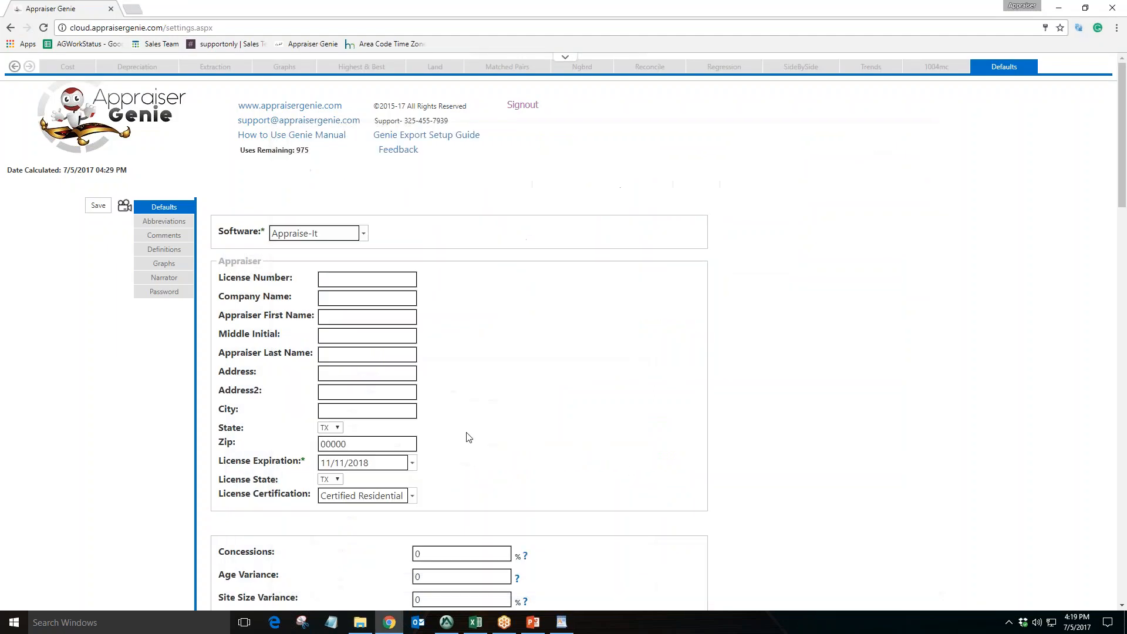
{"action": "scroll", "coordinate": [463, 435], "scroll_direction": "down", "scroll_amount": 1}
{"action": "scroll", "coordinate": [206, 224], "scroll_direction": "up", "scroll_amount": 1}
{"action": "left_click", "coordinate": [15, 67]}
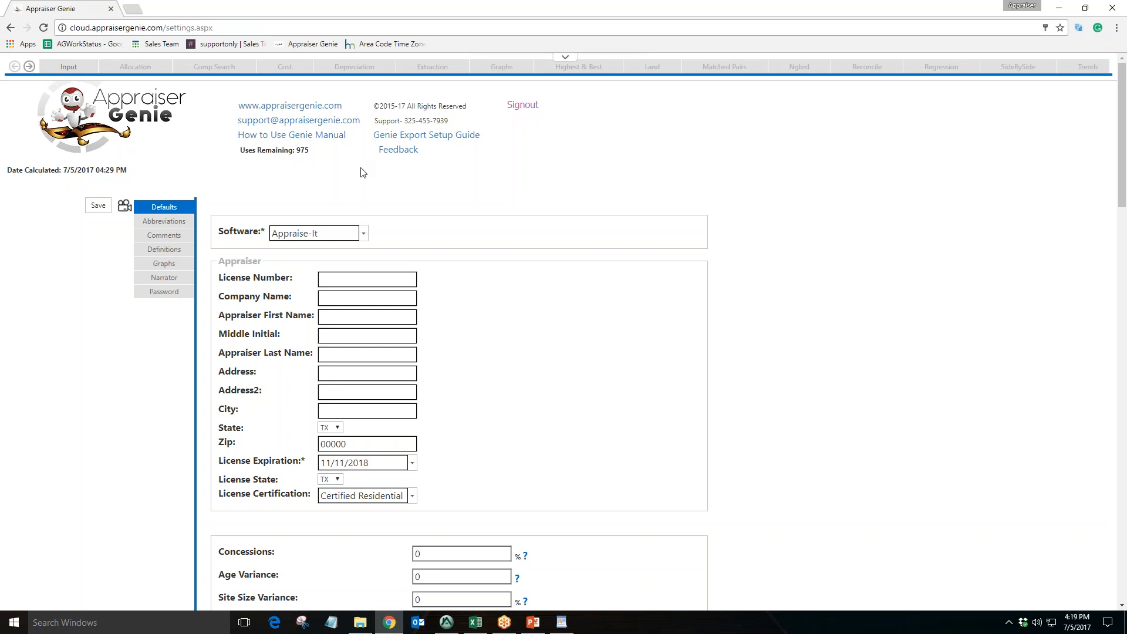
{"action": "left_click", "coordinate": [68, 66]}
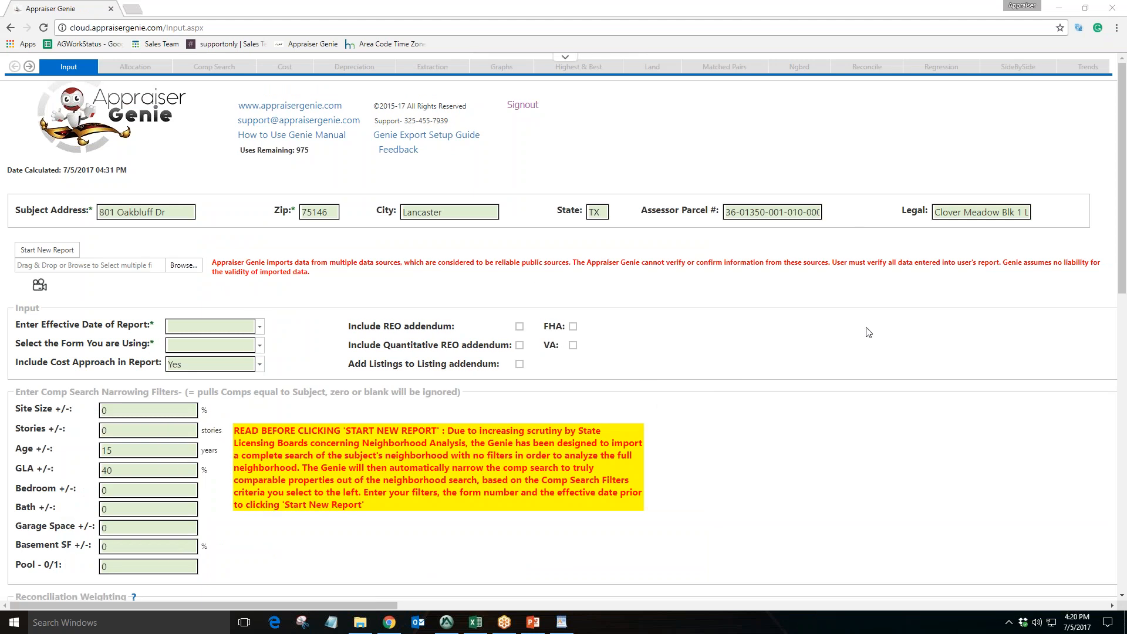
Step through the subject address, zip, city and state fields on the Input page
{"action": "left_click", "coordinate": [188, 212]}
{"action": "key", "text": "Tab"}
{"action": "key", "text": "Tab"}
{"action": "key", "text": "Tab"}
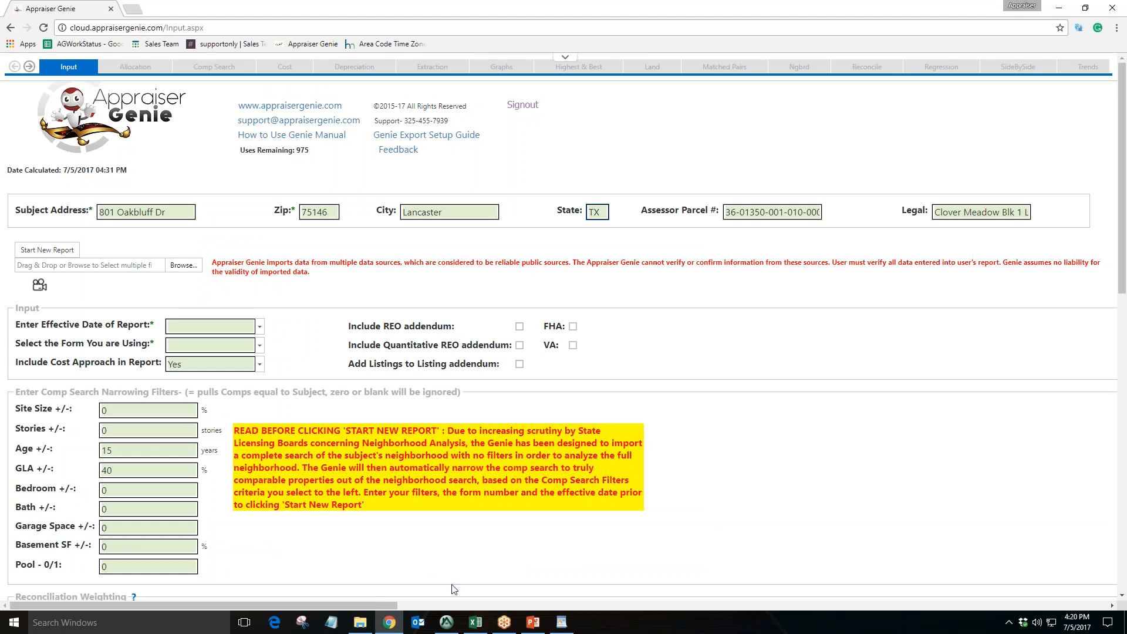
Compare the subject section in Appraise-It with the assessor parcel and legal fields in Appraiser Genie
{"action": "left_click", "coordinate": [446, 622]}
{"action": "scroll", "coordinate": [512, 367], "scroll_direction": "up", "scroll_amount": 5}
{"action": "scroll", "coordinate": [511, 368], "scroll_direction": "up", "scroll_amount": 15}
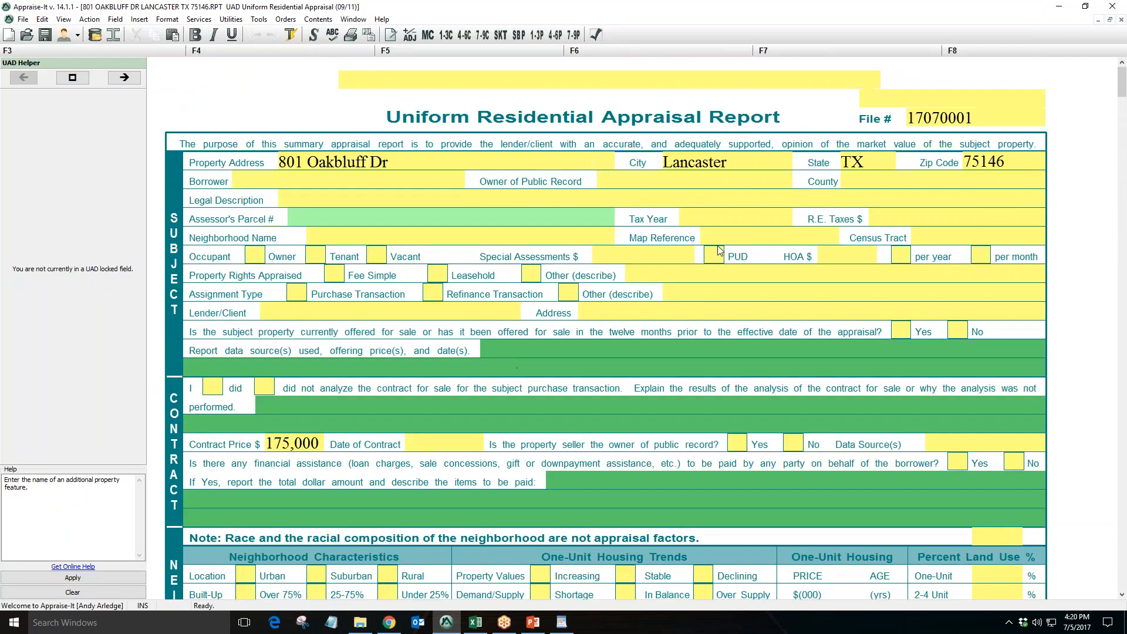
{"action": "left_click", "coordinate": [321, 219]}
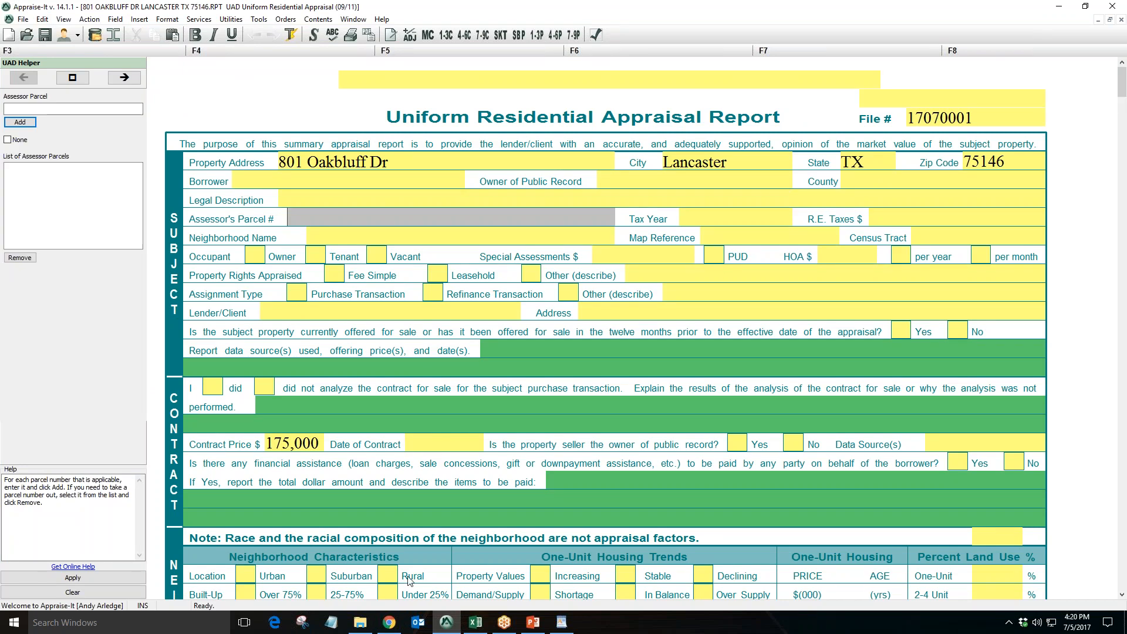
{"action": "left_click", "coordinate": [389, 620]}
{"action": "left_click", "coordinate": [801, 216]}
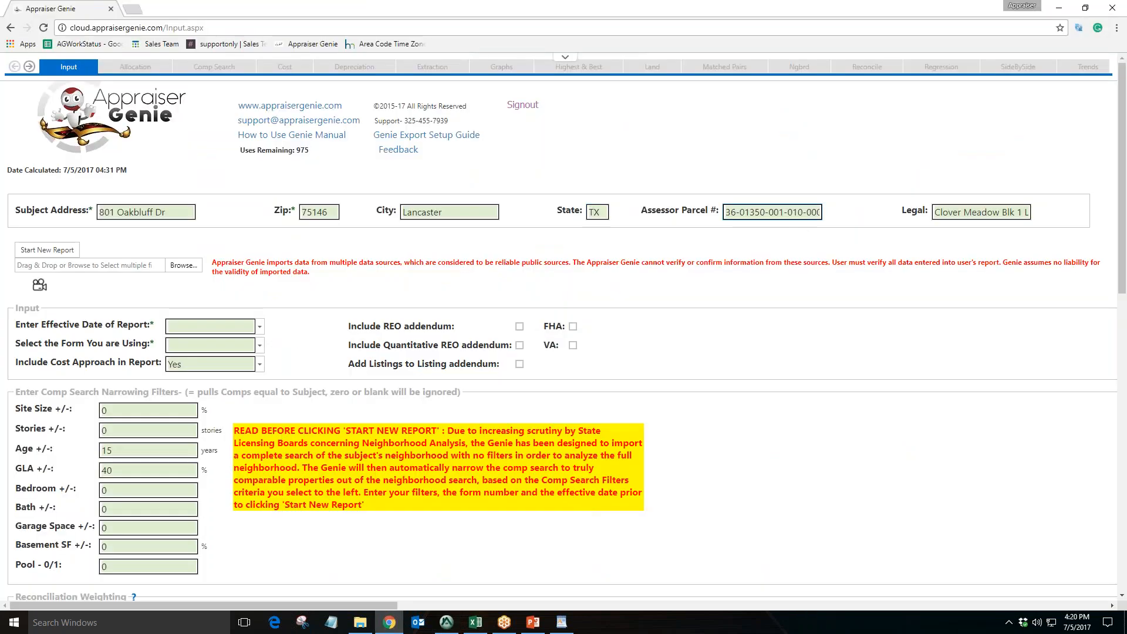
{"action": "left_click", "coordinate": [946, 212]}
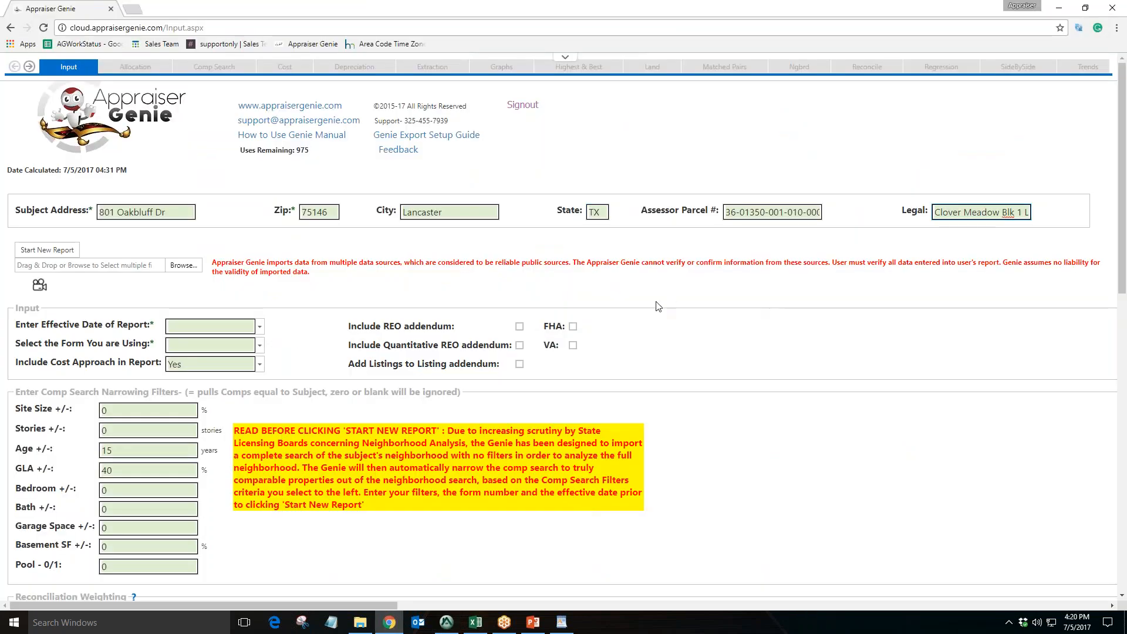
Set the effective date of report to 7/5/2017
{"action": "scroll", "coordinate": [659, 307], "scroll_direction": "down", "scroll_amount": 2}
{"action": "left_click_drag", "start_coordinate": [82, 213], "coordinate": [134, 213]}
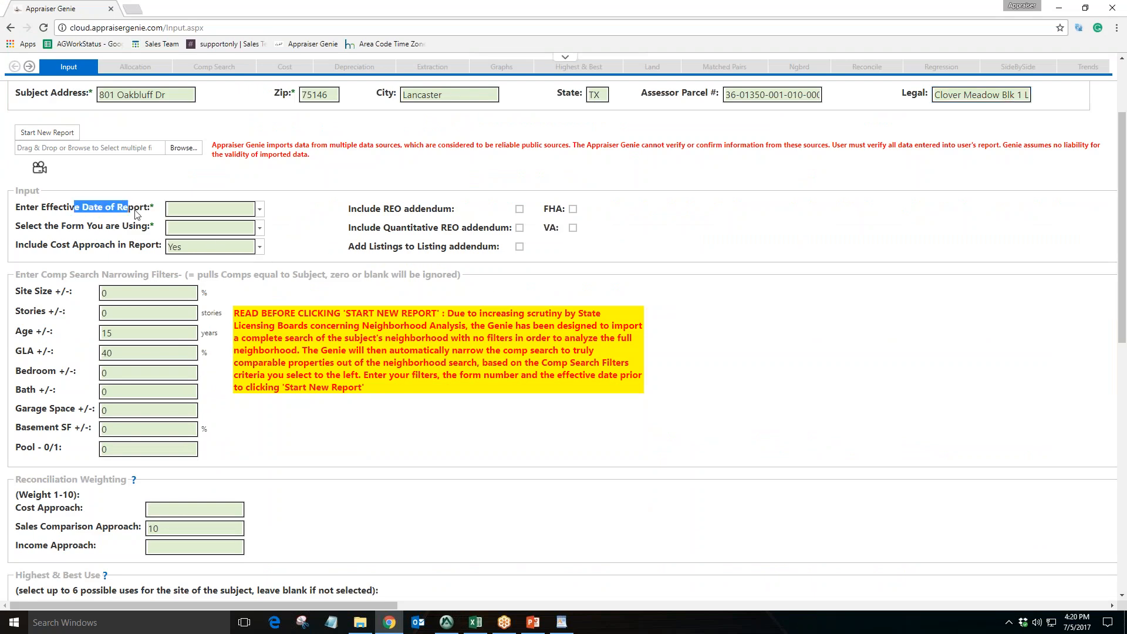
{"action": "left_click_drag", "start_coordinate": [54, 226], "coordinate": [134, 245]}
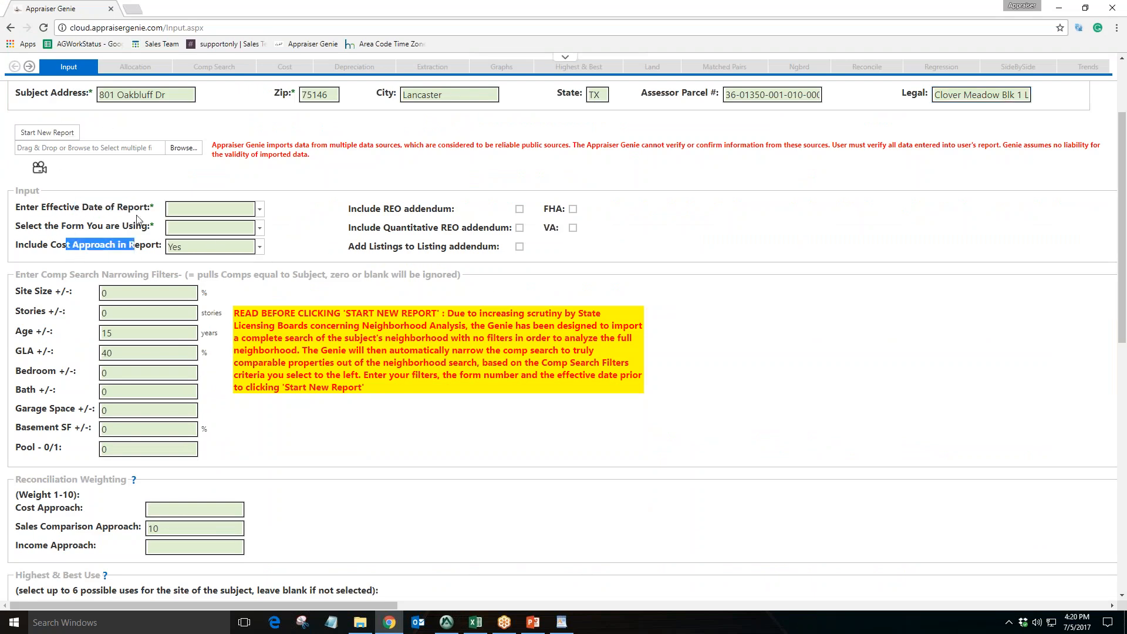
{"action": "left_click", "coordinate": [259, 210]}
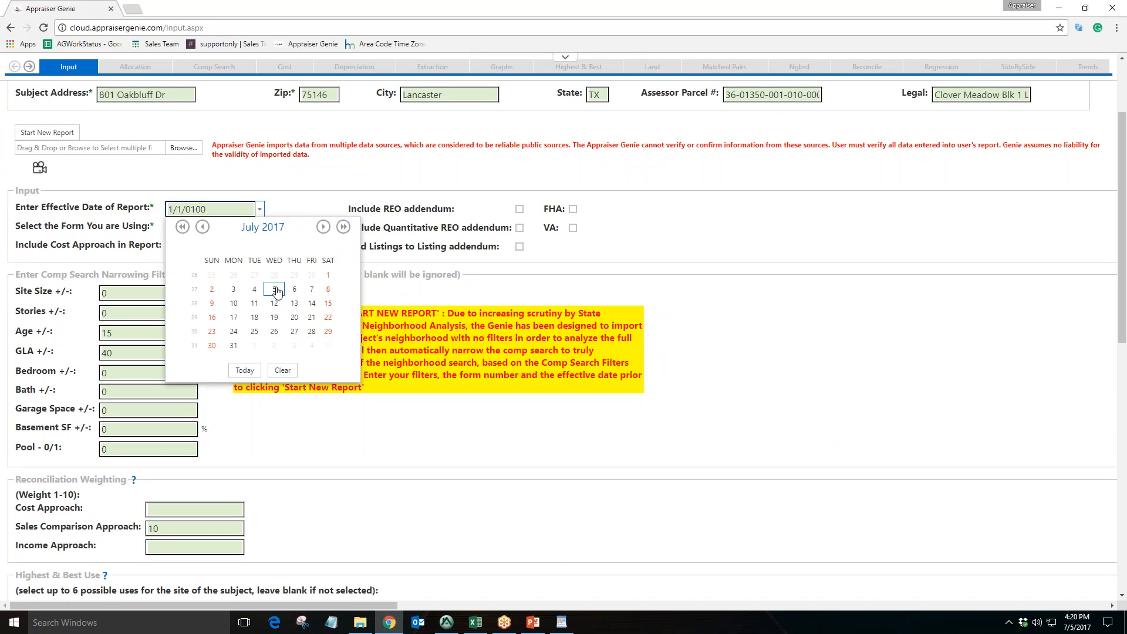
{"action": "left_click", "coordinate": [274, 288]}
Select the 1004UAD - 1 to 4 Family form
{"action": "left_click", "coordinate": [258, 228]}
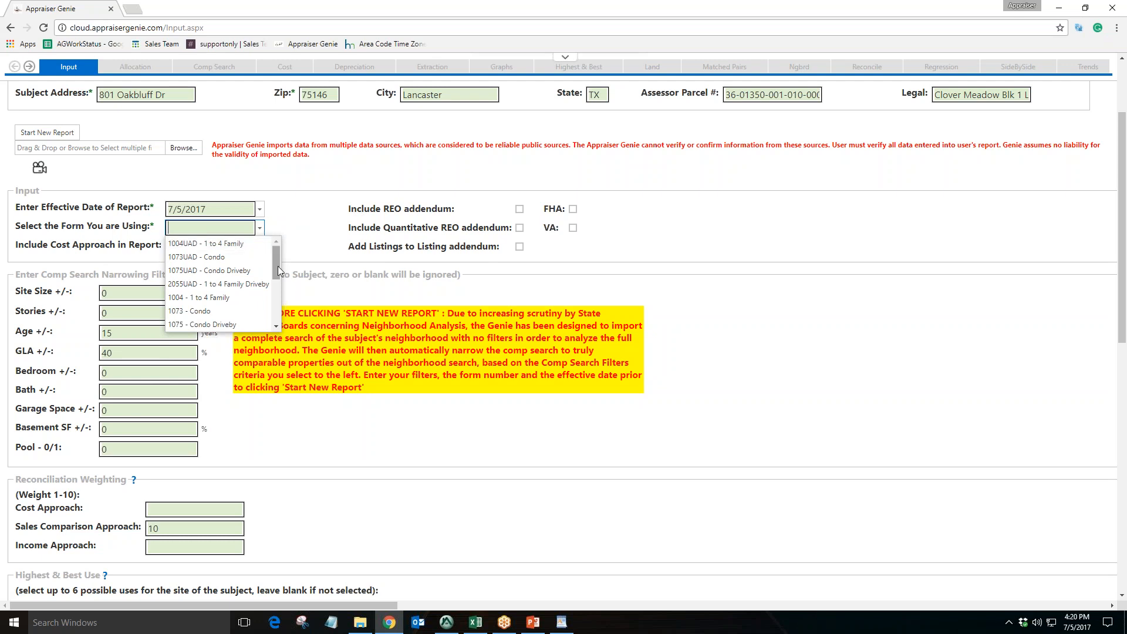
{"action": "mouse_move", "coordinate": [277, 265]}
{"action": "left_mouse_down"}
{"action": "mouse_move", "coordinate": [279, 314]}
{"action": "mouse_move", "coordinate": [277, 258]}
{"action": "left_mouse_up"}
{"action": "left_click", "coordinate": [249, 244]}
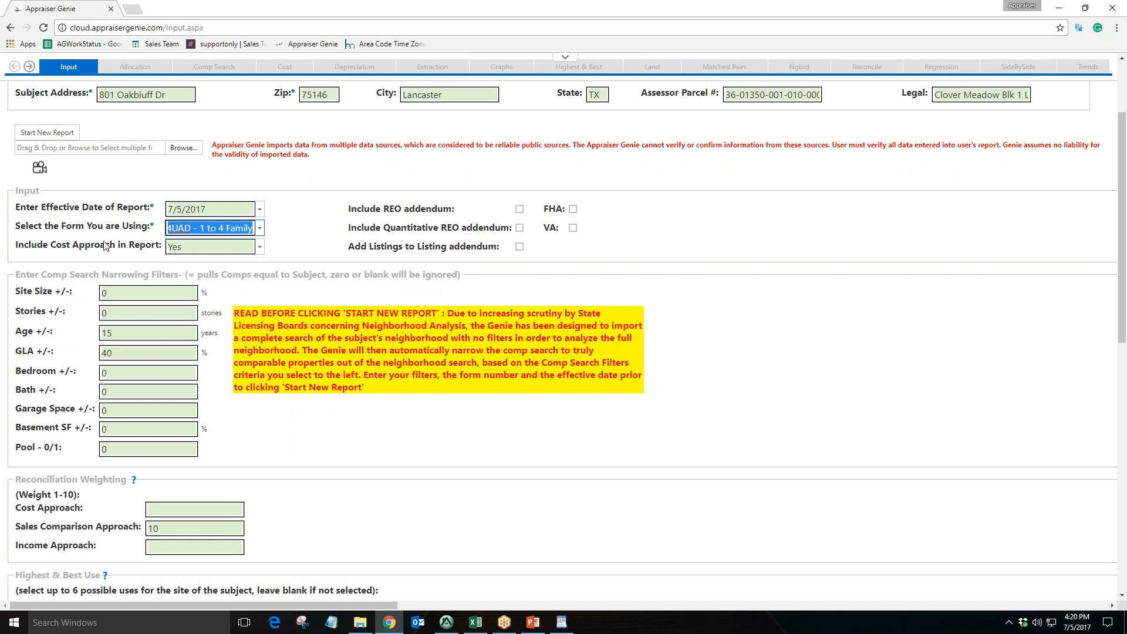
Set Include Cost Approach in Report to Yes
{"action": "left_click_drag", "start_coordinate": [73, 246], "coordinate": [134, 251]}
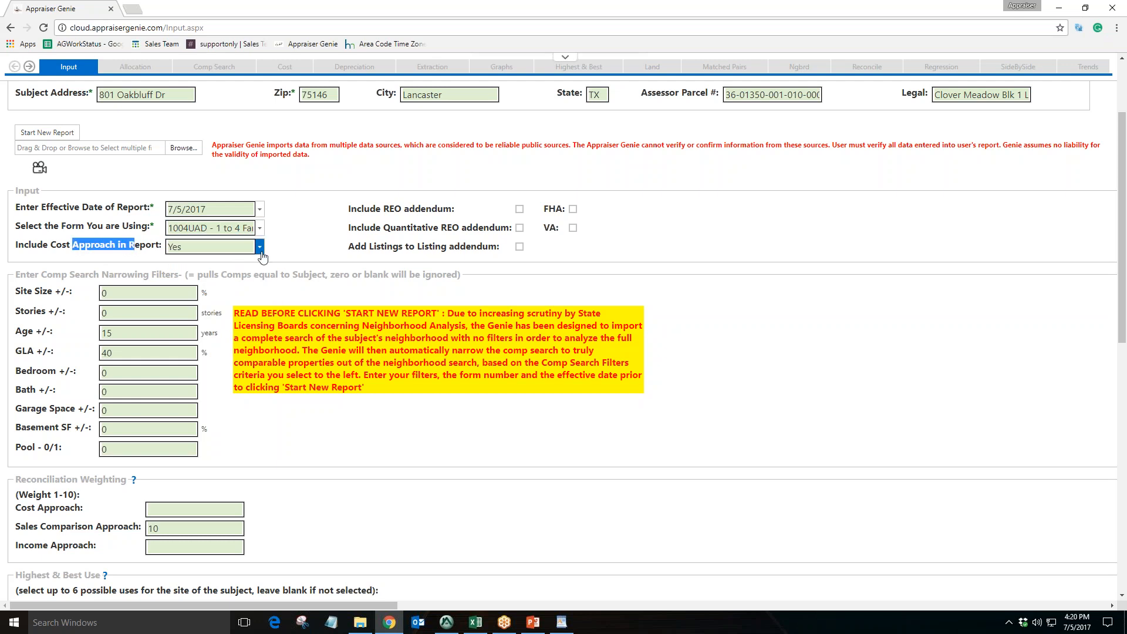
{"action": "left_click", "coordinate": [260, 250]}
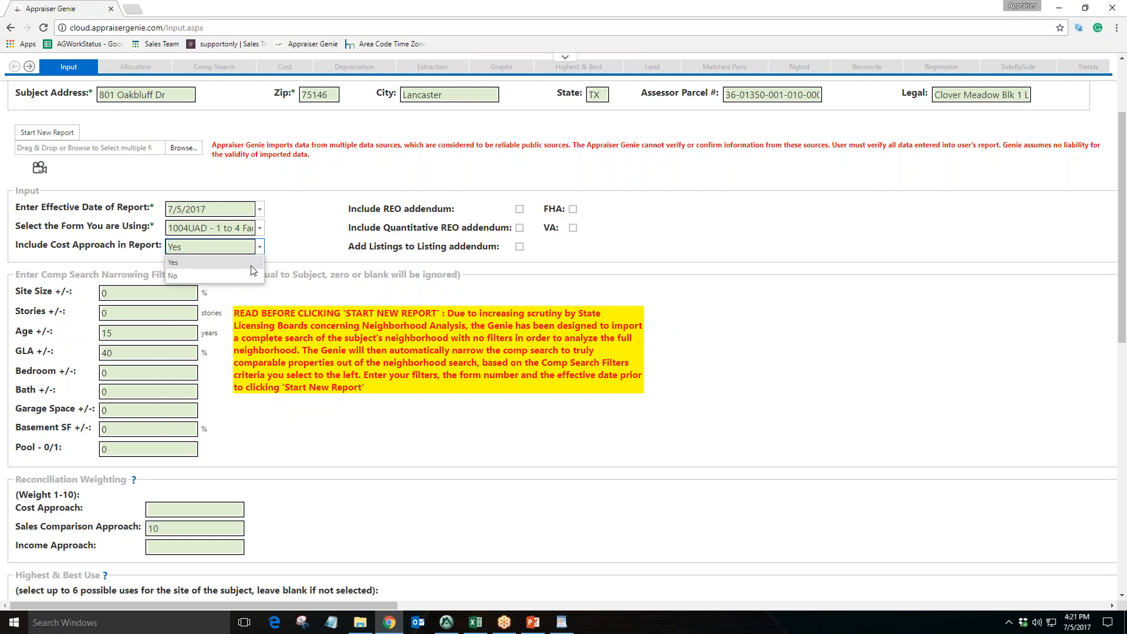
{"action": "left_click", "coordinate": [211, 261]}
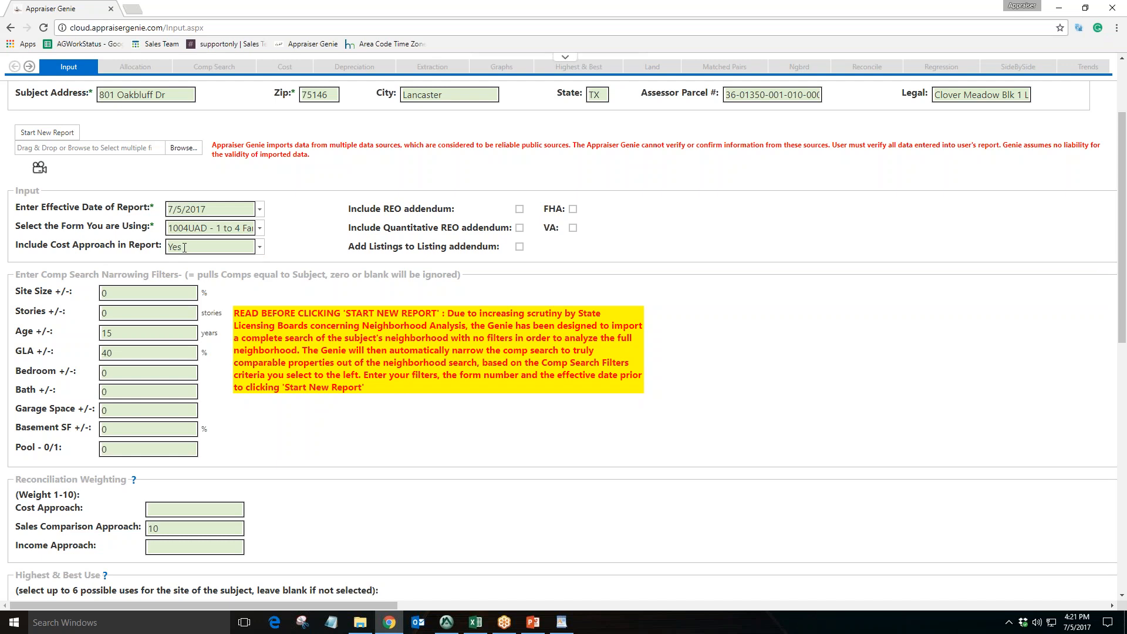
Highlight the REO, quantitative REO and listings addendum options and the comp search narrowing filters heading
{"action": "left_click_drag", "start_coordinate": [357, 210], "coordinate": [425, 211]}
{"action": "left_click_drag", "start_coordinate": [361, 230], "coordinate": [444, 229]}
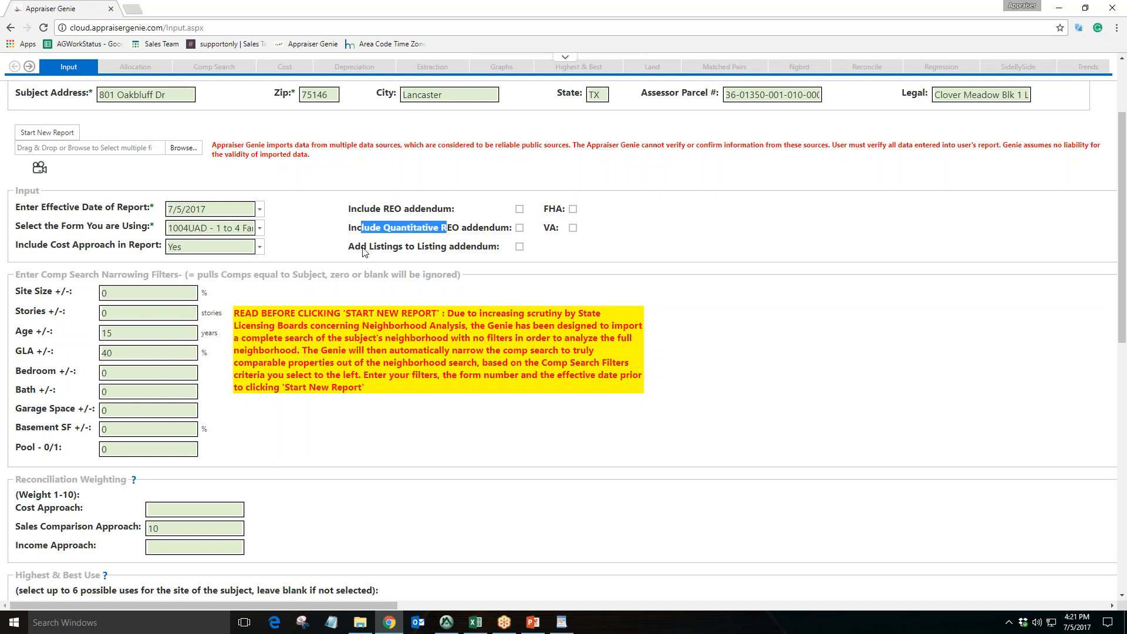
{"action": "left_click_drag", "start_coordinate": [362, 249], "coordinate": [454, 249]}
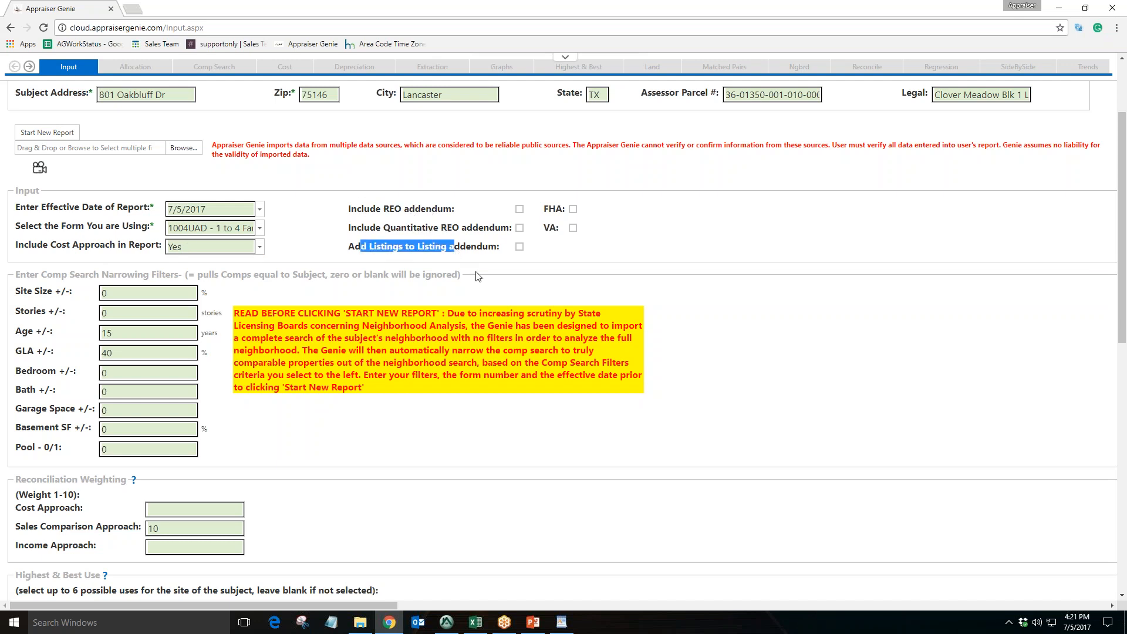
{"action": "left_click", "coordinate": [560, 261]}
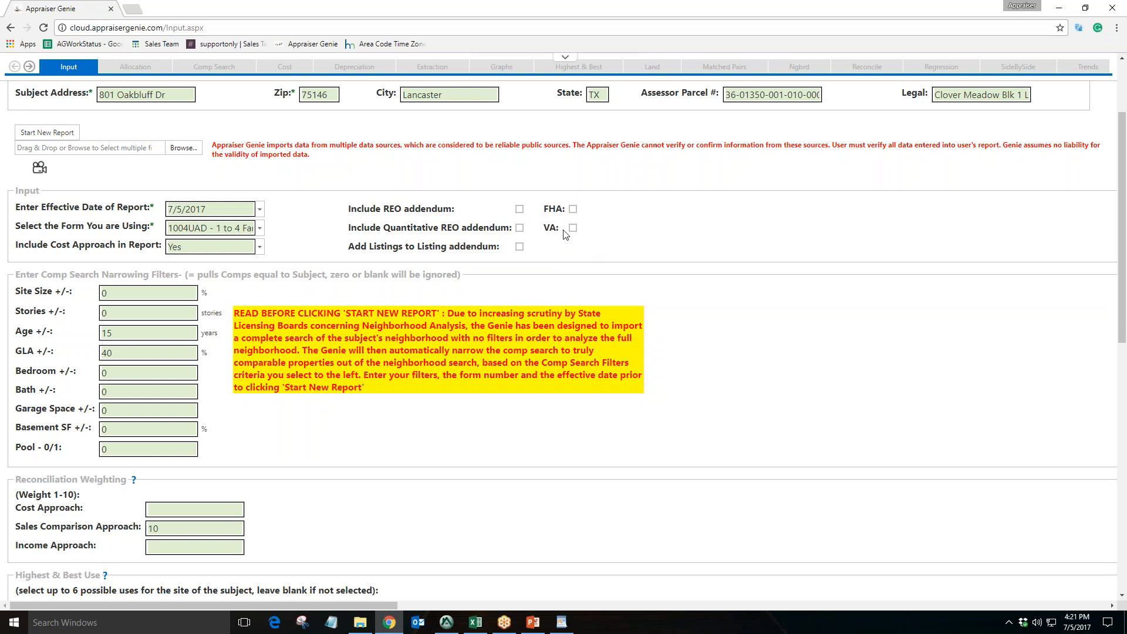
{"action": "scroll", "coordinate": [580, 248], "scroll_direction": "down", "scroll_amount": 1}
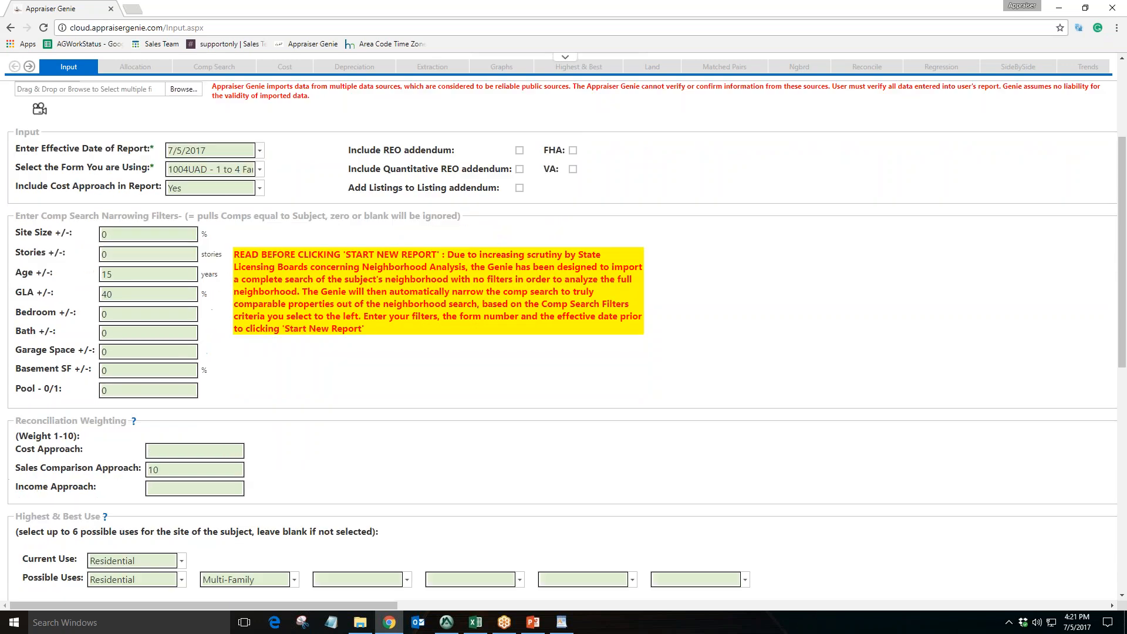
{"action": "left_click_drag", "start_coordinate": [30, 217], "coordinate": [215, 216]}
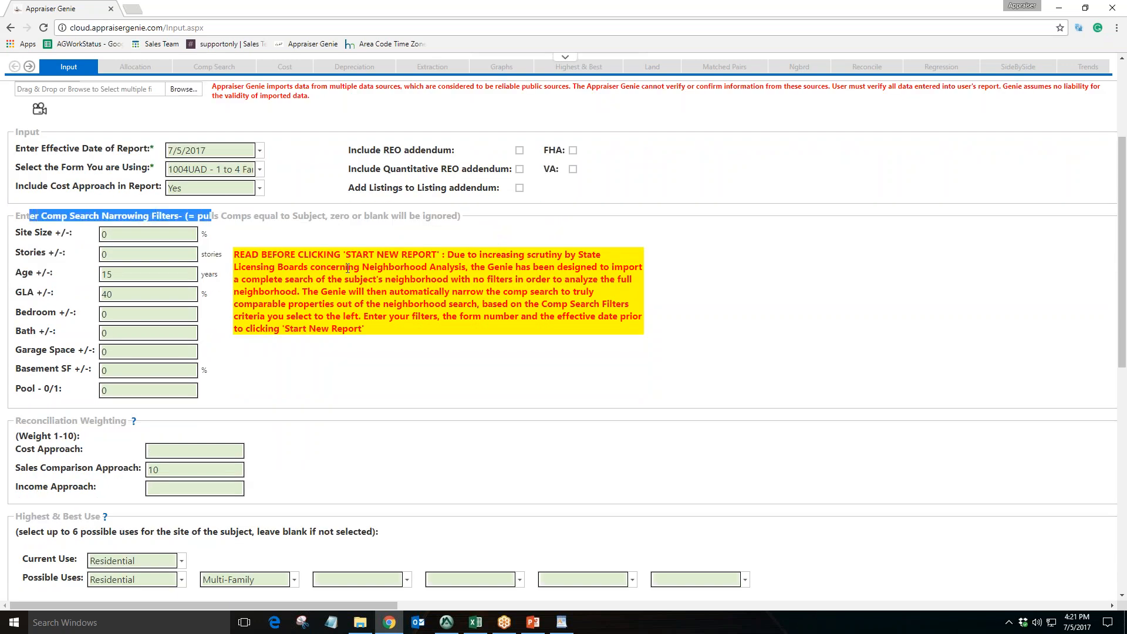
{"action": "left_click", "coordinate": [349, 267]}
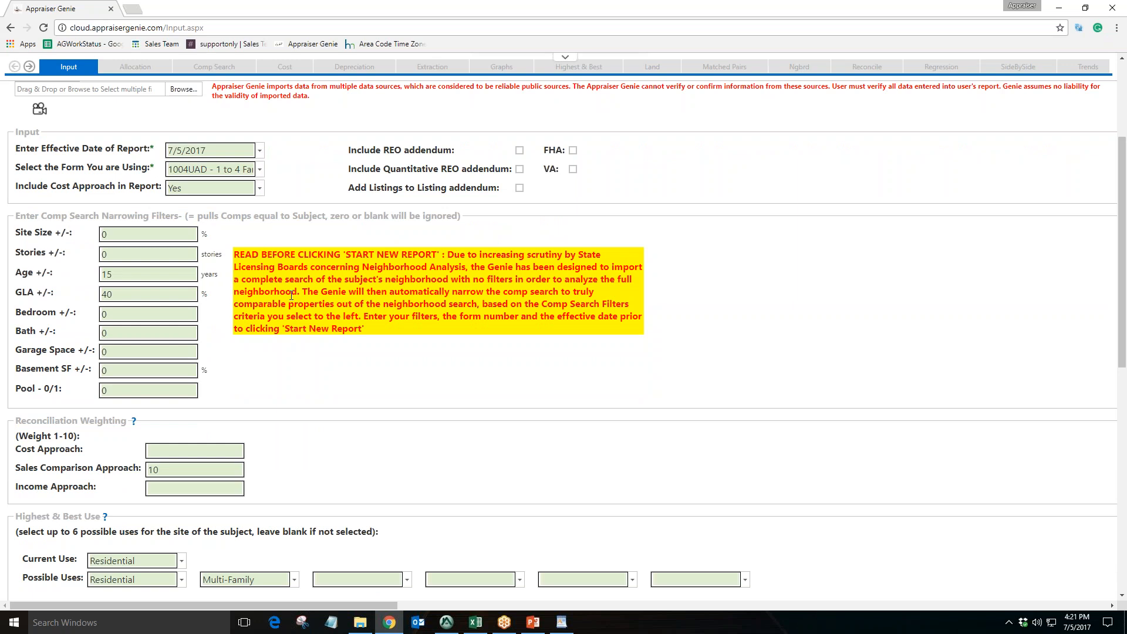
{"action": "left_click", "coordinate": [481, 624]}
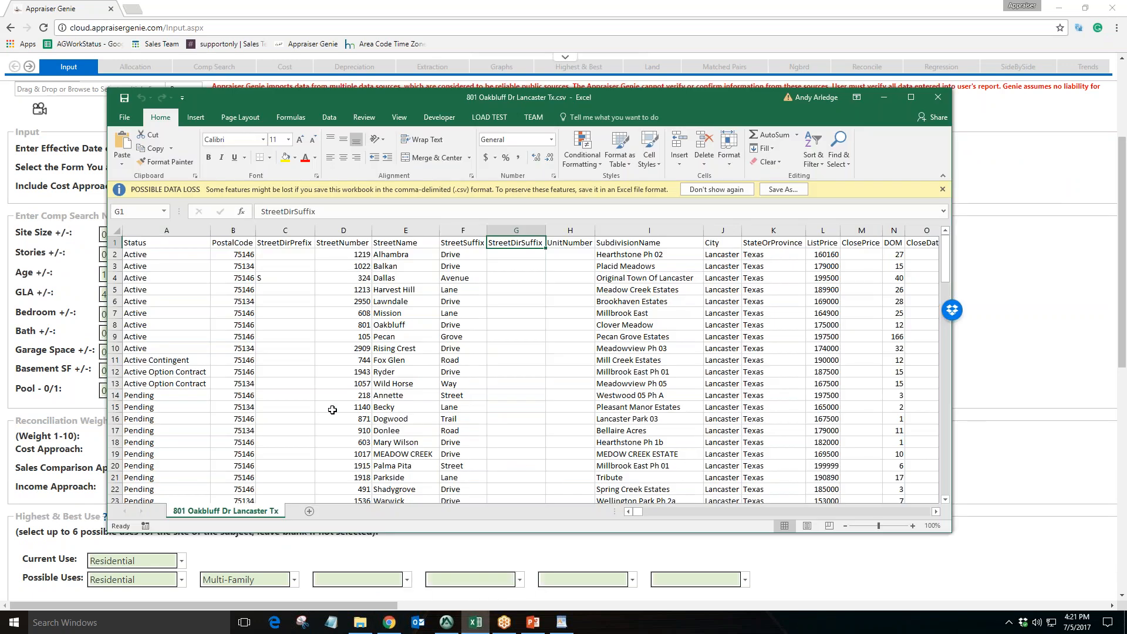
{"action": "left_click", "coordinate": [382, 382]}
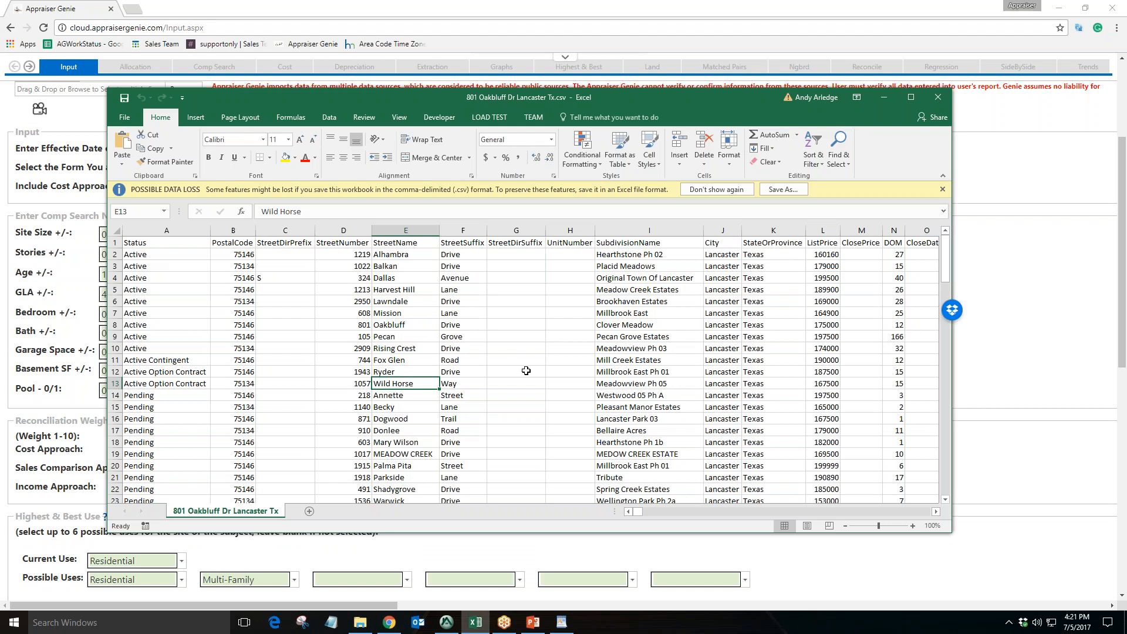
{"action": "left_click_drag", "start_coordinate": [946, 270], "coordinate": [946, 481]}
{"action": "left_click", "coordinate": [116, 489]}
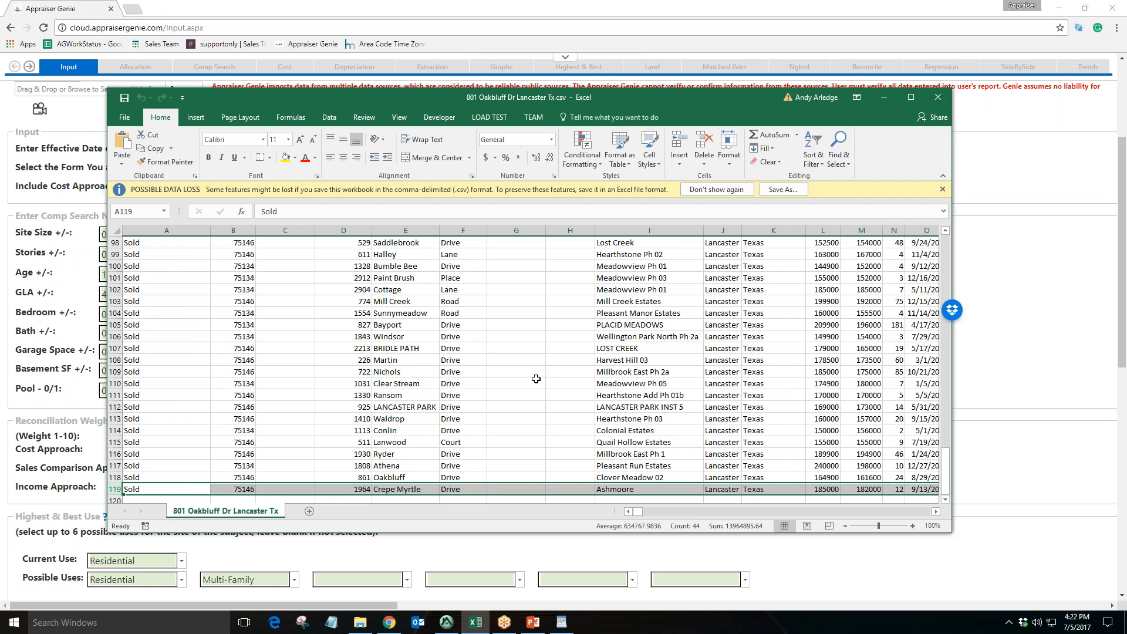
{"action": "left_click", "coordinate": [884, 99]}
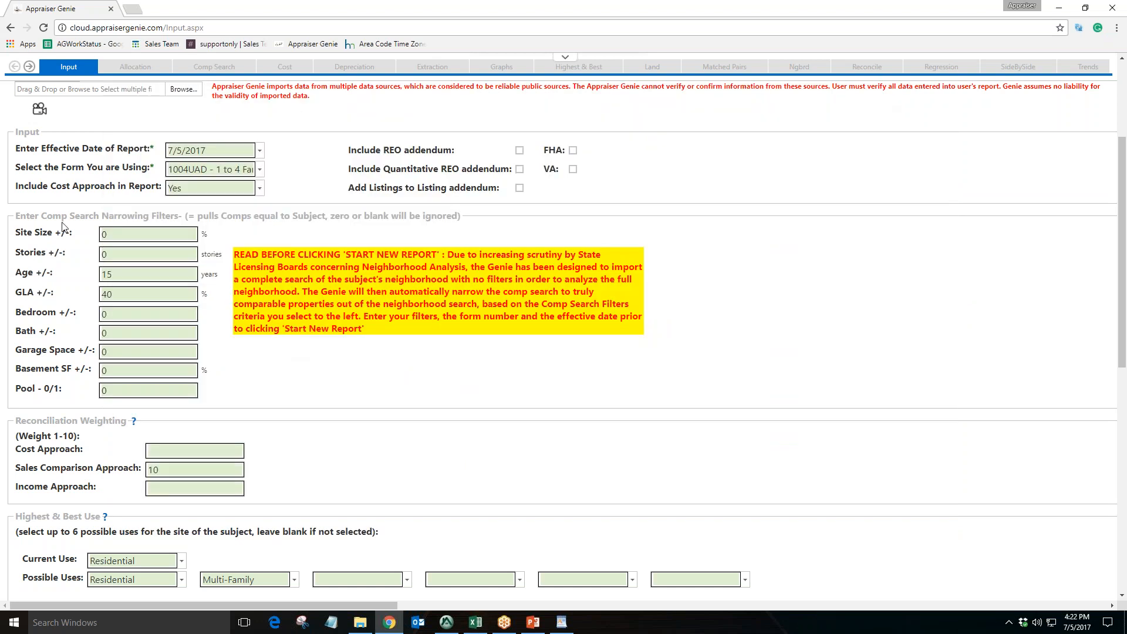
Point out the comp search narrowing filters and the Age field, comparing them with the MLS export in Excel
{"action": "left_click_drag", "start_coordinate": [41, 220], "coordinate": [209, 215]}
{"action": "left_click_drag", "start_coordinate": [24, 233], "coordinate": [54, 291]}
{"action": "left_click", "coordinate": [112, 274]}
{"action": "double_click", "coordinate": [110, 274]}
{"action": "left_click", "coordinate": [128, 275]}
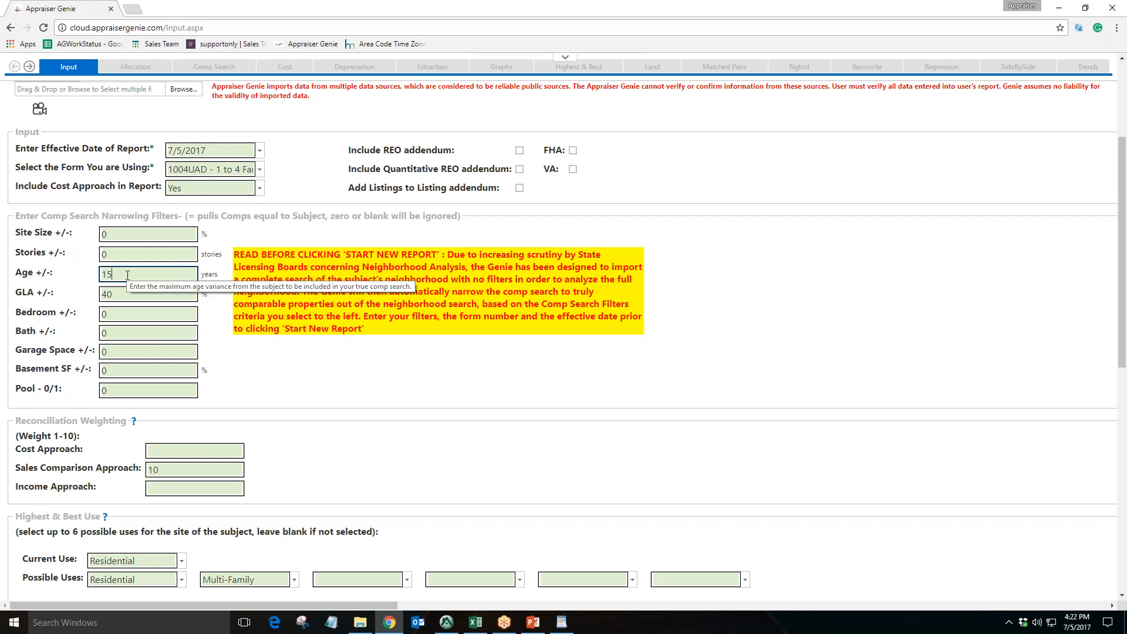
{"action": "left_click", "coordinate": [475, 622]}
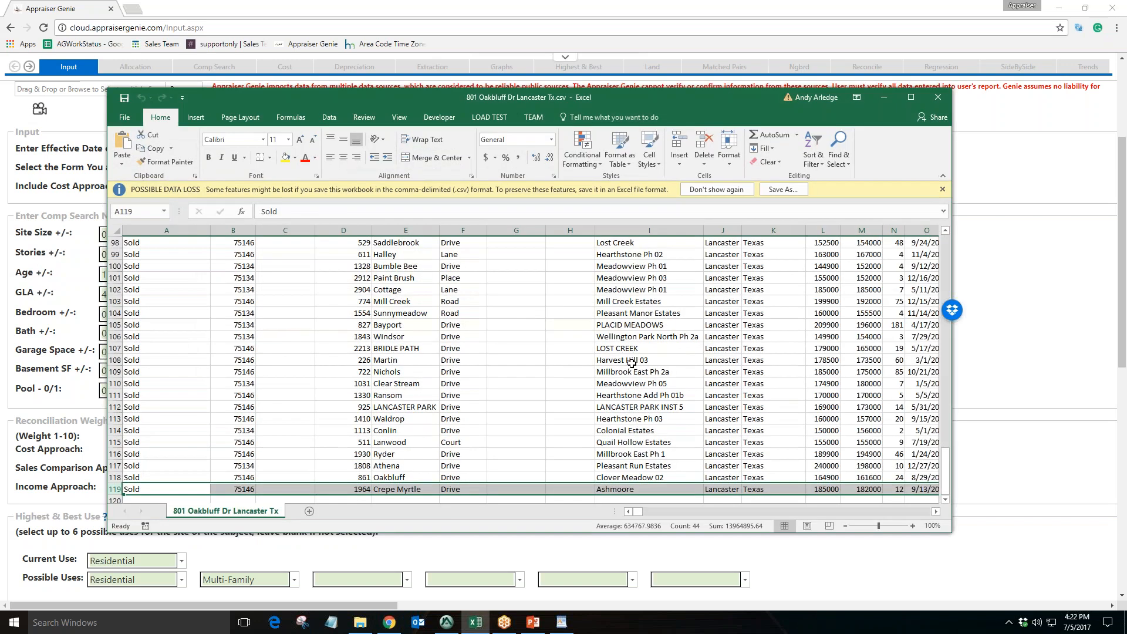
{"action": "left_click", "coordinate": [884, 98]}
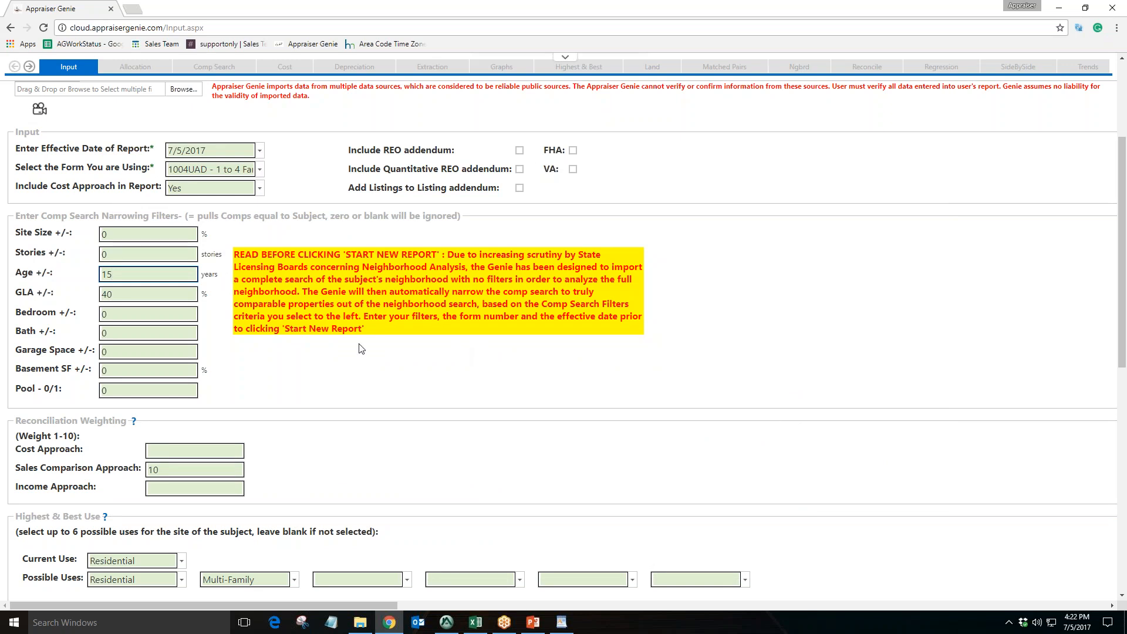
Examine each comp search narrowing filter field, from Site Size through Basement SF
{"action": "left_click", "coordinate": [117, 256]}
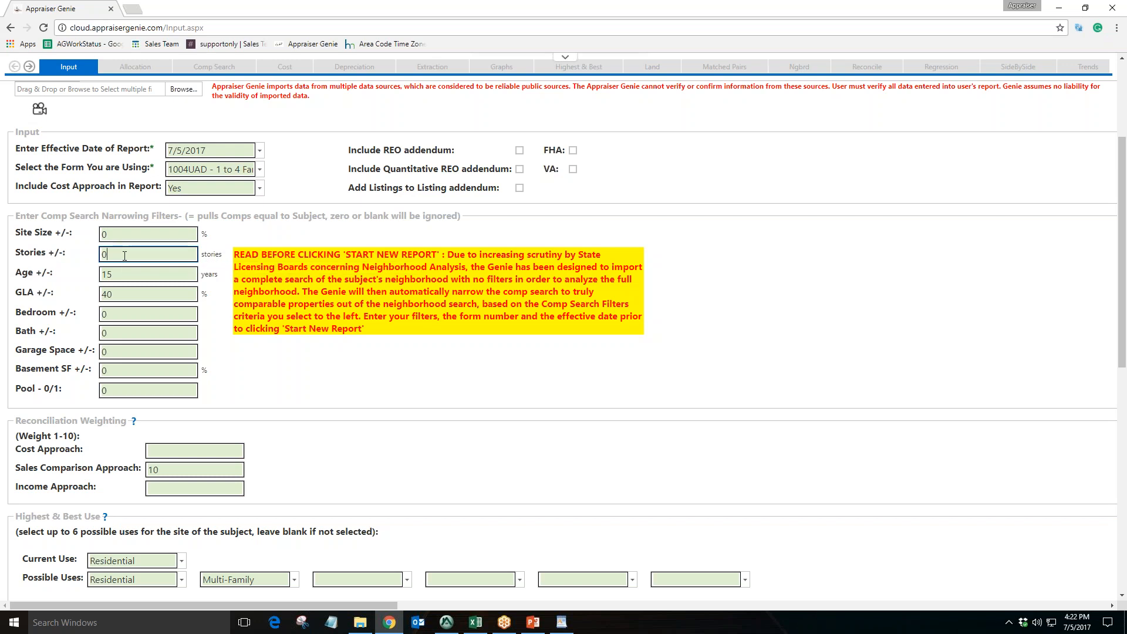
{"action": "left_click", "coordinate": [117, 315]}
{"action": "left_click", "coordinate": [116, 334]}
{"action": "left_click", "coordinate": [116, 352]}
{"action": "left_click", "coordinate": [116, 369]}
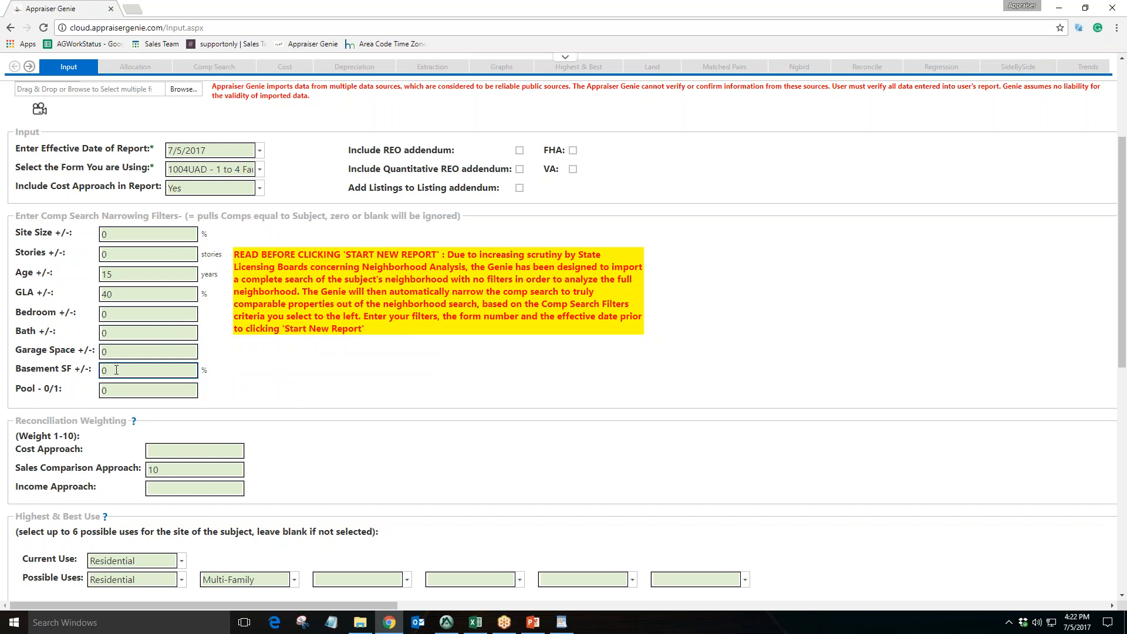
{"action": "left_click", "coordinate": [121, 353]}
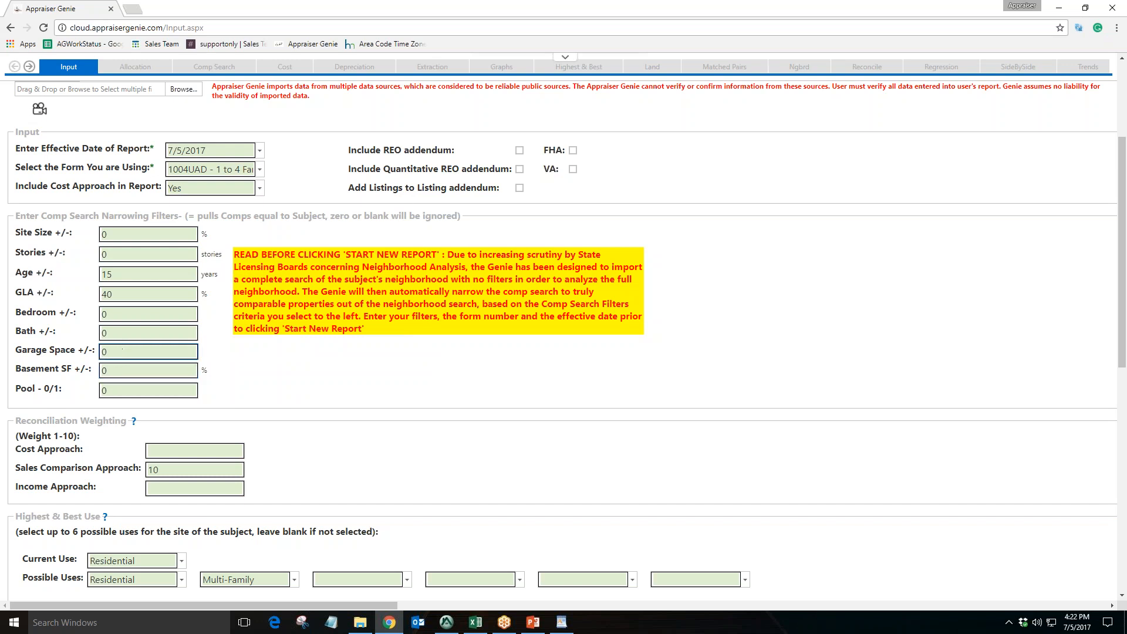
{"action": "left_click", "coordinate": [129, 371]}
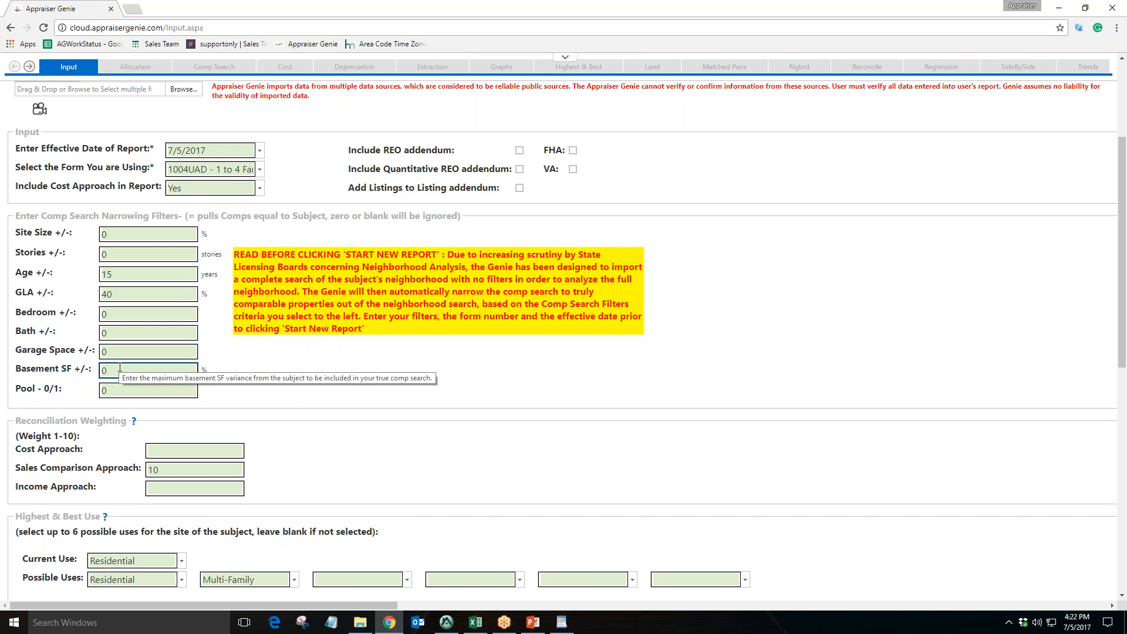
{"action": "left_click", "coordinate": [125, 294]}
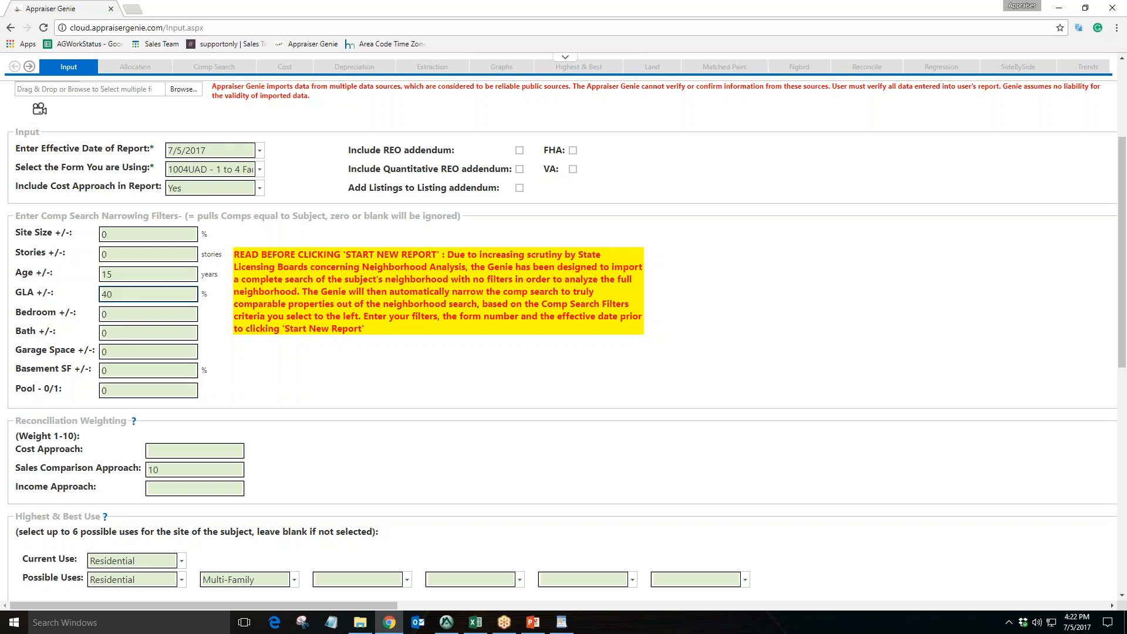
{"action": "left_click", "coordinate": [138, 272]}
{"action": "left_click", "coordinate": [144, 234]}
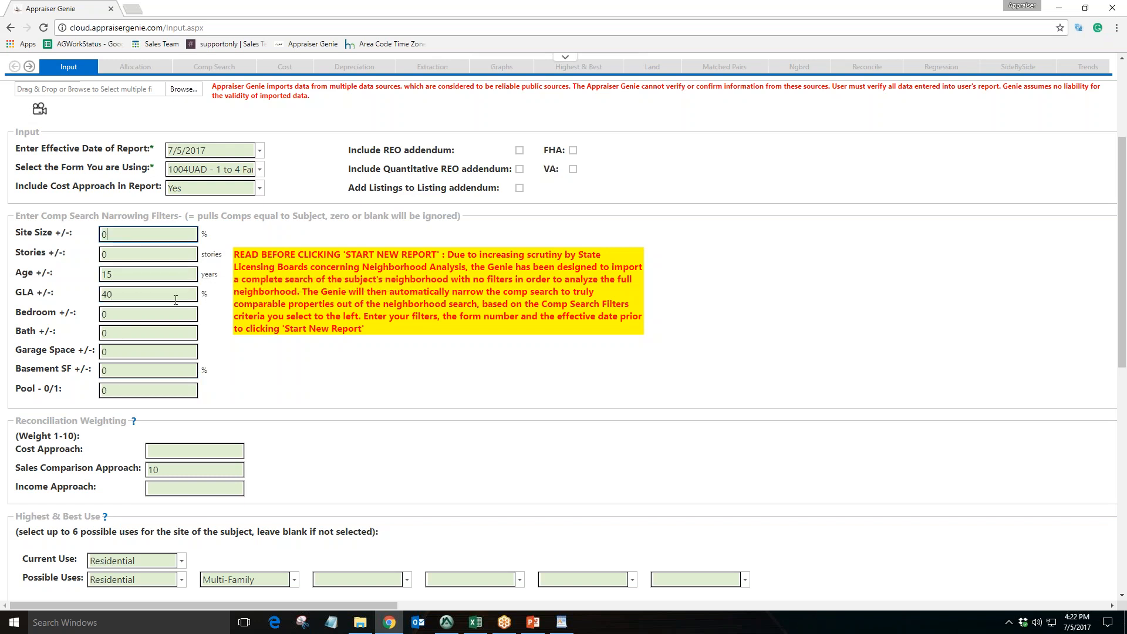
{"action": "key", "text": "Tab"}
{"action": "key", "text": "Tab"}
{"action": "key", "text": "Tab"}
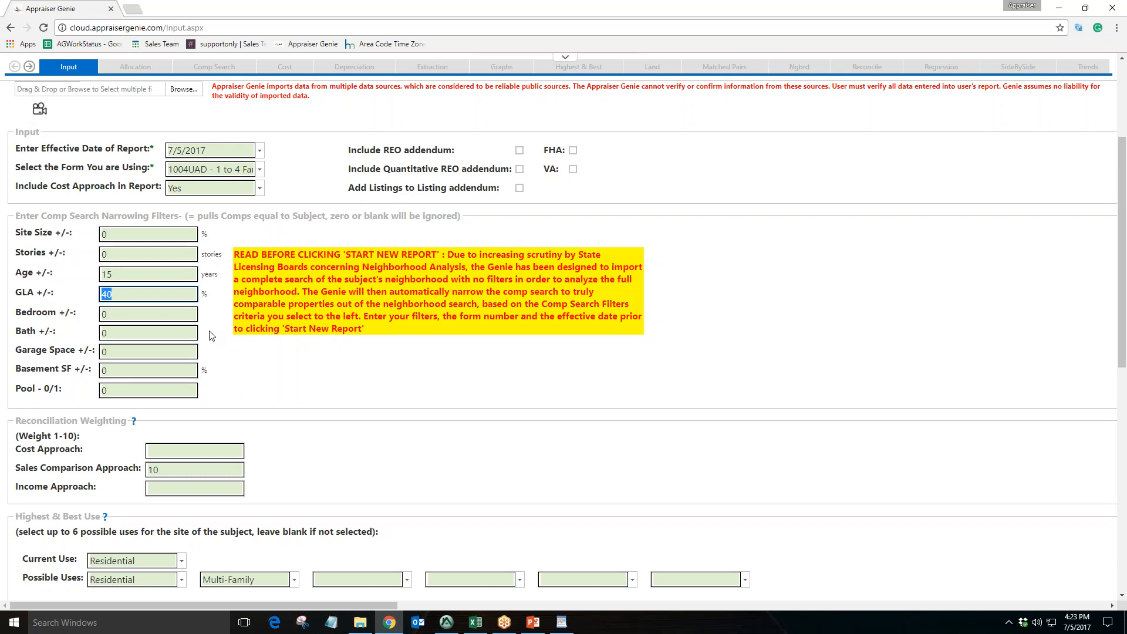
{"action": "left_click", "coordinate": [136, 297]}
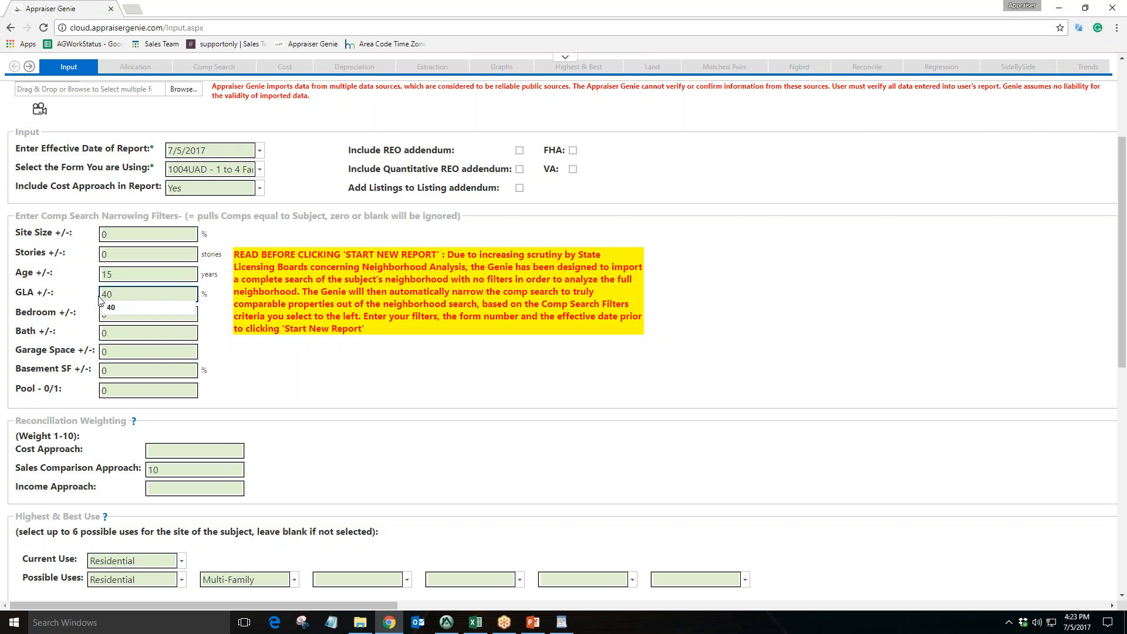
{"action": "left_click", "coordinate": [212, 340]}
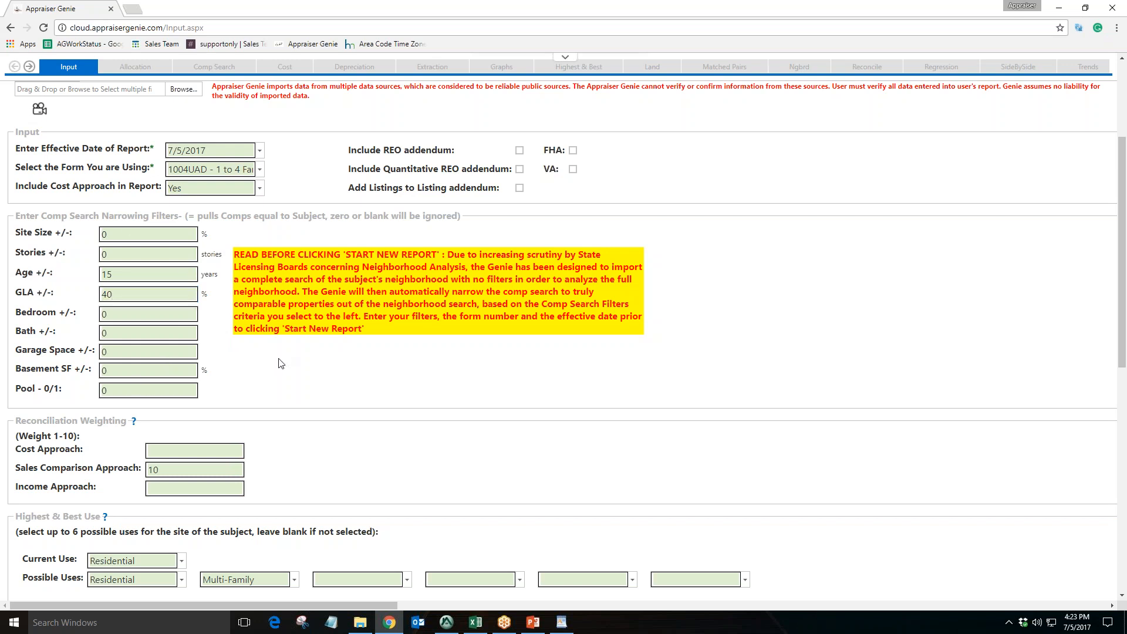
Try weighting Sales Comparison Approach 8 and Cost Approach 2 in Reconciliation Weighting, then restore Sales Comparison to 10
{"action": "scroll", "coordinate": [280, 363], "scroll_direction": "down", "scroll_amount": 2}
{"action": "left_click_drag", "start_coordinate": [37, 303], "coordinate": [160, 337]}
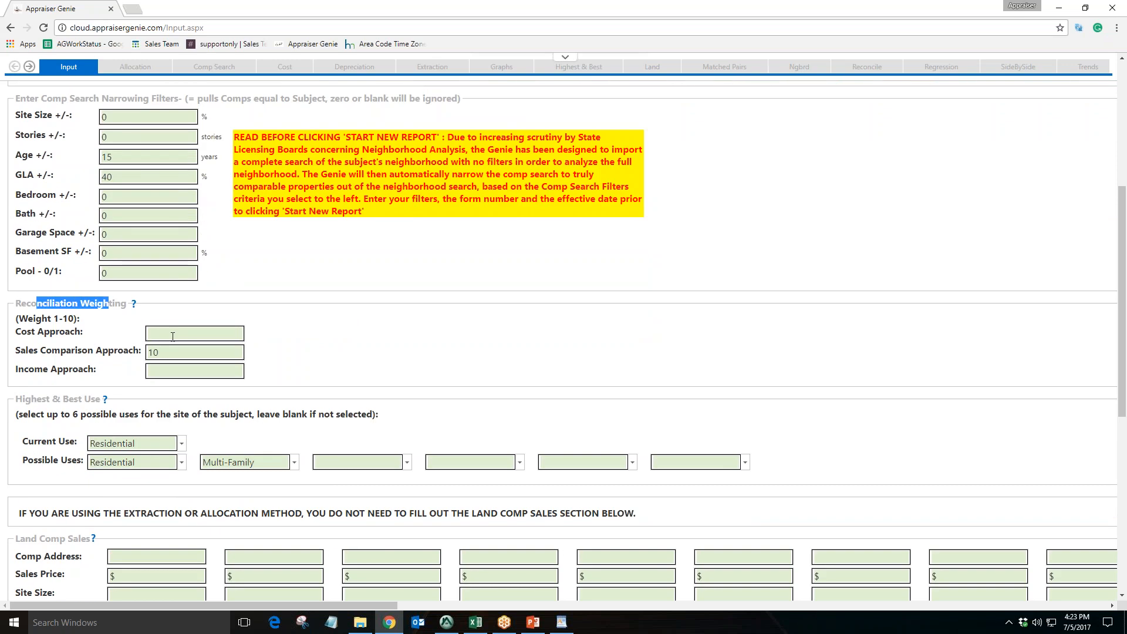
{"action": "left_click_drag", "start_coordinate": [22, 332], "coordinate": [63, 371]}
{"action": "left_click", "coordinate": [178, 352]}
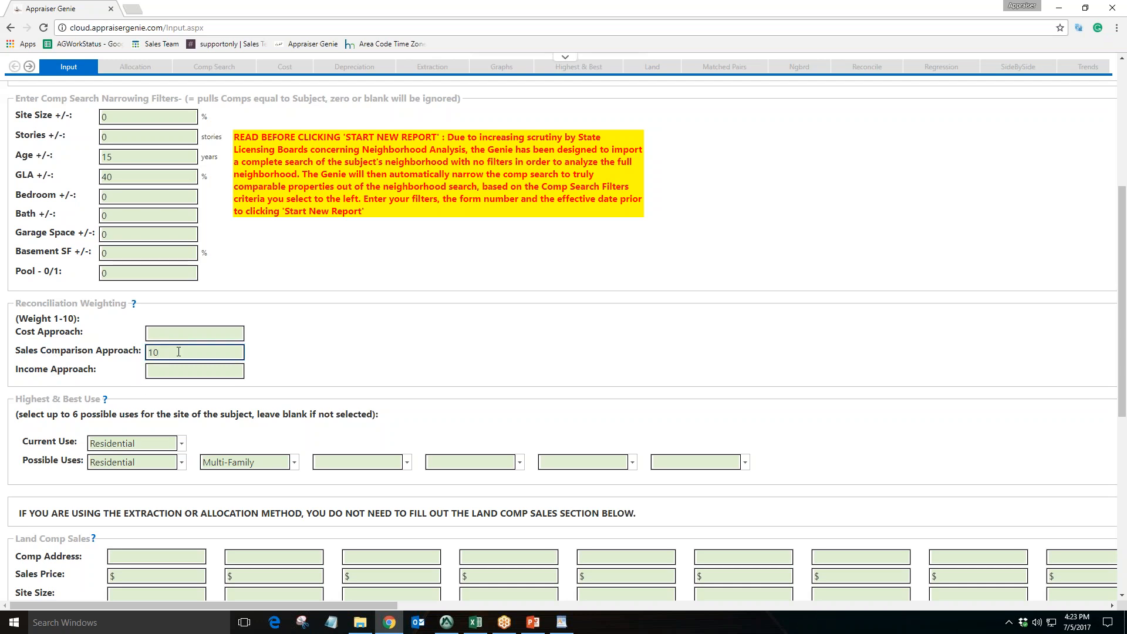
{"action": "double_click", "coordinate": [178, 352]}
{"action": "left_click", "coordinate": [271, 359]}
{"action": "double_click", "coordinate": [182, 355]}
{"action": "type", "text": "8"}
{"action": "left_click", "coordinate": [148, 333]}
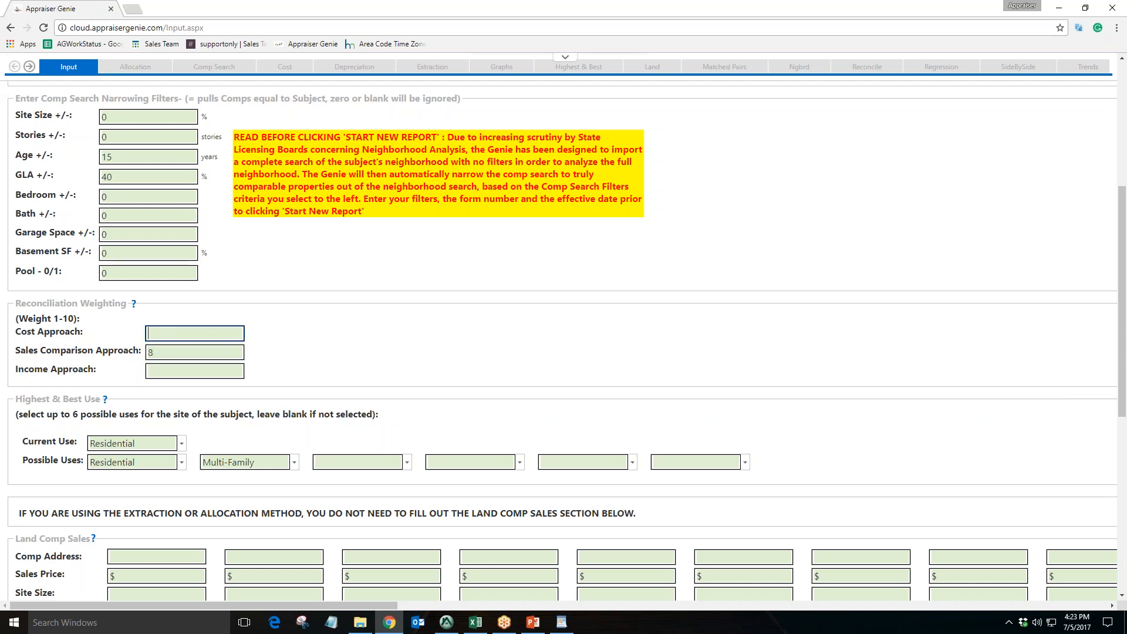
{"action": "type", "text": "2"}
{"action": "left_click", "coordinate": [179, 353]}
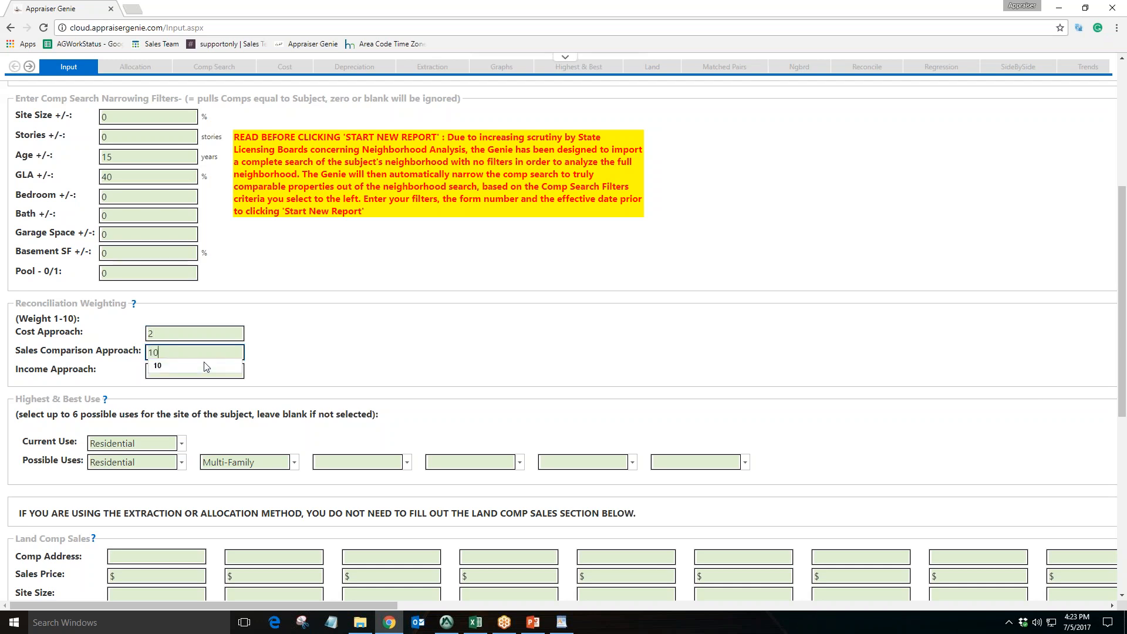
{"action": "left_click", "coordinate": [161, 365]}
{"action": "key", "text": "BackSpace"}
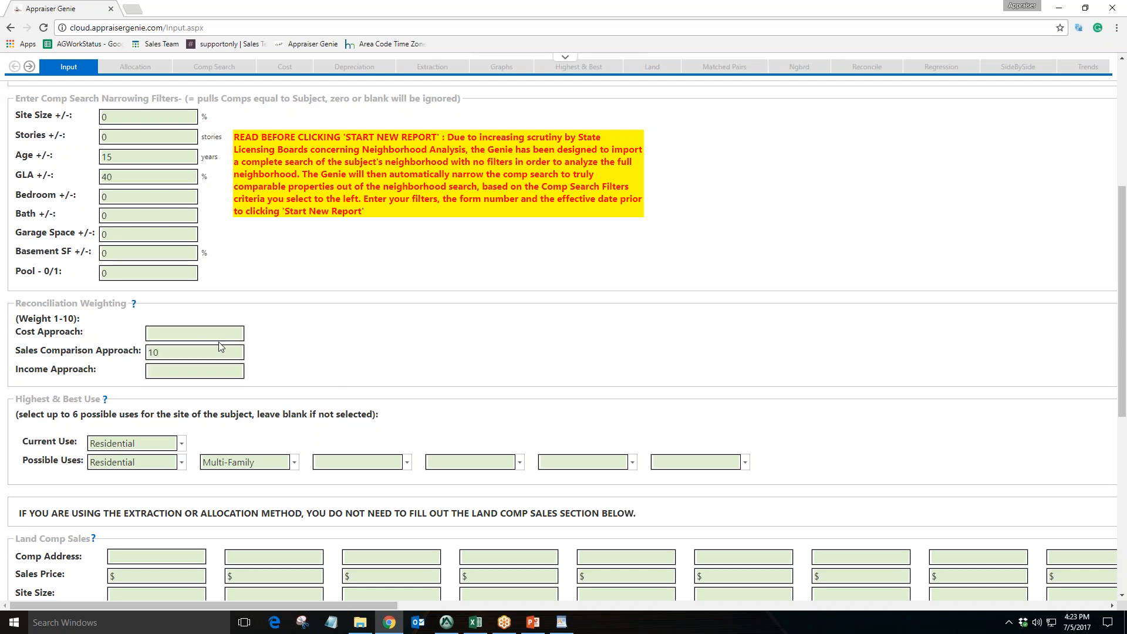
Clear the Multi-Family entry from the second Possible Uses field under Highest & Best Use
{"action": "left_click", "coordinate": [215, 370]}
{"action": "scroll", "coordinate": [328, 361], "scroll_direction": "down", "scroll_amount": 2}
{"action": "left_click_drag", "start_coordinate": [26, 281], "coordinate": [90, 281]}
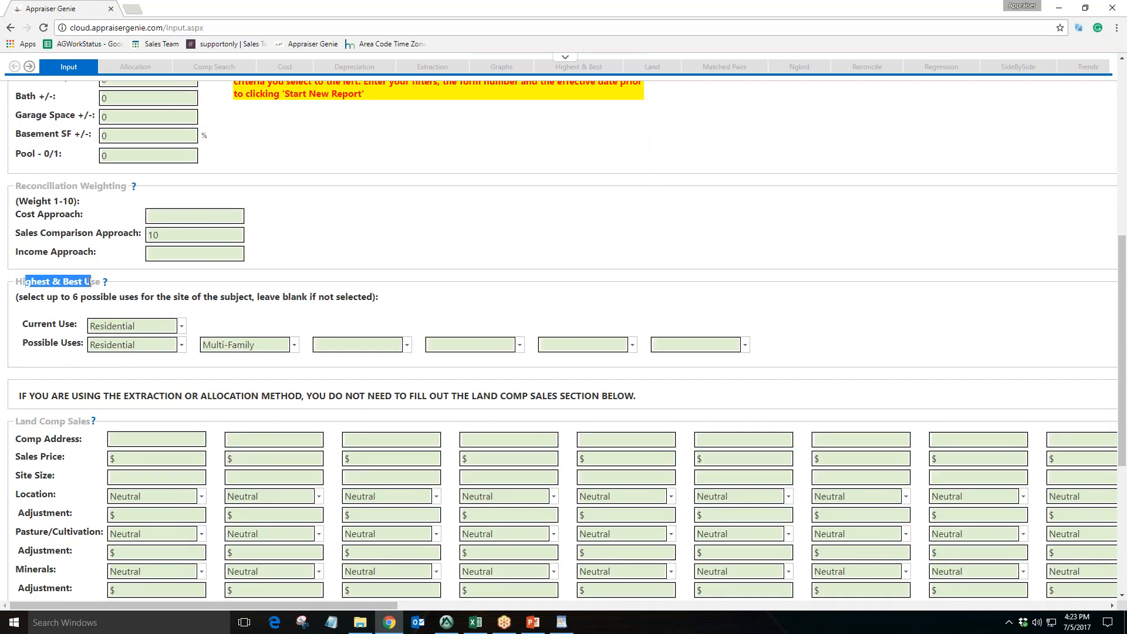
{"action": "left_click_drag", "start_coordinate": [41, 324], "coordinate": [72, 343]}
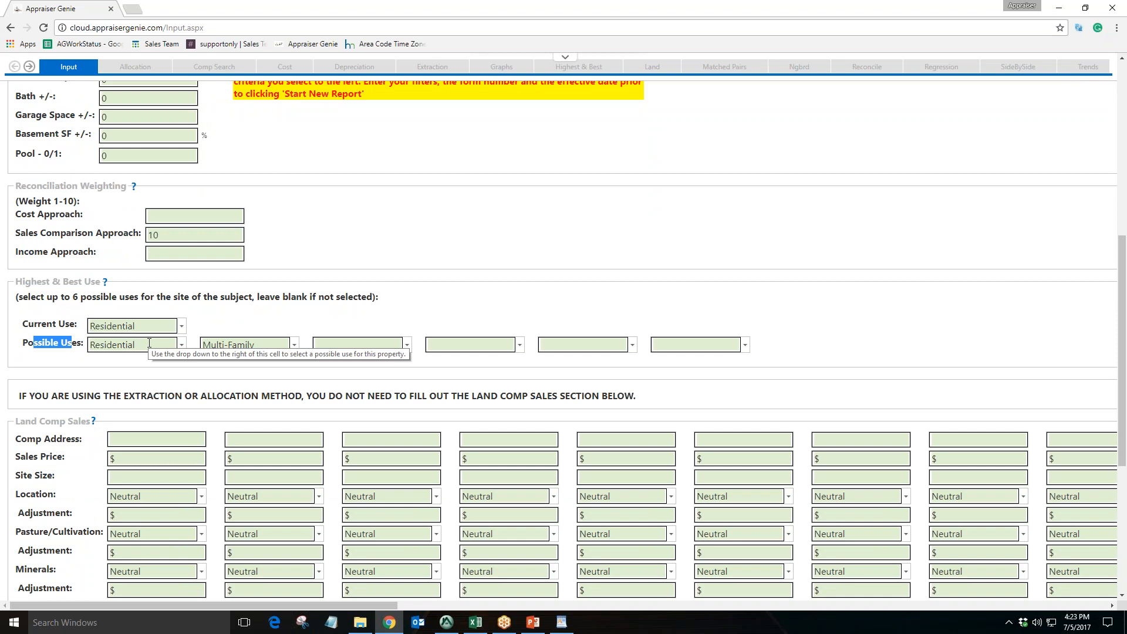
{"action": "left_click", "coordinate": [212, 345]}
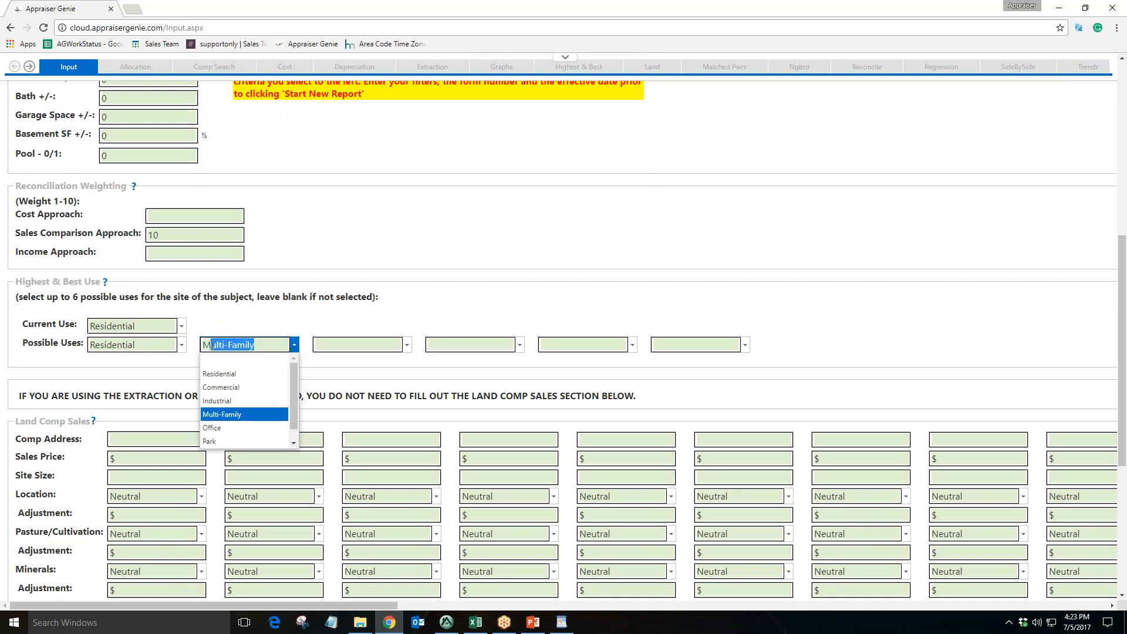
{"action": "left_click", "coordinate": [266, 317]}
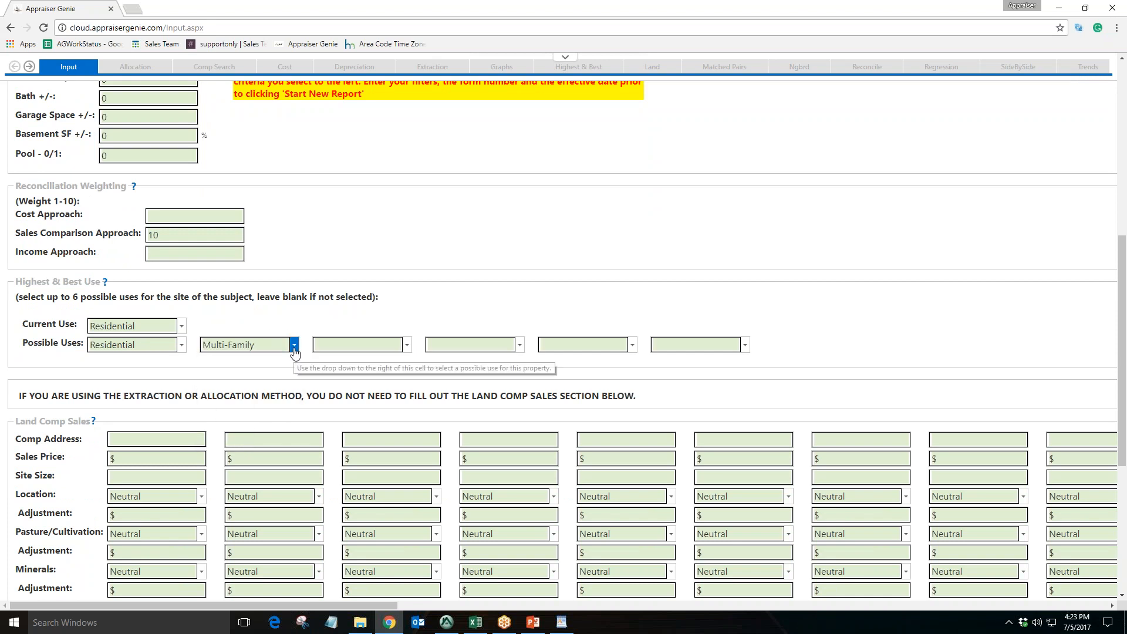
{"action": "left_click", "coordinate": [294, 347]}
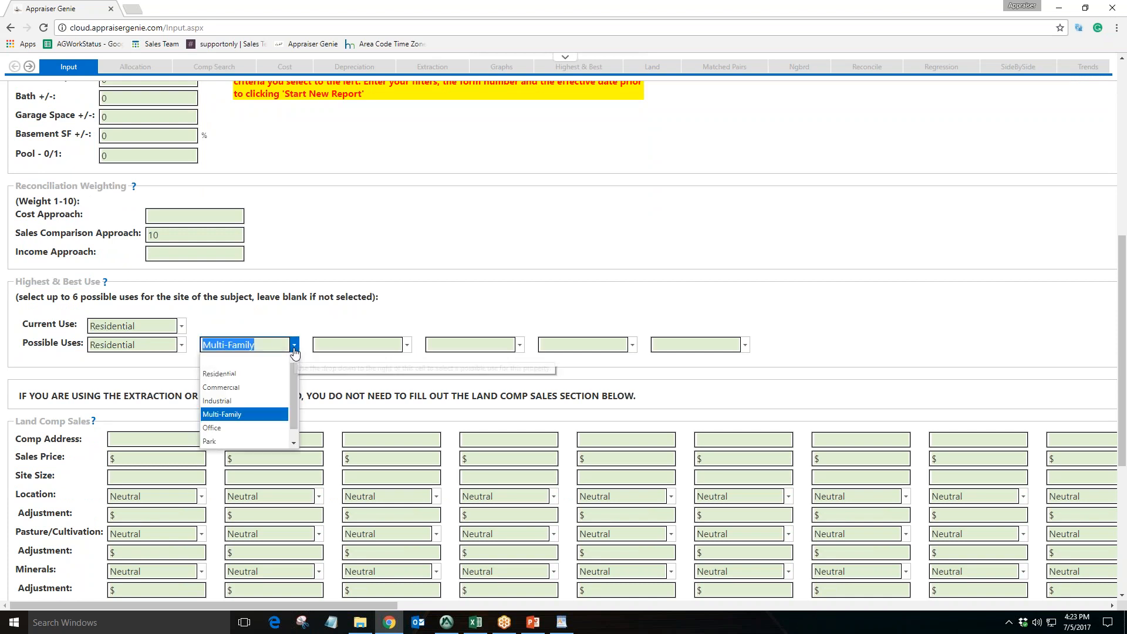
{"action": "left_click", "coordinate": [255, 362]}
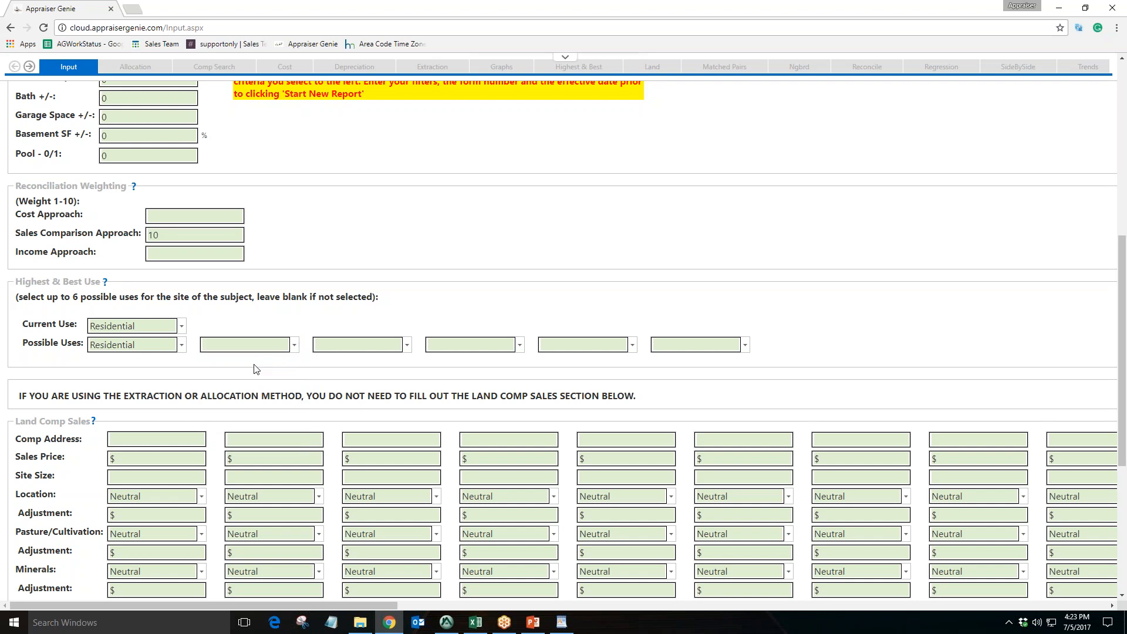
Examine the Land Comp Sales fields, including comp address, sales price and site size
{"action": "scroll", "coordinate": [36, 258], "scroll_direction": "down", "scroll_amount": 3}
{"action": "left_click_drag", "start_coordinate": [26, 245], "coordinate": [74, 246]}
{"action": "left_click", "coordinate": [151, 265]}
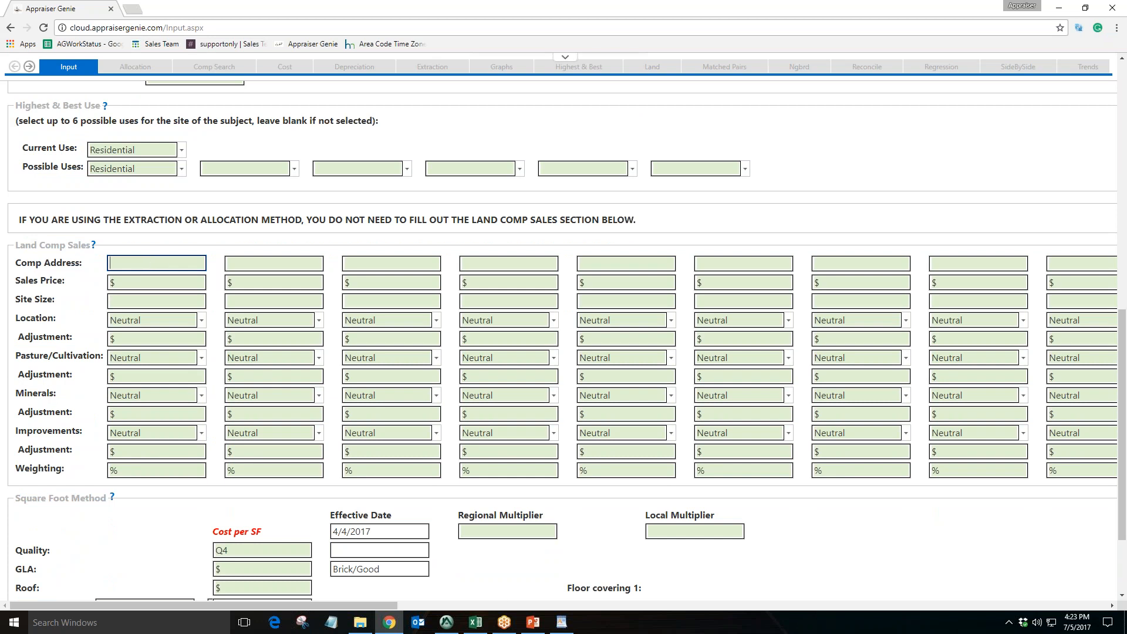
{"action": "left_click_drag", "start_coordinate": [30, 265], "coordinate": [56, 301]}
{"action": "left_click", "coordinate": [124, 281]}
{"action": "left_click", "coordinate": [143, 306]}
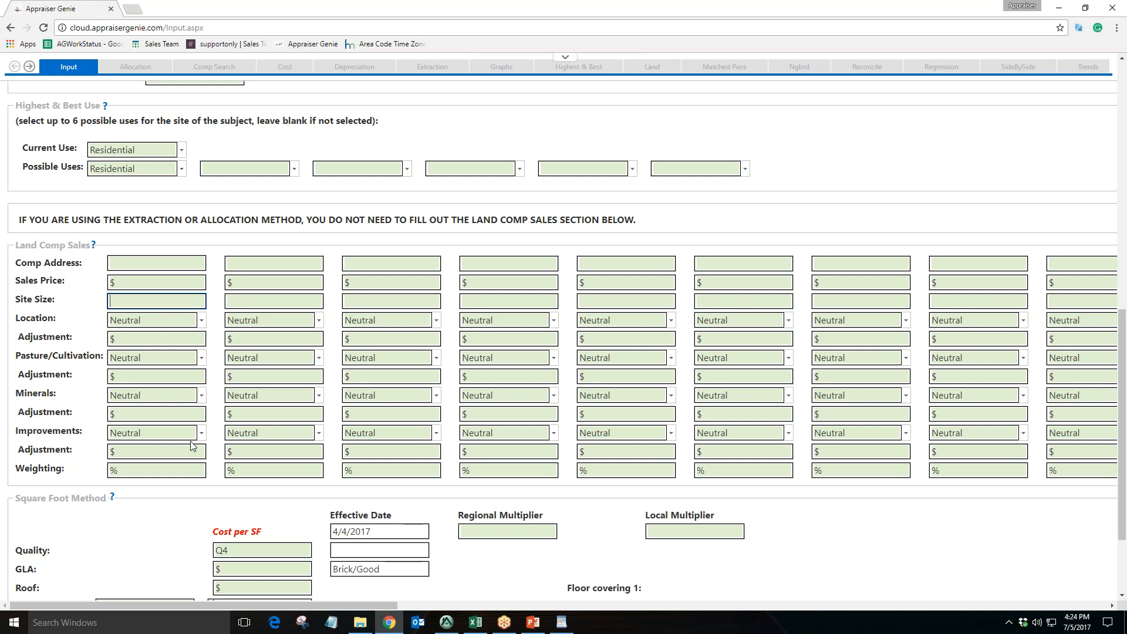
{"action": "left_click", "coordinate": [156, 263]}
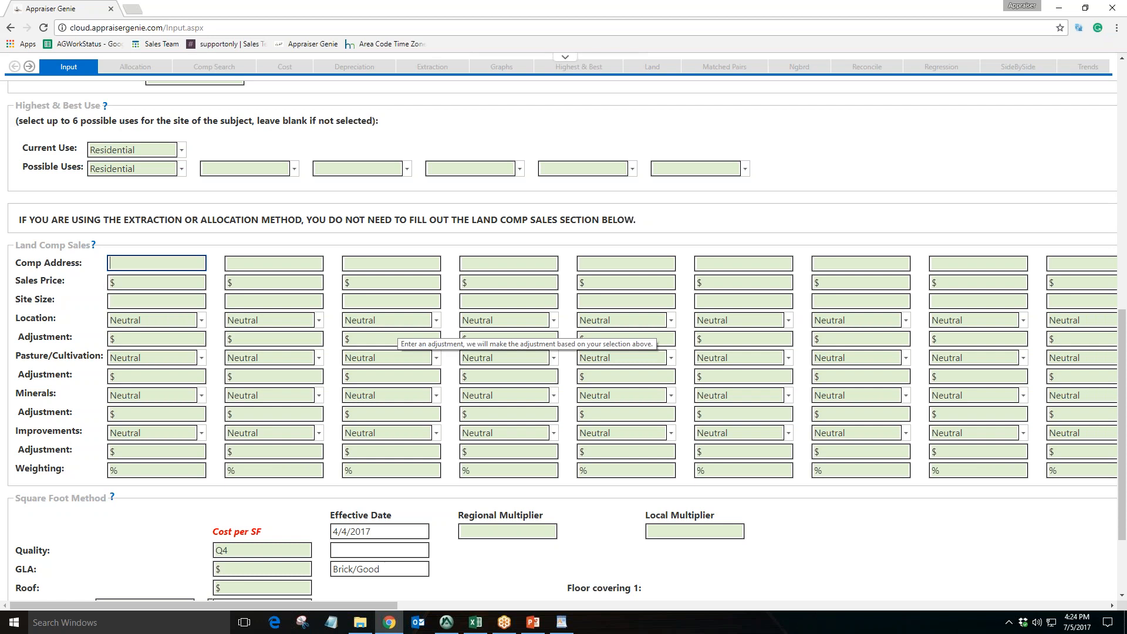
Examine the Square Foot Method cost fields such as Quality, GLA and Roof
{"action": "scroll", "coordinate": [397, 332], "scroll_direction": "down", "scroll_amount": 3}
{"action": "left_click", "coordinate": [25, 381]}
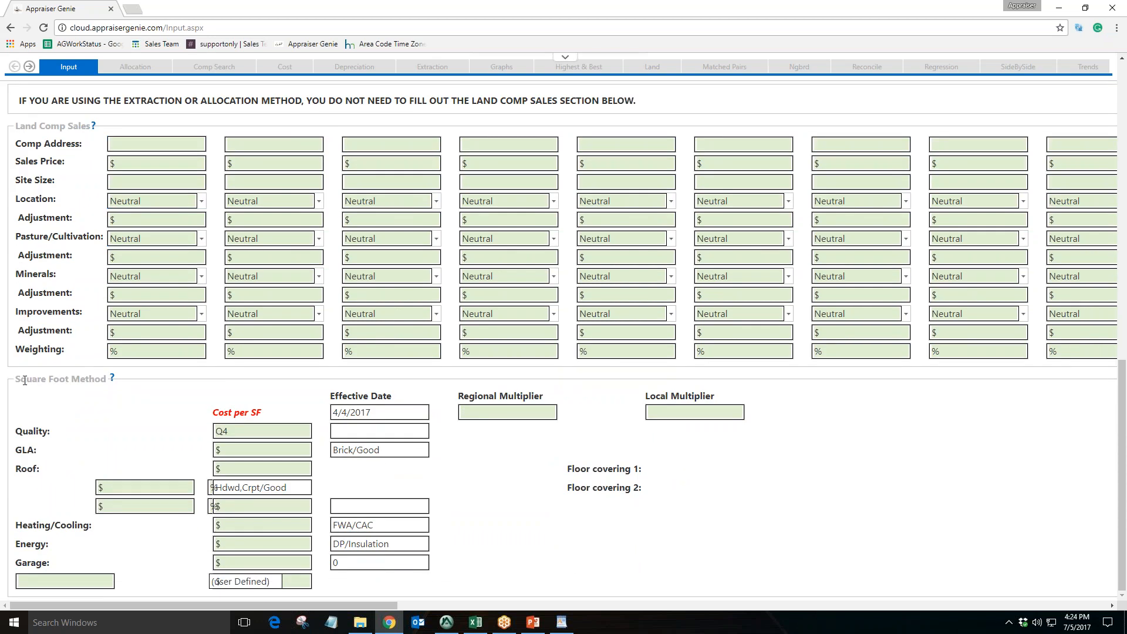
{"action": "left_click_drag", "start_coordinate": [24, 381], "coordinate": [97, 382]}
{"action": "left_click", "coordinate": [263, 433]}
{"action": "left_click", "coordinate": [257, 468]}
{"action": "key", "text": "Tab"}
{"action": "left_click", "coordinate": [267, 449]}
{"action": "left_click", "coordinate": [259, 468]}
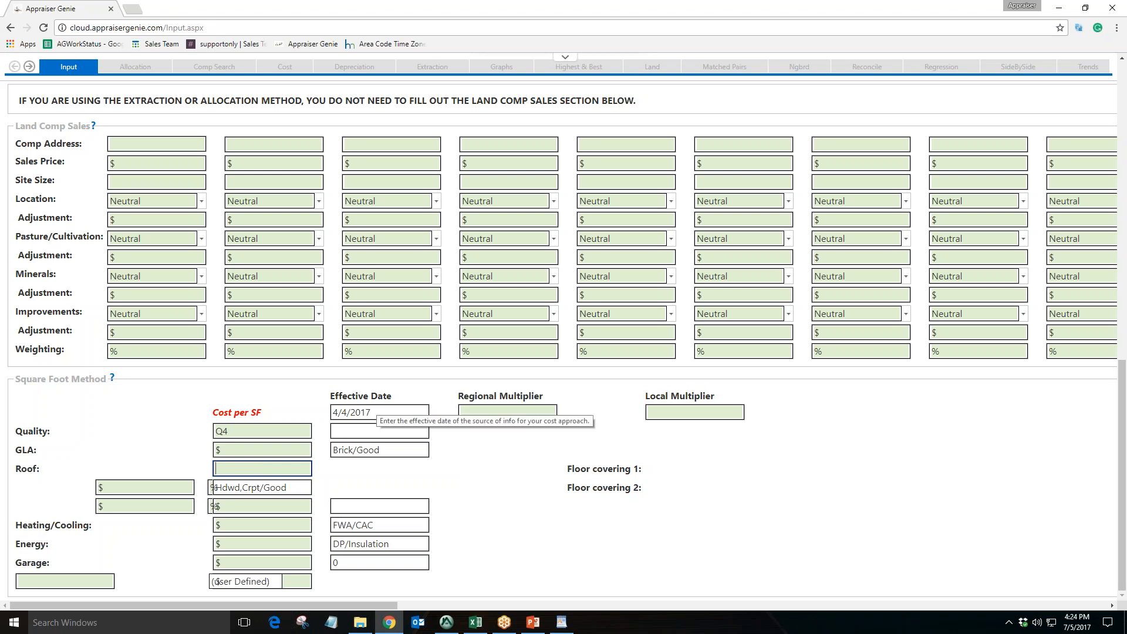
{"action": "left_click", "coordinate": [267, 449]}
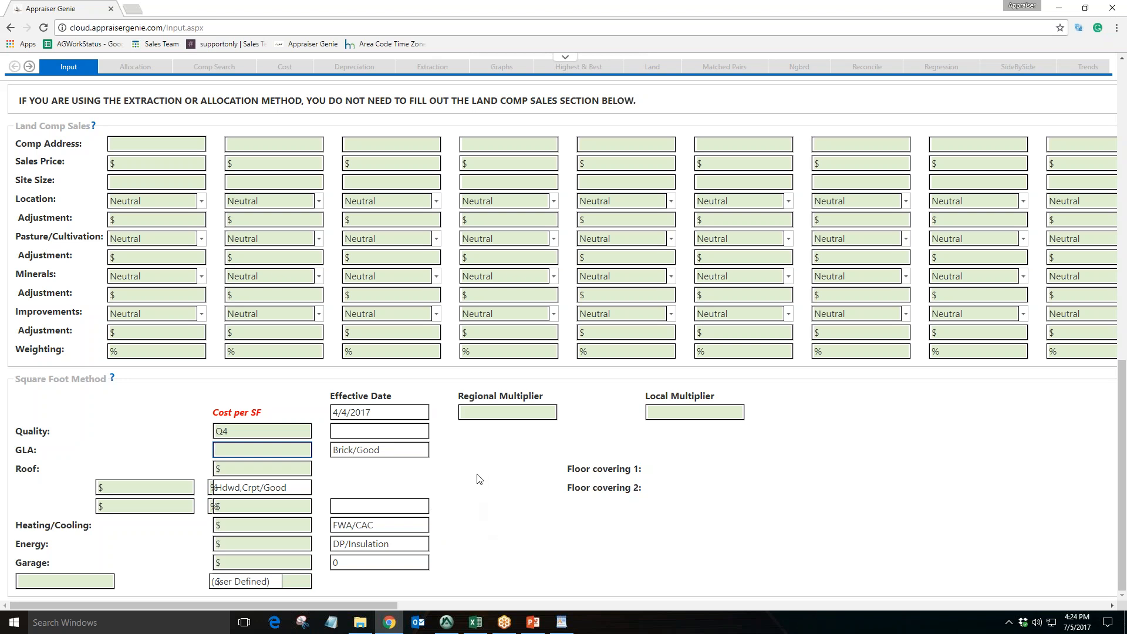
{"action": "scroll", "coordinate": [477, 478], "scroll_direction": "up", "scroll_amount": 12}
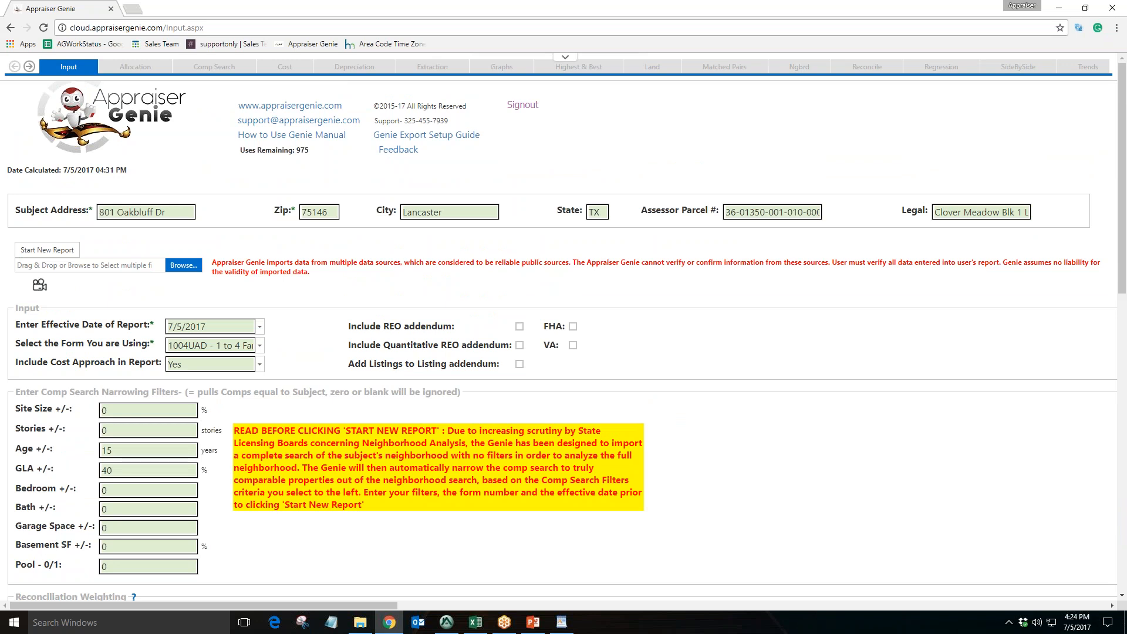
{"action": "left_click", "coordinate": [196, 266]}
{"action": "left_click", "coordinate": [187, 266]}
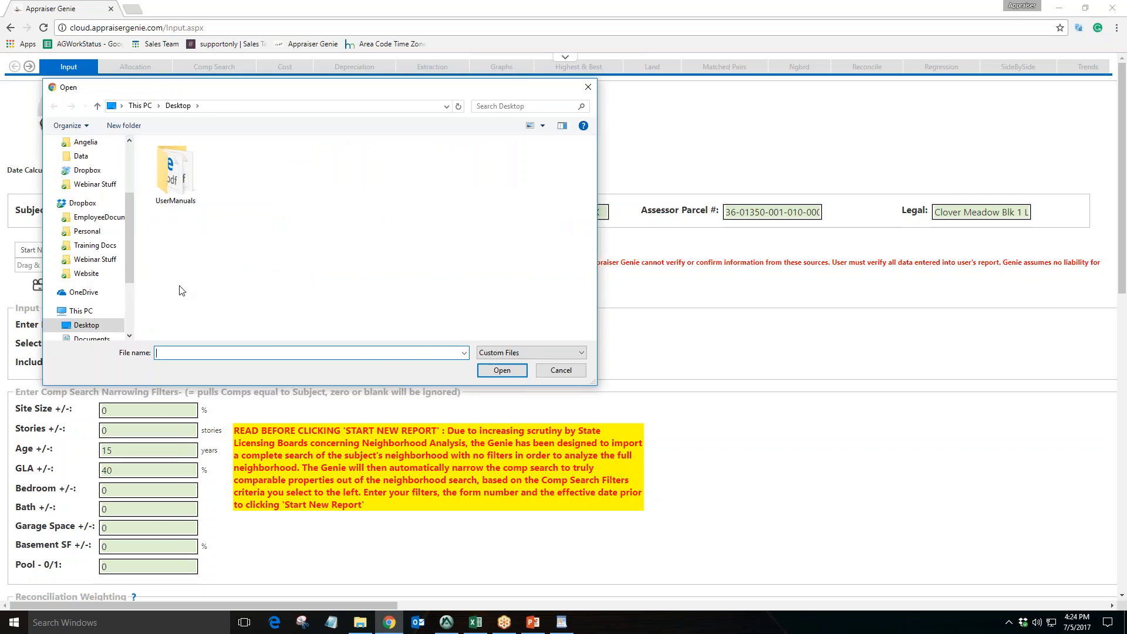
{"action": "left_click", "coordinate": [88, 203]}
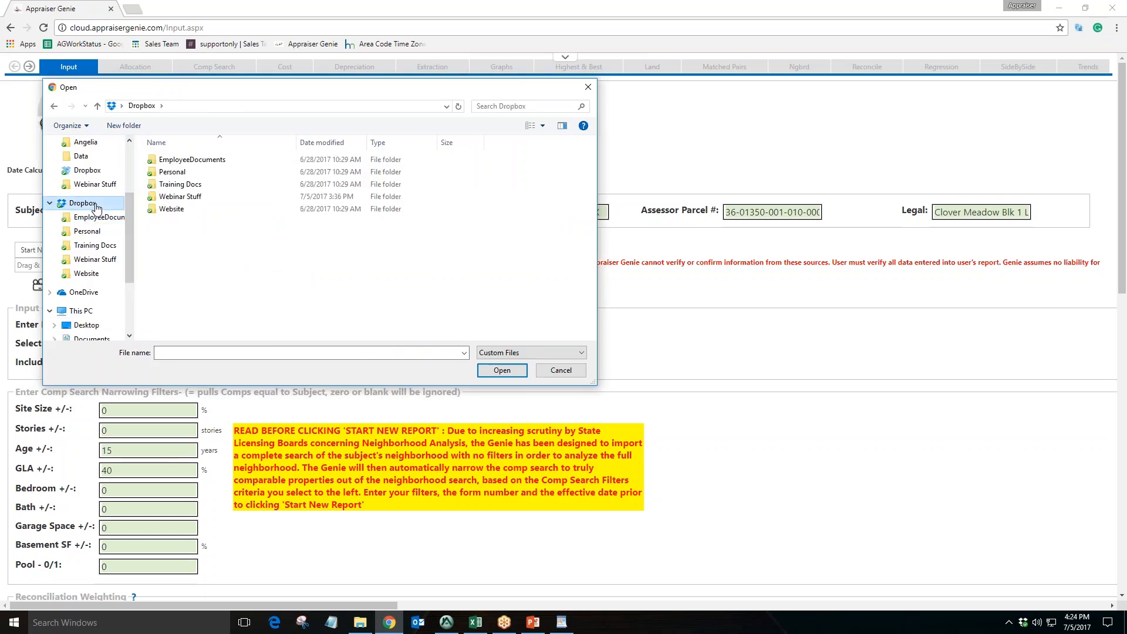
{"action": "left_click", "coordinate": [203, 199]}
{"action": "double_click", "coordinate": [203, 199]}
{"action": "left_click", "coordinate": [220, 171]}
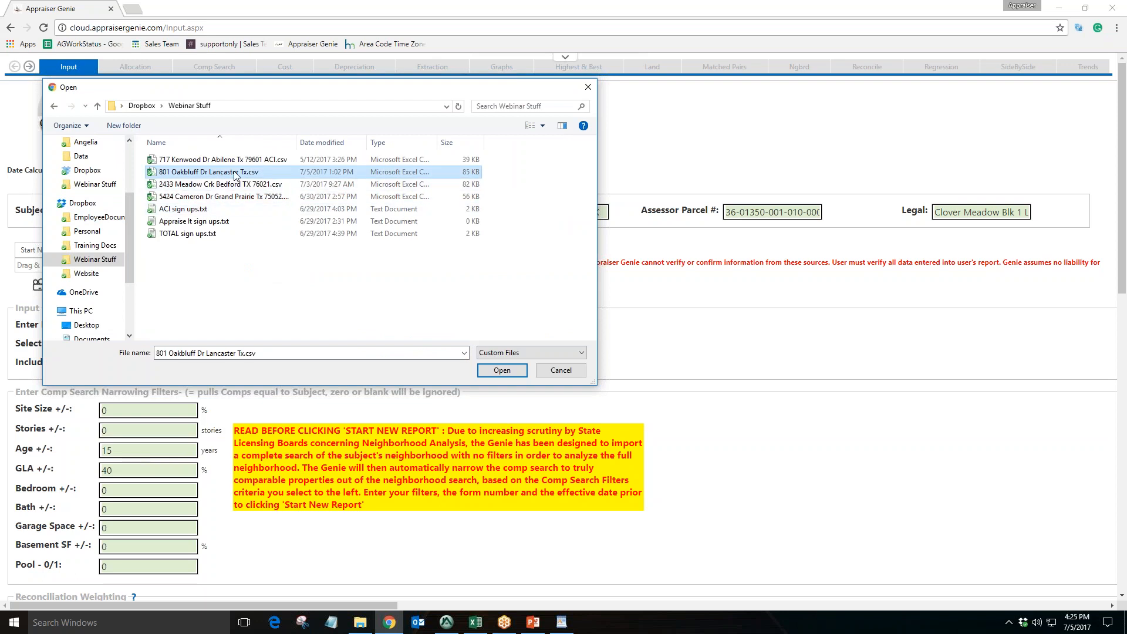
{"action": "left_click_drag", "start_coordinate": [225, 176], "coordinate": [223, 175]}
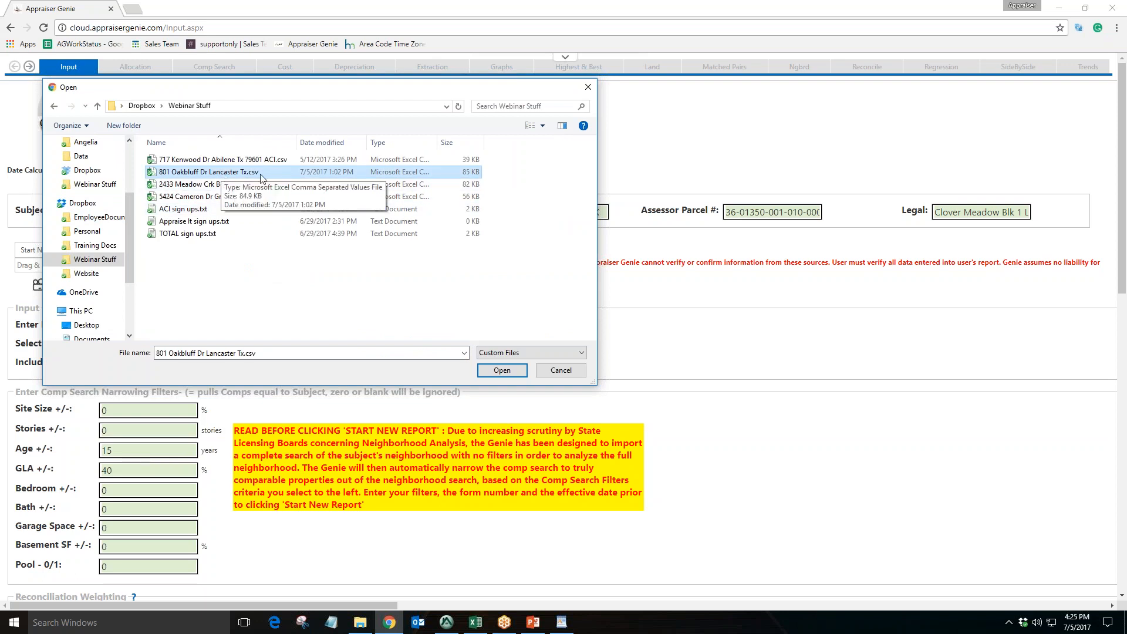
{"action": "left_click", "coordinate": [507, 374]}
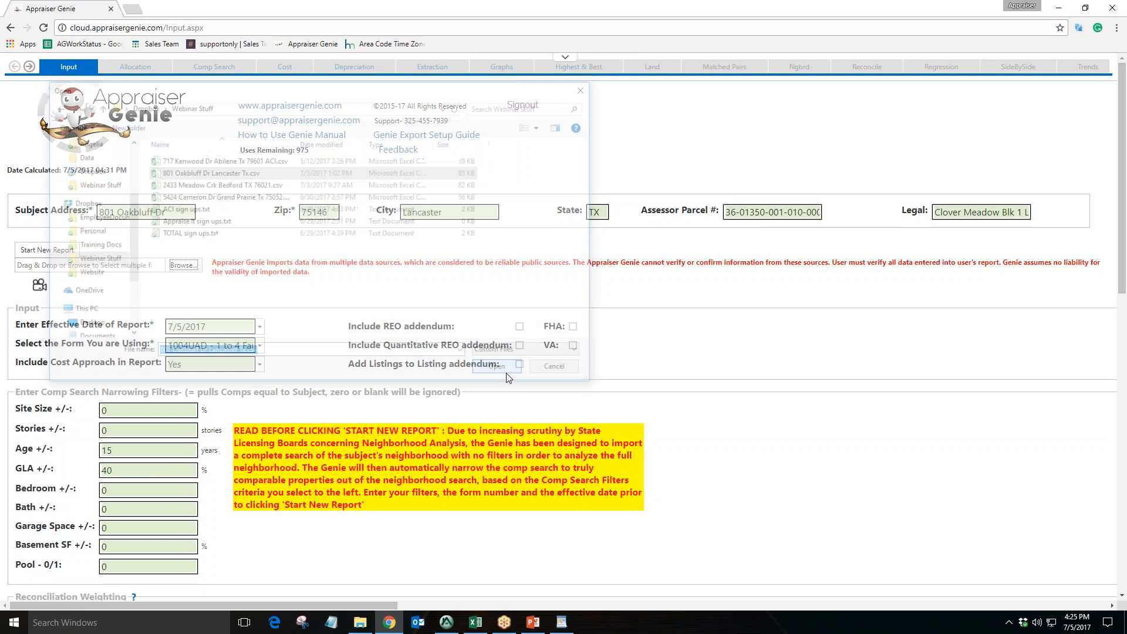
Set the data source for the imported Oakbluff file to NTREIS
{"action": "left_click_drag", "start_coordinate": [22, 290], "coordinate": [104, 290]}
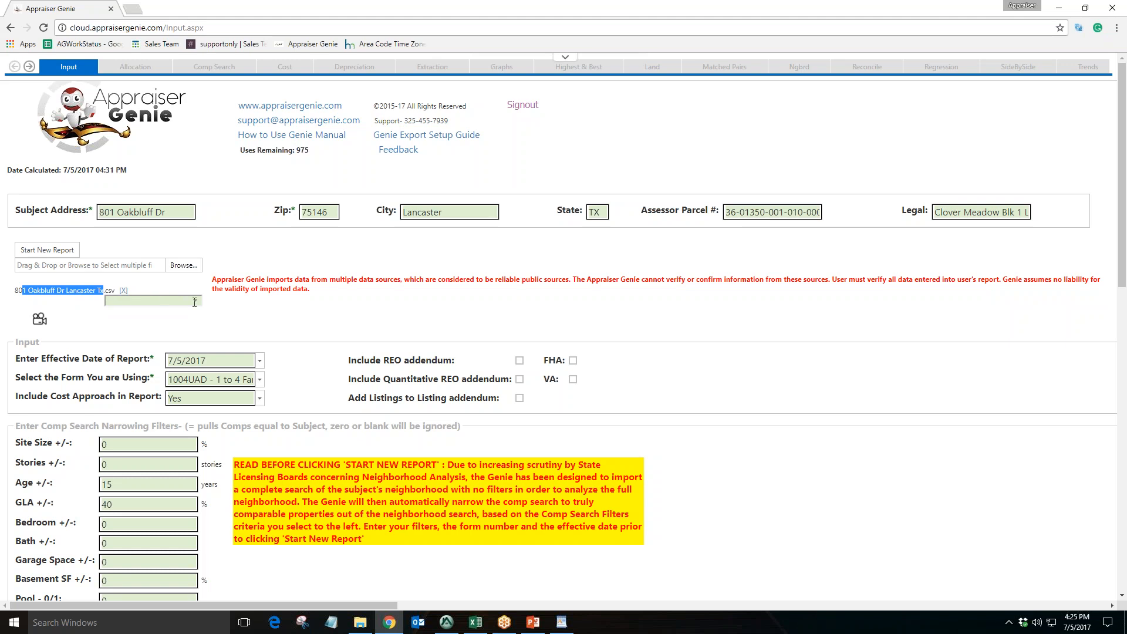
{"action": "left_click", "coordinate": [194, 302]}
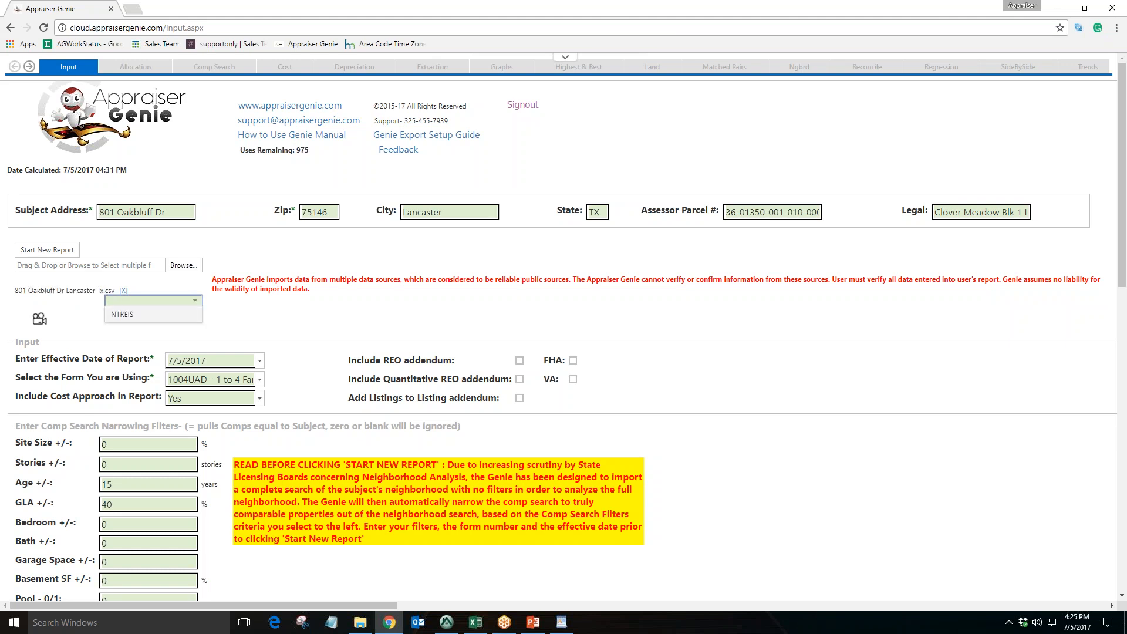
{"action": "left_click", "coordinate": [155, 314]}
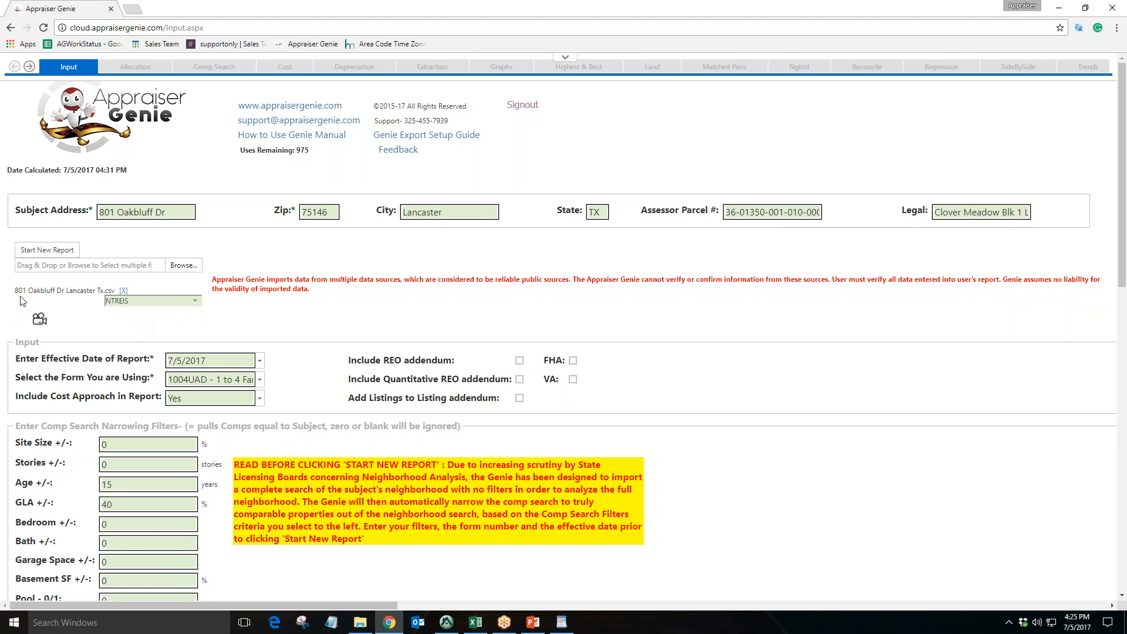
{"action": "left_click_drag", "start_coordinate": [22, 290], "coordinate": [89, 290]}
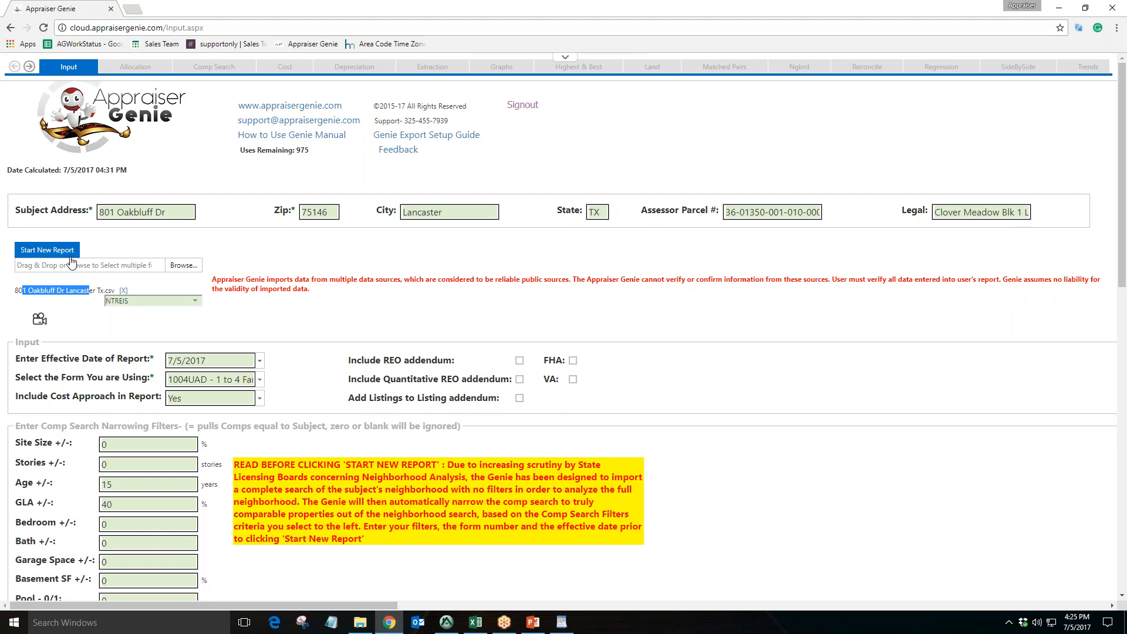
{"action": "left_click", "coordinate": [77, 317]}
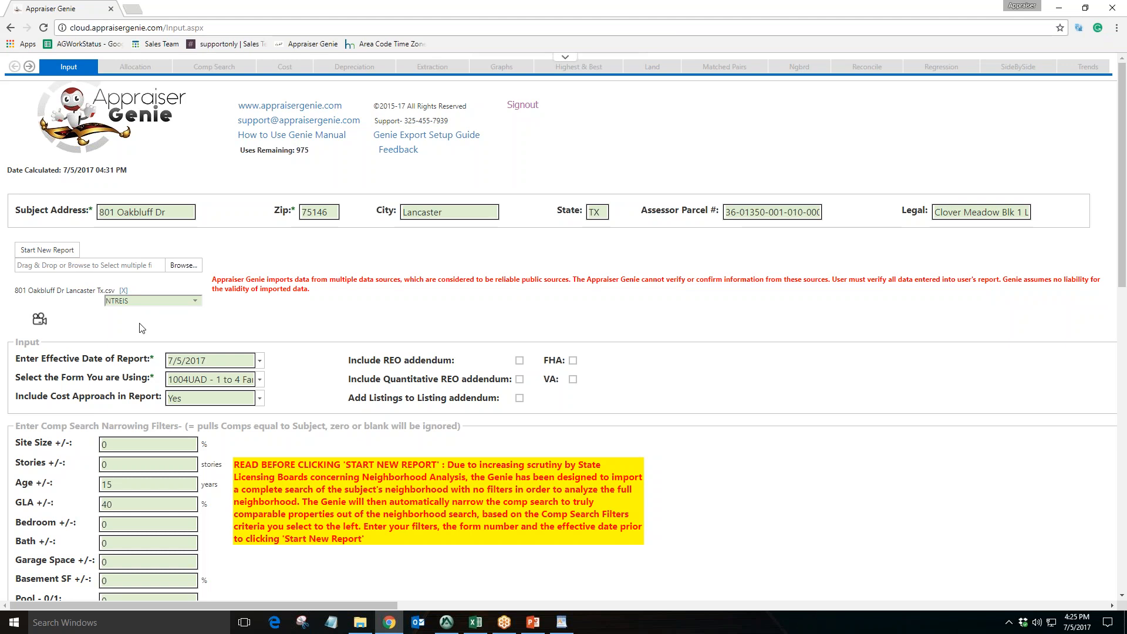
{"action": "left_click", "coordinate": [183, 266]}
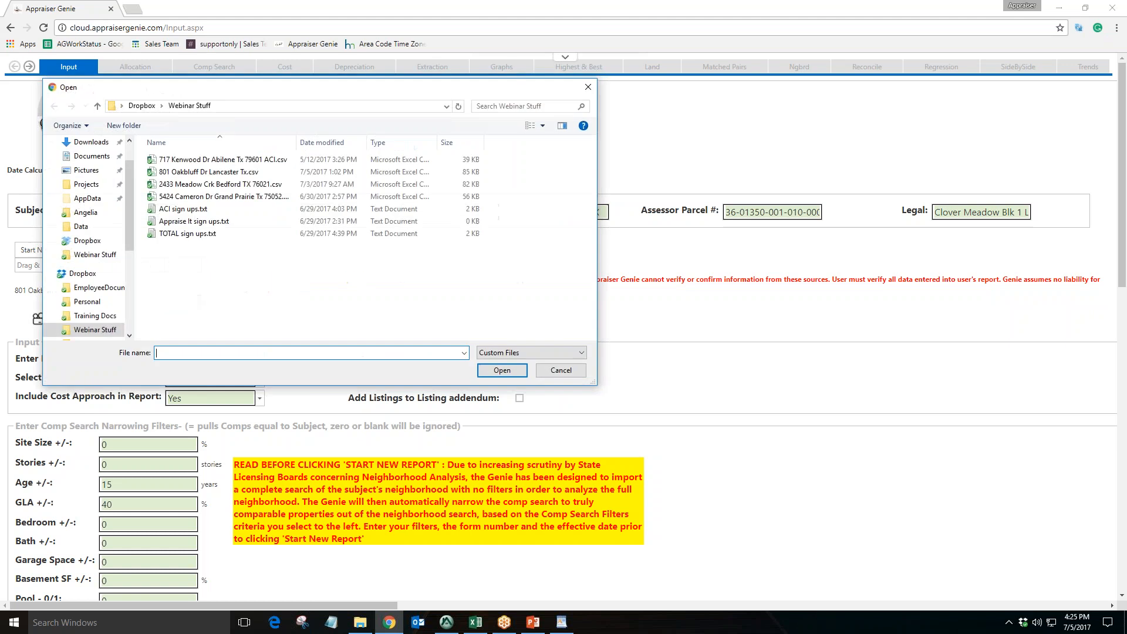
{"action": "double_click", "coordinate": [235, 166]}
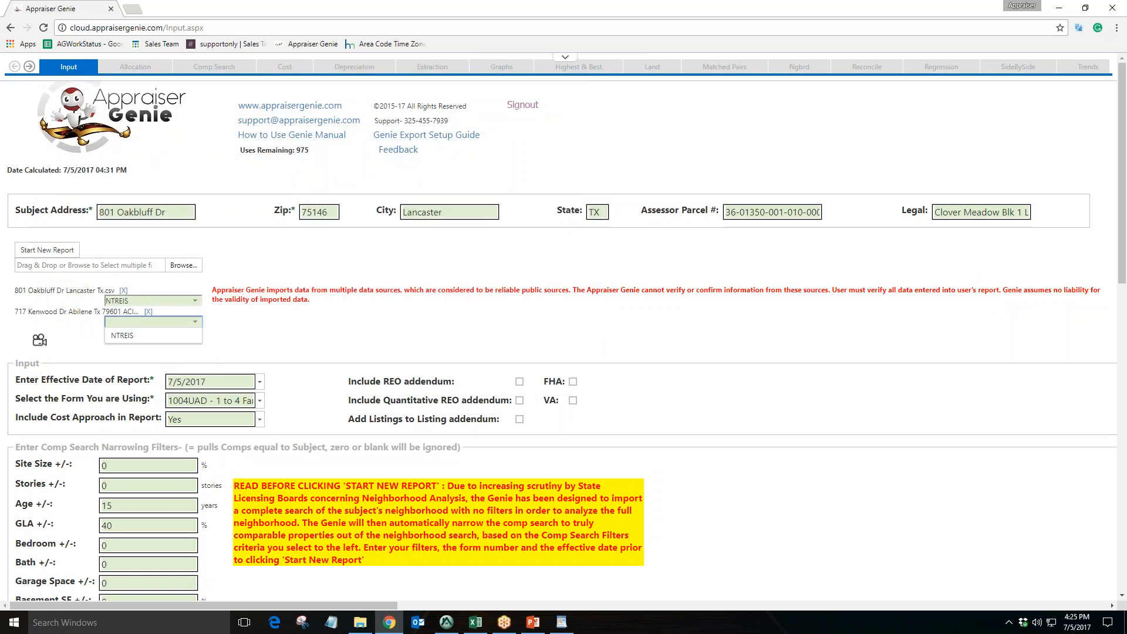
{"action": "type", "text": "ABOR"}
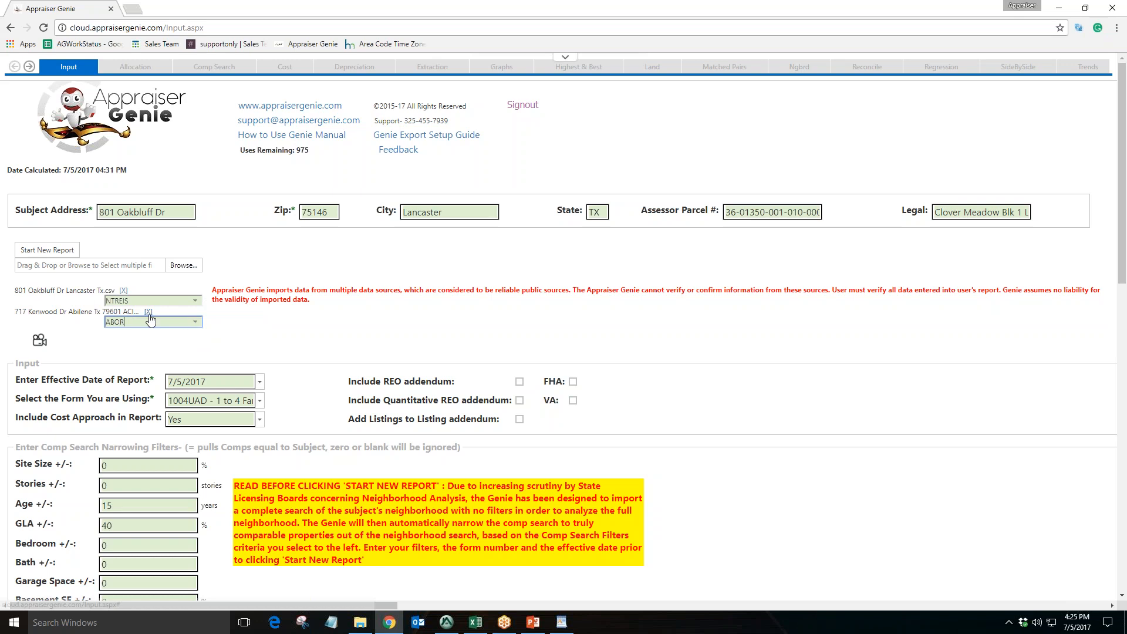
{"action": "left_click", "coordinate": [148, 311]}
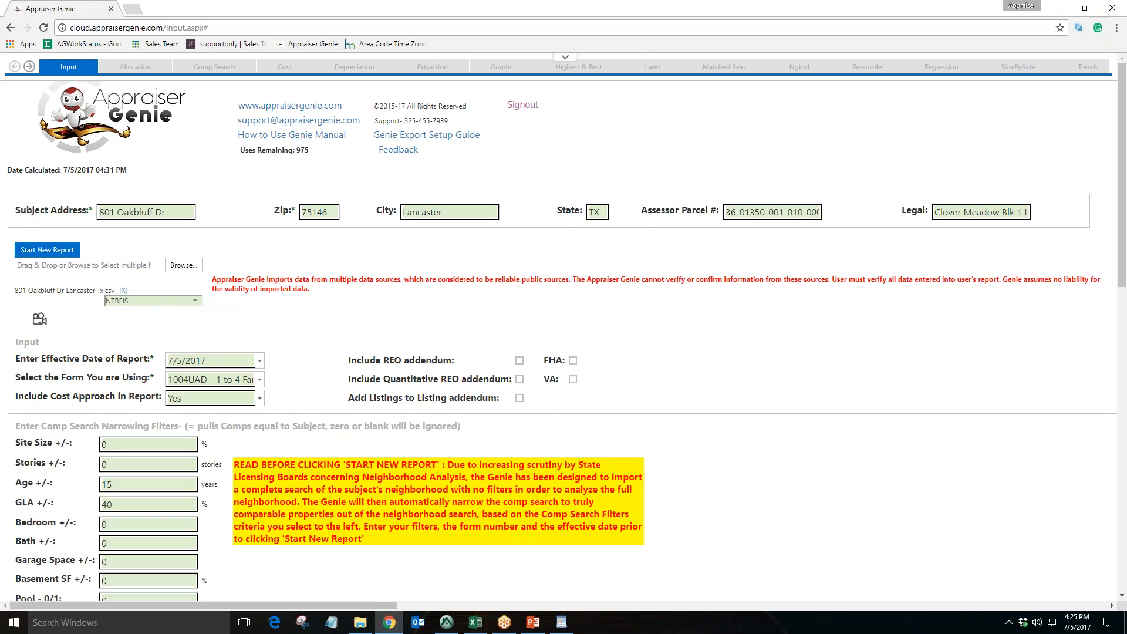
Start the new report from the imported Oakbluff data
{"action": "left_click", "coordinate": [47, 249]}
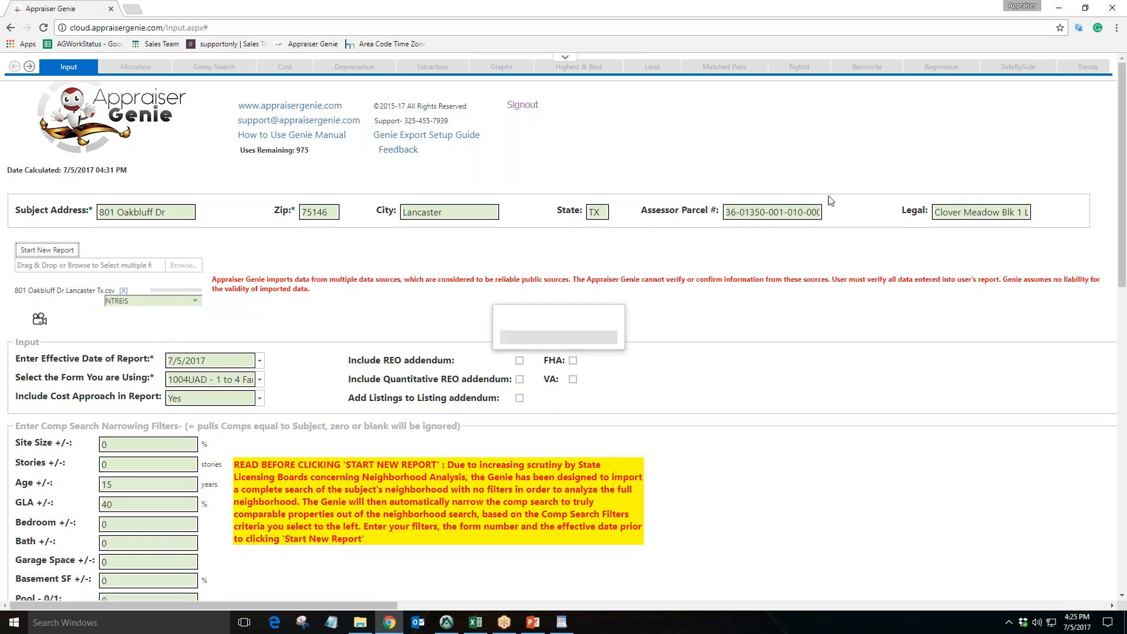
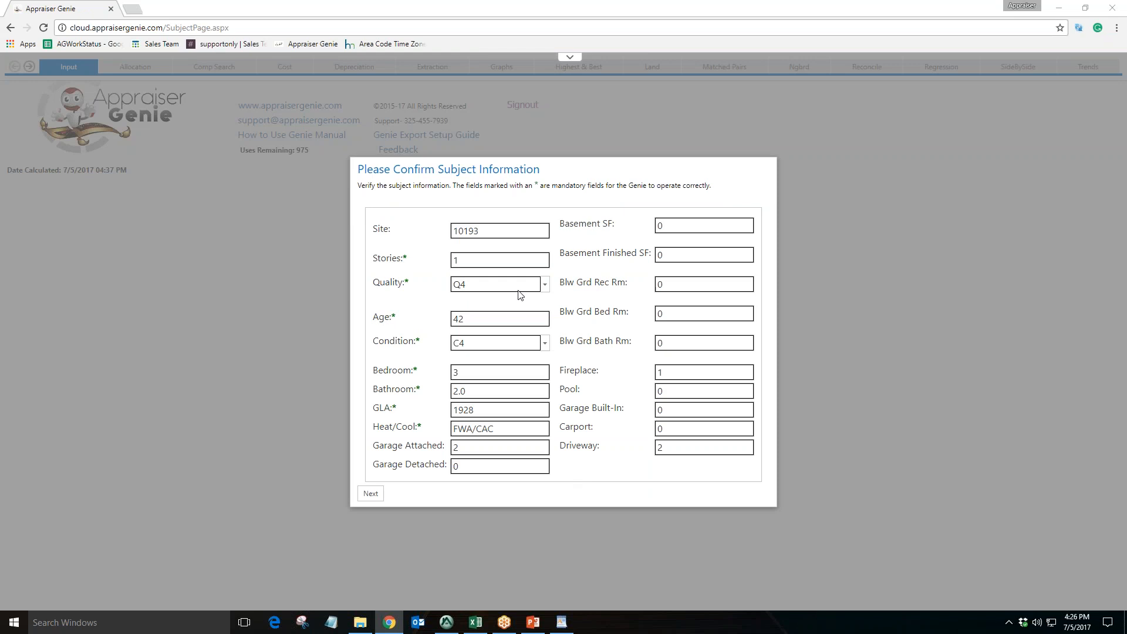
Switch to Appraise-It to review the subject column of the sales comparison grid, then return to the browser
{"action": "left_click", "coordinate": [446, 626]}
{"action": "scroll", "coordinate": [403, 506], "scroll_direction": "down", "scroll_amount": 20}
{"action": "scroll", "coordinate": [382, 477], "scroll_direction": "down", "scroll_amount": 3}
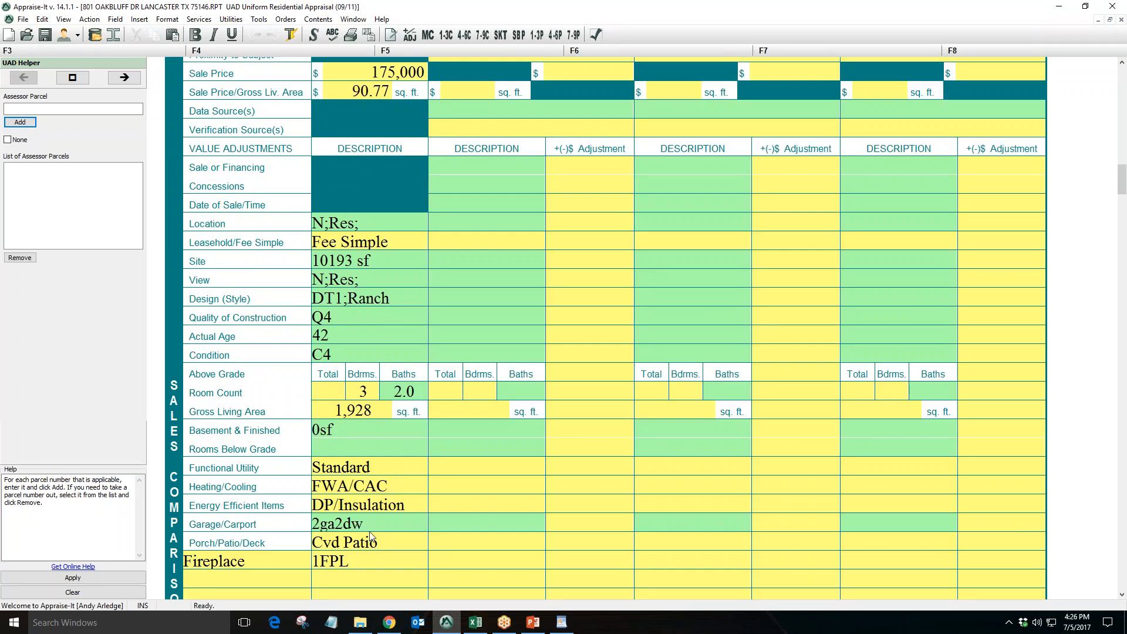
{"action": "left_click", "coordinate": [389, 622]}
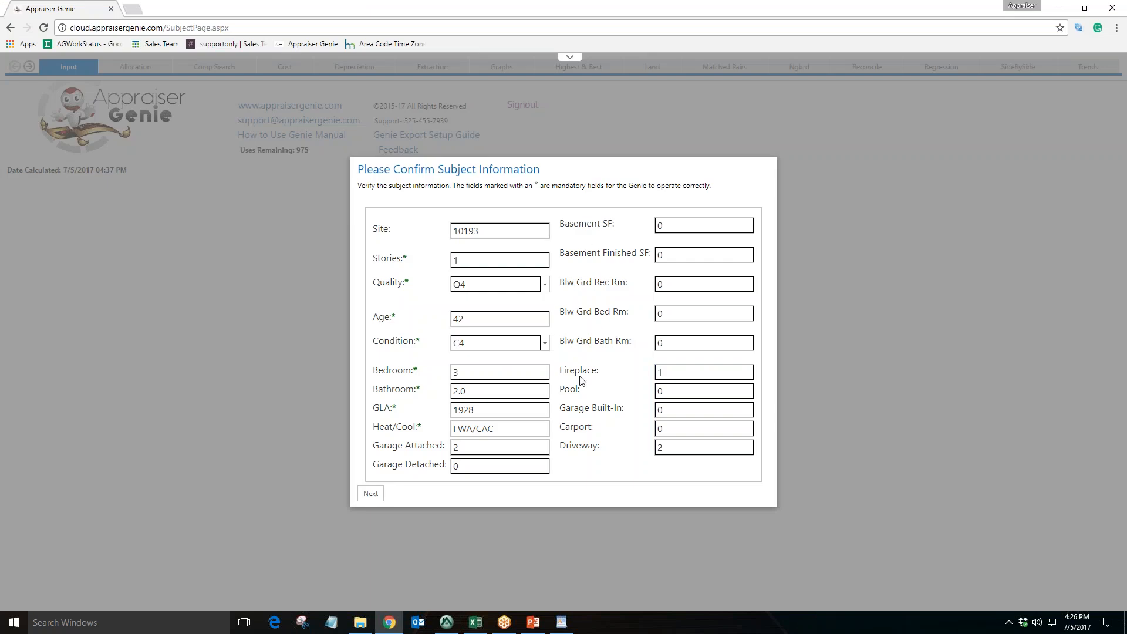
Confirm the subject information, continue to the comp search, and close the CSV column mapping panel
{"action": "left_click", "coordinate": [460, 261]}
{"action": "left_click", "coordinate": [691, 284]}
{"action": "left_click", "coordinate": [379, 499]}
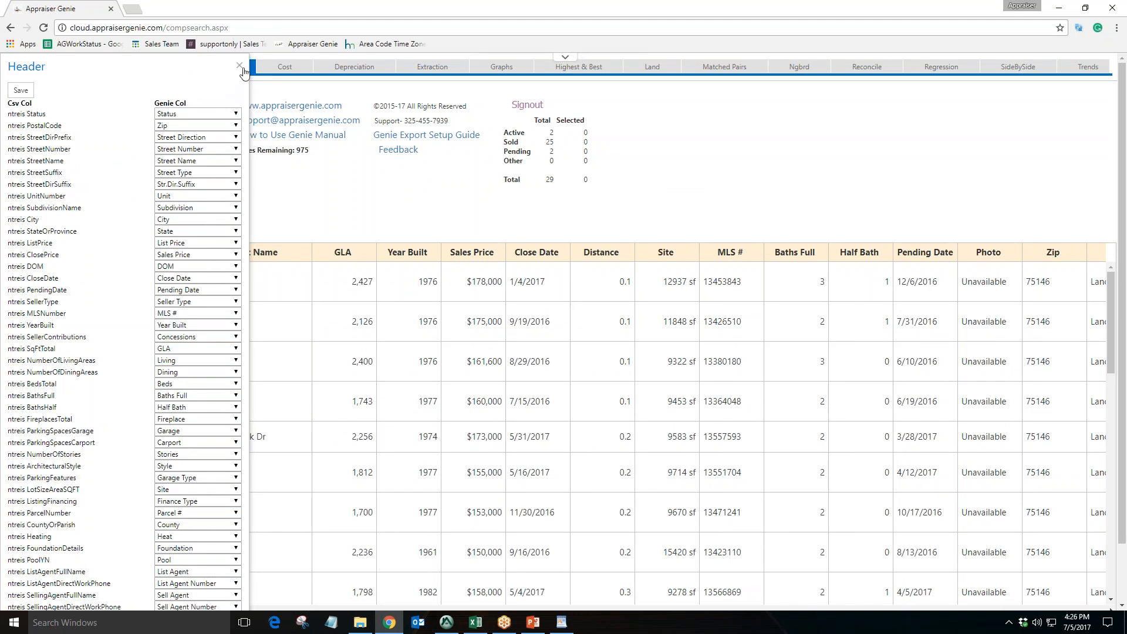
{"action": "left_click", "coordinate": [239, 66]}
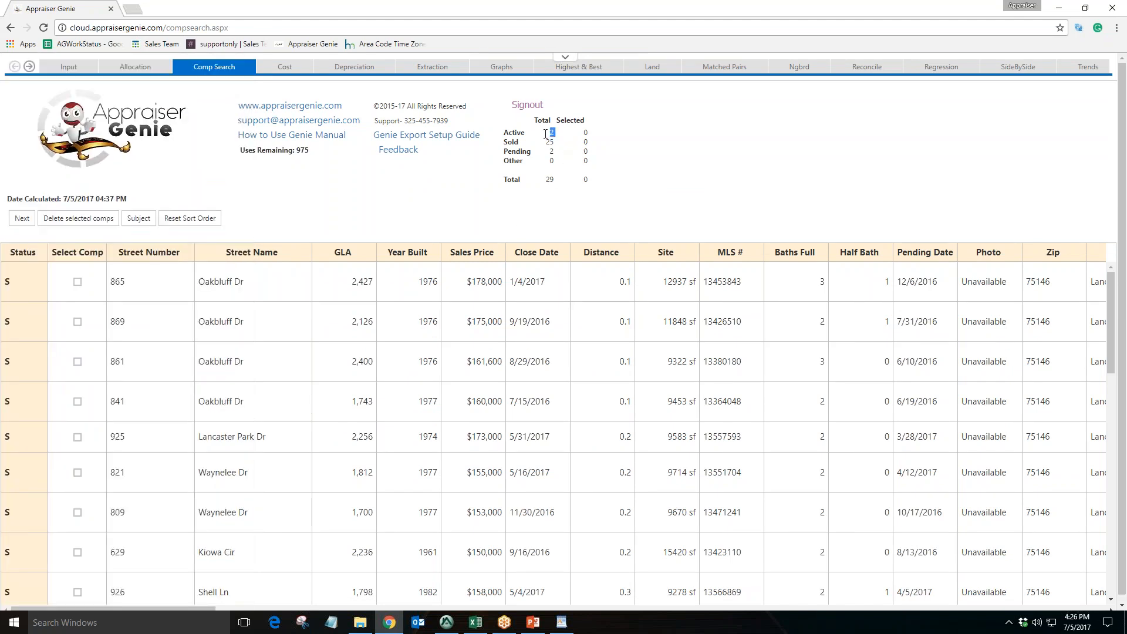
{"action": "left_click_drag", "start_coordinate": [550, 132], "coordinate": [558, 152]}
{"action": "left_click", "coordinate": [484, 621]}
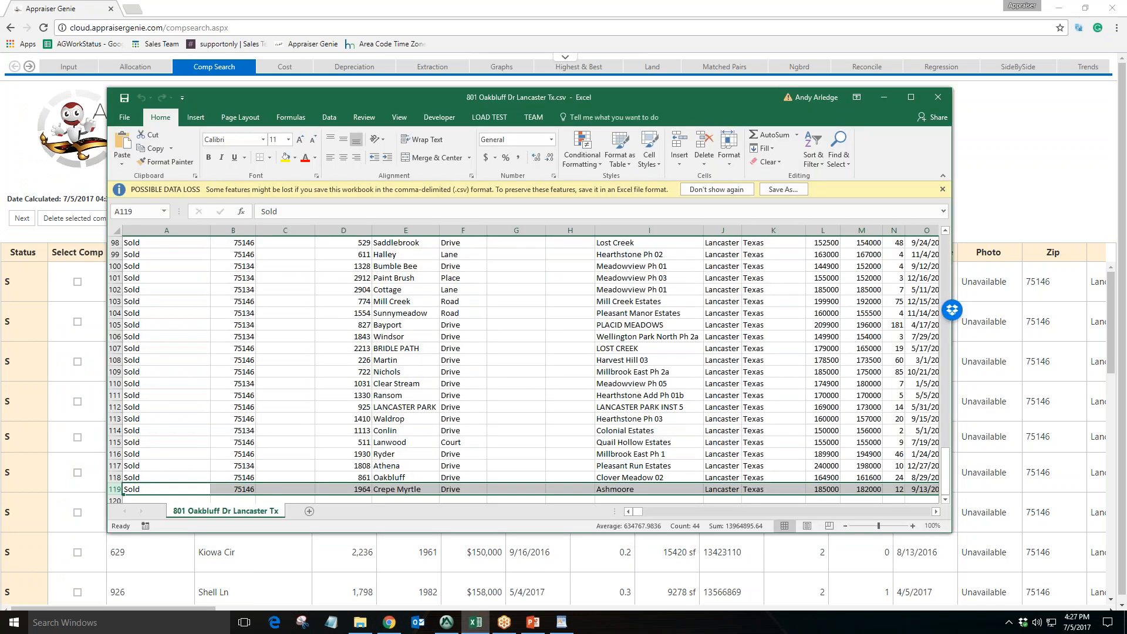
{"action": "left_click", "coordinate": [883, 98]}
{"action": "left_click", "coordinate": [569, 177]}
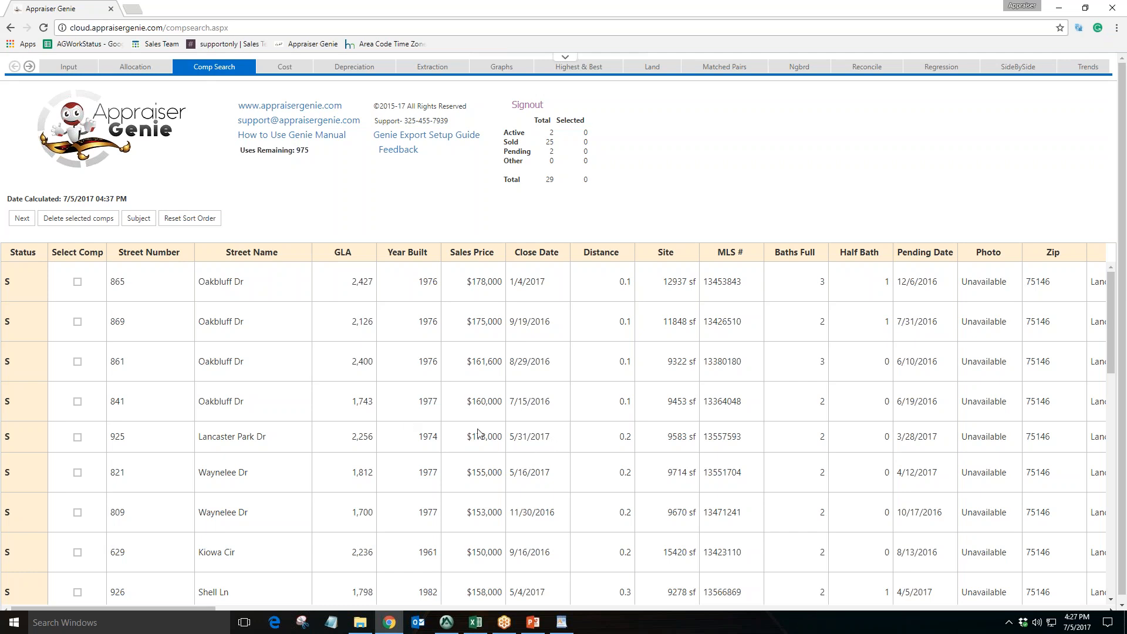
Examine the Active, Sold, Pending and Total comp counts in the status summary
{"action": "left_click_drag", "start_coordinate": [557, 142], "coordinate": [551, 142]}
{"action": "double_click", "coordinate": [550, 142]}
{"action": "left_click", "coordinate": [579, 211]}
{"action": "double_click", "coordinate": [549, 181]}
{"action": "left_click", "coordinate": [552, 206]}
{"action": "double_click", "coordinate": [547, 142]}
{"action": "left_click", "coordinate": [550, 166]}
{"action": "double_click", "coordinate": [545, 140]}
{"action": "left_click", "coordinate": [574, 193]}
{"action": "left_click_drag", "start_coordinate": [551, 147], "coordinate": [553, 151]}
{"action": "left_click", "coordinate": [553, 144]}
{"action": "left_click_drag", "start_coordinate": [562, 182], "coordinate": [538, 181]}
{"action": "left_click", "coordinate": [567, 203]}
{"action": "left_click_drag", "start_coordinate": [555, 146], "coordinate": [545, 145]}
{"action": "left_click", "coordinate": [568, 171]}
{"action": "left_click", "coordinate": [77, 402]}
{"action": "left_click", "coordinate": [77, 360]}
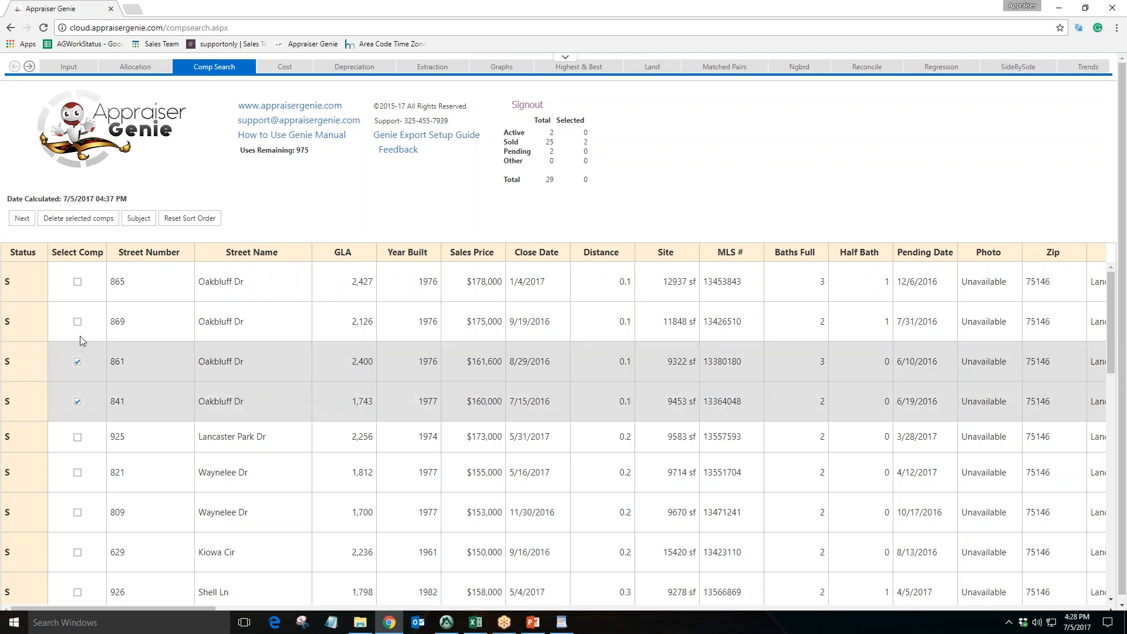
{"action": "left_click", "coordinate": [77, 322]}
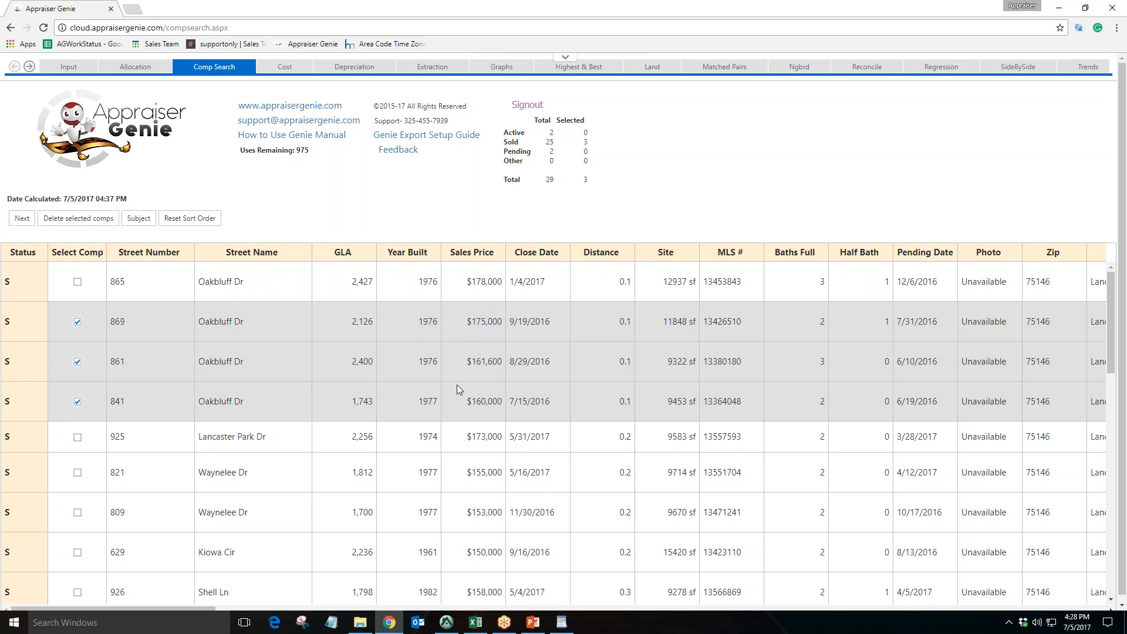
{"action": "left_click", "coordinate": [77, 321]}
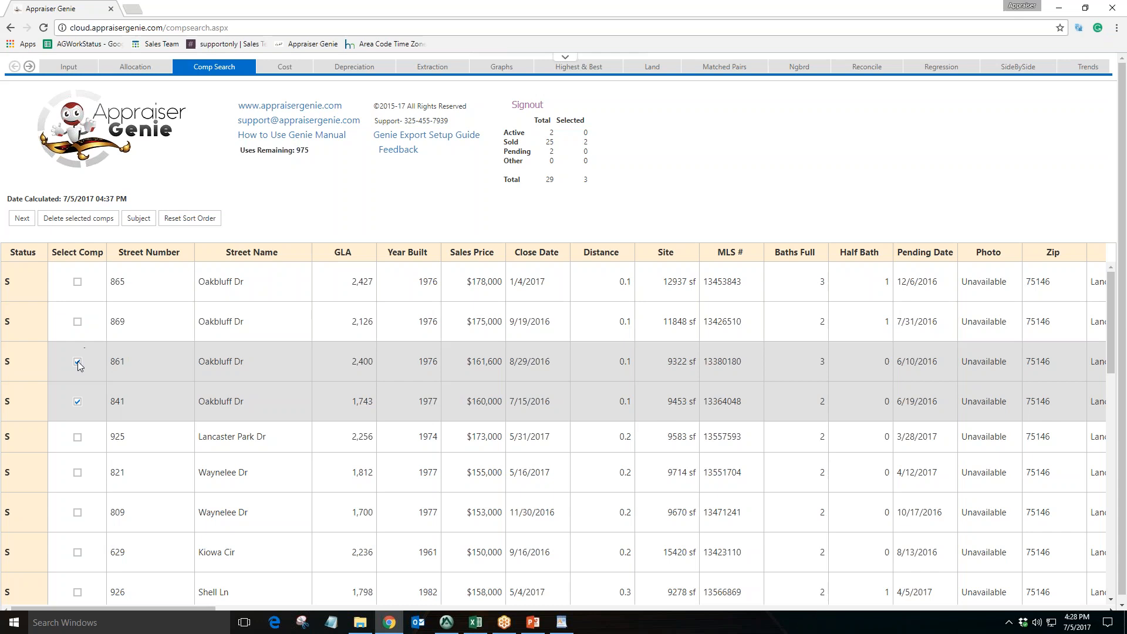
{"action": "left_click", "coordinate": [77, 360]}
{"action": "left_click", "coordinate": [76, 400]}
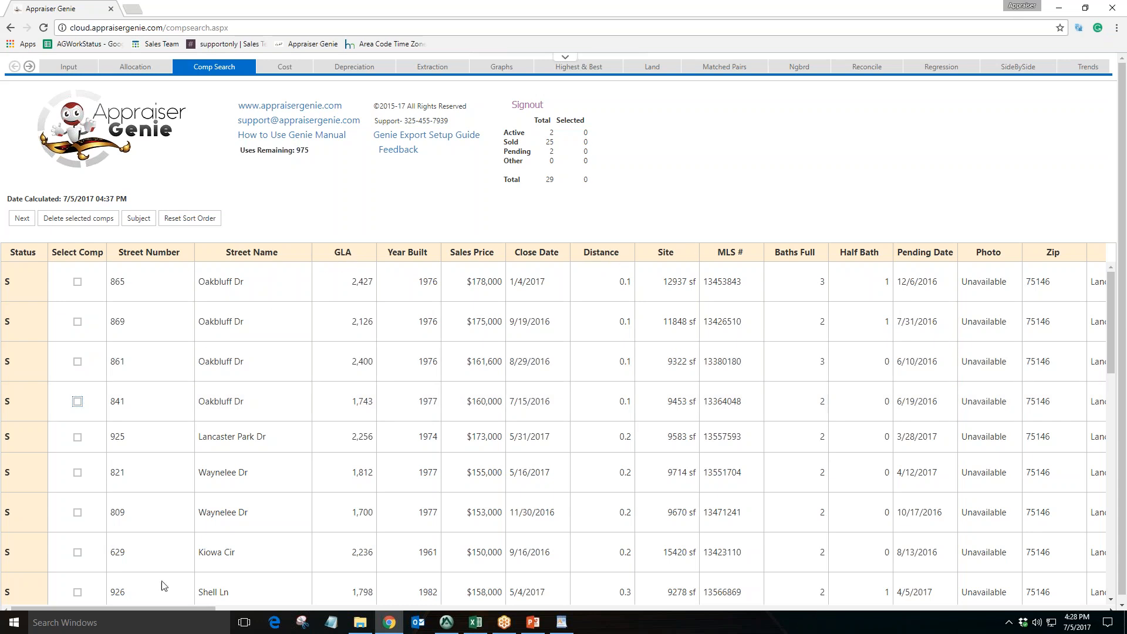
Point out the nearest comps' street addresses and their distance values in the comp grid
{"action": "mouse_move", "coordinate": [164, 607]}
{"action": "left_mouse_down"}
{"action": "mouse_move", "coordinate": [428, 620]}
{"action": "mouse_move", "coordinate": [148, 611]}
{"action": "left_mouse_up"}
{"action": "mouse_move", "coordinate": [210, 606]}
{"action": "left_mouse_down"}
{"action": "mouse_move", "coordinate": [376, 609]}
{"action": "mouse_move", "coordinate": [284, 619]}
{"action": "mouse_move", "coordinate": [210, 610]}
{"action": "left_mouse_up"}
{"action": "left_click_drag", "start_coordinate": [265, 285], "coordinate": [109, 278]}
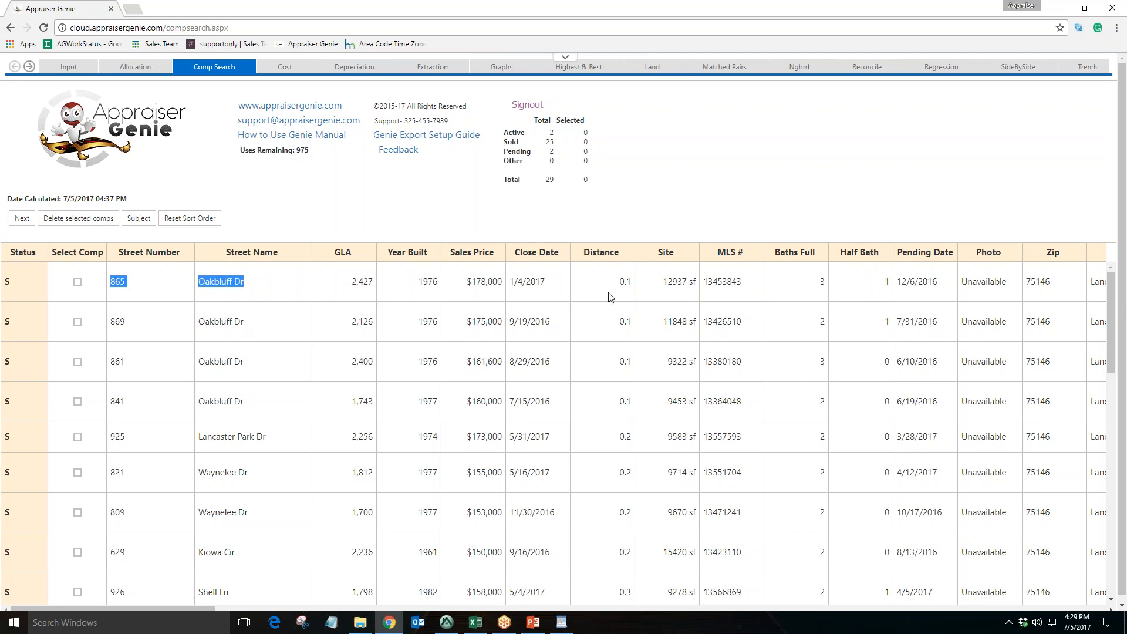
{"action": "left_click", "coordinate": [627, 284]}
{"action": "double_click", "coordinate": [626, 284]}
{"action": "double_click", "coordinate": [626, 322]}
{"action": "double_click", "coordinate": [626, 362]}
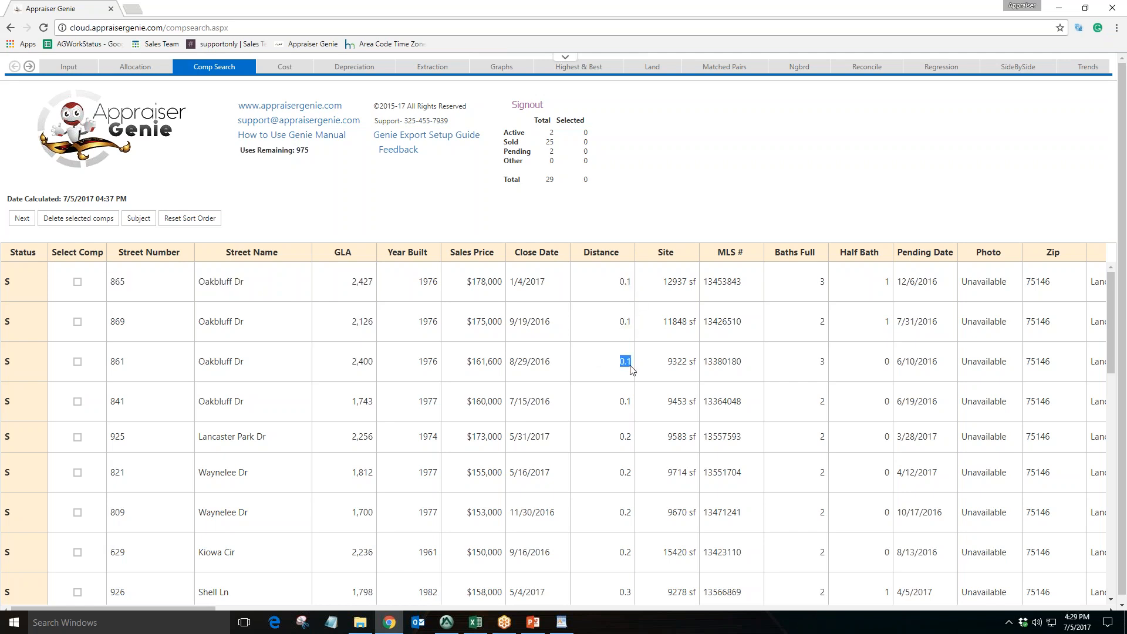
{"action": "double_click", "coordinate": [626, 401]}
{"action": "left_click", "coordinate": [671, 224]}
Tick the first five comps in the list, then untick all of them
{"action": "left_click", "coordinate": [77, 282]}
{"action": "left_click", "coordinate": [77, 321]}
{"action": "left_click", "coordinate": [77, 362]}
{"action": "left_click", "coordinate": [77, 401]}
{"action": "left_click", "coordinate": [77, 436]}
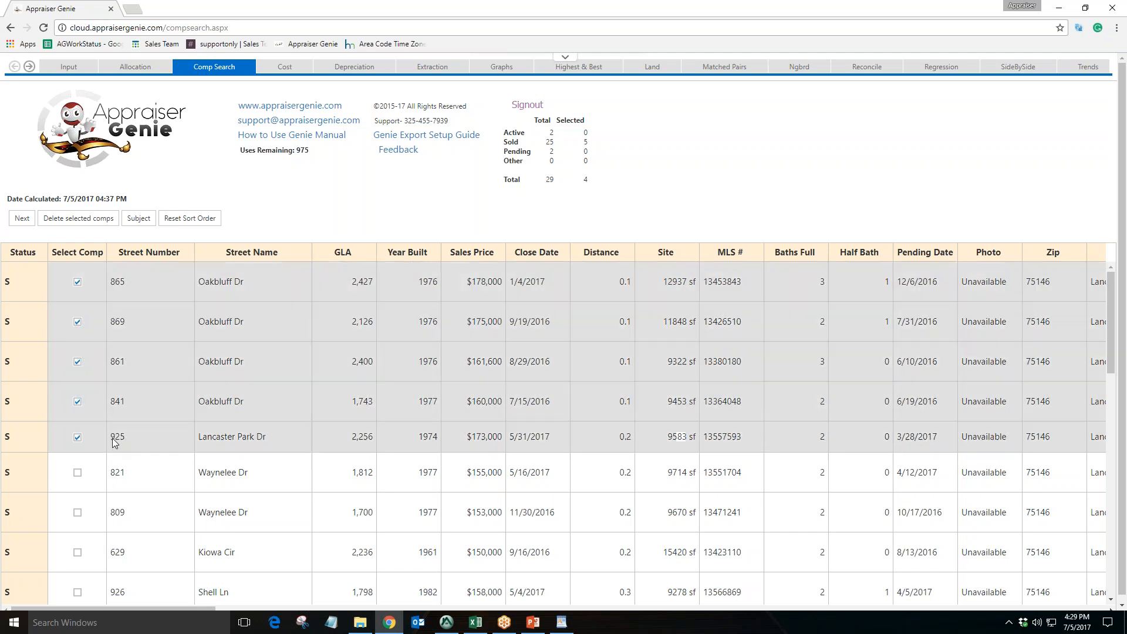
{"action": "left_click", "coordinate": [78, 438]}
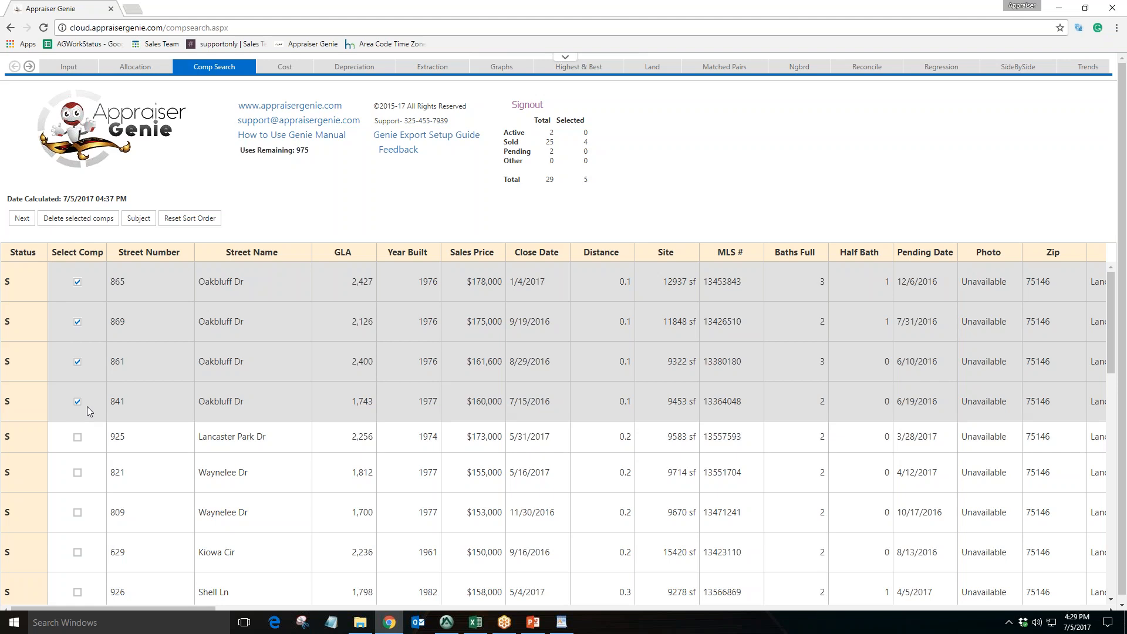
{"action": "left_click", "coordinate": [78, 402]}
{"action": "left_click", "coordinate": [78, 362]}
{"action": "left_click", "coordinate": [78, 322]}
{"action": "left_click", "coordinate": [77, 282]}
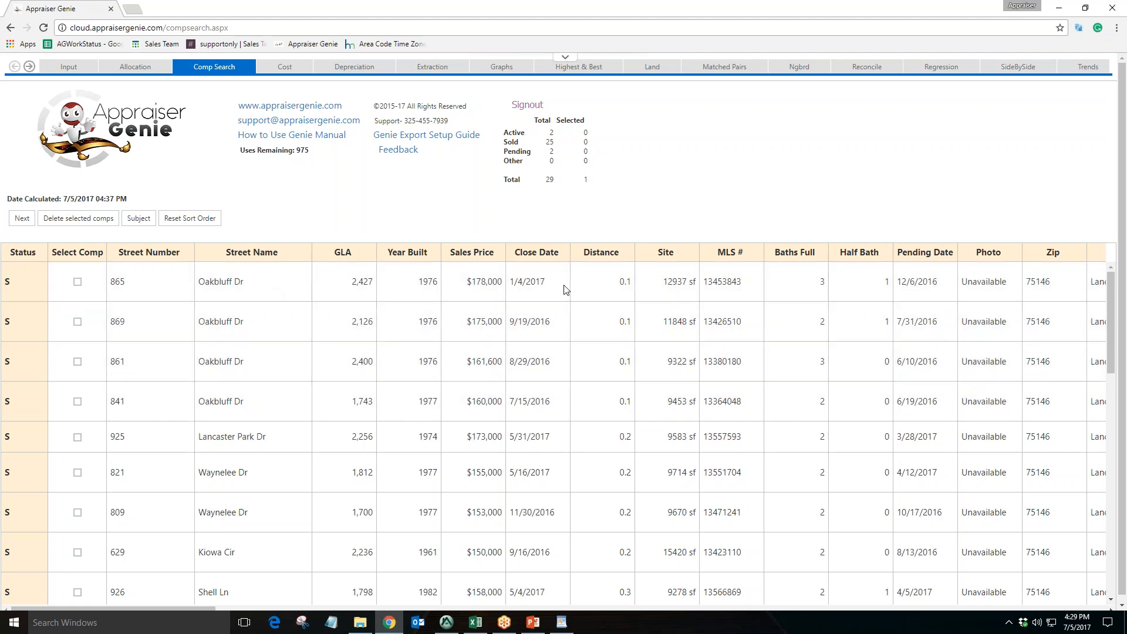
{"action": "left_click_drag", "start_coordinate": [613, 288], "coordinate": [635, 287]}
{"action": "left_click", "coordinate": [611, 322]}
{"action": "left_click_drag", "start_coordinate": [630, 290], "coordinate": [633, 369]}
{"action": "left_click", "coordinate": [620, 364]}
{"action": "left_click_drag", "start_coordinate": [267, 368], "coordinate": [111, 366]}
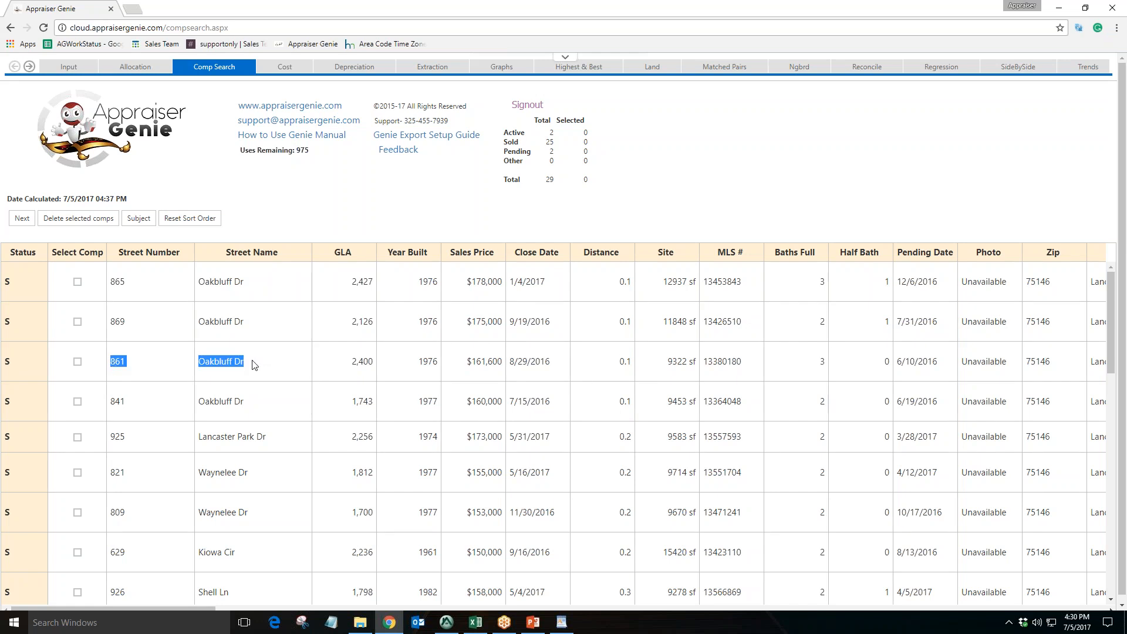
{"action": "left_click", "coordinate": [282, 368]}
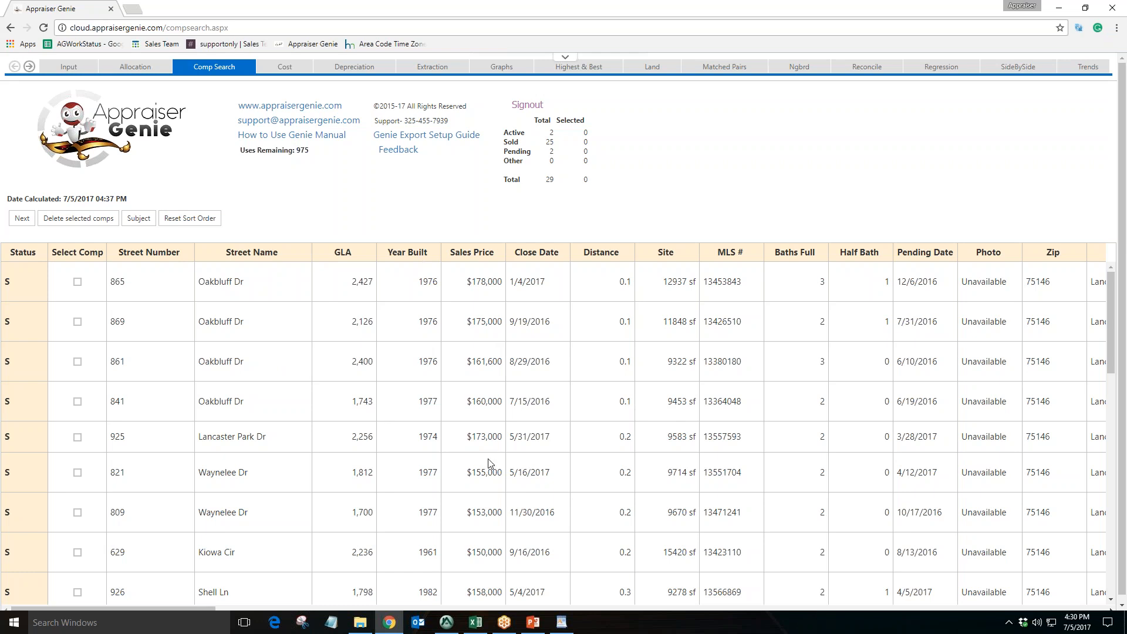
Sort the comps by GLA in both directions, then reset the sort order
{"action": "left_click", "coordinate": [345, 256]}
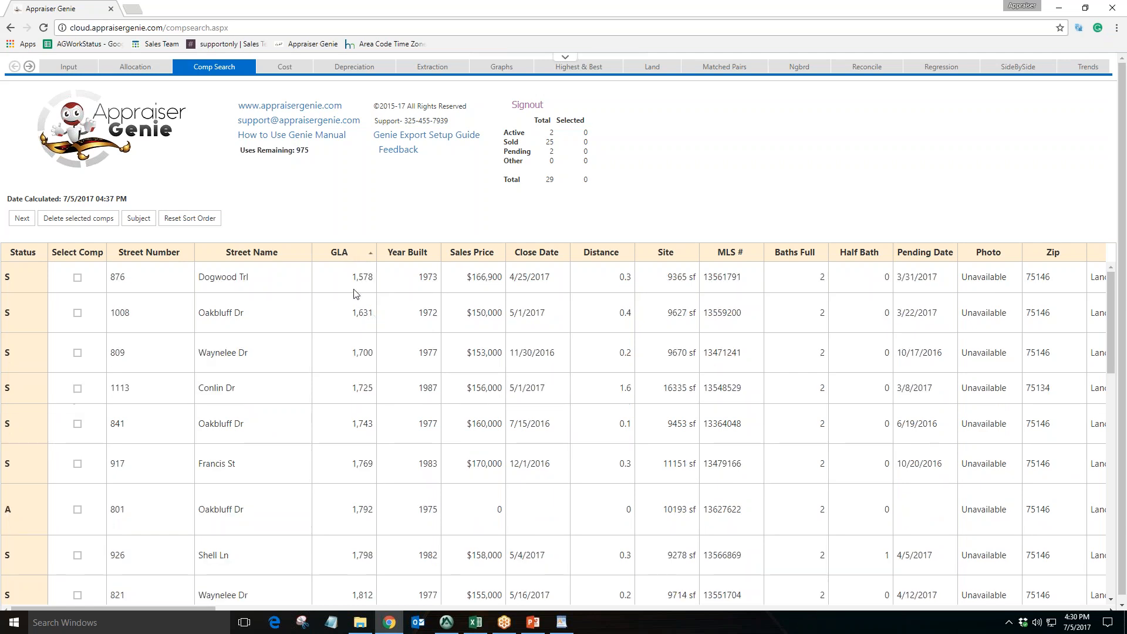
{"action": "double_click", "coordinate": [367, 281]}
{"action": "double_click", "coordinate": [355, 320]}
{"action": "double_click", "coordinate": [361, 355]}
{"action": "left_click", "coordinate": [346, 261]}
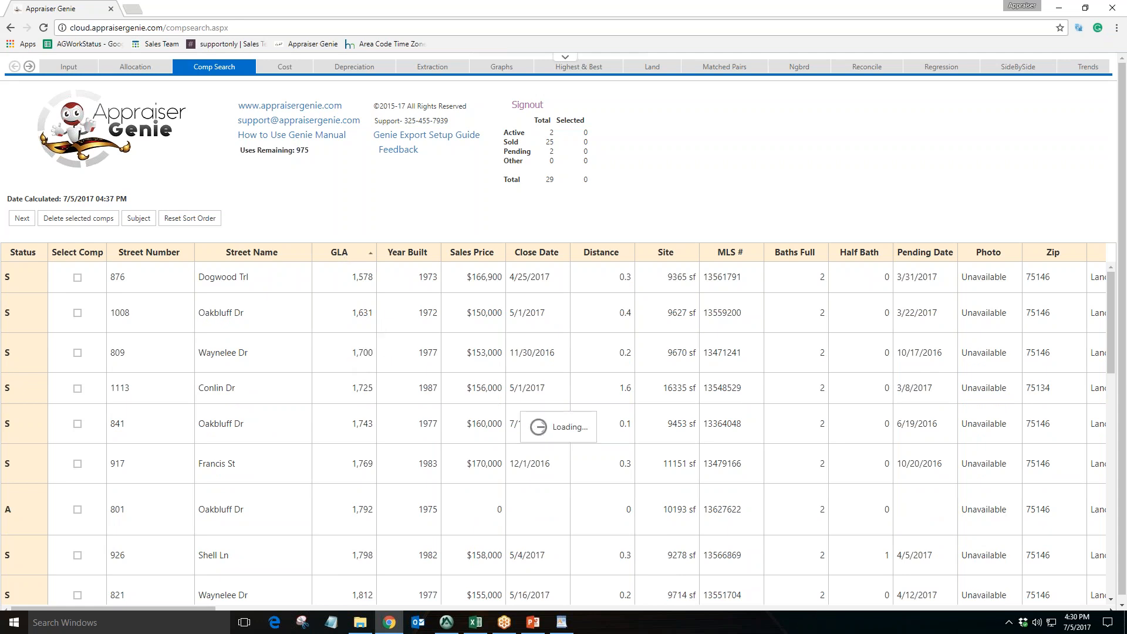
{"action": "double_click", "coordinate": [362, 282]}
{"action": "double_click", "coordinate": [359, 323]}
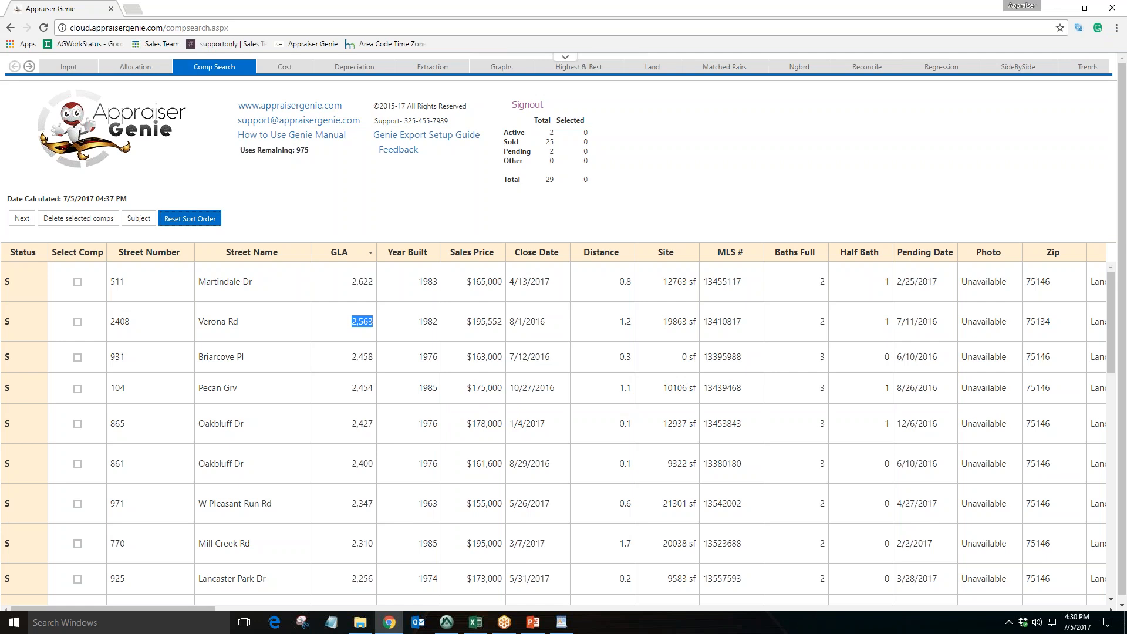
{"action": "left_click", "coordinate": [189, 218]}
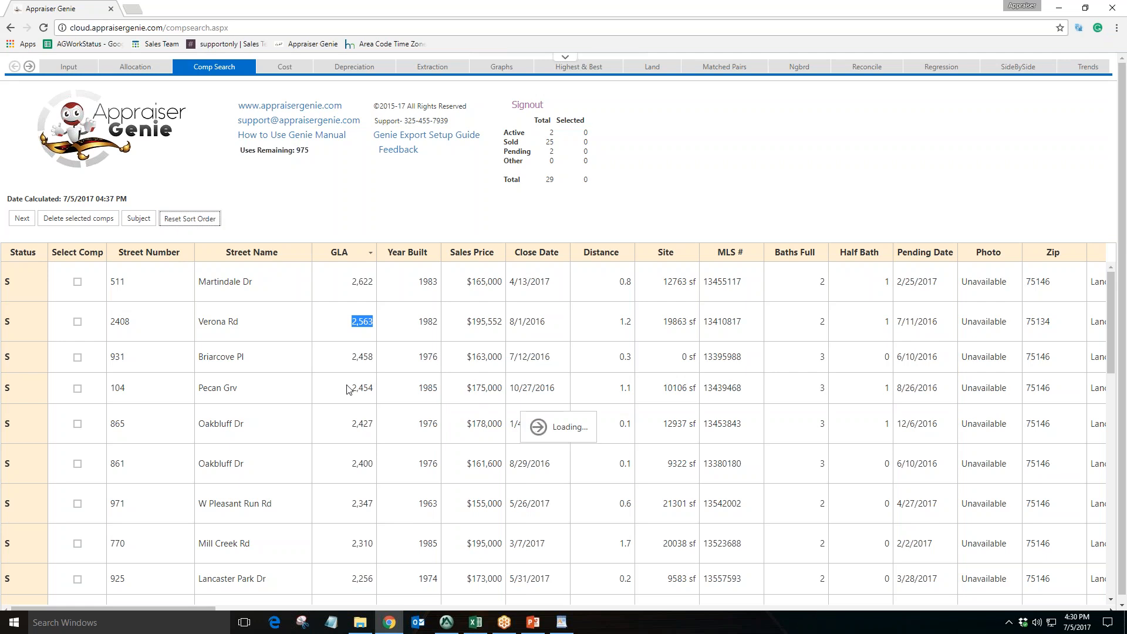
Reopen the subject information dialog from the comp search and continue past it
{"action": "left_click_drag", "start_coordinate": [265, 287], "coordinate": [116, 283]}
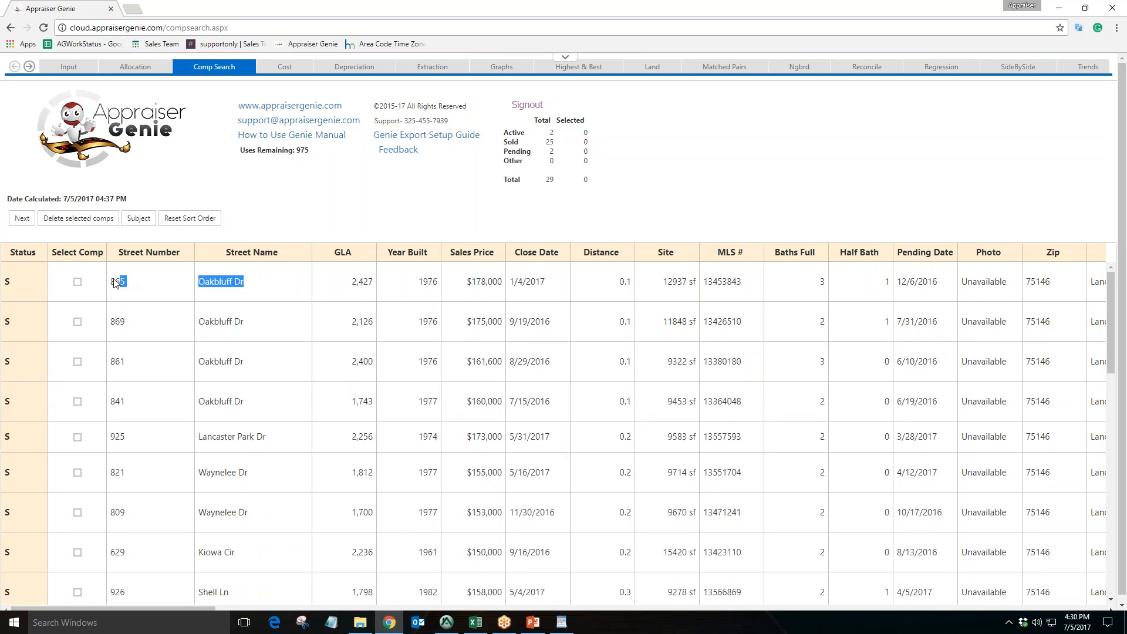
{"action": "left_click", "coordinate": [262, 302]}
{"action": "left_click", "coordinate": [446, 622]}
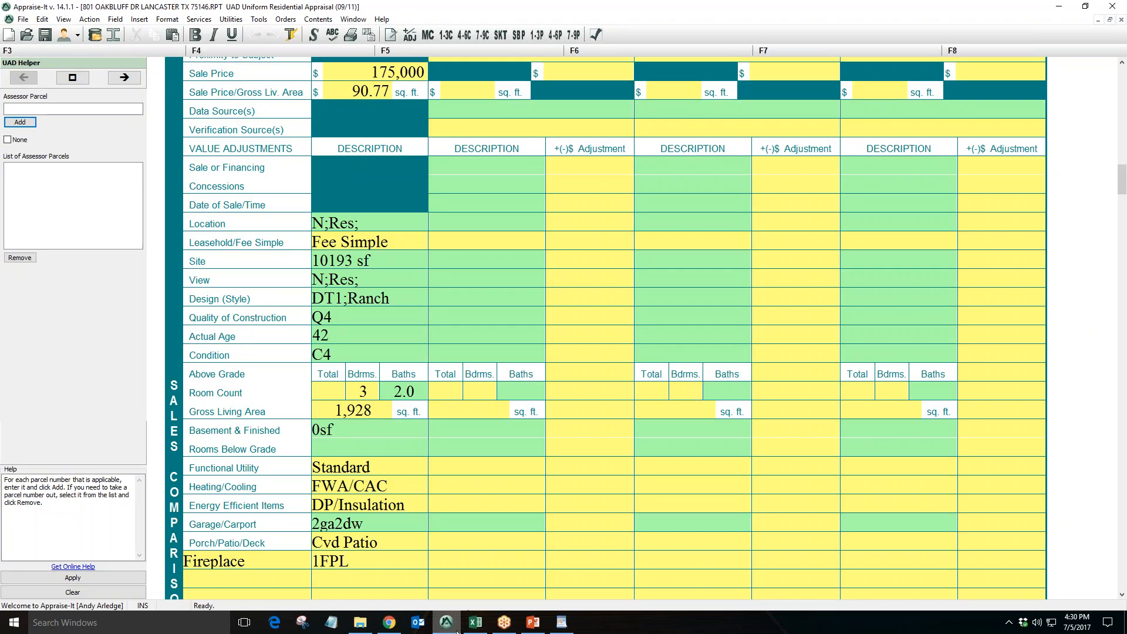
{"action": "left_click", "coordinate": [389, 622]}
{"action": "left_click", "coordinate": [140, 223]}
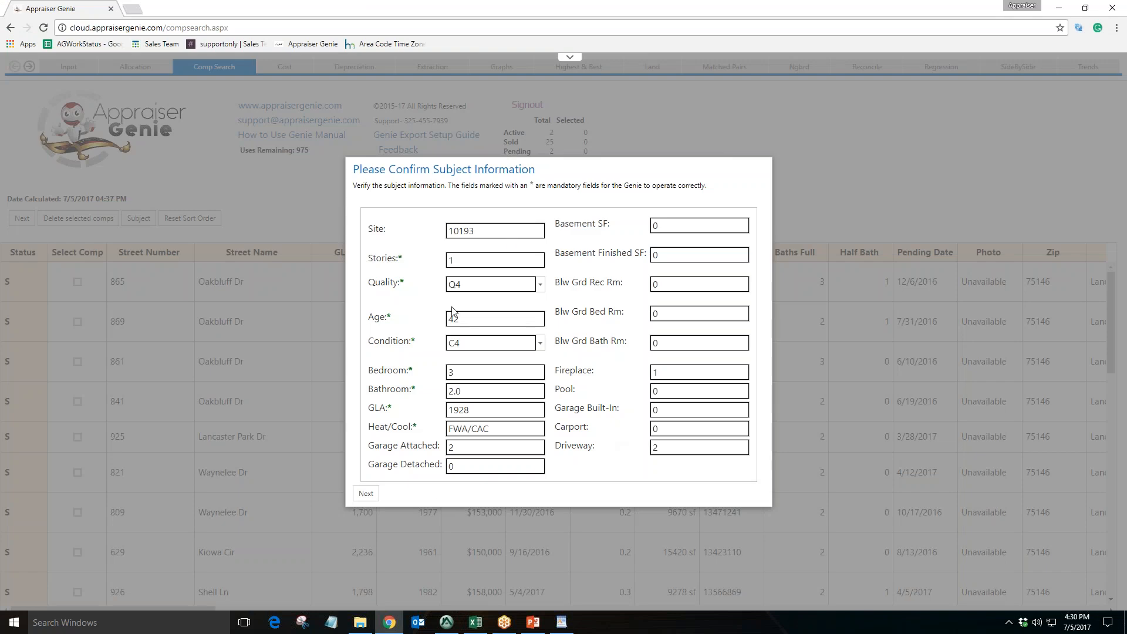
{"action": "left_click", "coordinate": [365, 493]}
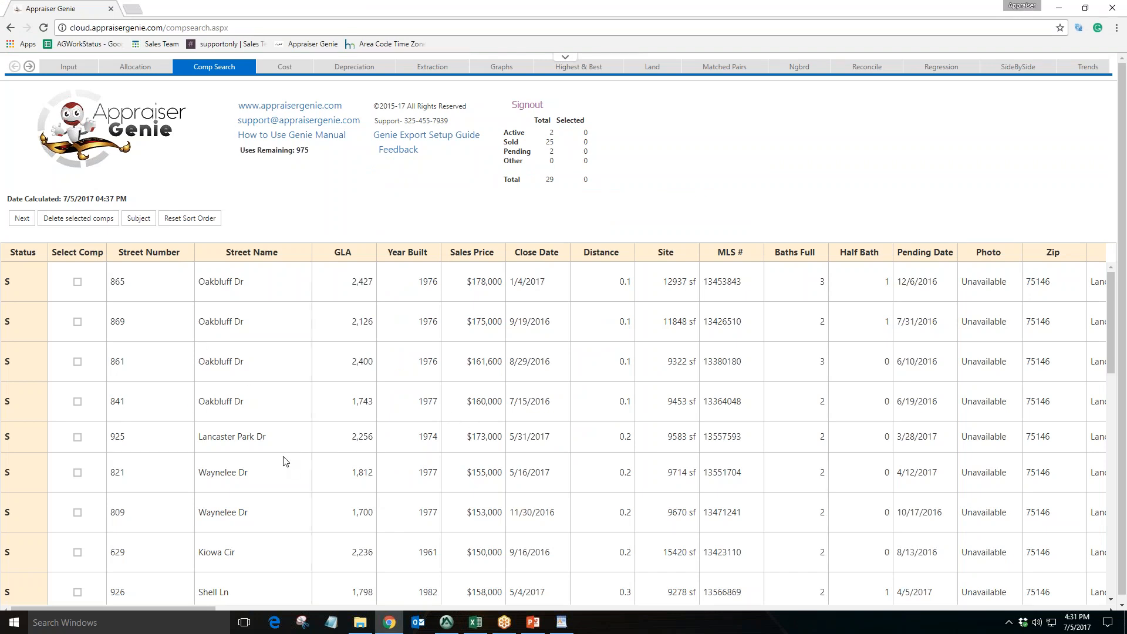
{"action": "scroll", "coordinate": [281, 463], "scroll_direction": "down", "scroll_amount": 3}
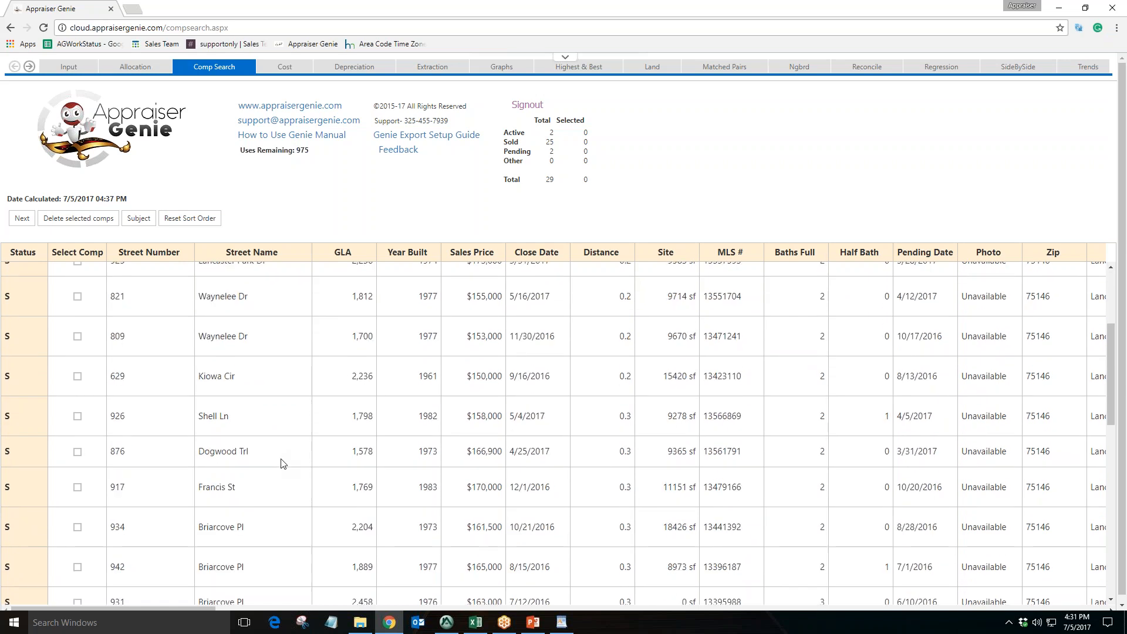
{"action": "scroll", "coordinate": [281, 462], "scroll_direction": "up", "scroll_amount": 3}
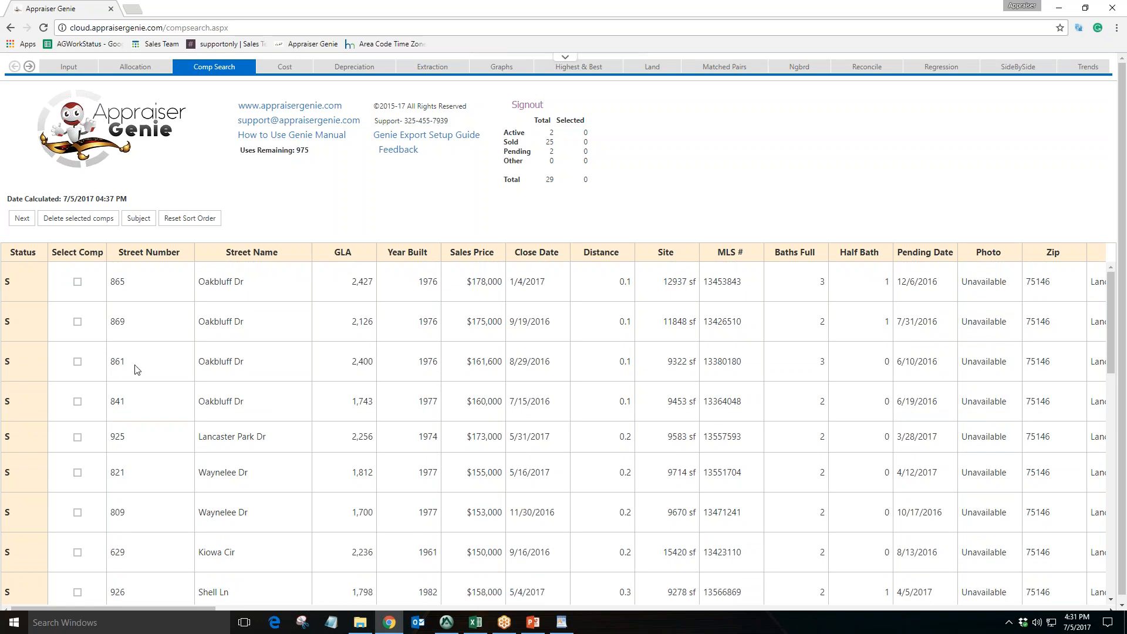
{"action": "left_click", "coordinate": [76, 362]}
{"action": "left_click", "coordinate": [77, 401]}
{"action": "left_click", "coordinate": [77, 437]}
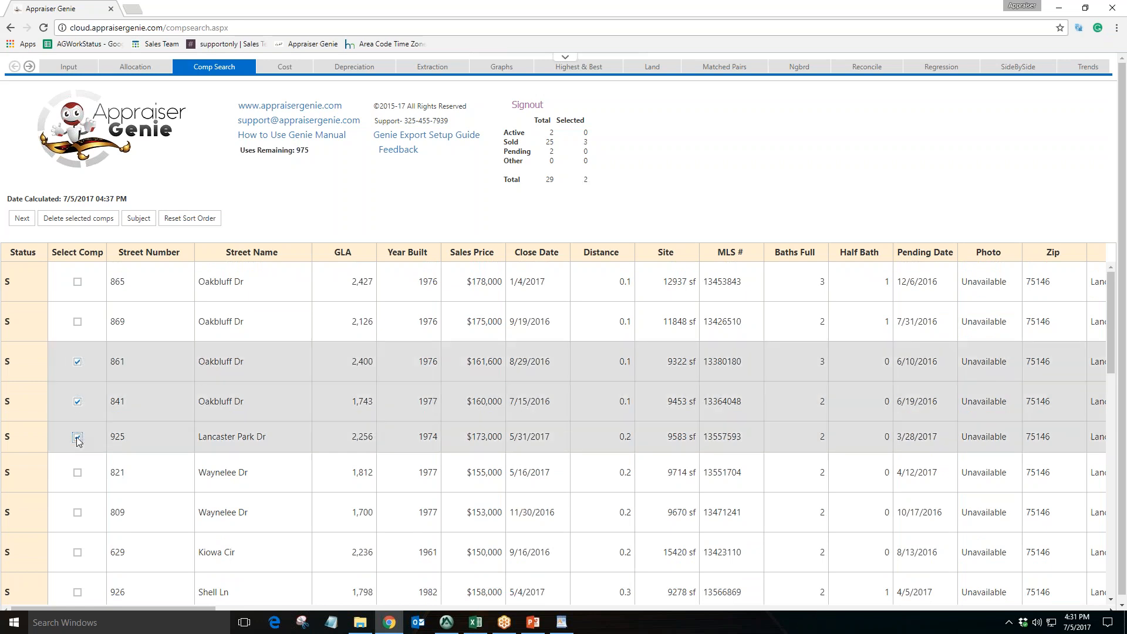
{"action": "left_click", "coordinate": [82, 218]}
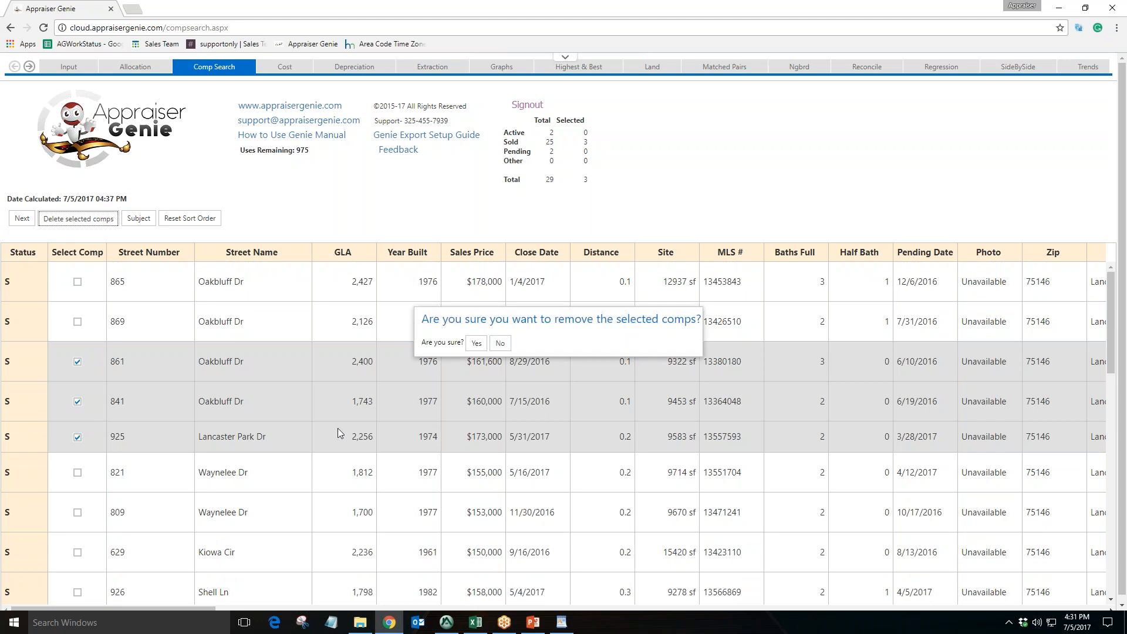
{"action": "left_click", "coordinate": [504, 346]}
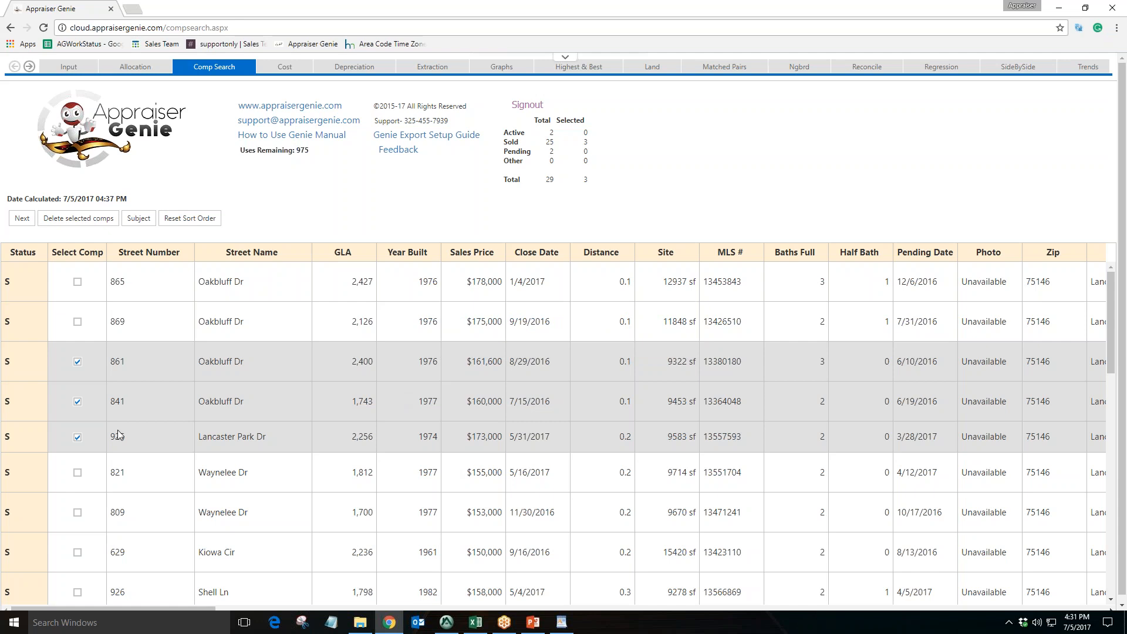
{"action": "left_click", "coordinate": [78, 437]}
{"action": "left_click", "coordinate": [78, 402]}
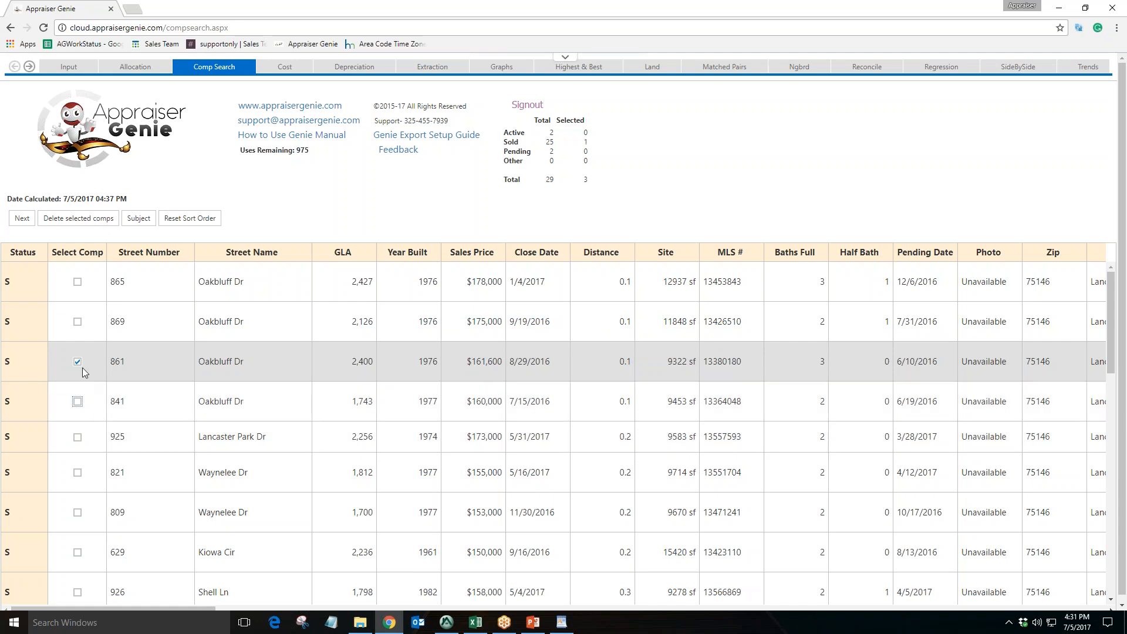
{"action": "left_click", "coordinate": [78, 362]}
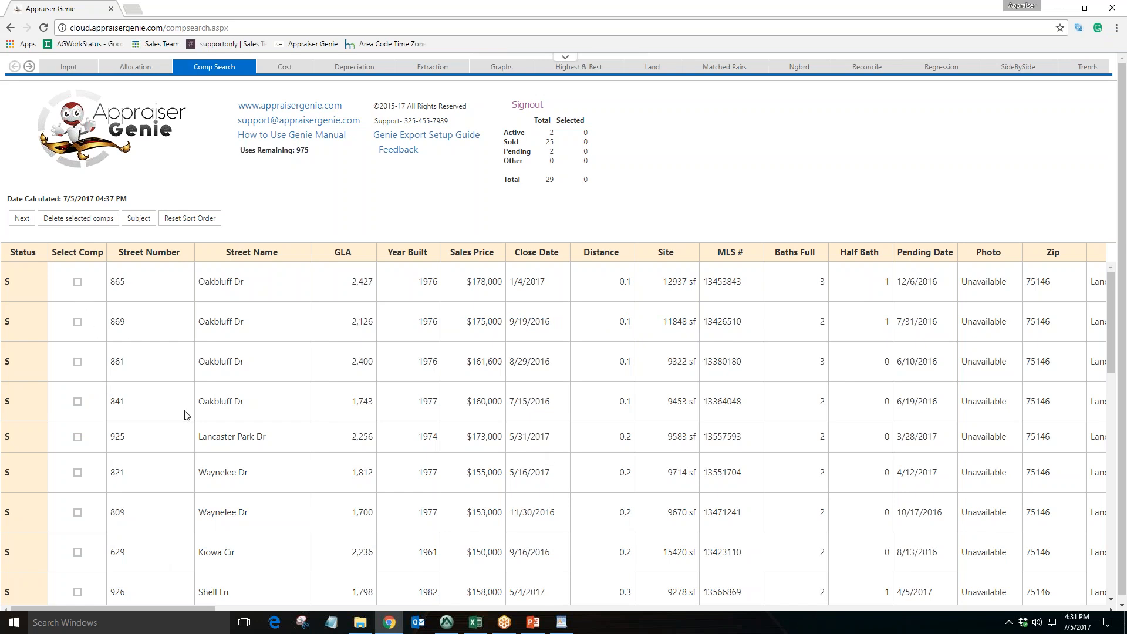
Switch back to the Appraise-It report
{"action": "scroll", "coordinate": [183, 411], "scroll_direction": "down", "scroll_amount": 2}
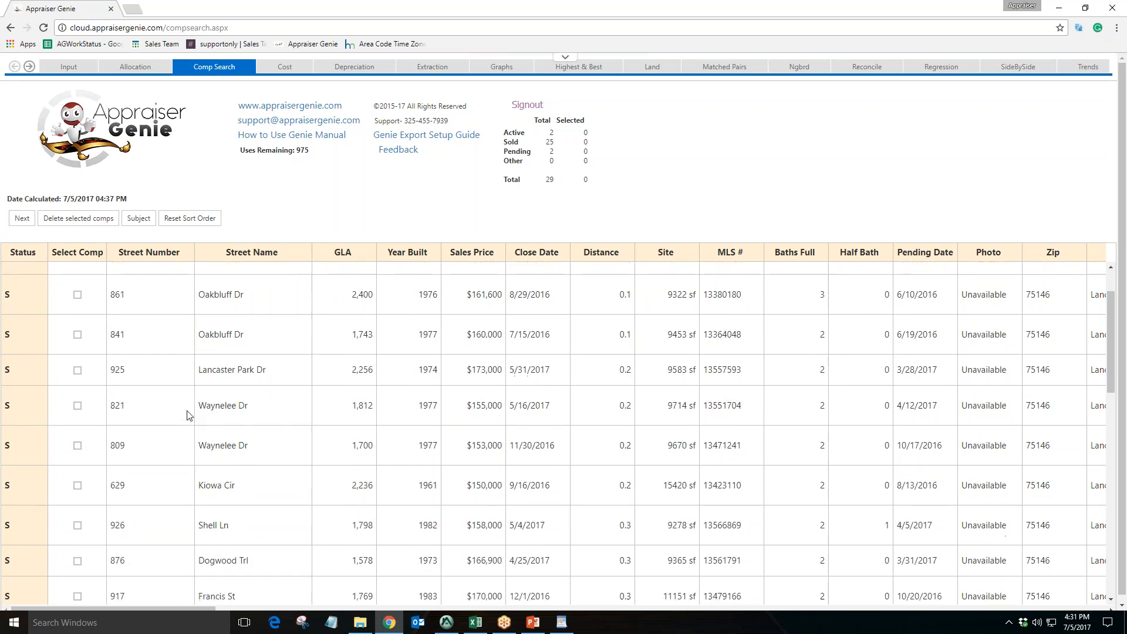
{"action": "scroll", "coordinate": [184, 411], "scroll_direction": "up", "scroll_amount": 2}
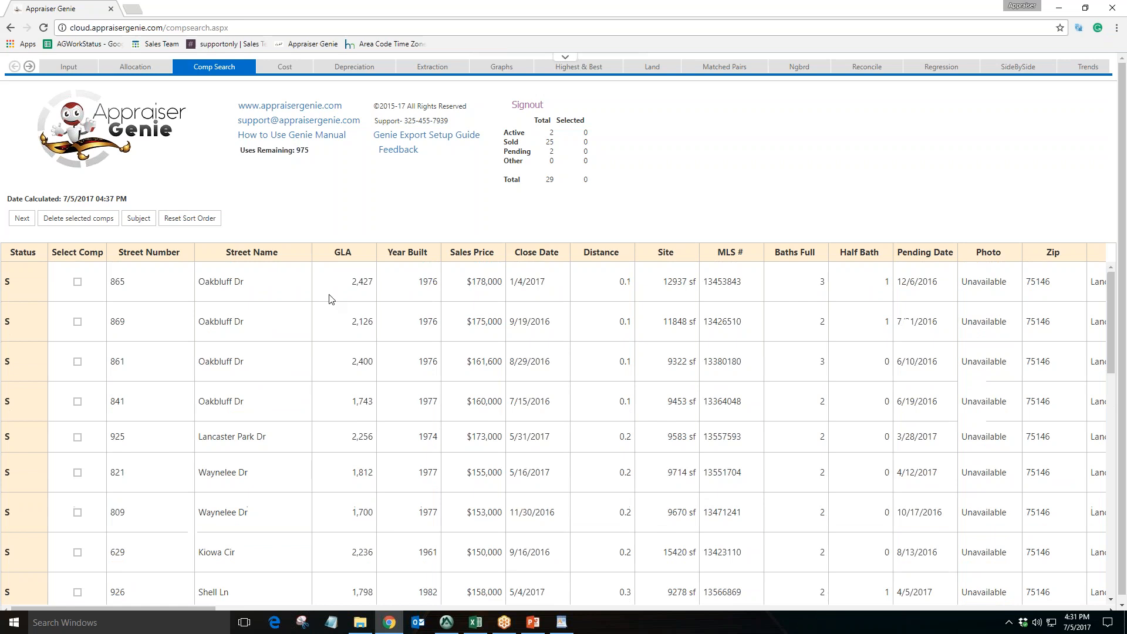
{"action": "left_click", "coordinate": [440, 628]}
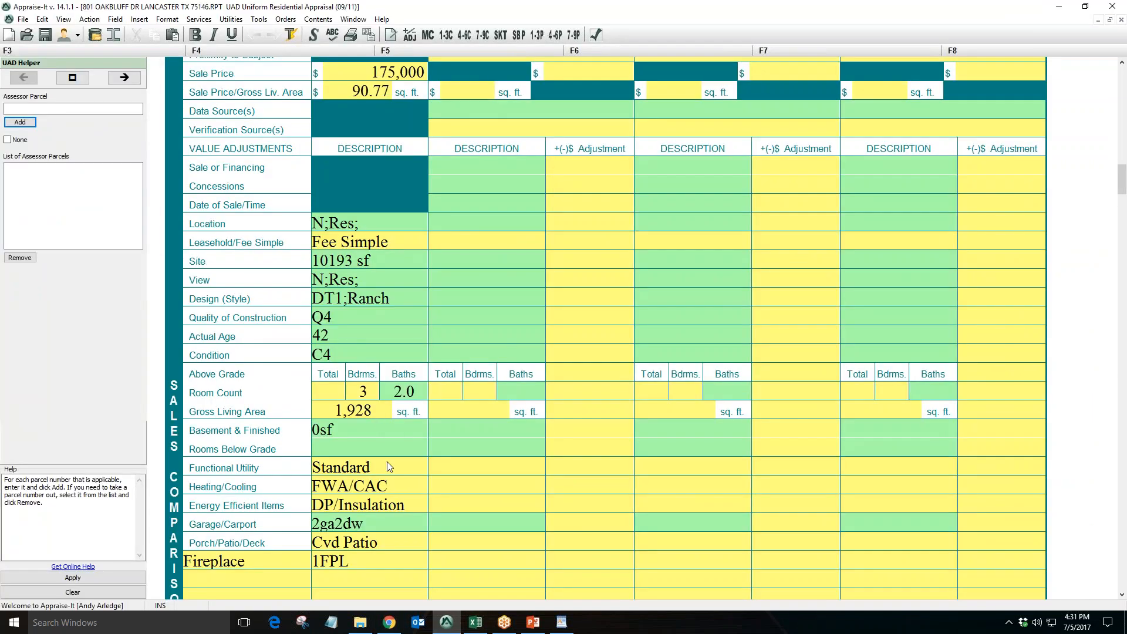
{"action": "left_click", "coordinate": [447, 621]}
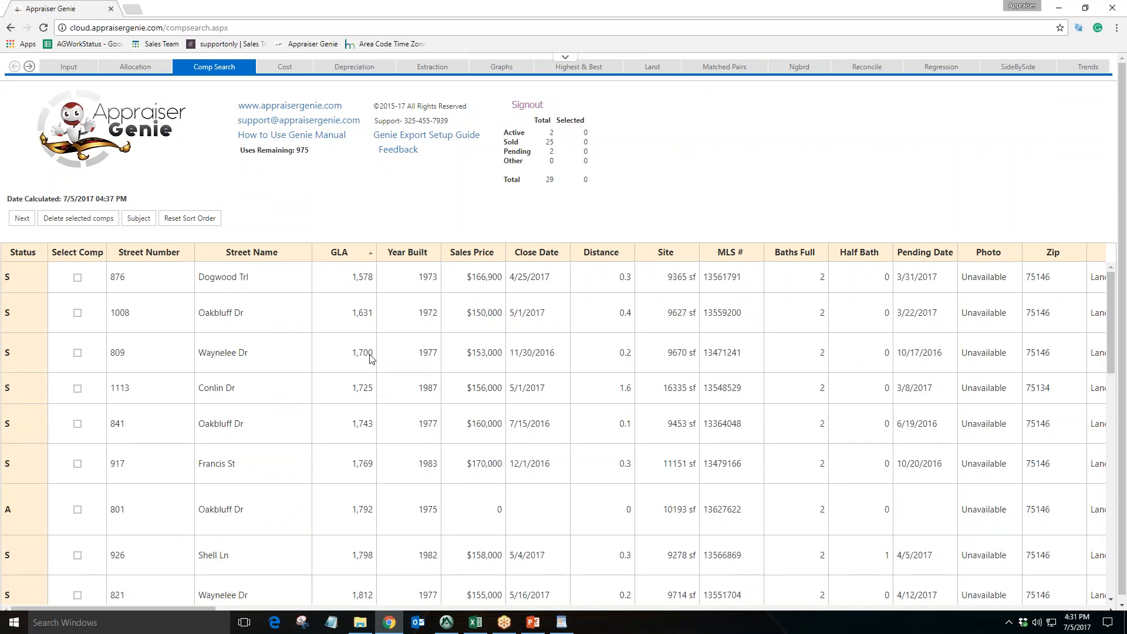
{"action": "scroll", "coordinate": [369, 358], "scroll_direction": "down", "scroll_amount": 5}
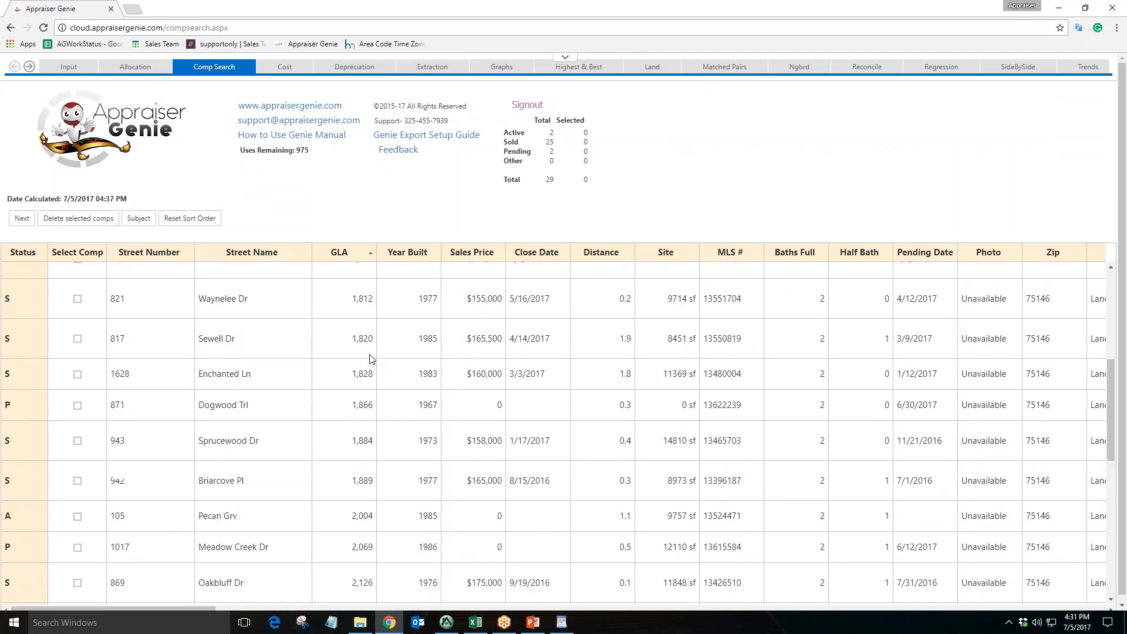
{"action": "scroll", "coordinate": [370, 358], "scroll_direction": "down", "scroll_amount": 3}
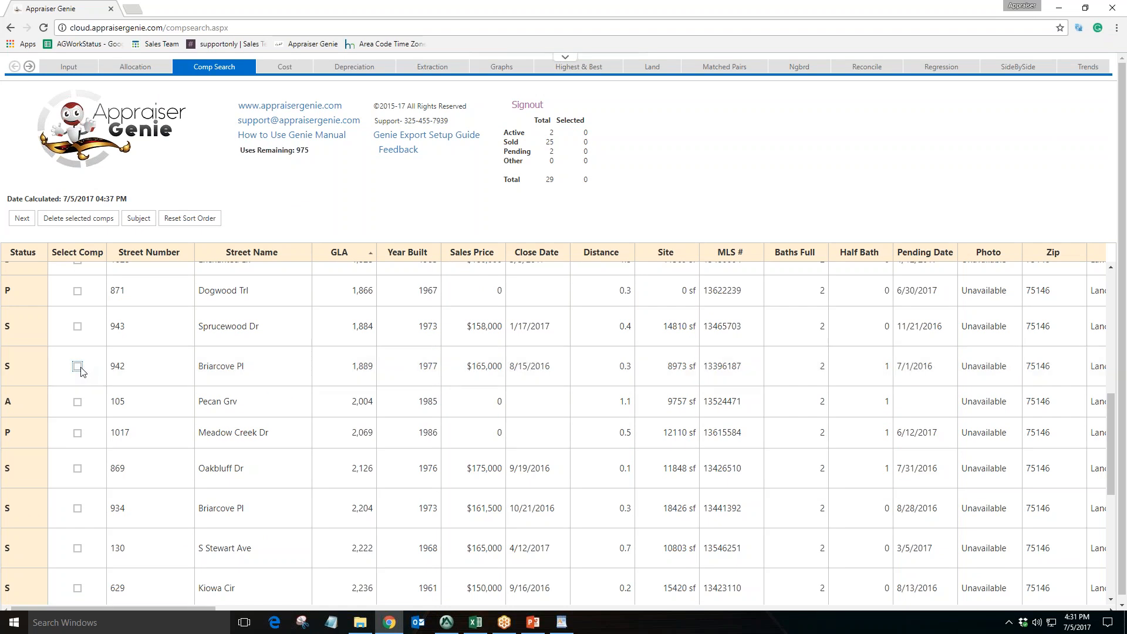
{"action": "left_click", "coordinate": [82, 469]}
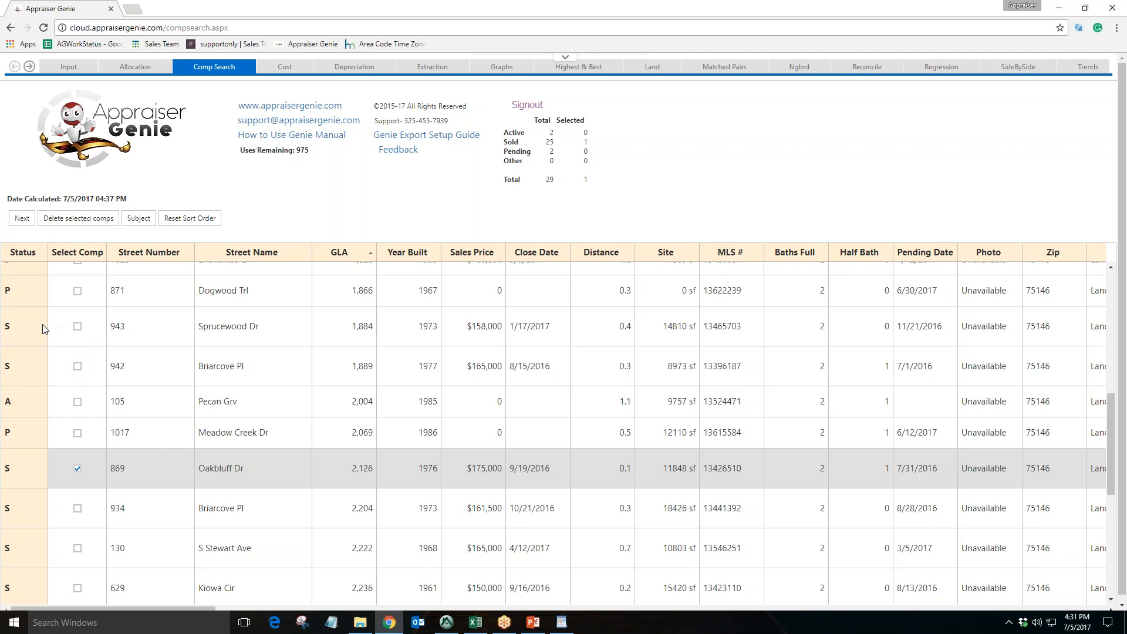
{"action": "double_click", "coordinate": [8, 327]}
{"action": "double_click", "coordinate": [12, 434]}
{"action": "left_click_drag", "start_coordinate": [16, 407], "coordinate": [6, 402]}
{"action": "left_click", "coordinate": [34, 365]}
{"action": "scroll", "coordinate": [102, 401], "scroll_direction": "up", "scroll_amount": 1}
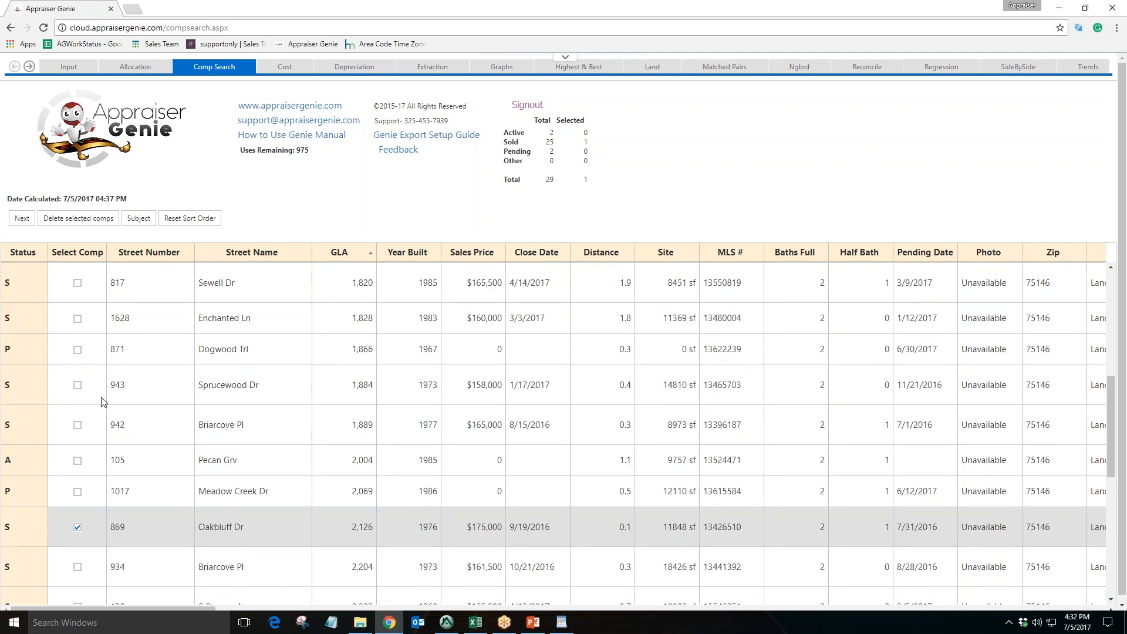
{"action": "scroll", "coordinate": [102, 402], "scroll_direction": "down", "scroll_amount": 2}
{"action": "scroll", "coordinate": [102, 402], "scroll_direction": "up", "scroll_amount": 8}
{"action": "scroll", "coordinate": [102, 401], "scroll_direction": "up", "scroll_amount": 1}
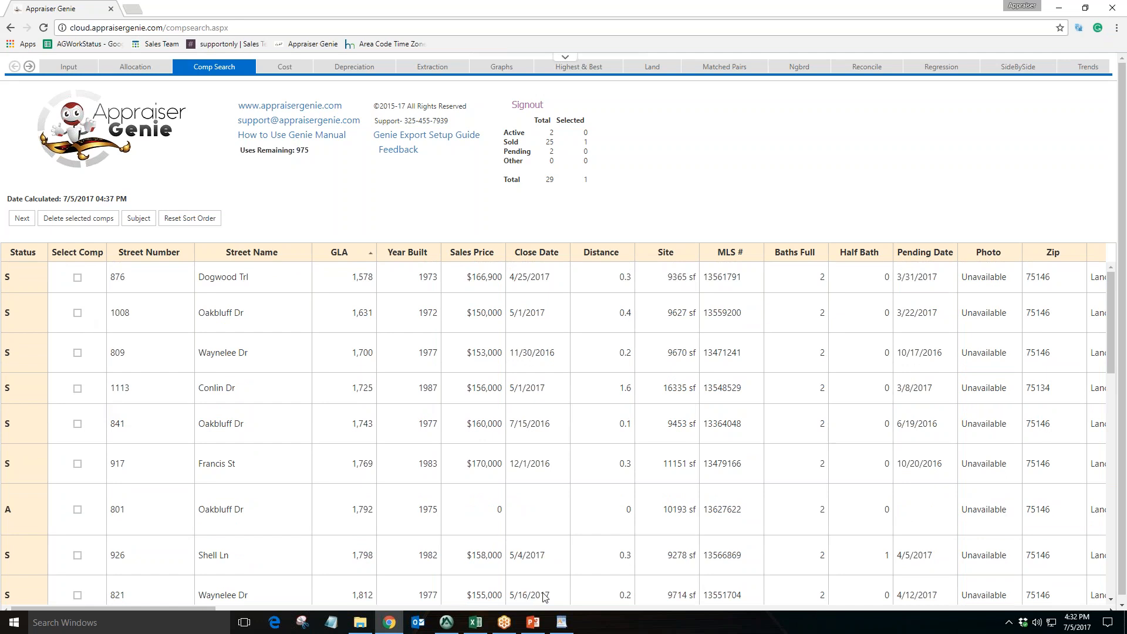
{"action": "left_click", "coordinate": [446, 624]}
{"action": "left_click", "coordinate": [446, 627]}
{"action": "scroll", "coordinate": [182, 423], "scroll_direction": "down", "scroll_amount": 2}
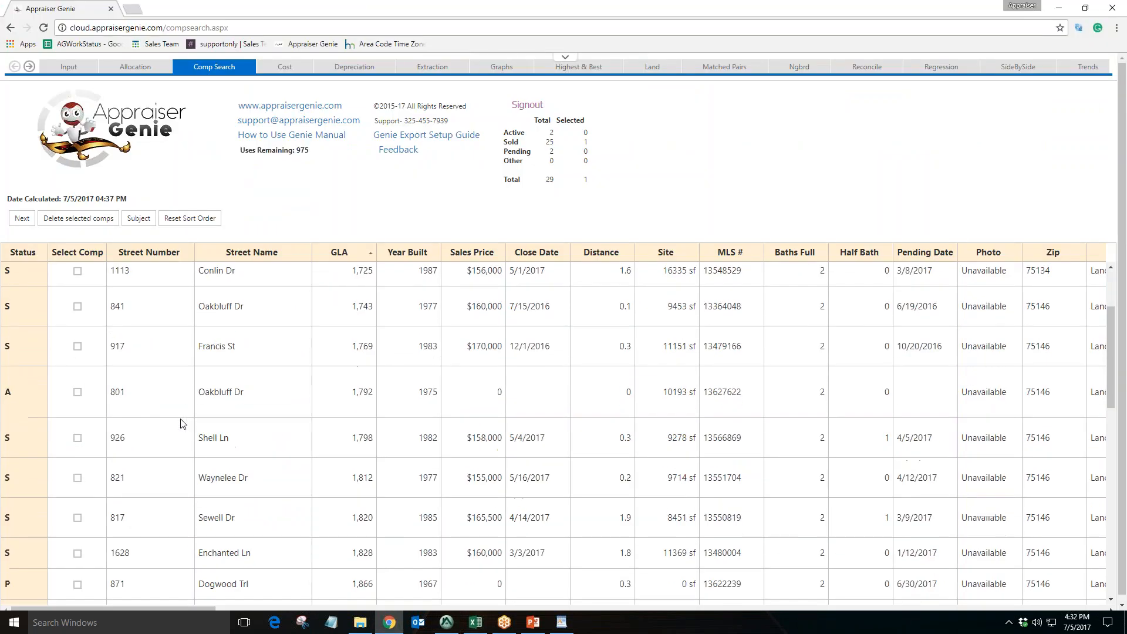
{"action": "left_click", "coordinate": [77, 346]}
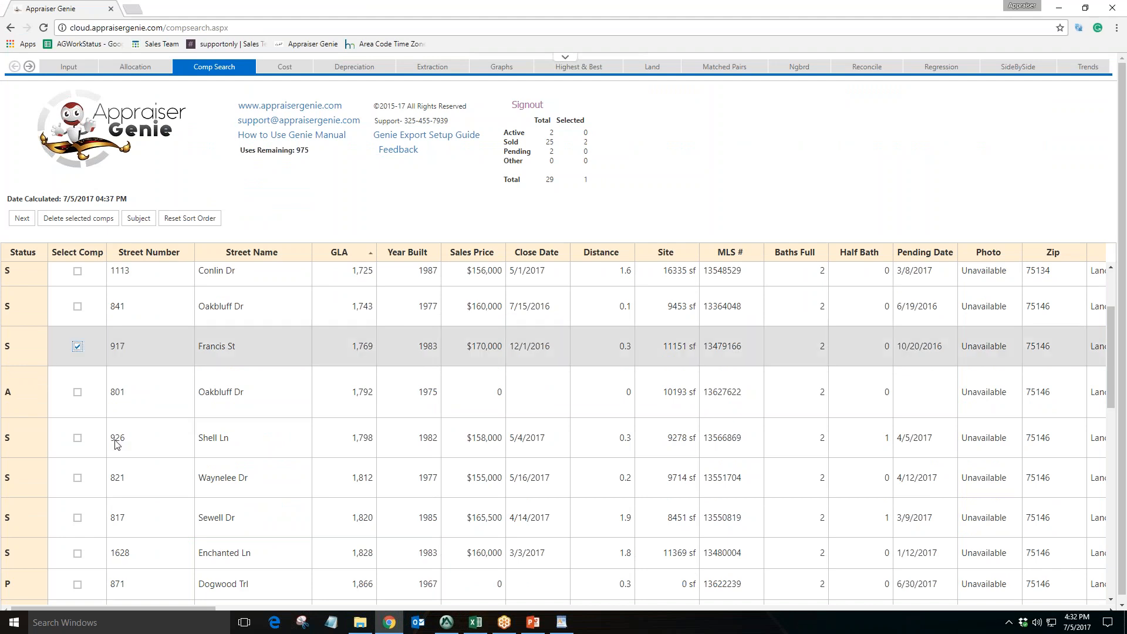
{"action": "scroll", "coordinate": [115, 444], "scroll_direction": "down", "scroll_amount": 4}
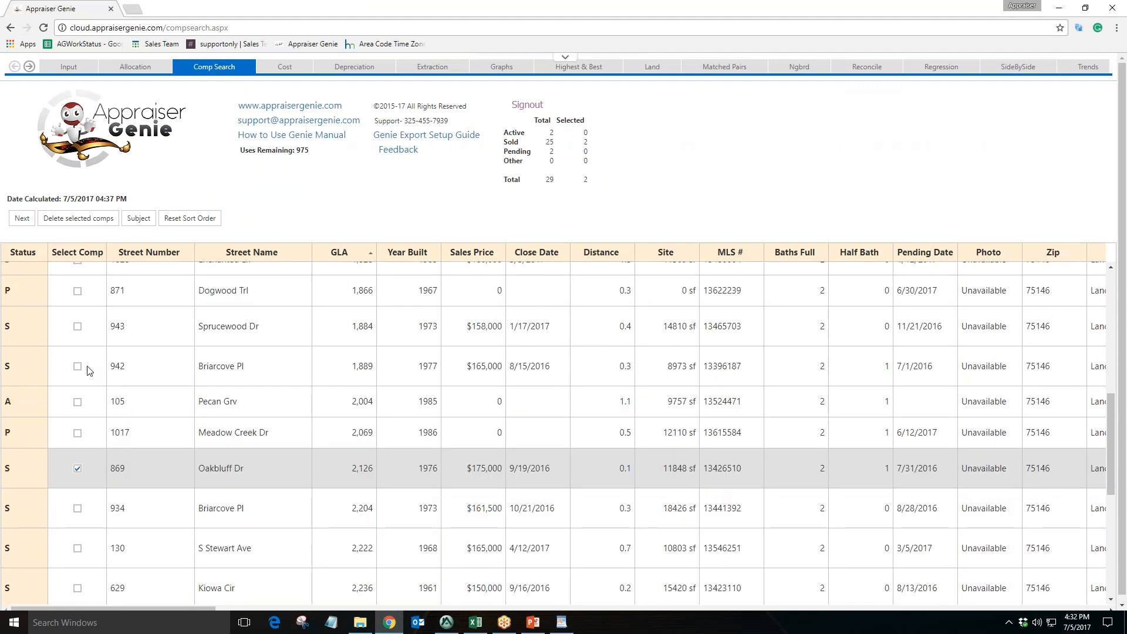
{"action": "left_click", "coordinate": [87, 366]}
Review the comp list and the selected totals
{"action": "scroll", "coordinate": [149, 471], "scroll_direction": "up", "scroll_amount": 2}
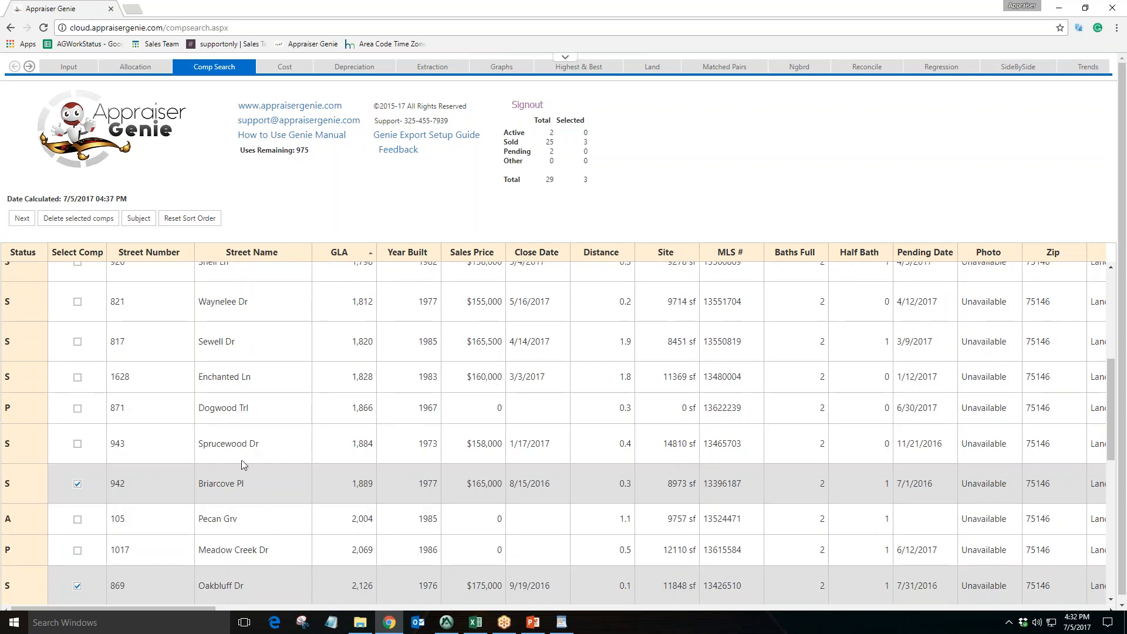
{"action": "scroll", "coordinate": [246, 457], "scroll_direction": "down", "scroll_amount": 1}
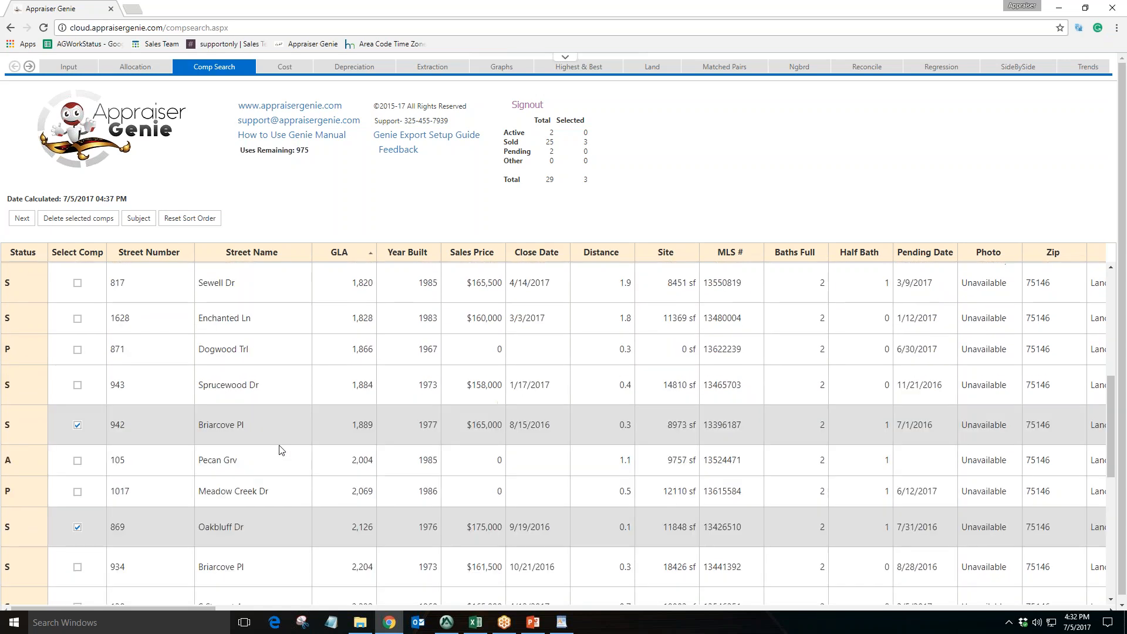
{"action": "left_click_drag", "start_coordinate": [590, 142], "coordinate": [598, 155]}
{"action": "left_click", "coordinate": [599, 154]}
{"action": "scroll", "coordinate": [147, 515], "scroll_direction": "down", "scroll_amount": 6}
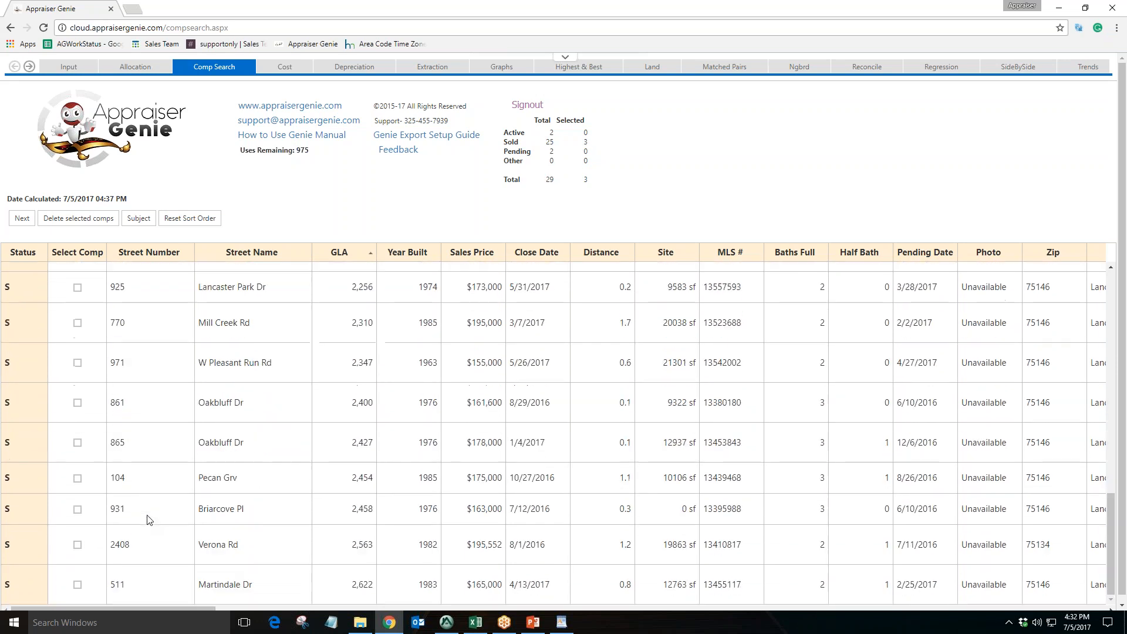
{"action": "scroll", "coordinate": [117, 504], "scroll_direction": "up", "scroll_amount": 6}
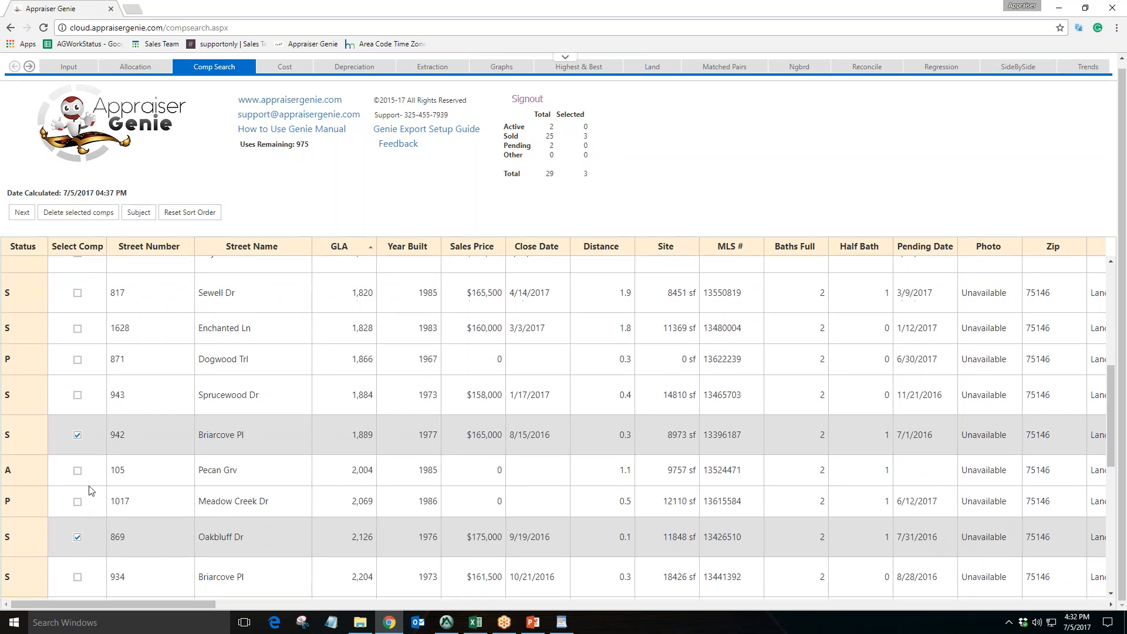
{"action": "scroll", "coordinate": [235, 476], "scroll_direction": "up", "scroll_amount": 4}
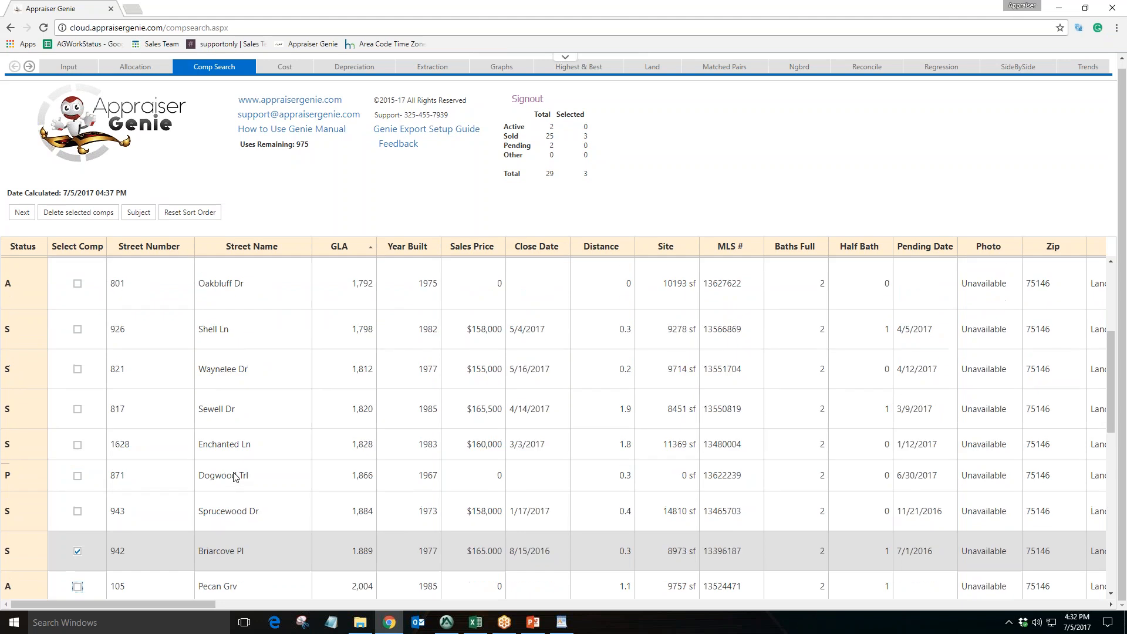
{"action": "scroll", "coordinate": [234, 477], "scroll_direction": "up", "scroll_amount": 2}
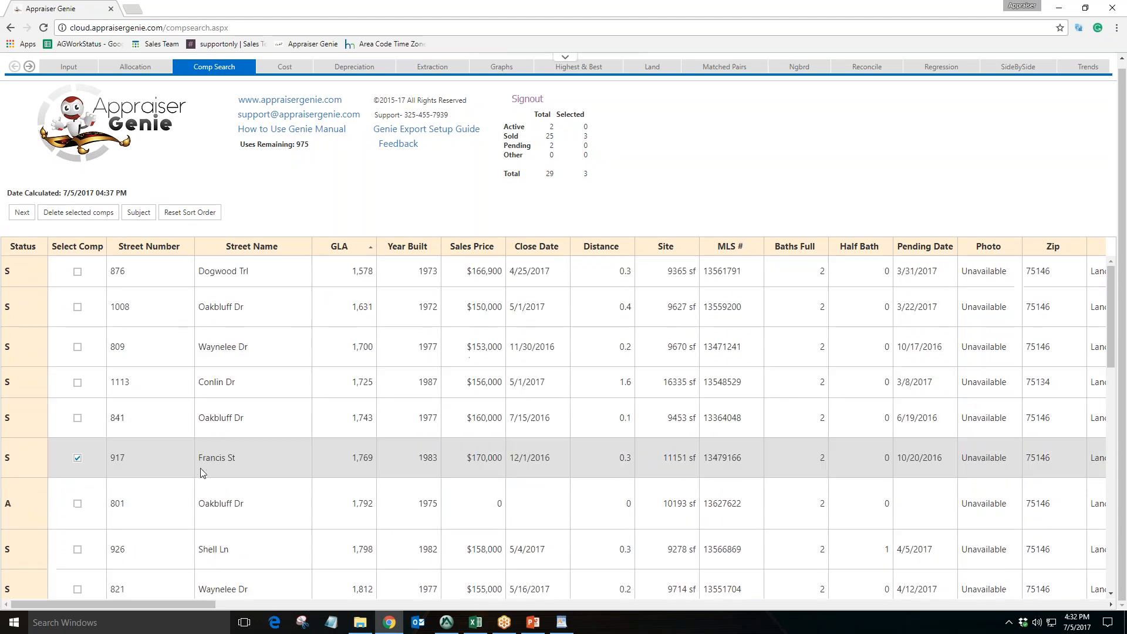
Proceed from the comp search to the side-by-side comparison with the selected comps
{"action": "left_click", "coordinate": [28, 216]}
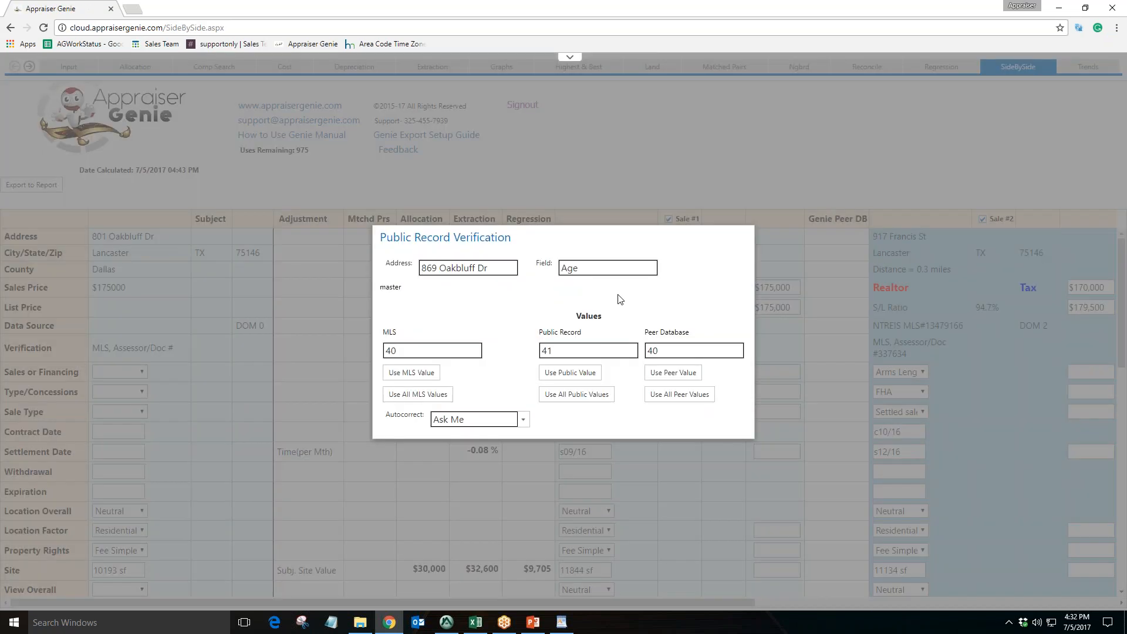
{"action": "left_click_drag", "start_coordinate": [506, 267], "coordinate": [420, 269]}
{"action": "left_click_drag", "start_coordinate": [612, 265], "coordinate": [560, 268]}
{"action": "left_click_drag", "start_coordinate": [426, 352], "coordinate": [392, 351]}
{"action": "key", "text": "Tab"}
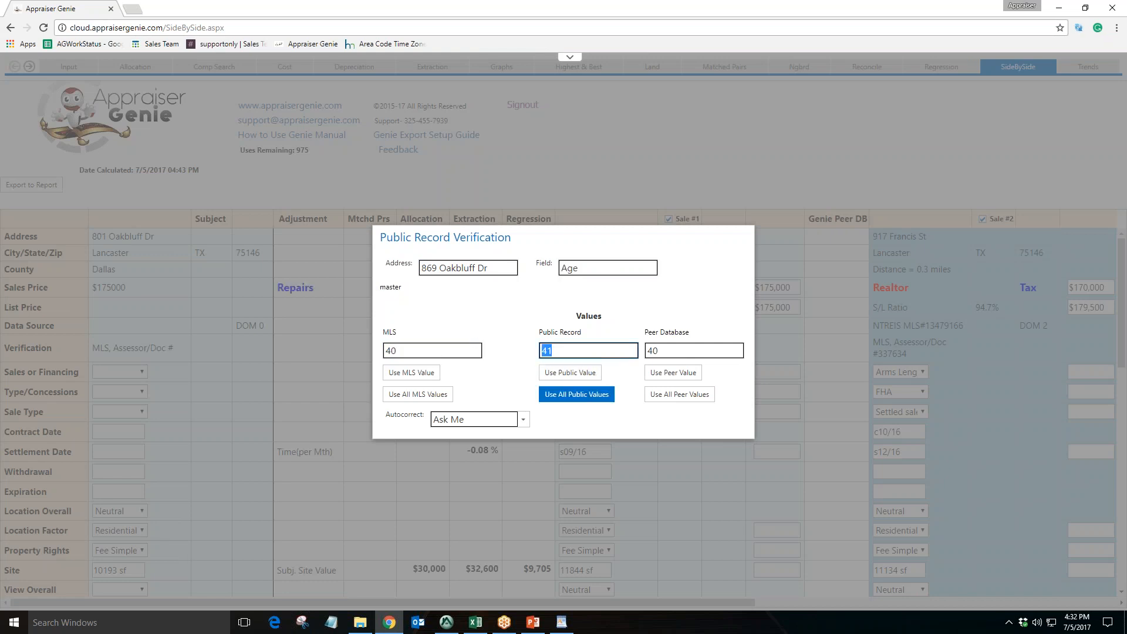
{"action": "key", "text": "Tab"}
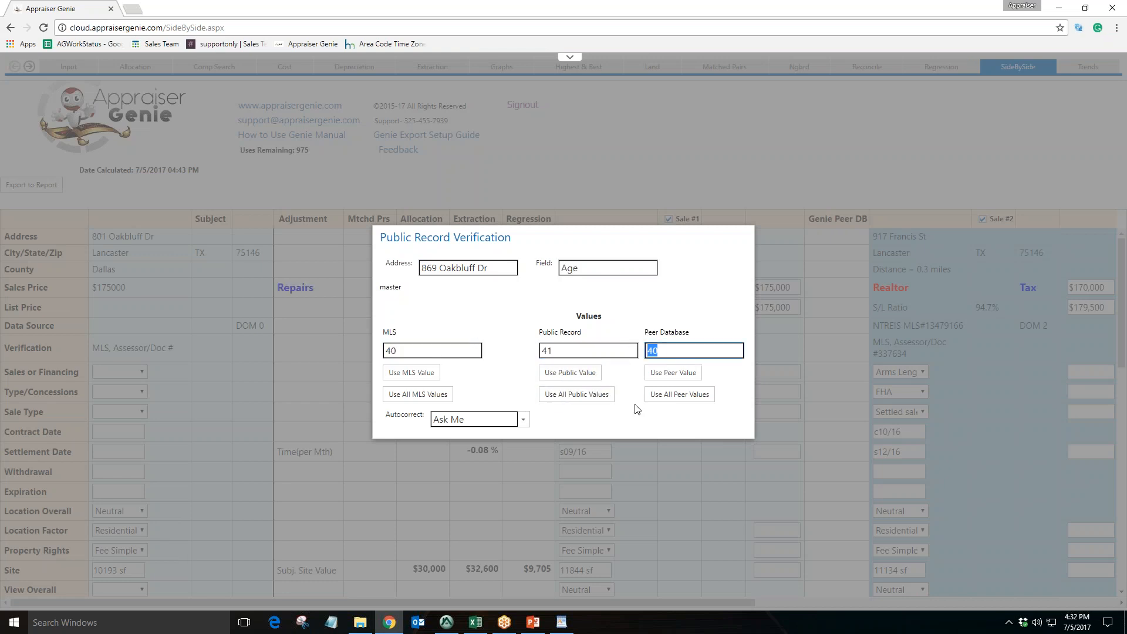
{"action": "left_click", "coordinate": [560, 372]}
{"action": "left_click", "coordinate": [463, 351]}
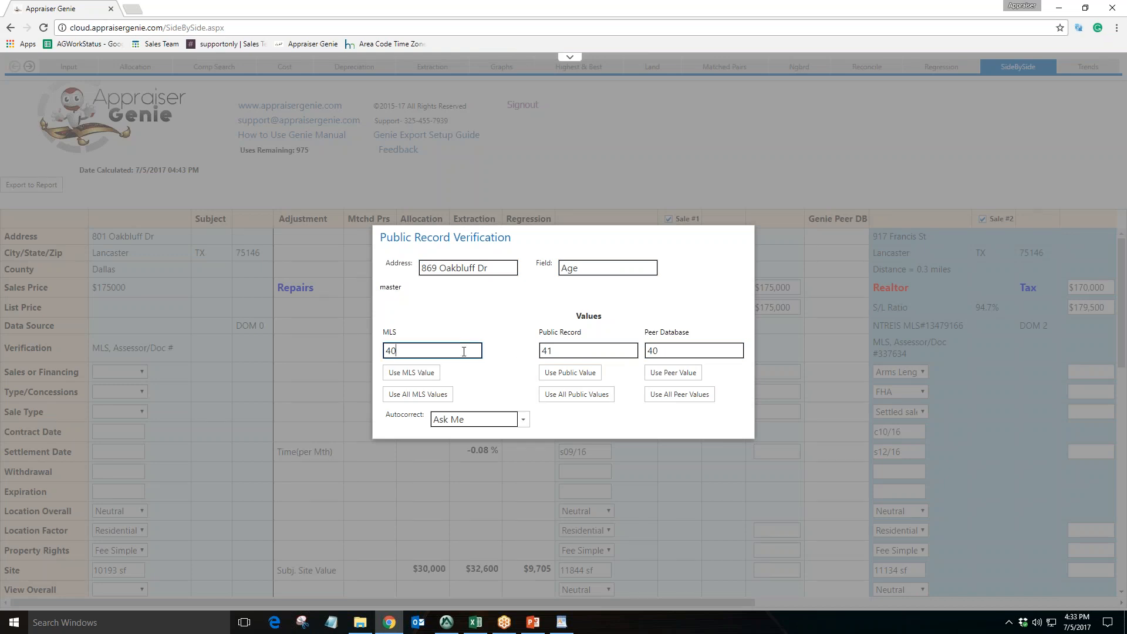
{"action": "left_click", "coordinate": [572, 351]}
{"action": "left_click", "coordinate": [669, 351]}
{"action": "left_click", "coordinate": [589, 351]}
{"action": "left_click_drag", "start_coordinate": [589, 332], "coordinate": [522, 335]}
{"action": "left_click", "coordinate": [404, 351]}
{"action": "key", "text": "Tab"}
{"action": "key", "text": "Tab"}
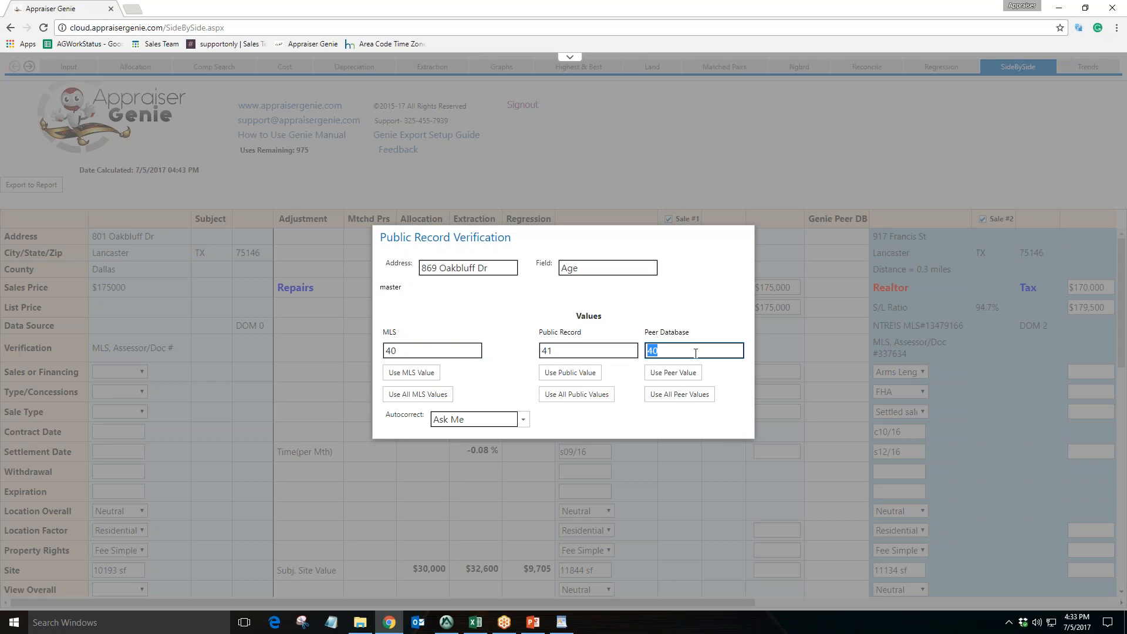
{"action": "type", "text": "38"}
{"action": "key", "text": "BackSpace"}
{"action": "type", "text": "40"}
{"action": "left_click", "coordinate": [425, 372]}
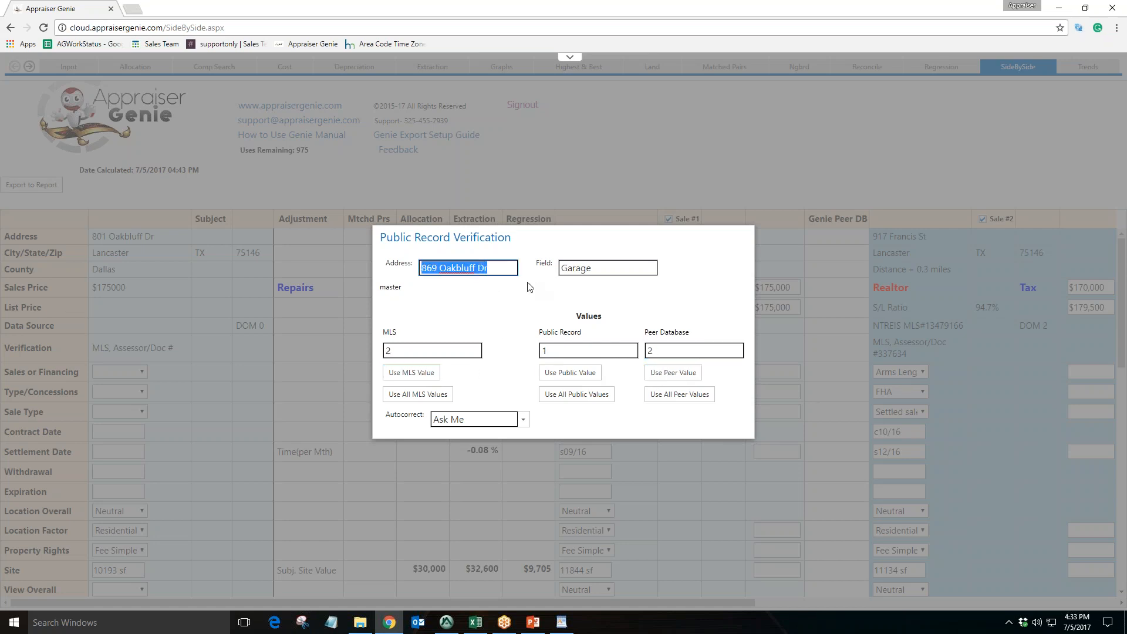
Apply all MLS values to resolve the remaining public record discrepancies
{"action": "double_click", "coordinate": [585, 268]}
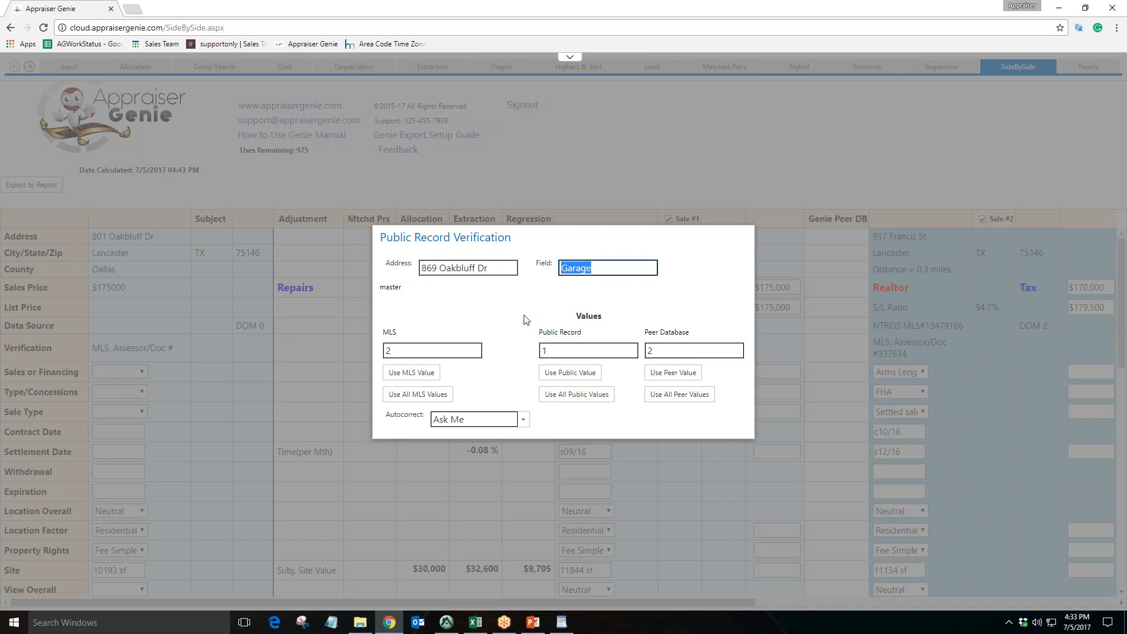
{"action": "left_click", "coordinate": [407, 350]}
{"action": "left_click", "coordinate": [558, 351]}
{"action": "left_click", "coordinate": [667, 350]}
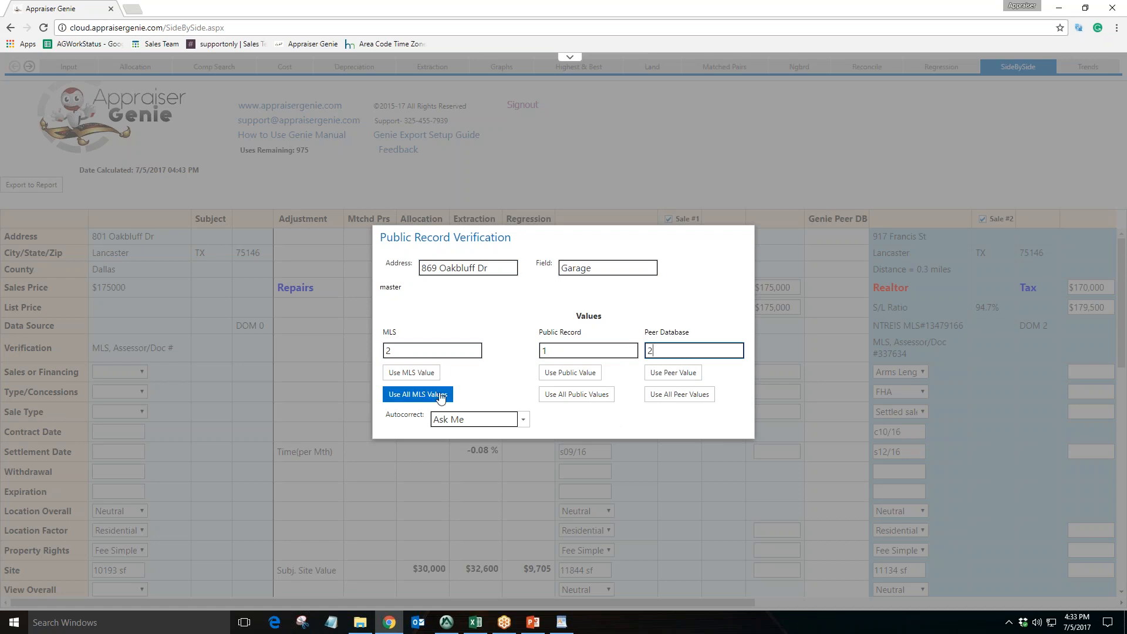
{"action": "left_click", "coordinate": [564, 397]}
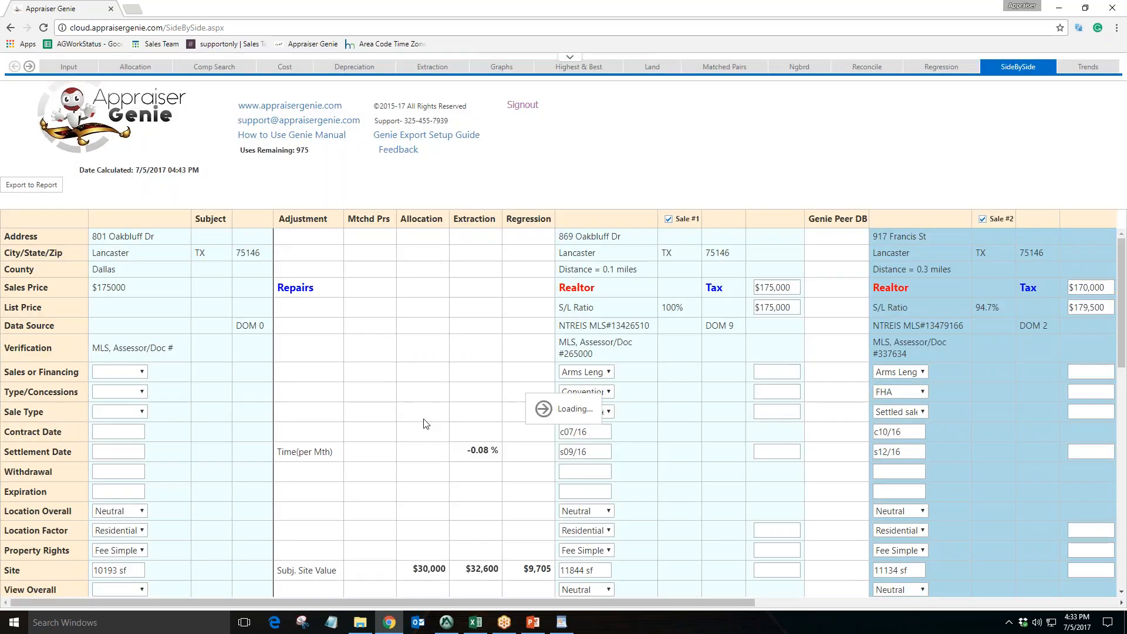
Scroll through the side-by-side grid to review the subject and comp columns
{"action": "scroll", "coordinate": [426, 424], "scroll_direction": "down", "scroll_amount": 1}
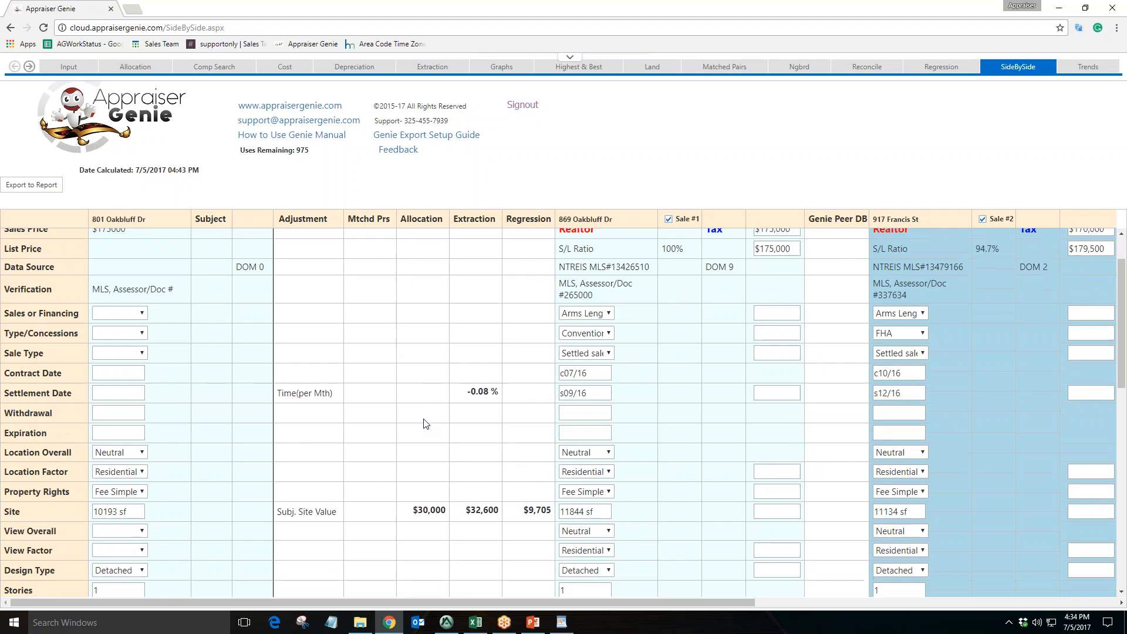
{"action": "scroll", "coordinate": [355, 412], "scroll_direction": "down", "scroll_amount": 1}
{"action": "scroll", "coordinate": [355, 412], "scroll_direction": "down", "scroll_amount": 1}
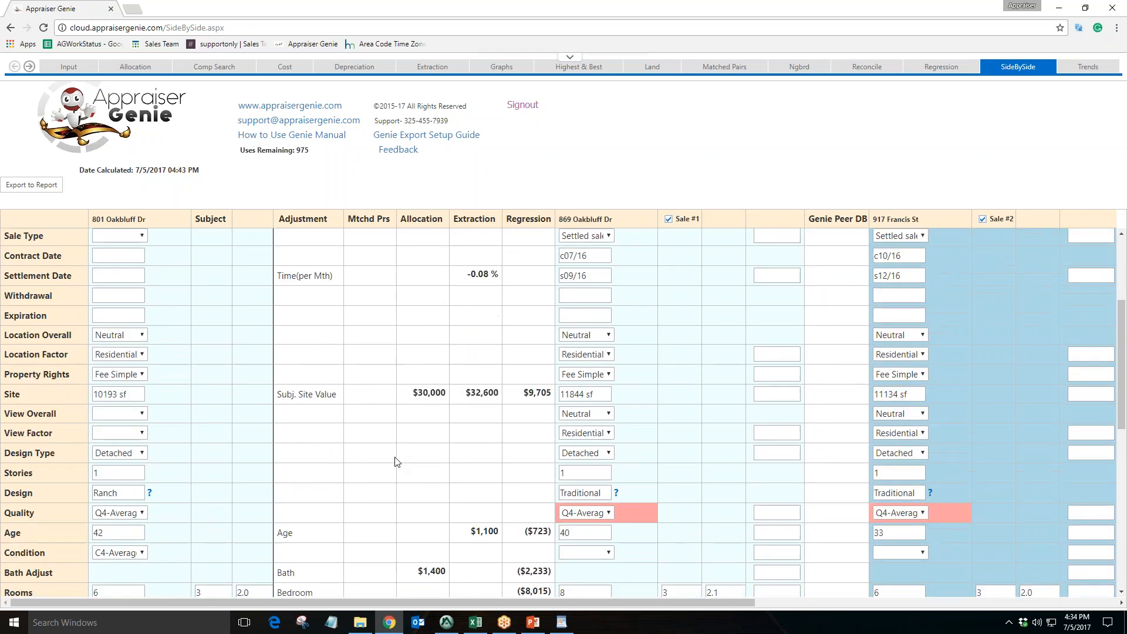
{"action": "scroll", "coordinate": [396, 461], "scroll_direction": "up", "scroll_amount": 3}
{"action": "left_click_drag", "start_coordinate": [166, 243], "coordinate": [91, 241]}
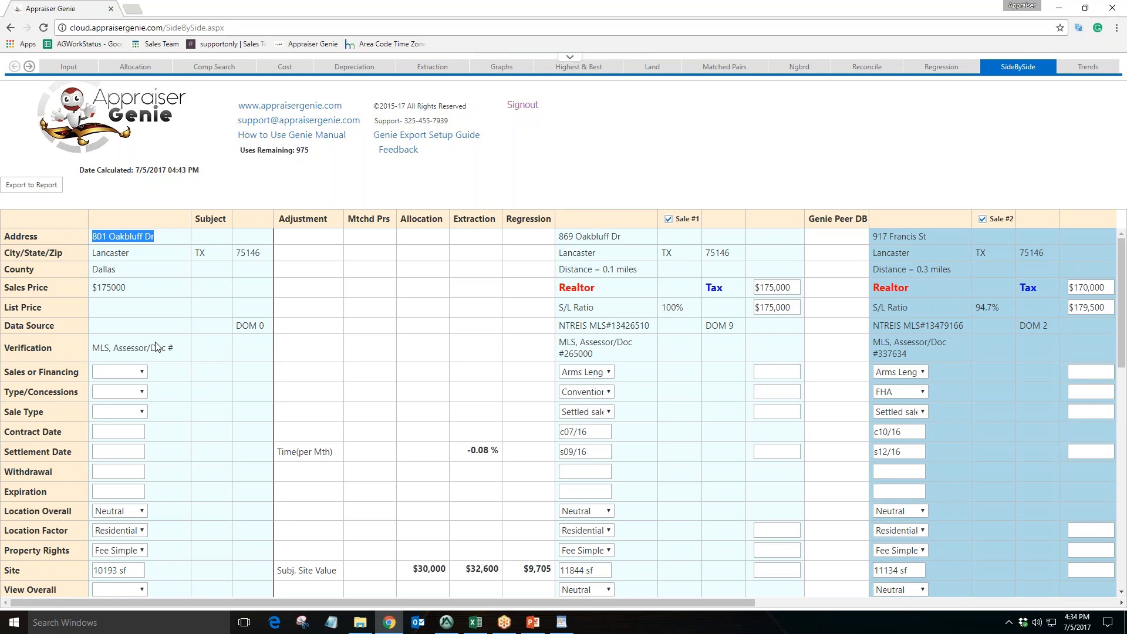
{"action": "scroll", "coordinate": [149, 344], "scroll_direction": "down", "scroll_amount": 3}
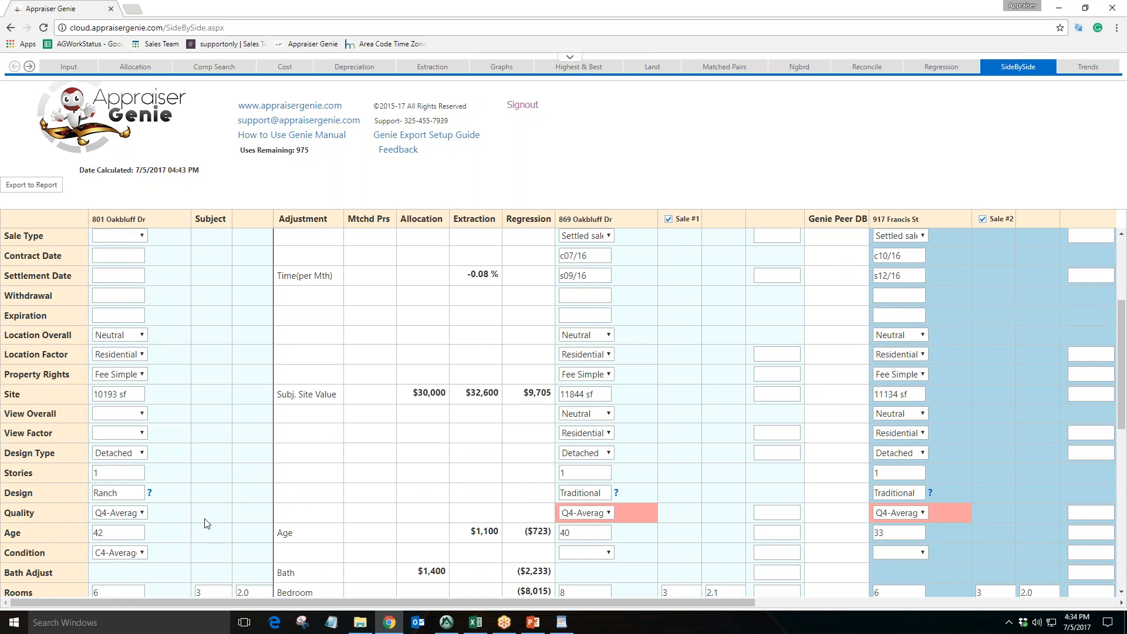
{"action": "left_click_drag", "start_coordinate": [184, 599], "coordinate": [250, 604]}
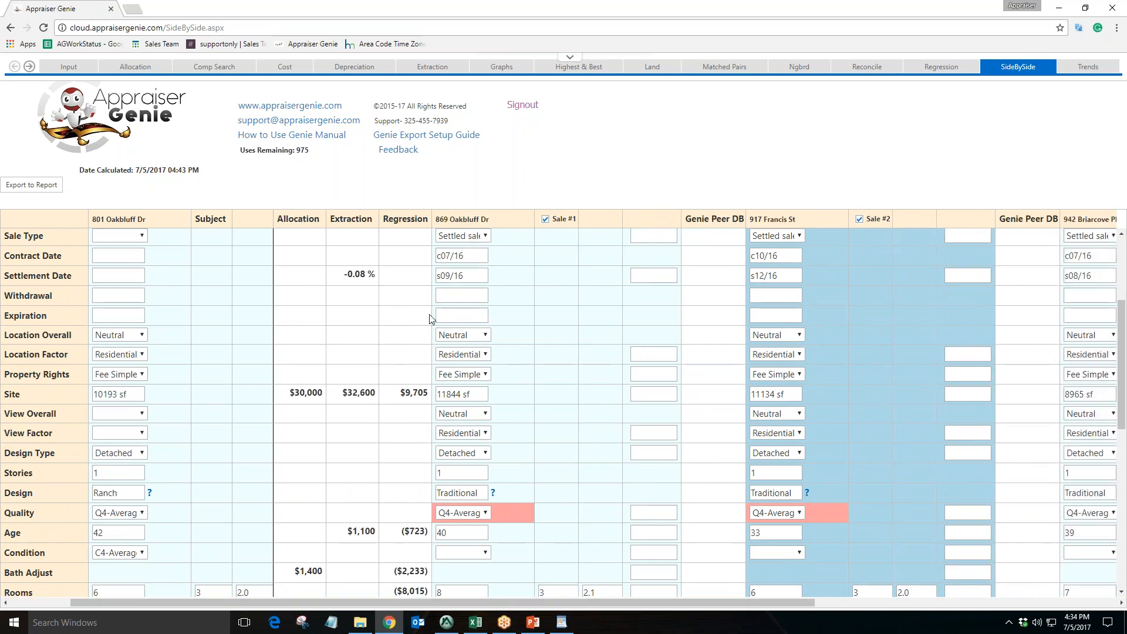
{"action": "left_click_drag", "start_coordinate": [490, 220], "coordinate": [439, 228]}
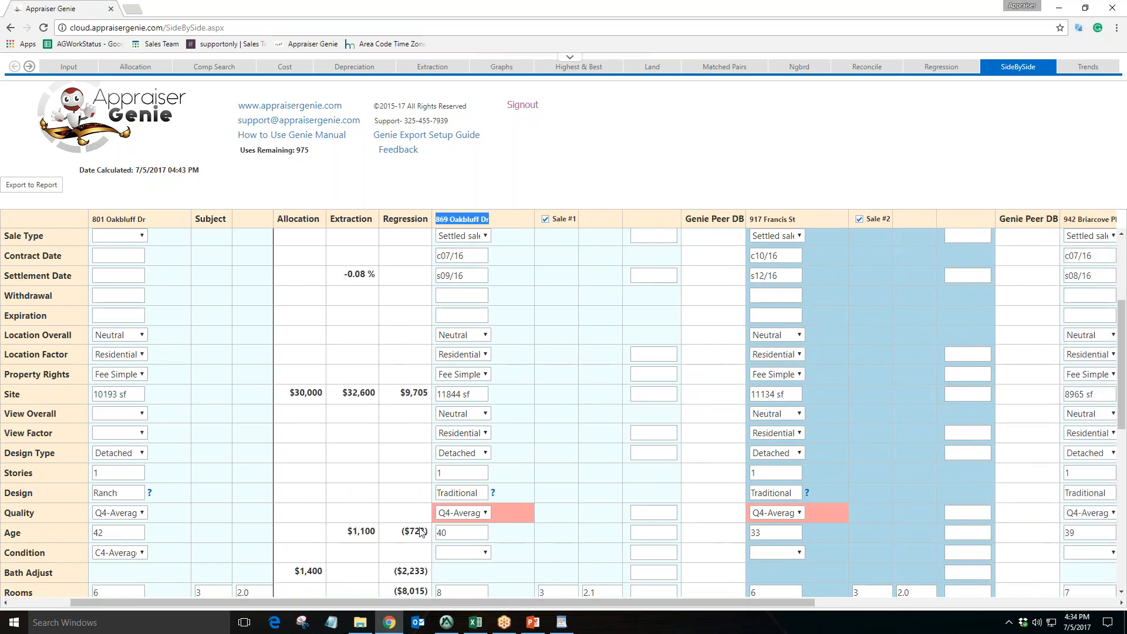
{"action": "left_click_drag", "start_coordinate": [423, 603], "coordinate": [560, 604]}
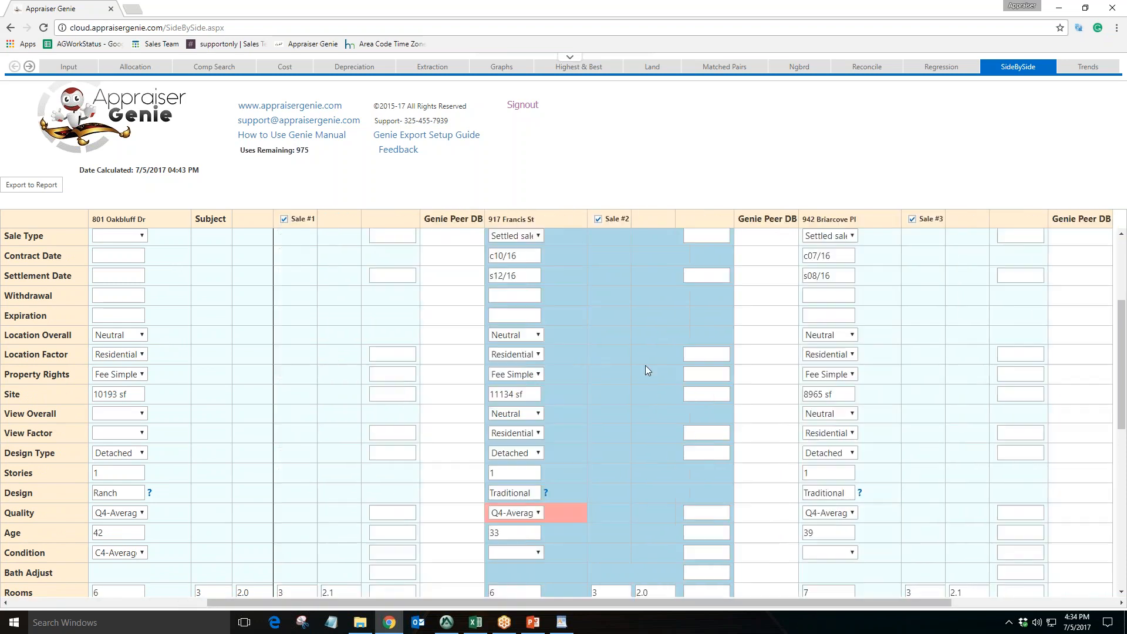
{"action": "left_click_drag", "start_coordinate": [543, 222], "coordinate": [490, 226]}
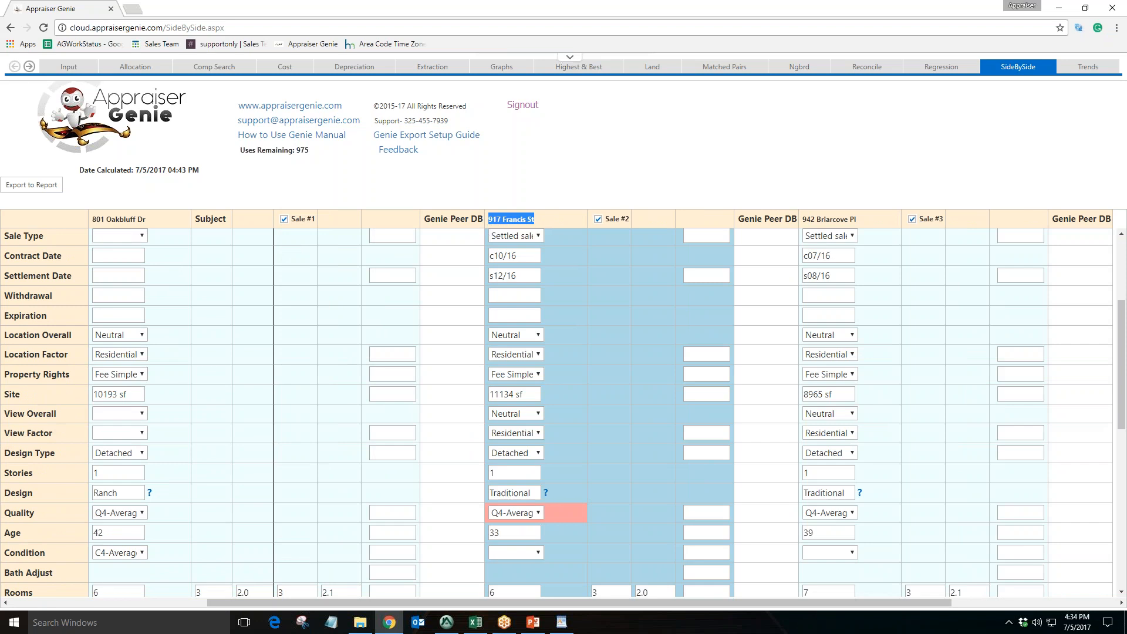
{"action": "left_click_drag", "start_coordinate": [493, 605], "coordinate": [577, 604]}
{"action": "left_click_drag", "start_coordinate": [774, 221], "coordinate": [711, 223]}
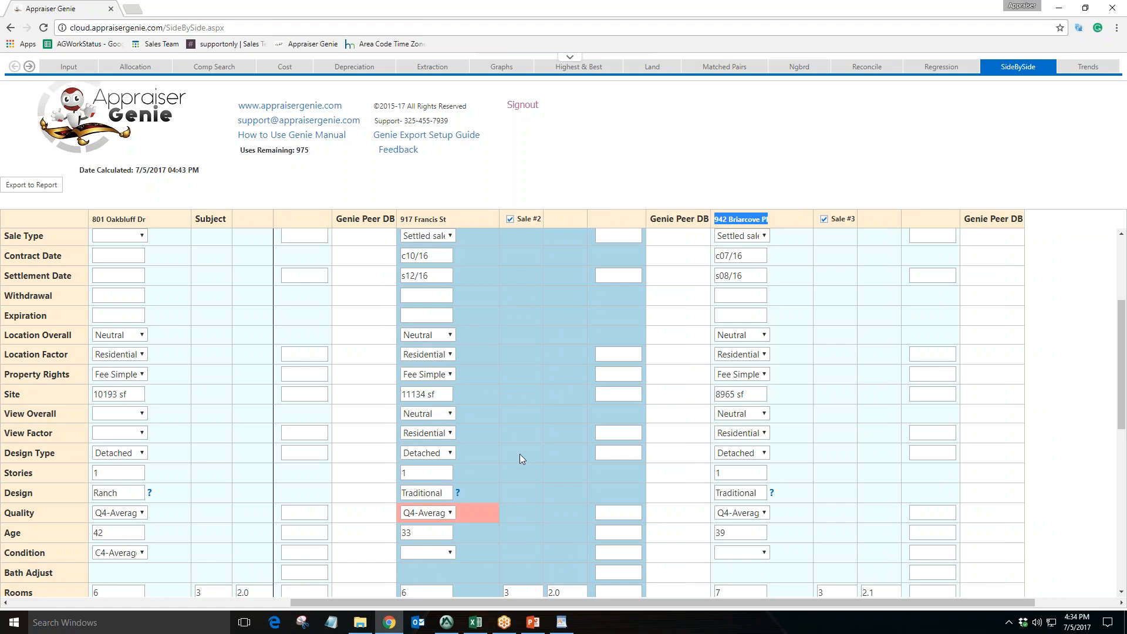
{"action": "left_click", "coordinate": [470, 423]}
{"action": "scroll", "coordinate": [470, 423], "scroll_direction": "down", "scroll_amount": 1}
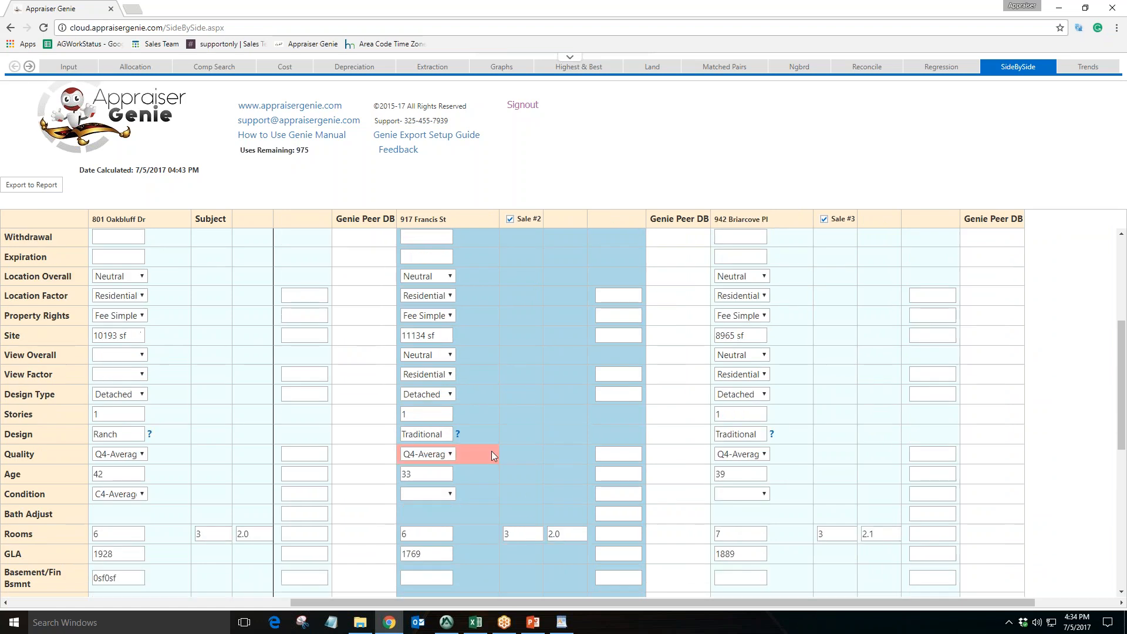
{"action": "left_click_drag", "start_coordinate": [483, 599], "coordinate": [463, 600]}
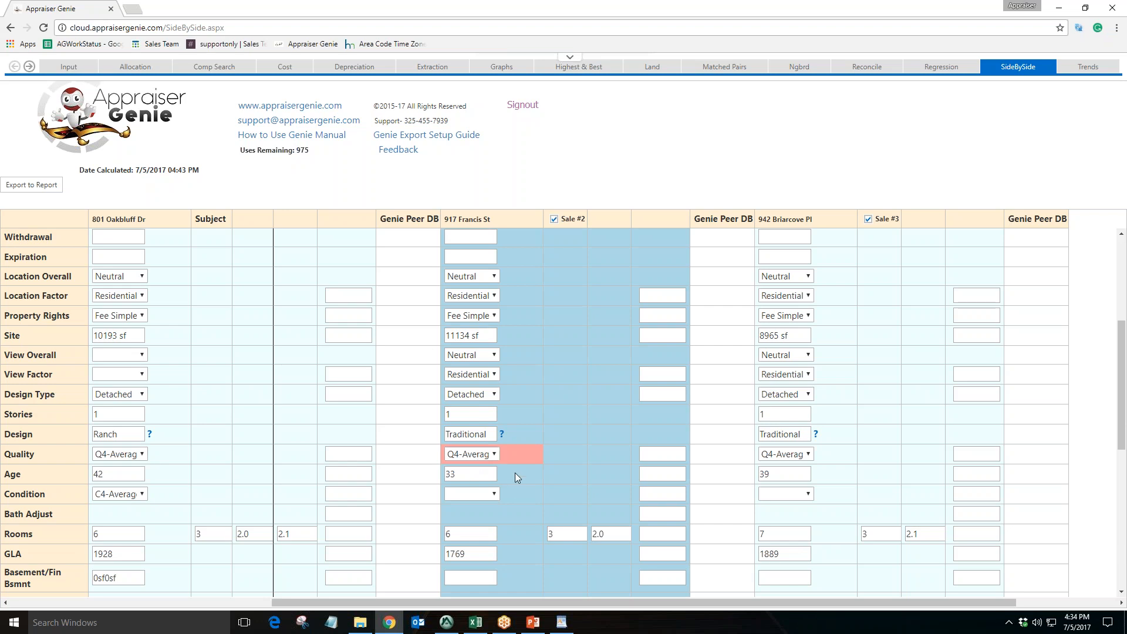
Compare the Site values of the subject and each comp across the side-by-side grid
{"action": "left_click_drag", "start_coordinate": [551, 603], "coordinate": [274, 594]}
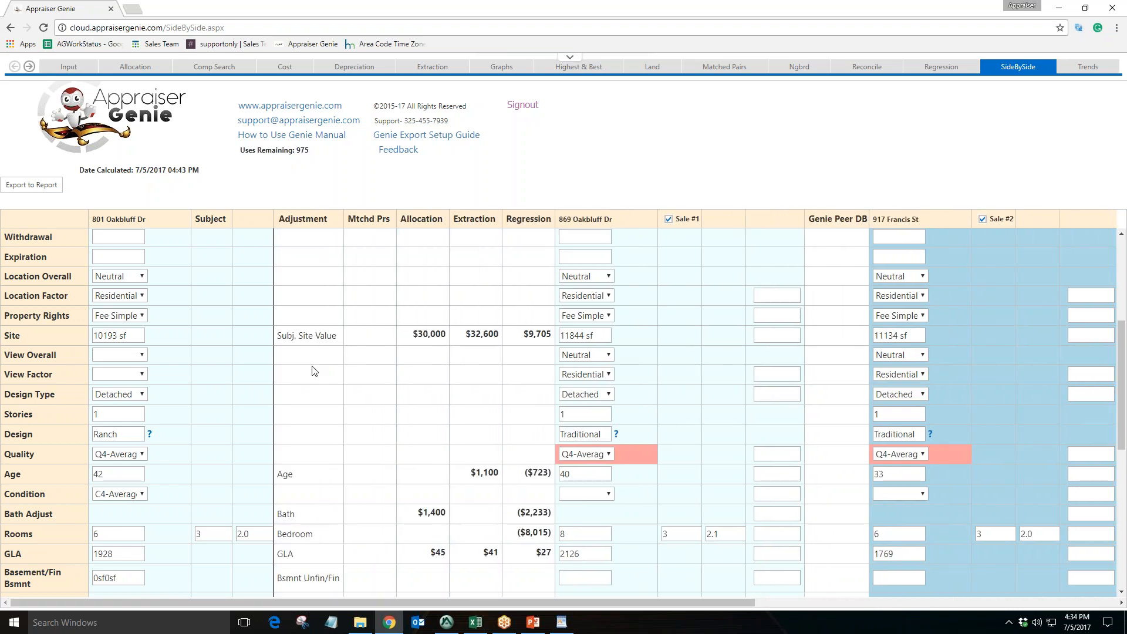
{"action": "left_click_drag", "start_coordinate": [5, 337], "coordinate": [26, 338]}
{"action": "left_click", "coordinate": [129, 335]}
{"action": "left_click_drag", "start_coordinate": [601, 335], "coordinate": [559, 332]}
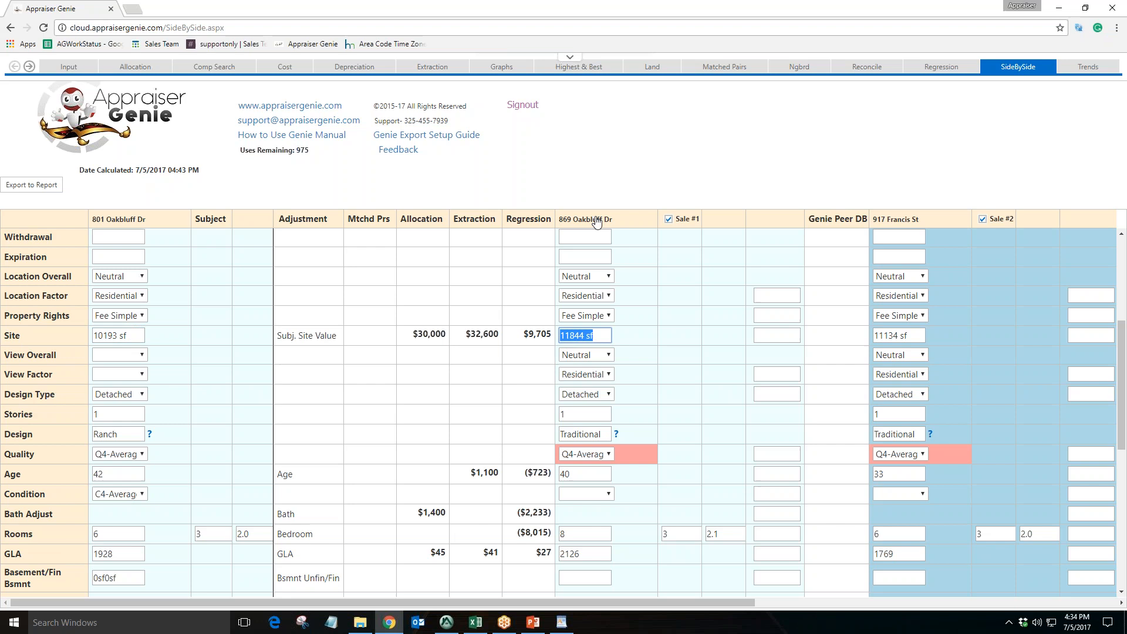
{"action": "left_click_drag", "start_coordinate": [909, 336], "coordinate": [875, 337]}
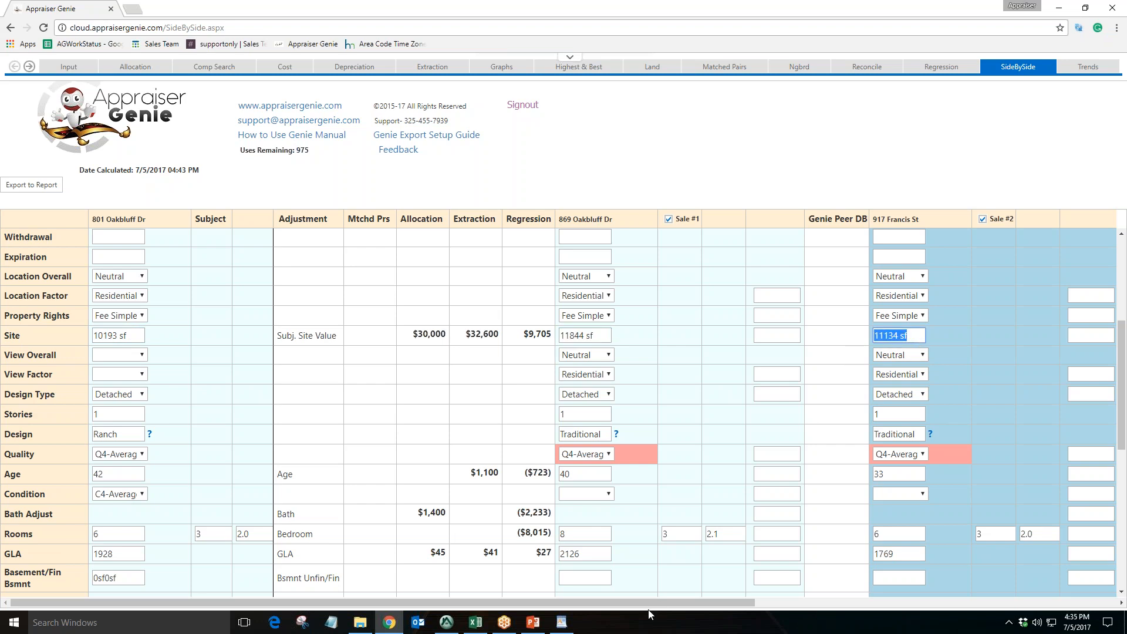
{"action": "left_click_drag", "start_coordinate": [670, 602], "coordinate": [930, 605]}
{"action": "left_click_drag", "start_coordinate": [809, 336], "coordinate": [759, 337]}
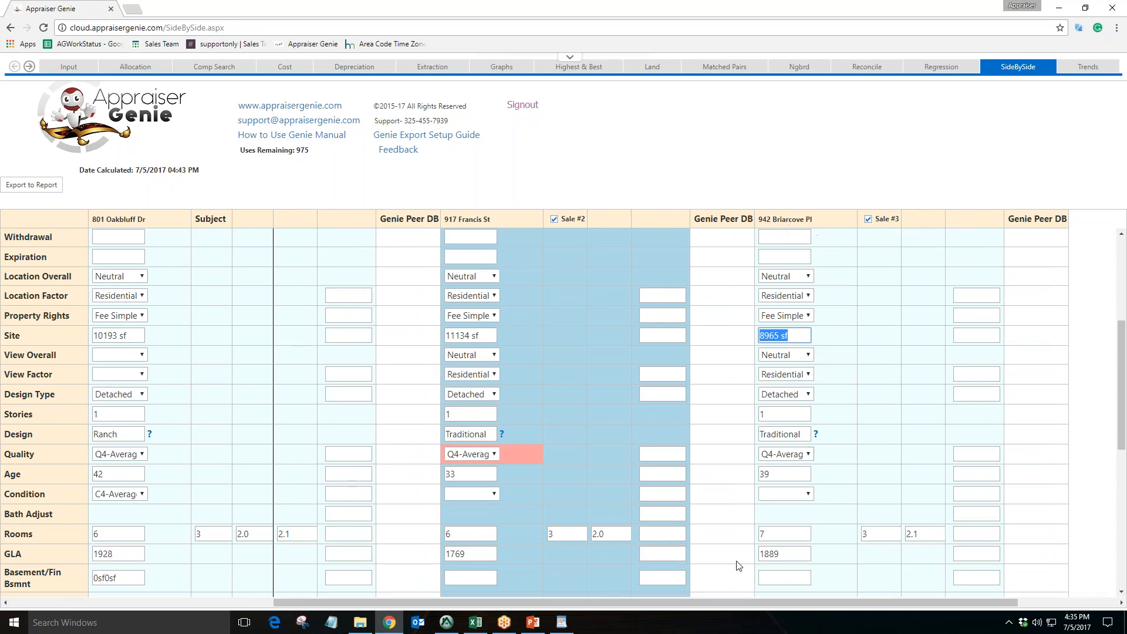
{"action": "left_click_drag", "start_coordinate": [723, 600], "coordinate": [484, 595]}
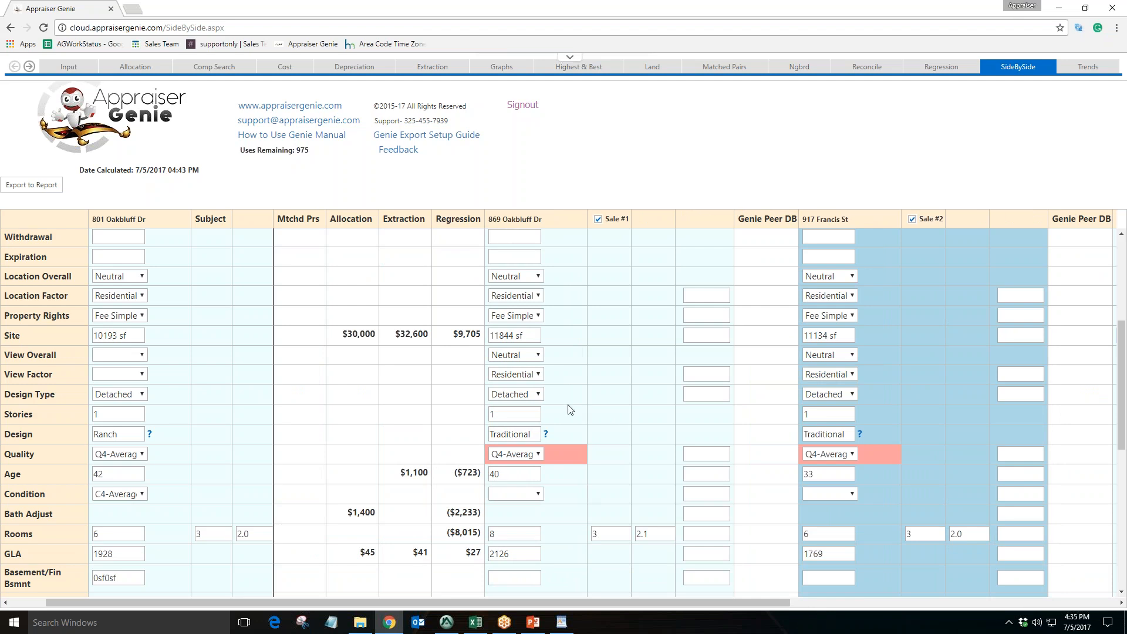
{"action": "left_click", "coordinate": [536, 336]}
{"action": "triple_click", "coordinate": [534, 333]}
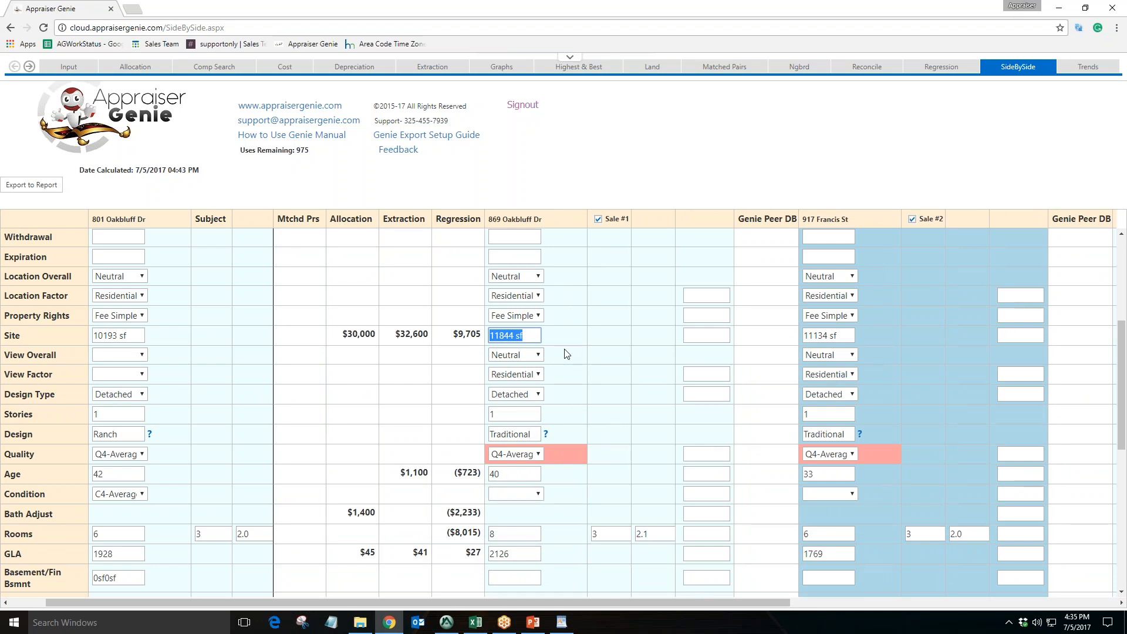
{"action": "left_click", "coordinate": [566, 354]}
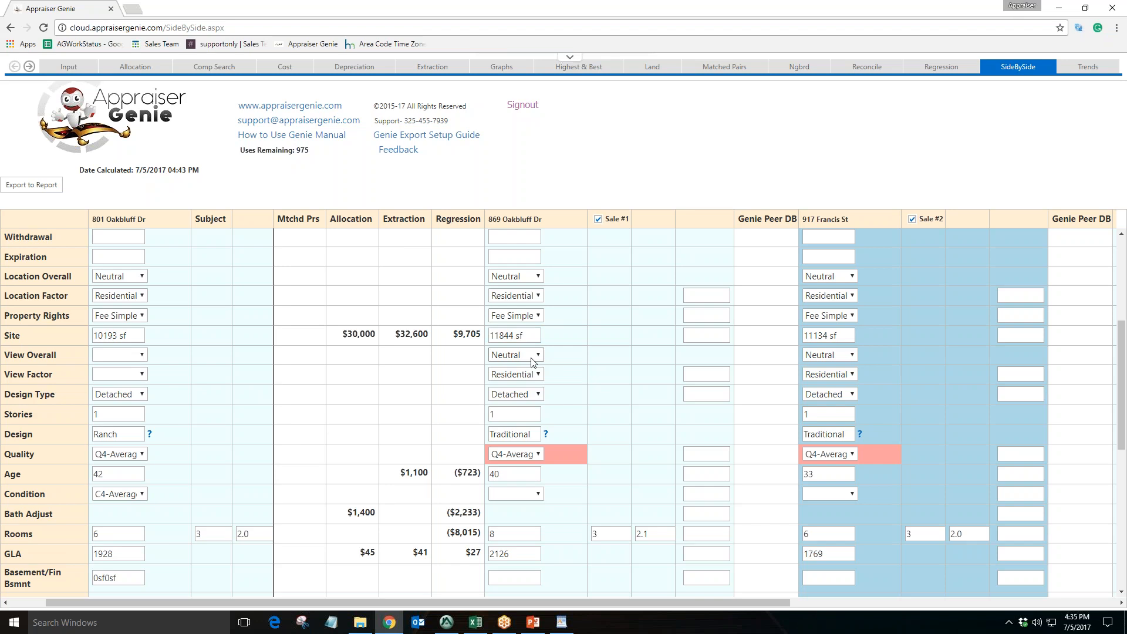
{"action": "left_click", "coordinate": [524, 418]}
{"action": "left_click_drag", "start_coordinate": [590, 601], "coordinate": [892, 627]}
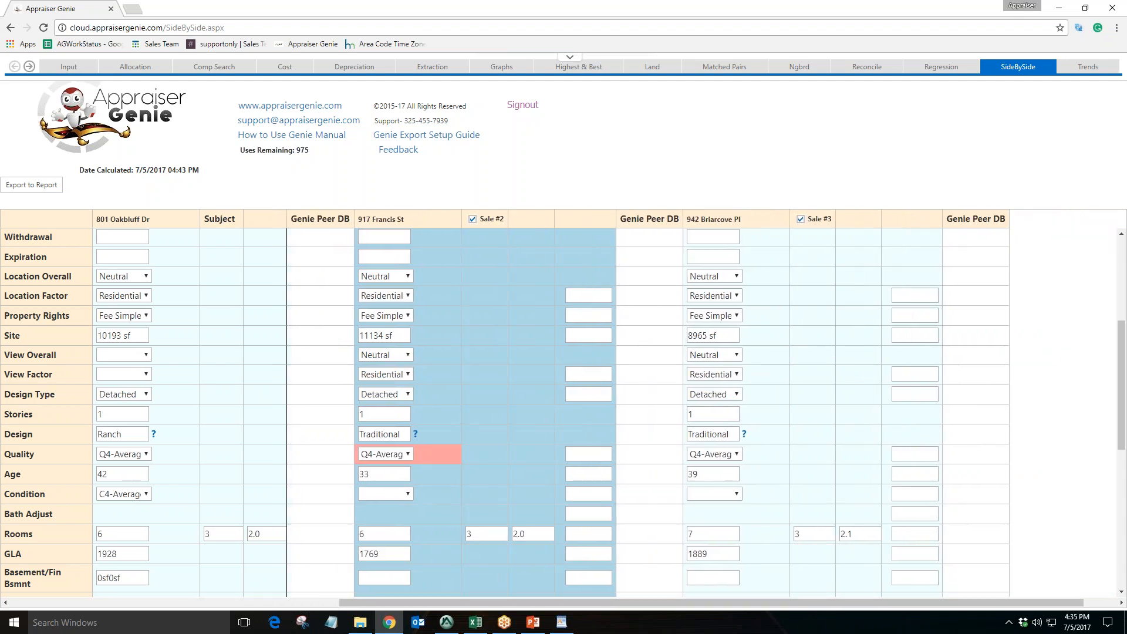
{"action": "left_click_drag", "start_coordinate": [726, 602], "coordinate": [382, 600]}
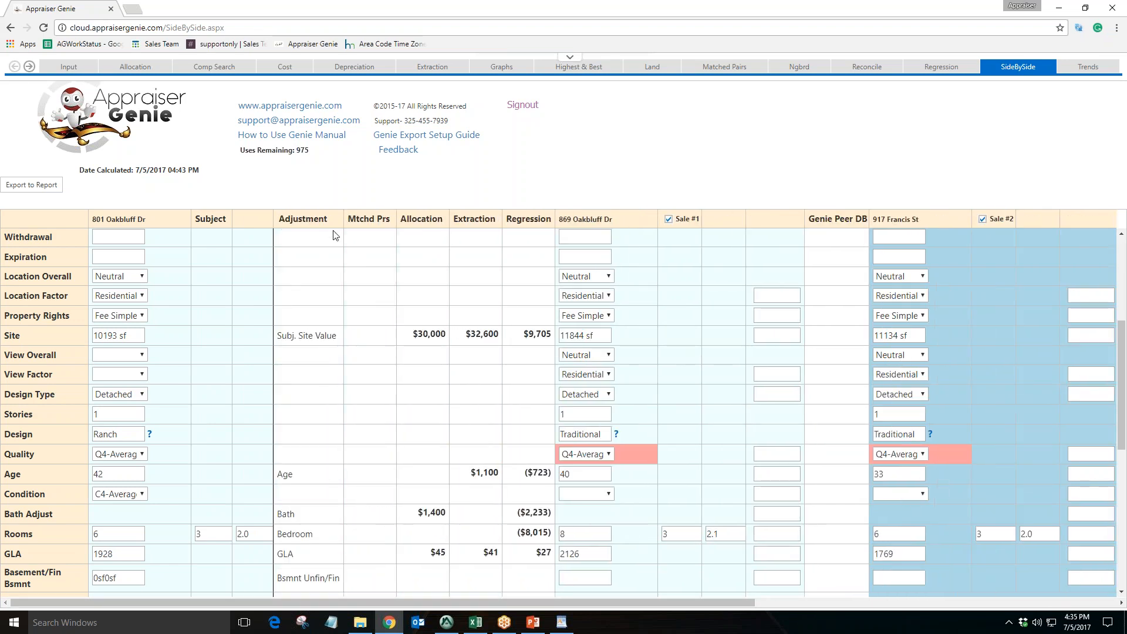
{"action": "left_click_drag", "start_coordinate": [331, 226], "coordinate": [281, 231]}
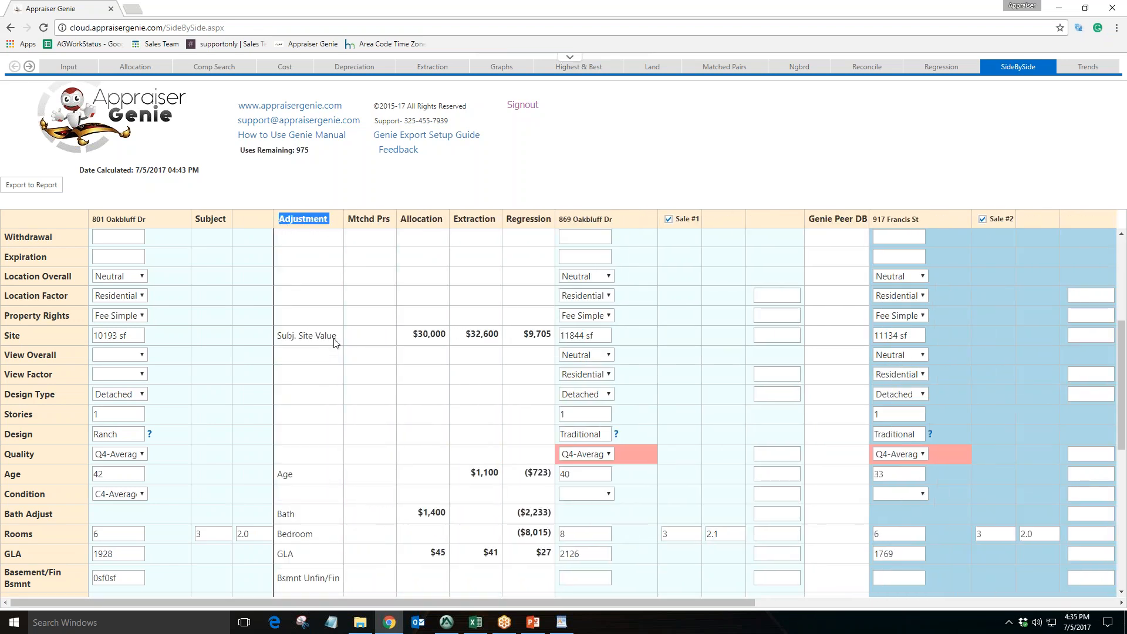
{"action": "left_click_drag", "start_coordinate": [336, 336], "coordinate": [282, 336]}
Review the Age, Bath, Bedroom, GLA and garage adjustment rows in the side-by-side grid
{"action": "scroll", "coordinate": [317, 346], "scroll_direction": "down", "scroll_amount": 2}
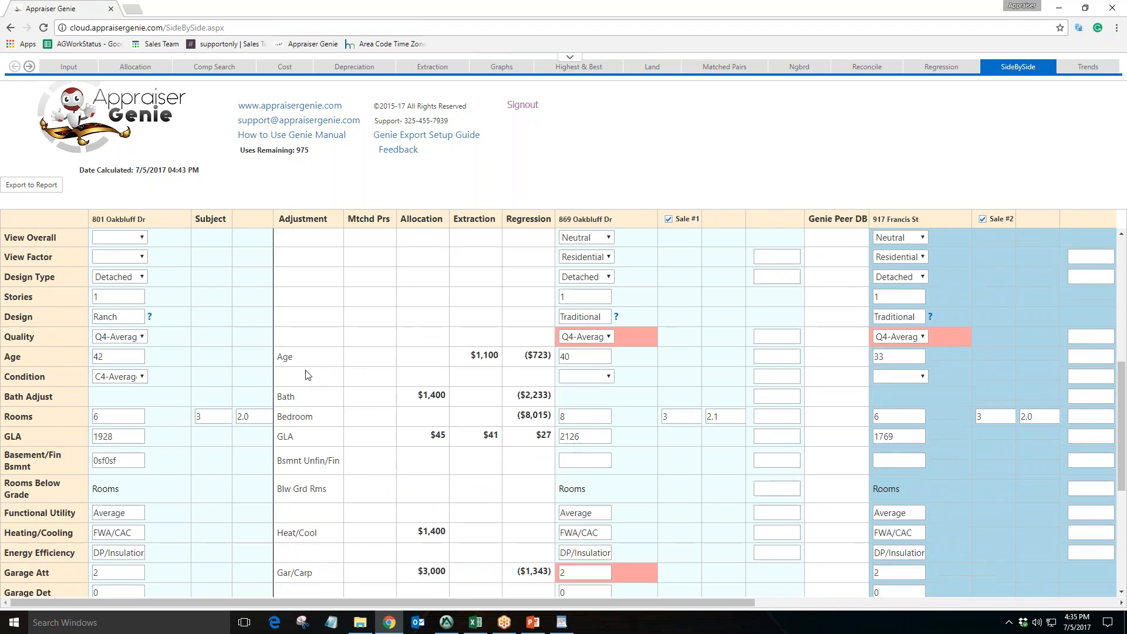
{"action": "double_click", "coordinate": [286, 360]}
{"action": "left_click", "coordinate": [296, 398]}
{"action": "left_click_drag", "start_coordinate": [296, 402], "coordinate": [300, 459]}
{"action": "scroll", "coordinate": [339, 421], "scroll_direction": "down", "scroll_amount": 3}
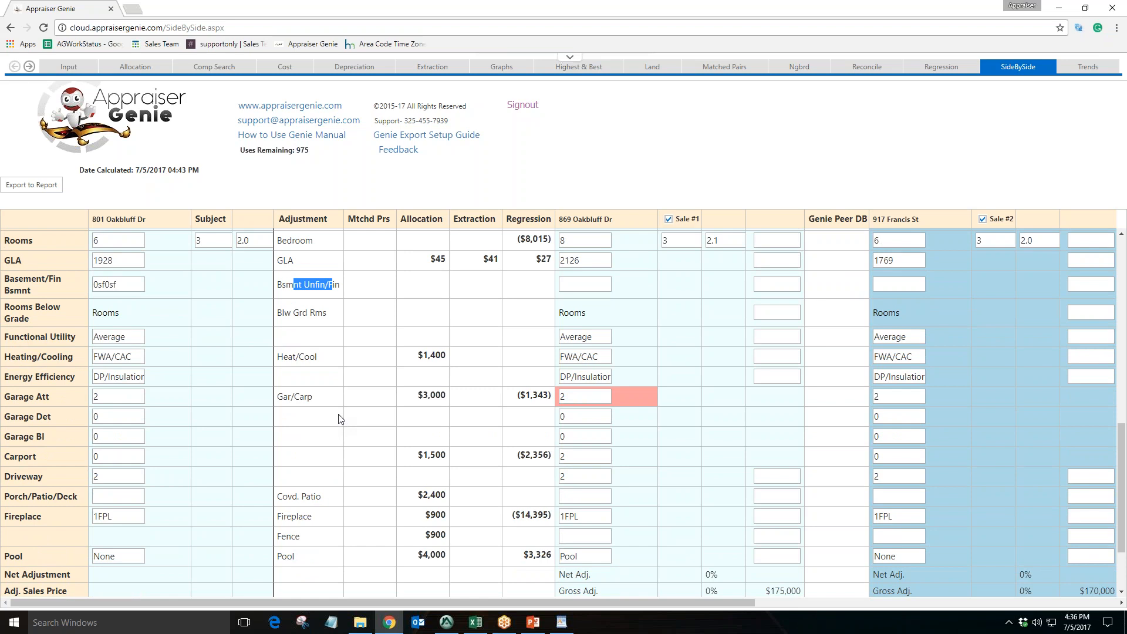
{"action": "left_click", "coordinate": [592, 198]}
{"action": "scroll", "coordinate": [504, 458], "scroll_direction": "up", "scroll_amount": 2}
{"action": "scroll", "coordinate": [504, 459], "scroll_direction": "up", "scroll_amount": 1}
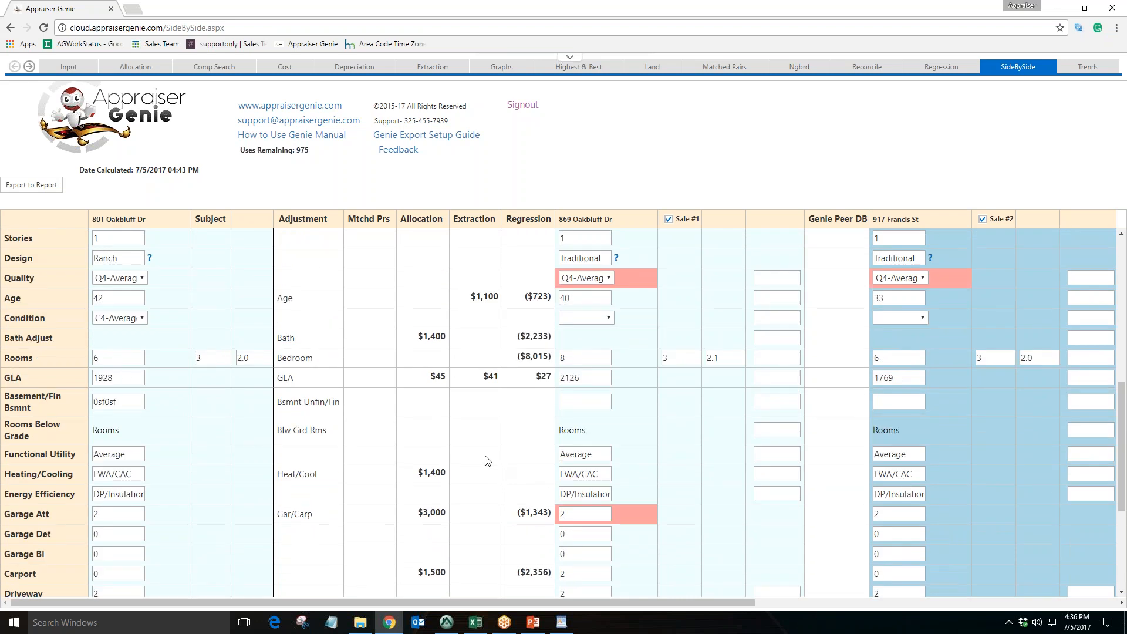
{"action": "scroll", "coordinate": [486, 460], "scroll_direction": "up", "scroll_amount": 2}
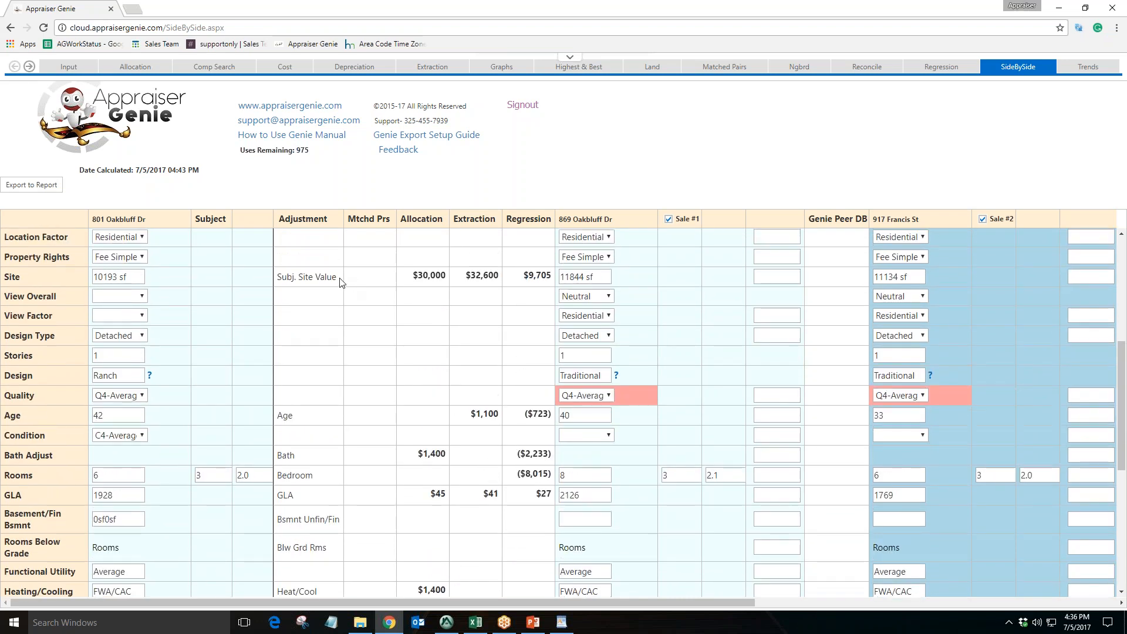
{"action": "left_click_drag", "start_coordinate": [345, 279], "coordinate": [277, 279]}
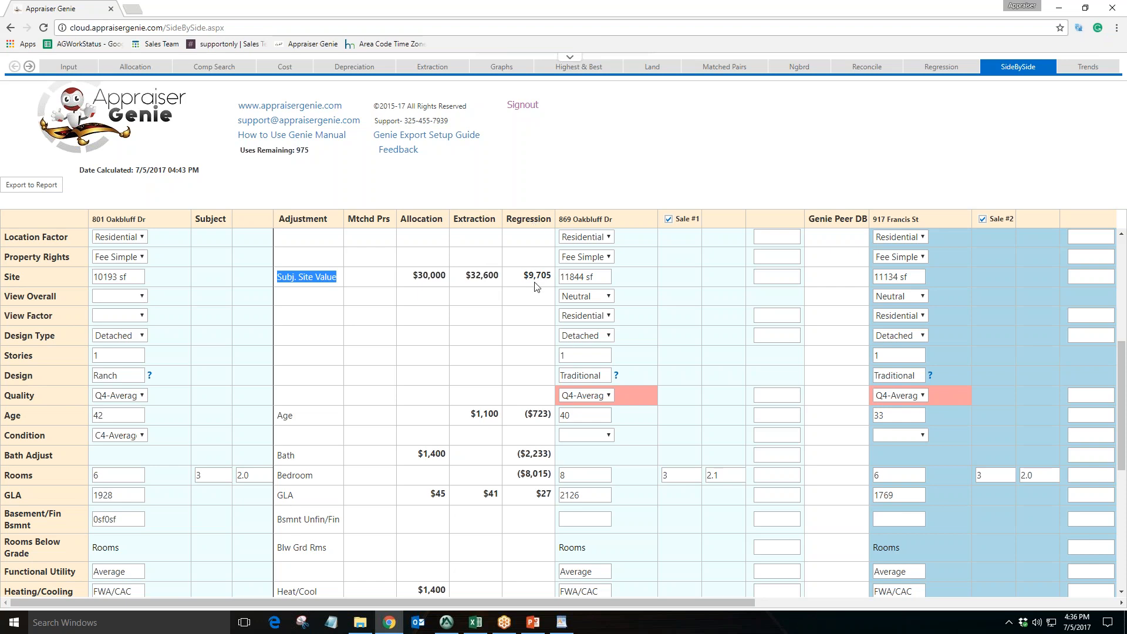
{"action": "left_click", "coordinate": [548, 193]}
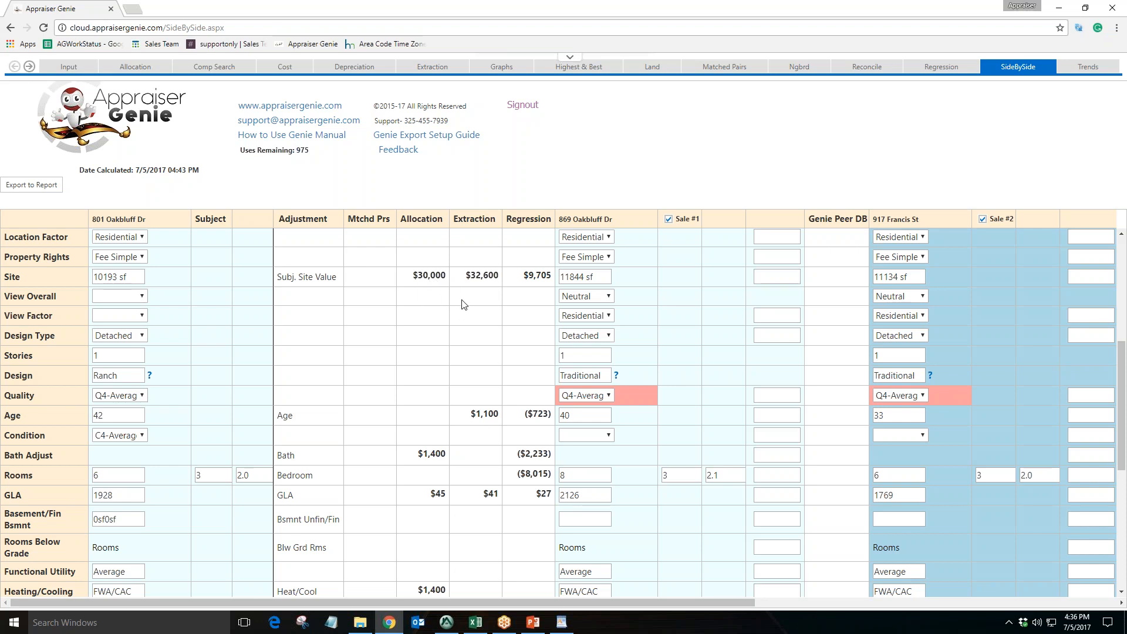
{"action": "scroll", "coordinate": [463, 303], "scroll_direction": "up", "scroll_amount": 1}
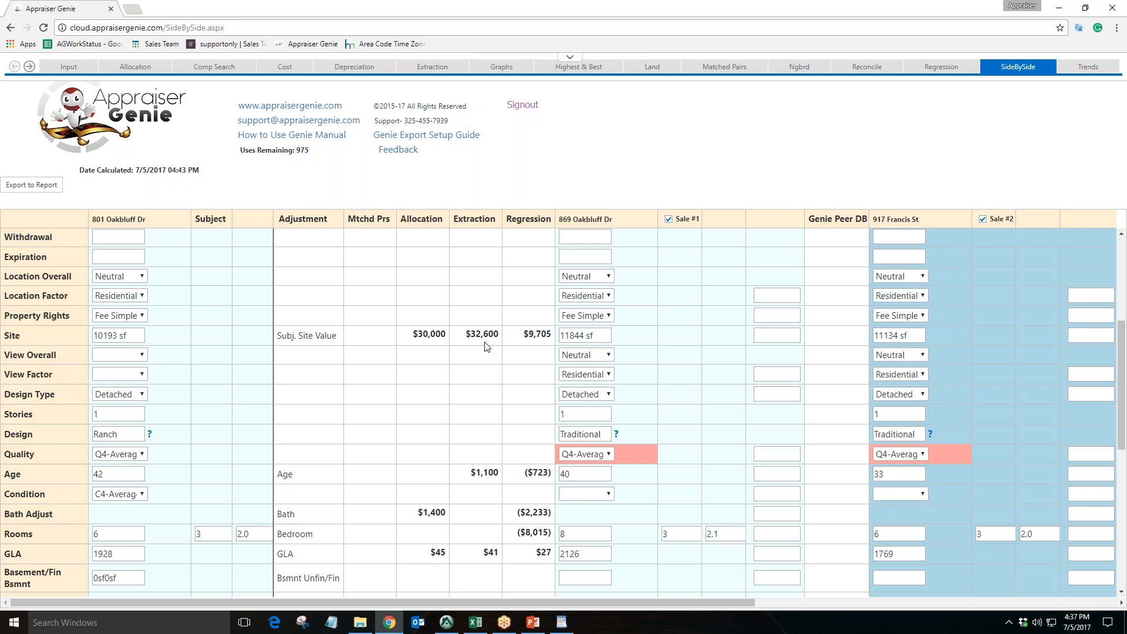
Open the Land page and review the Land Extraction and Land Allocation method tables
{"action": "left_click", "coordinate": [655, 72]}
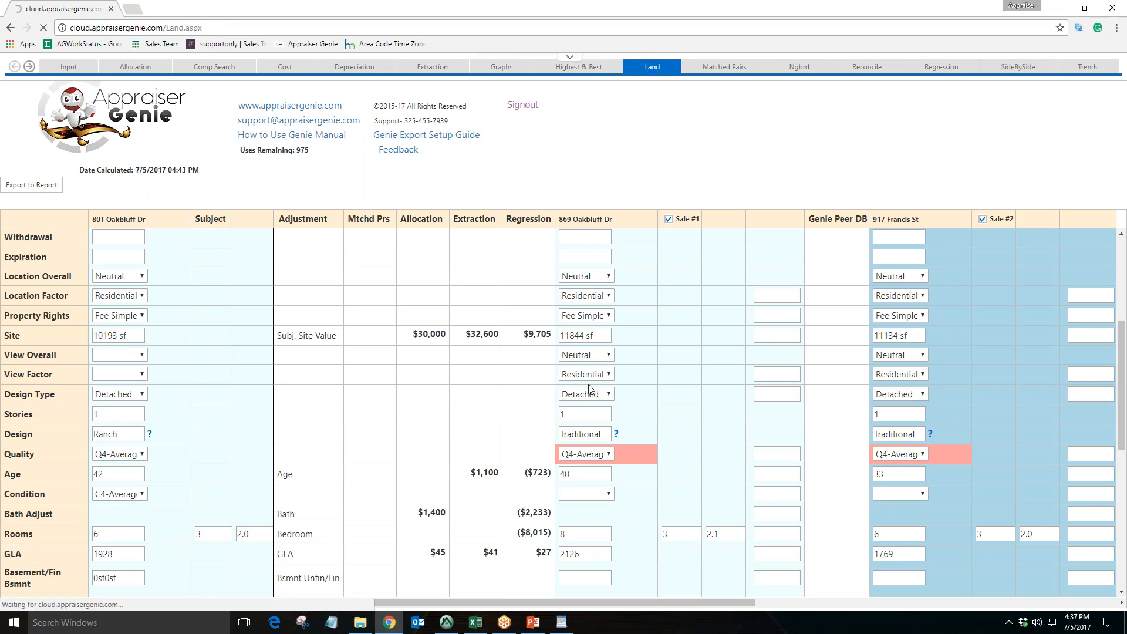
{"action": "scroll", "coordinate": [590, 389], "scroll_direction": "down", "scroll_amount": 5}
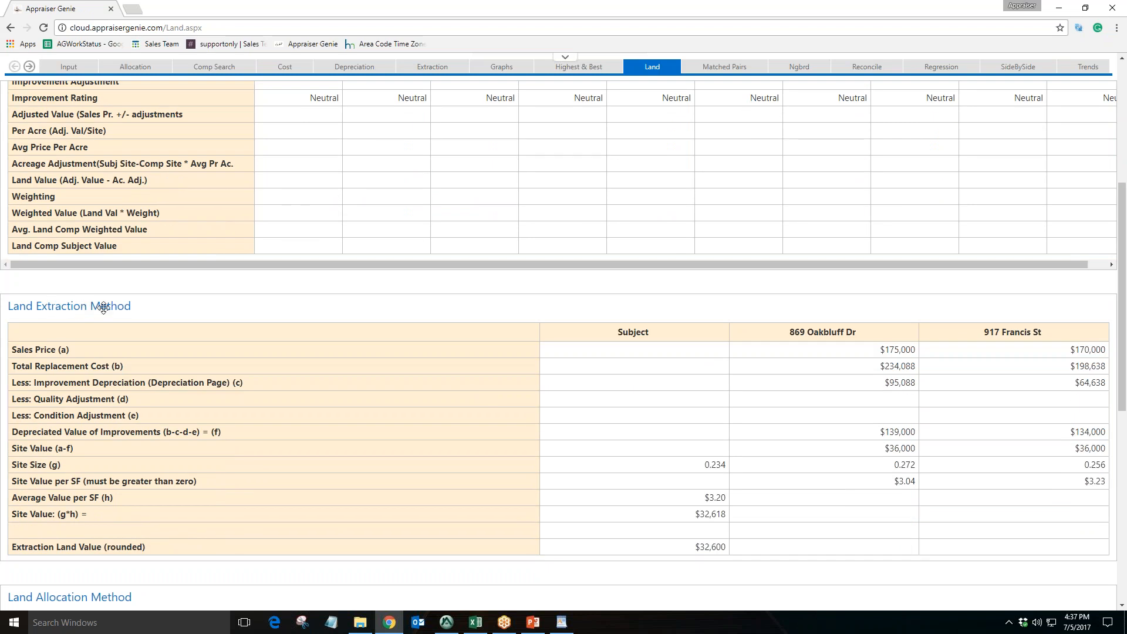
{"action": "scroll", "coordinate": [355, 352], "scroll_direction": "down", "scroll_amount": 4}
{"action": "scroll", "coordinate": [357, 358], "scroll_direction": "down", "scroll_amount": 3}
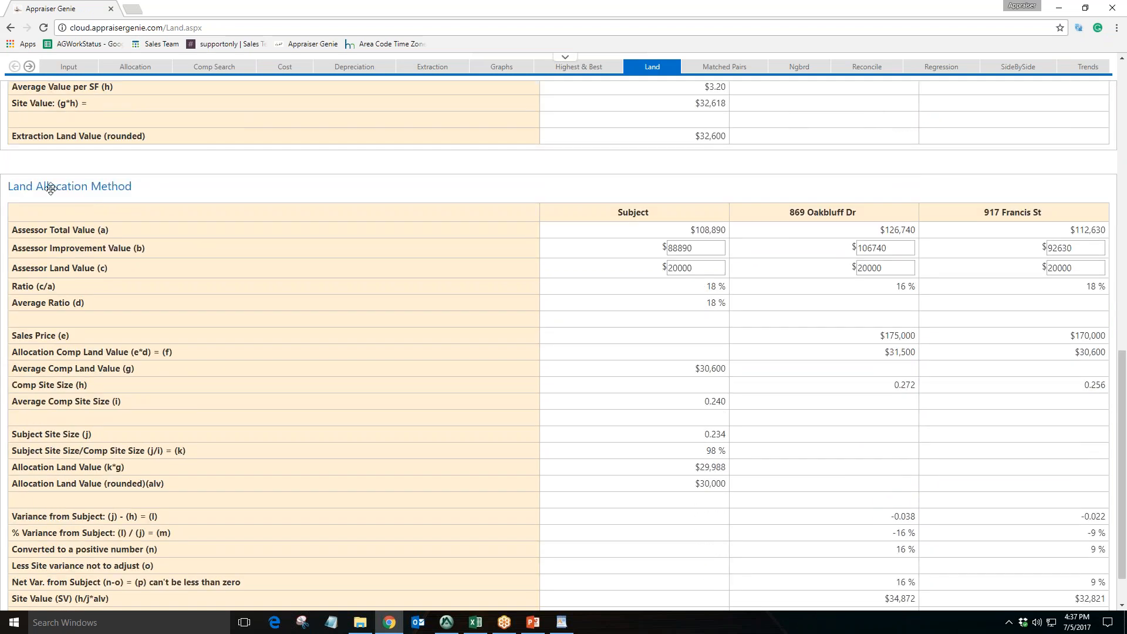
{"action": "scroll", "coordinate": [310, 371], "scroll_direction": "down", "scroll_amount": 1}
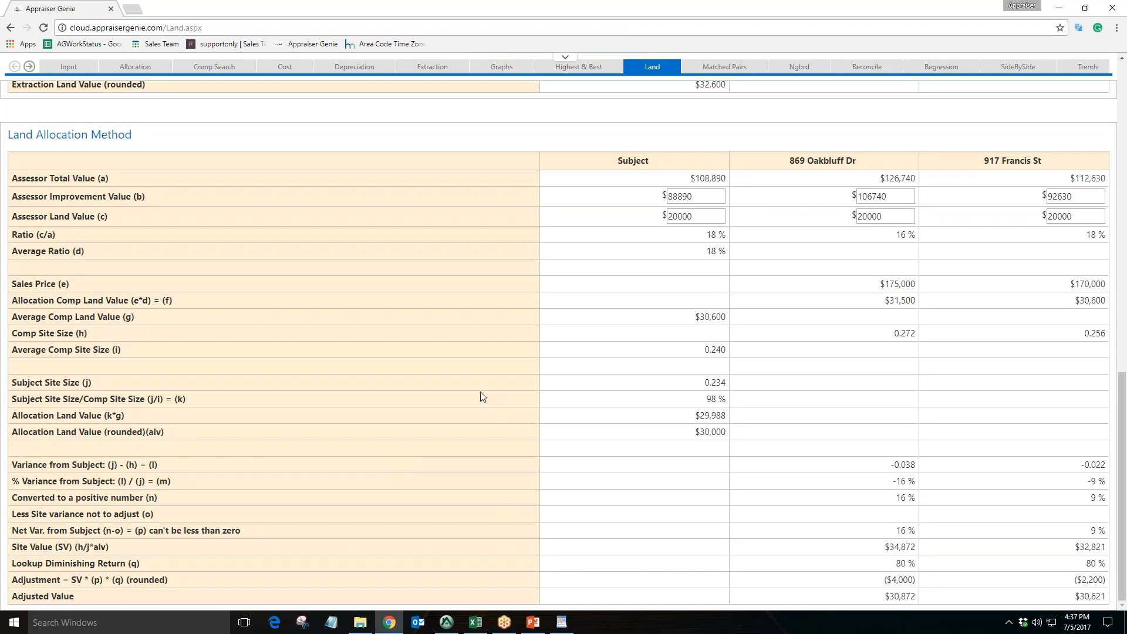
{"action": "scroll", "coordinate": [480, 396], "scroll_direction": "up", "scroll_amount": 7}
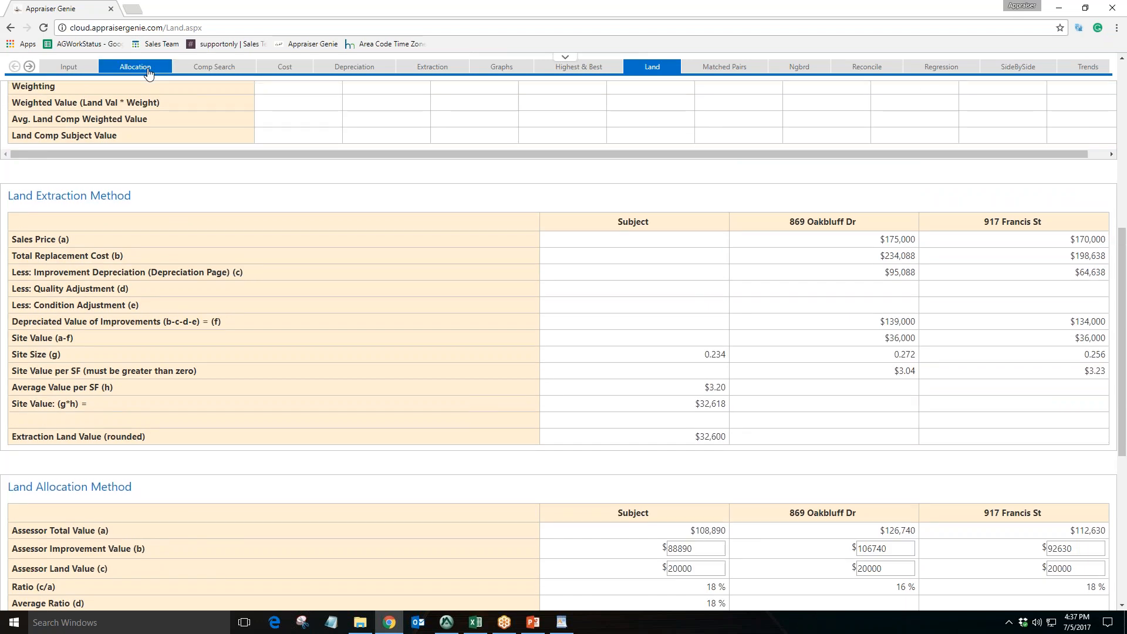
Open the Allocation page and review the percent-of-total-value and interior amenity allocation tables
{"action": "left_click", "coordinate": [149, 71]}
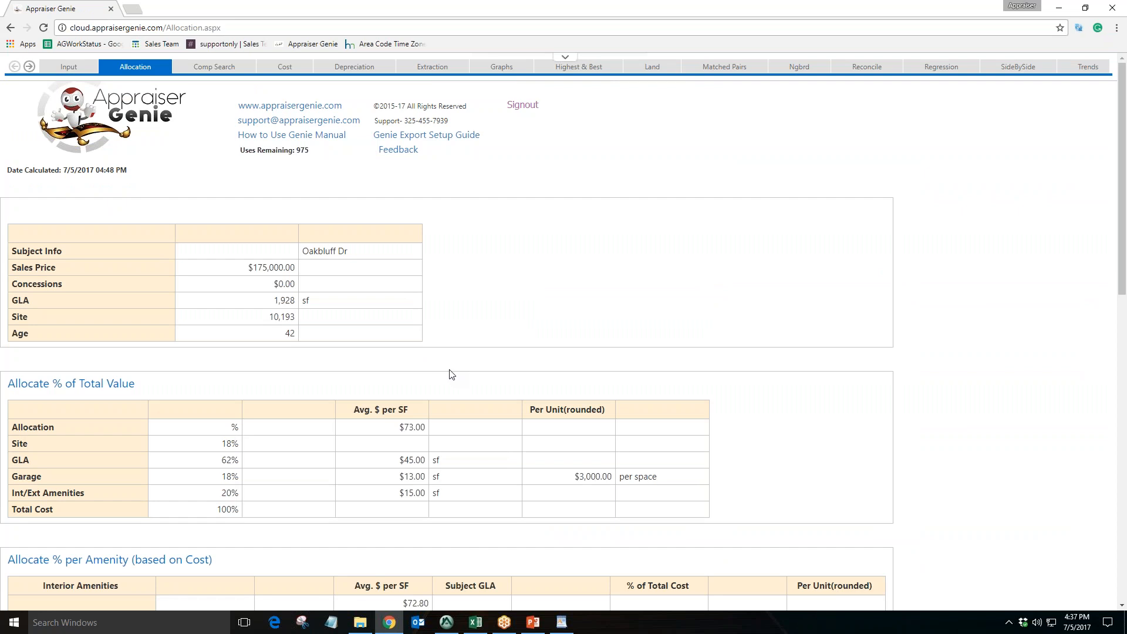
{"action": "scroll", "coordinate": [449, 374], "scroll_direction": "down", "scroll_amount": 5}
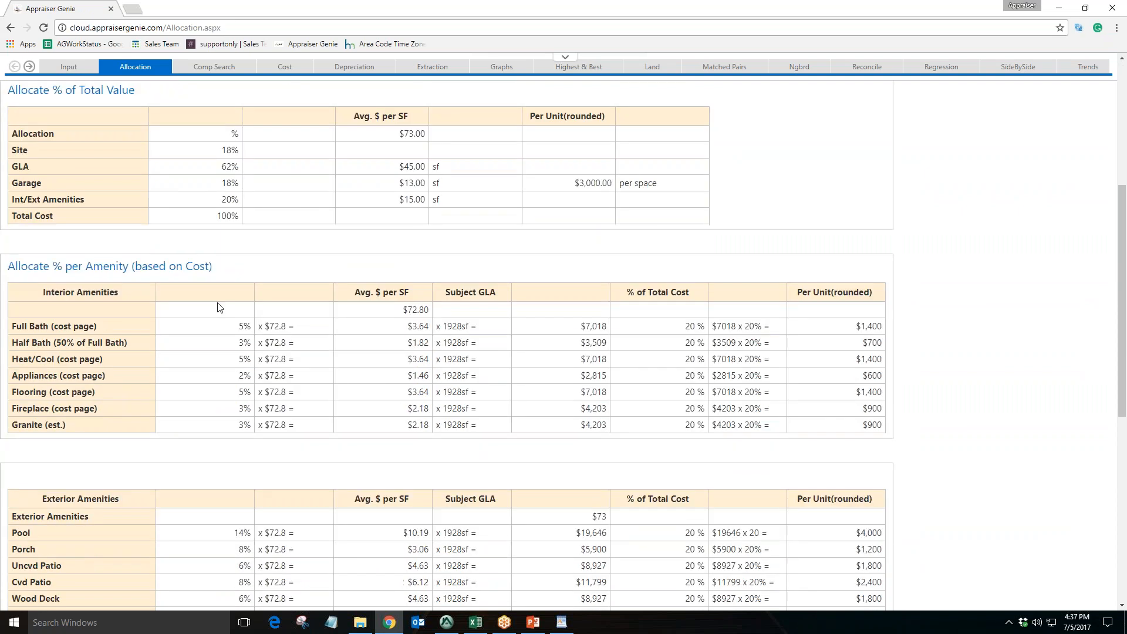
{"action": "left_click_drag", "start_coordinate": [105, 330], "coordinate": [5, 326]}
{"action": "left_click_drag", "start_coordinate": [67, 342], "coordinate": [23, 360]}
{"action": "left_click_drag", "start_coordinate": [86, 380], "coordinate": [32, 375]}
{"action": "left_click", "coordinate": [136, 387]}
{"action": "left_click_drag", "start_coordinate": [854, 327], "coordinate": [877, 329]}
{"action": "left_click", "coordinate": [865, 374]}
{"action": "scroll", "coordinate": [865, 374], "scroll_direction": "up", "scroll_amount": 1}
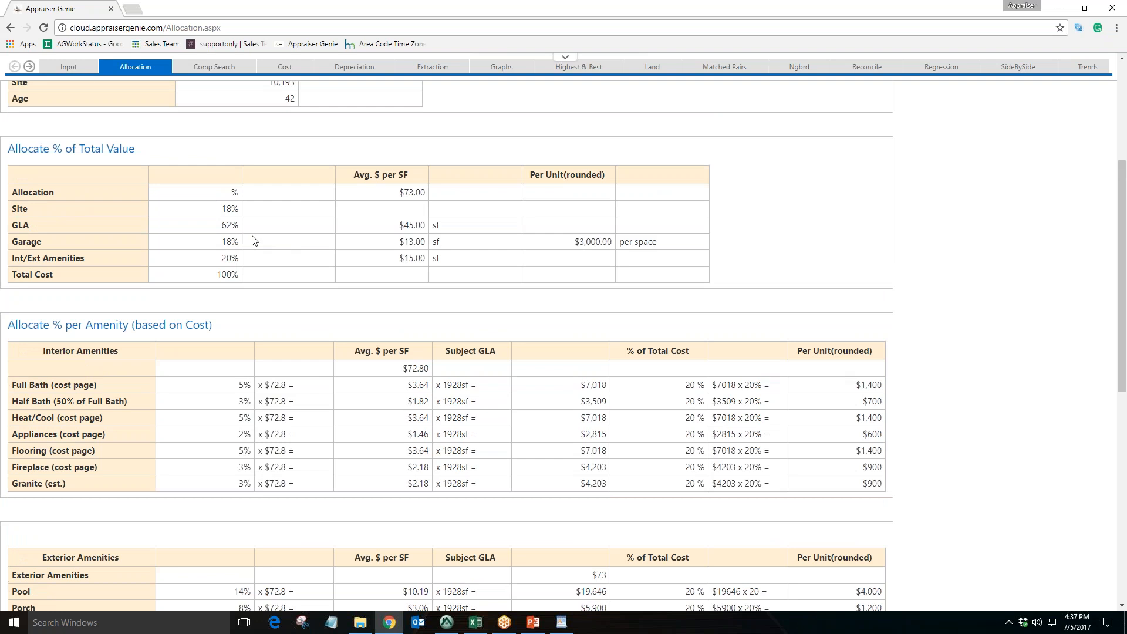
Examine the garage allocation per space and the exterior amenity per-unit values on the Allocation page
{"action": "double_click", "coordinate": [224, 228]}
{"action": "left_click_drag", "start_coordinate": [50, 225], "coordinate": [12, 224]}
{"action": "left_click_drag", "start_coordinate": [215, 276], "coordinate": [242, 279]}
{"action": "left_click_drag", "start_coordinate": [221, 228], "coordinate": [240, 233]}
{"action": "left_click_drag", "start_coordinate": [397, 198], "coordinate": [426, 195]}
{"action": "left_click_drag", "start_coordinate": [399, 229], "coordinate": [426, 229]}
{"action": "left_click_drag", "start_coordinate": [38, 225], "coordinate": [29, 239]}
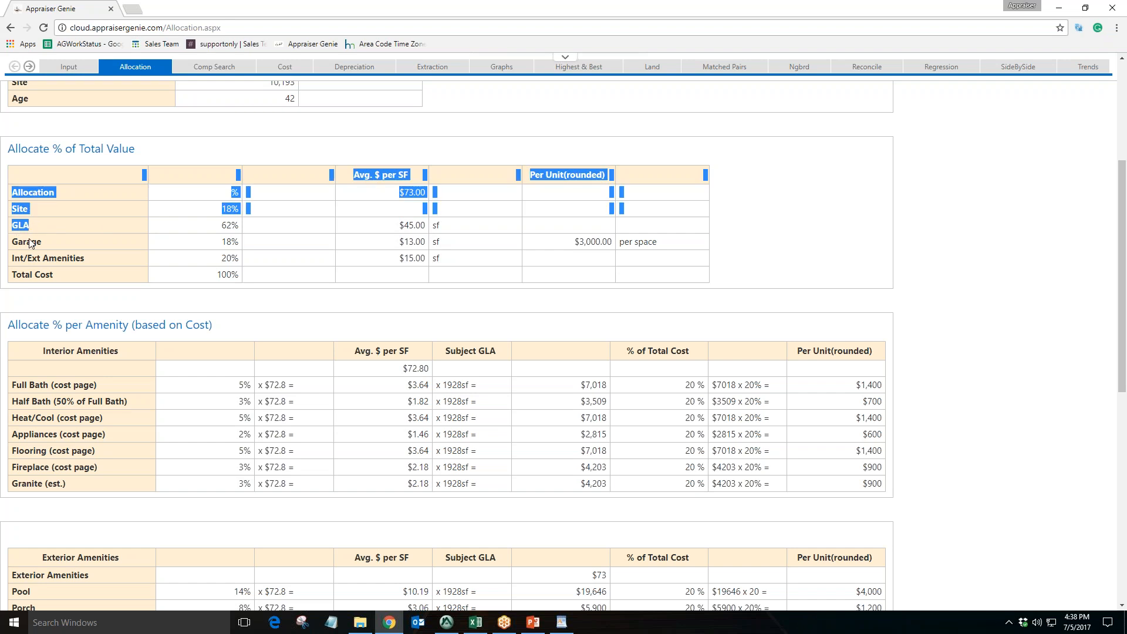
{"action": "left_click_drag", "start_coordinate": [215, 245], "coordinate": [239, 242]}
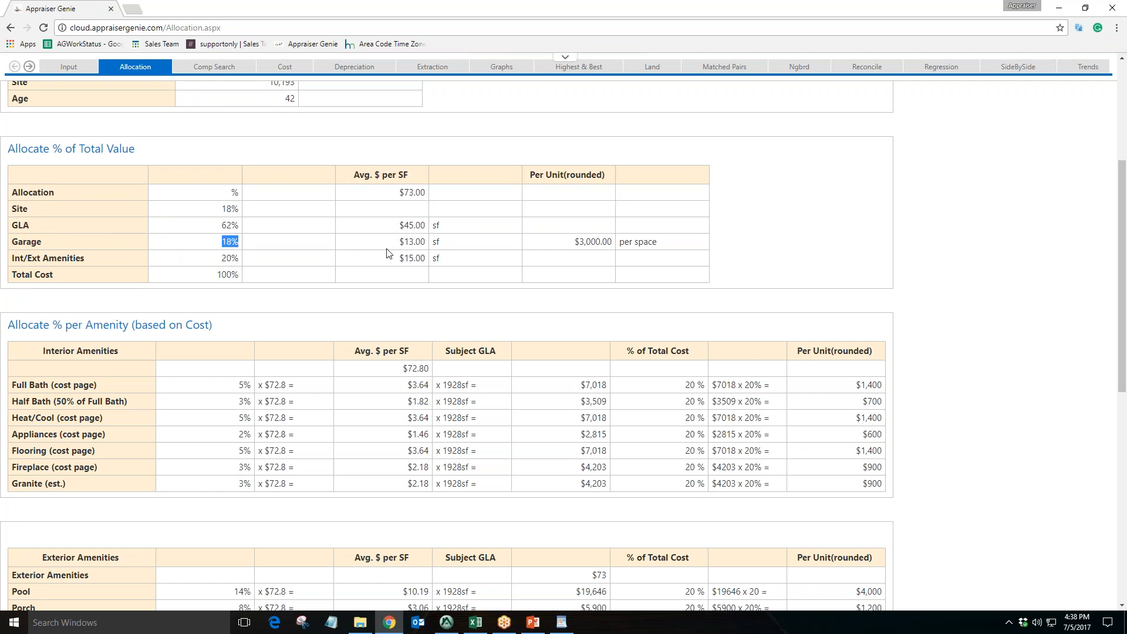
{"action": "left_click_drag", "start_coordinate": [404, 246], "coordinate": [427, 248]}
{"action": "left_click_drag", "start_coordinate": [576, 246], "coordinate": [616, 245]}
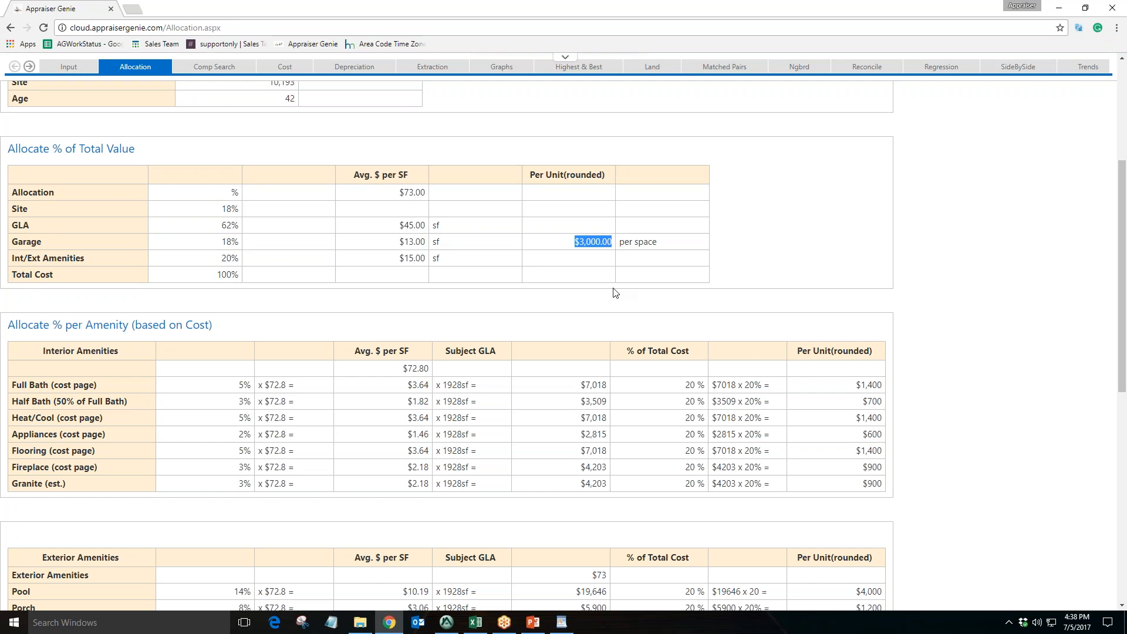
{"action": "scroll", "coordinate": [613, 291], "scroll_direction": "down", "scroll_amount": 6}
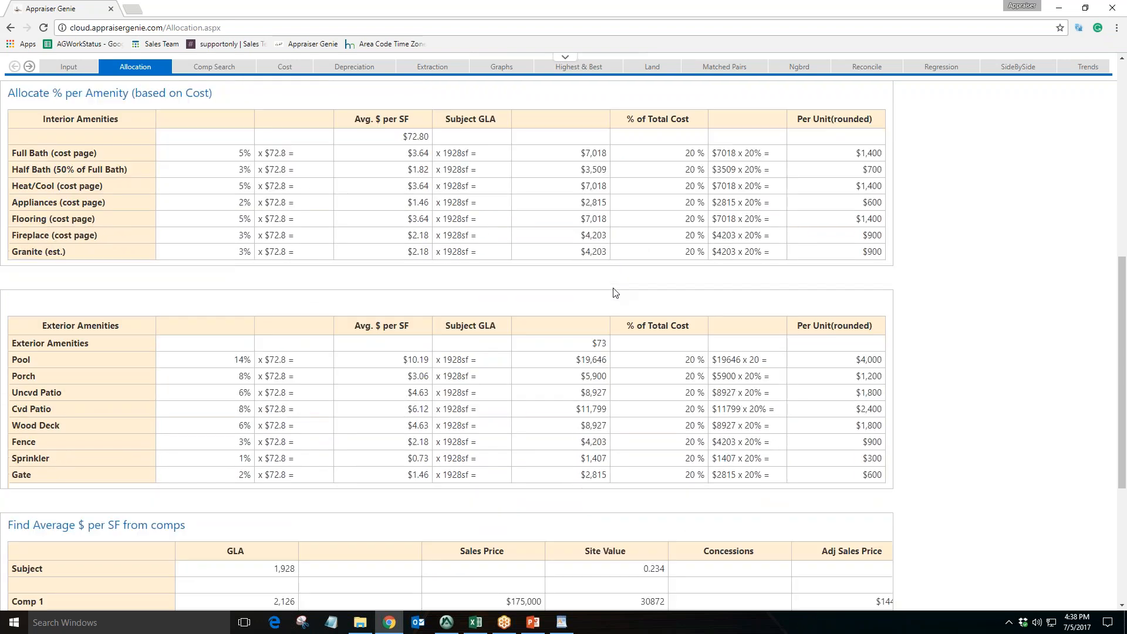
{"action": "left_click_drag", "start_coordinate": [47, 259], "coordinate": [16, 256]}
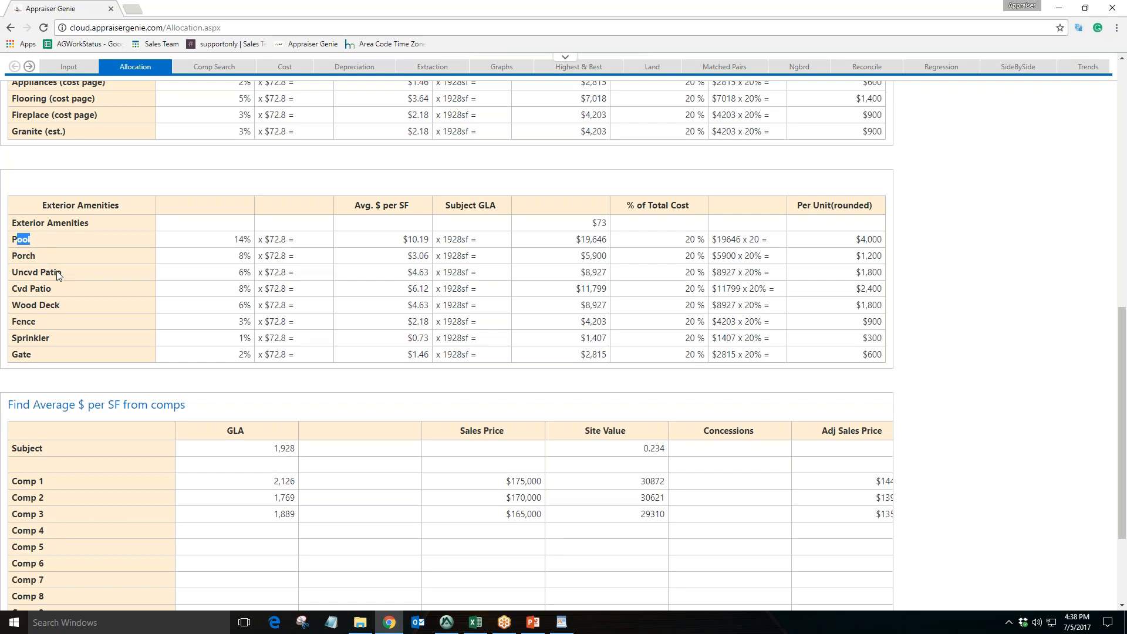
{"action": "left_click_drag", "start_coordinate": [56, 288], "coordinate": [24, 309]}
{"action": "scroll", "coordinate": [170, 358], "scroll_direction": "up", "scroll_amount": 4}
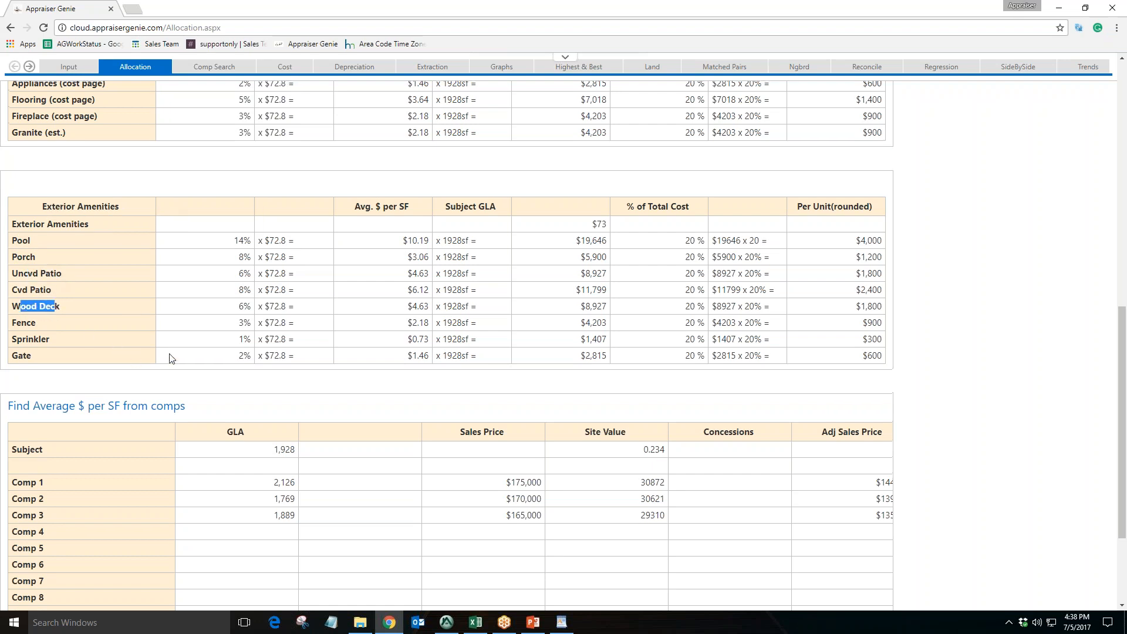
{"action": "scroll", "coordinate": [170, 358], "scroll_direction": "up", "scroll_amount": 6}
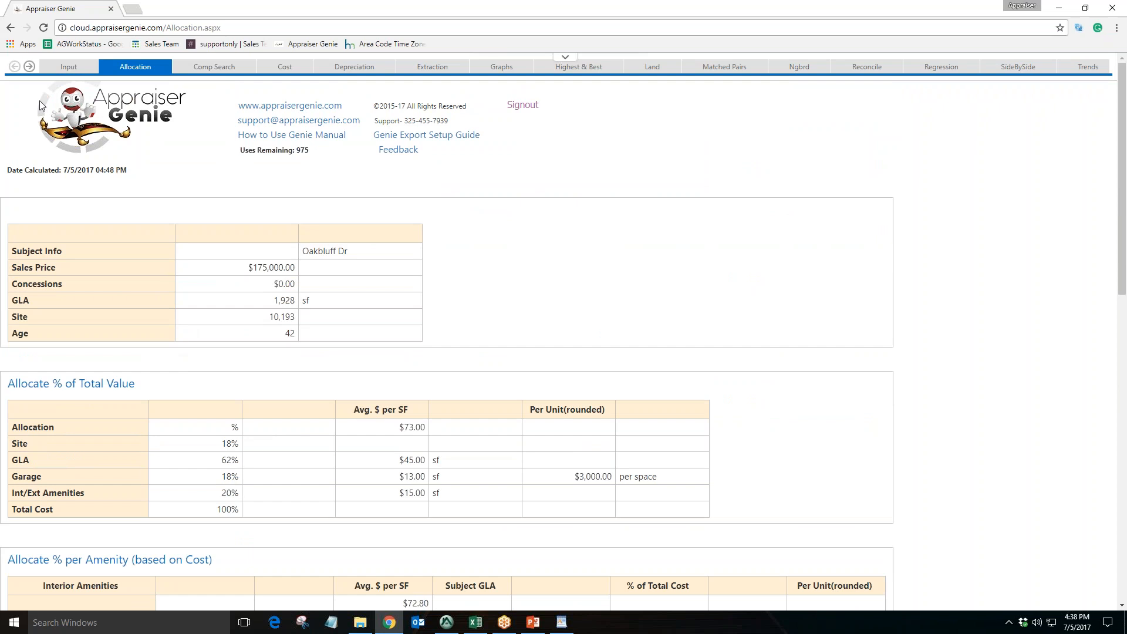
Return to the side-by-side comparison grid
{"action": "left_click", "coordinate": [29, 67]}
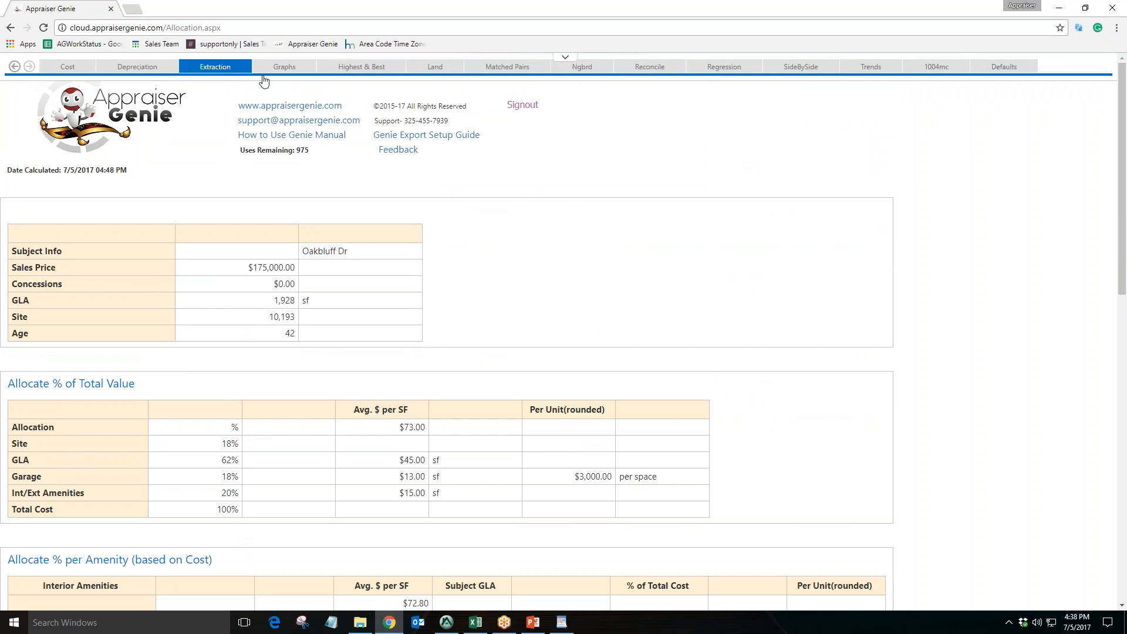
{"action": "left_click", "coordinate": [800, 68]}
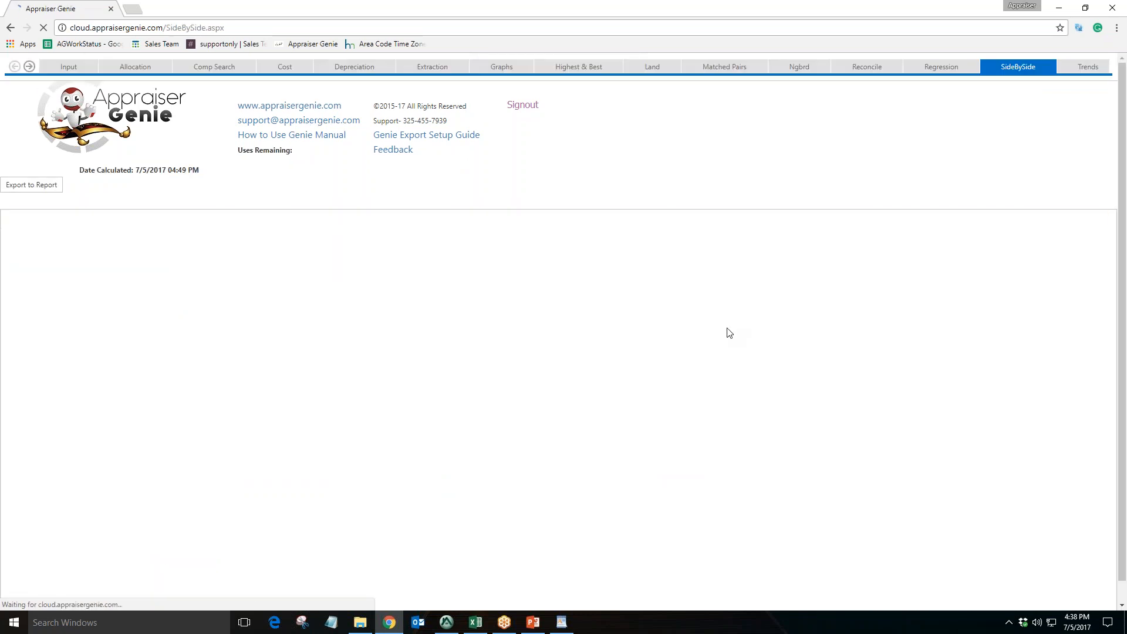
{"action": "scroll", "coordinate": [534, 390], "scroll_direction": "down", "scroll_amount": 1}
{"action": "scroll", "coordinate": [531, 390], "scroll_direction": "up", "scroll_amount": 1}
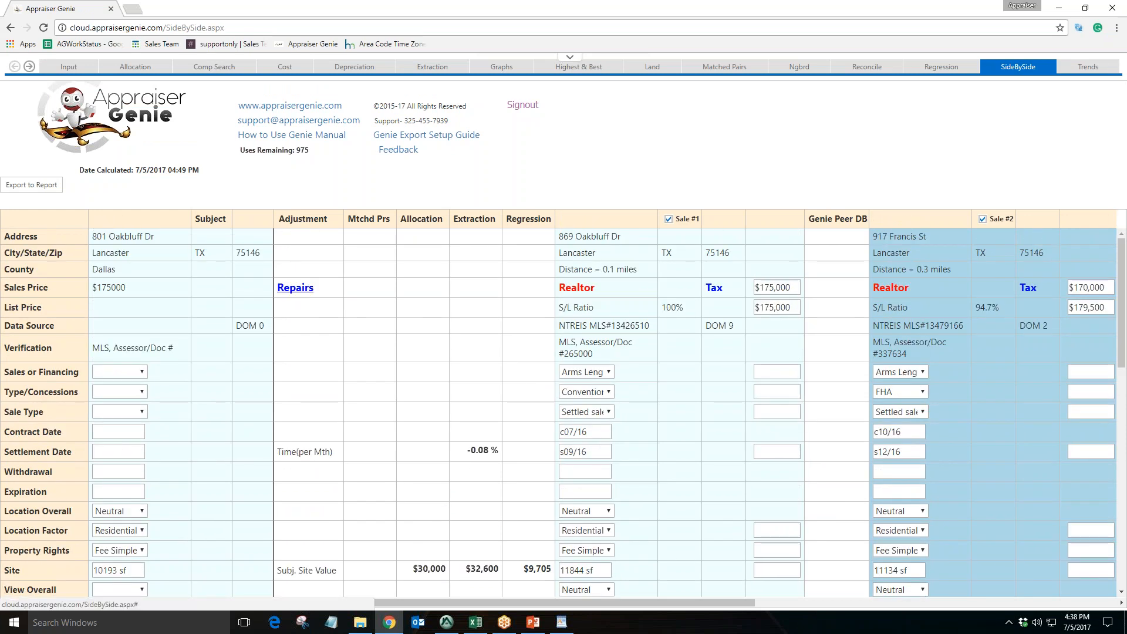
Open the Repairs dialog and set the A/C Repairs percentage to 25
{"action": "left_click", "coordinate": [300, 293]}
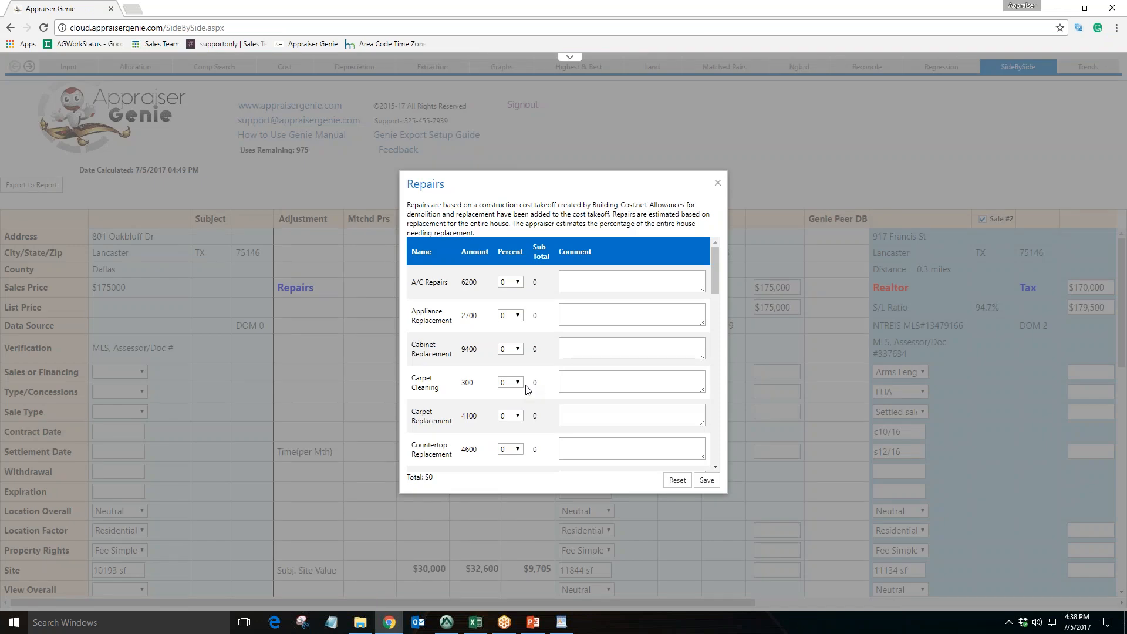
{"action": "left_click_drag", "start_coordinate": [448, 283], "coordinate": [411, 284]}
{"action": "left_click", "coordinate": [509, 282]}
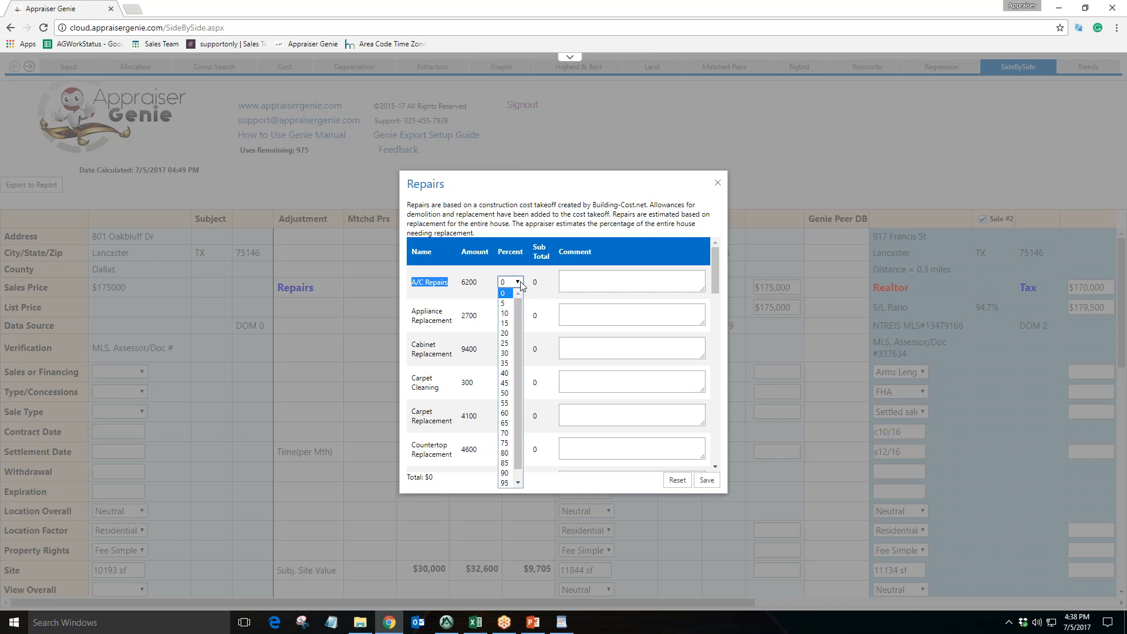
{"action": "left_click", "coordinate": [505, 343]}
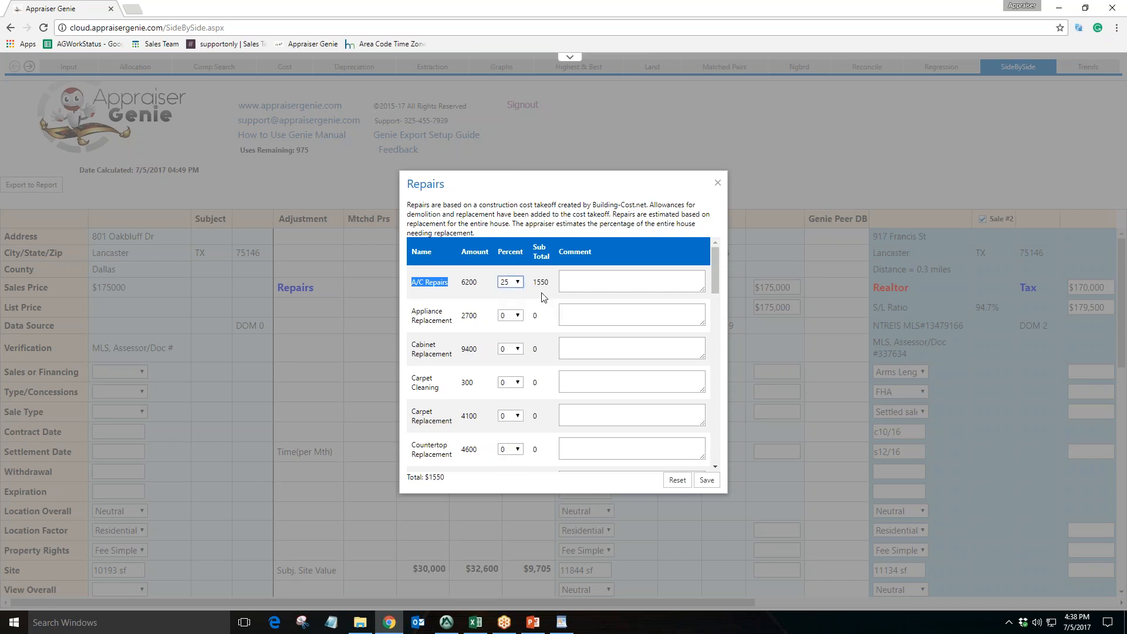
Review the repairs description and cost item list, then save the Repairs dialog
{"action": "left_click_drag", "start_coordinate": [533, 282], "coordinate": [545, 288]}
{"action": "left_click", "coordinate": [561, 286]}
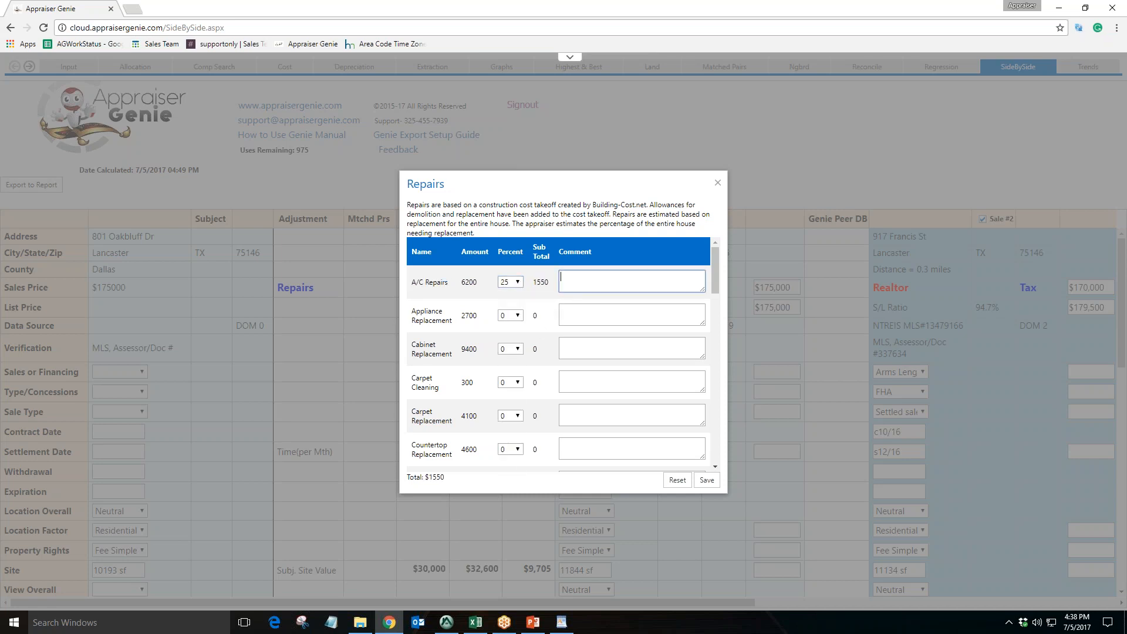
{"action": "left_click_drag", "start_coordinate": [477, 282], "coordinate": [462, 283]}
{"action": "left_click_drag", "start_coordinate": [467, 206], "coordinate": [648, 215]}
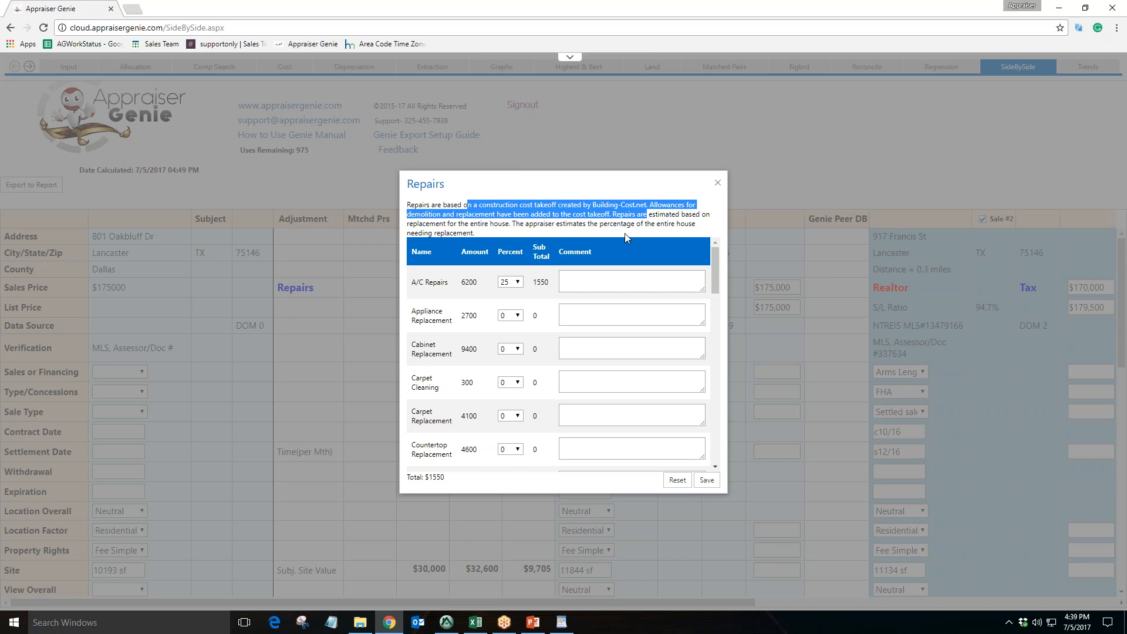
{"action": "left_click", "coordinate": [627, 235]}
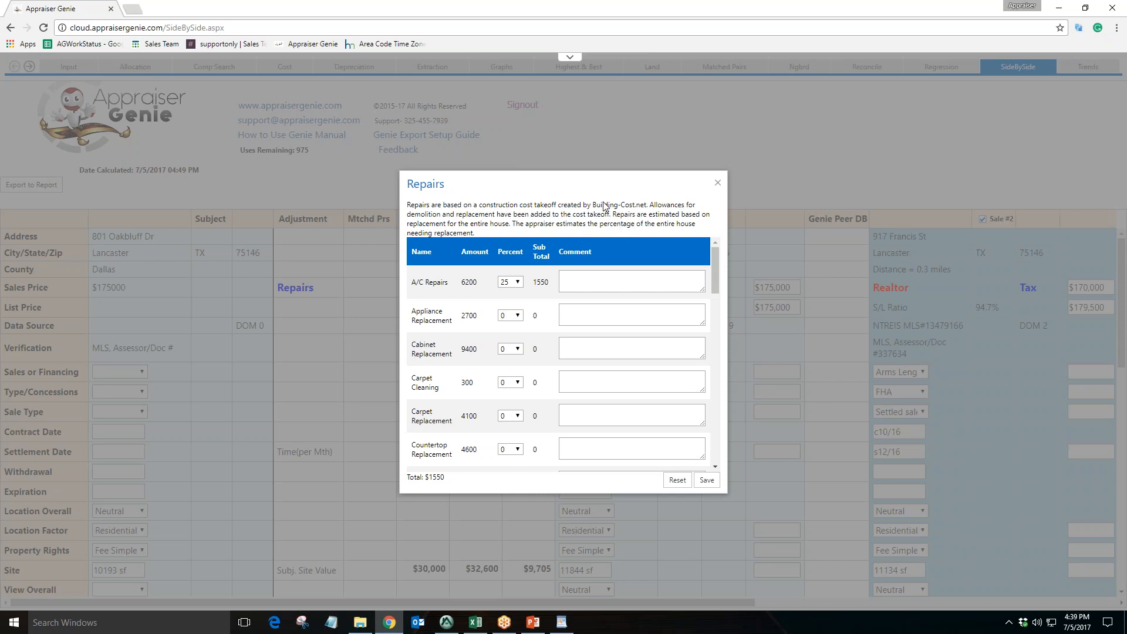
{"action": "scroll", "coordinate": [551, 341], "scroll_direction": "down", "scroll_amount": 2}
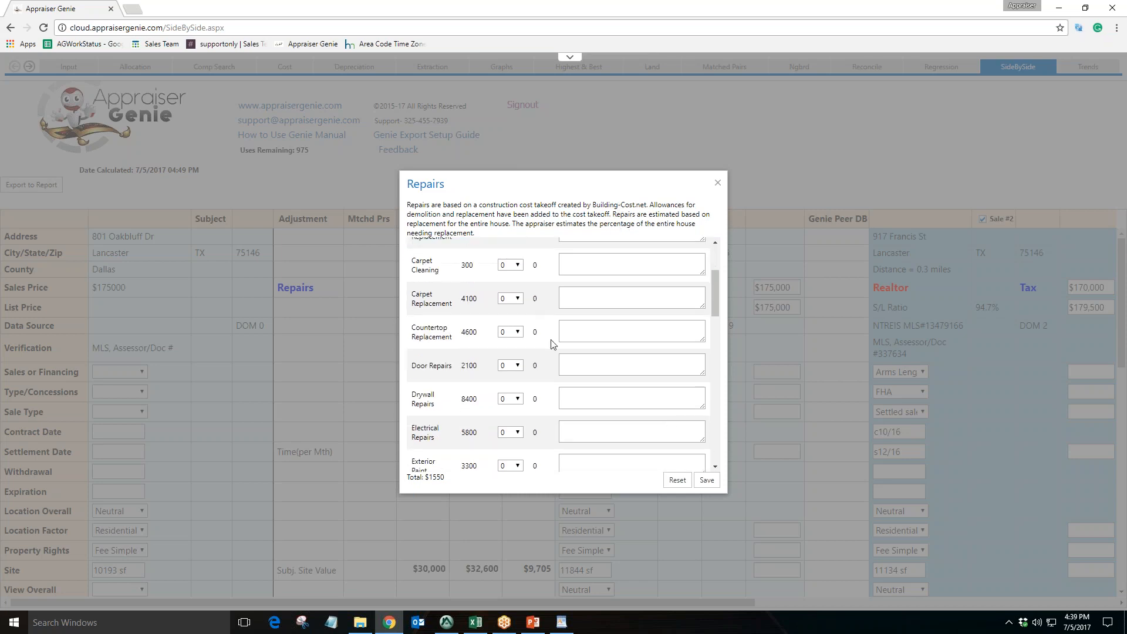
{"action": "scroll", "coordinate": [557, 411], "scroll_direction": "up", "scroll_amount": 3}
{"action": "left_click", "coordinate": [593, 282]}
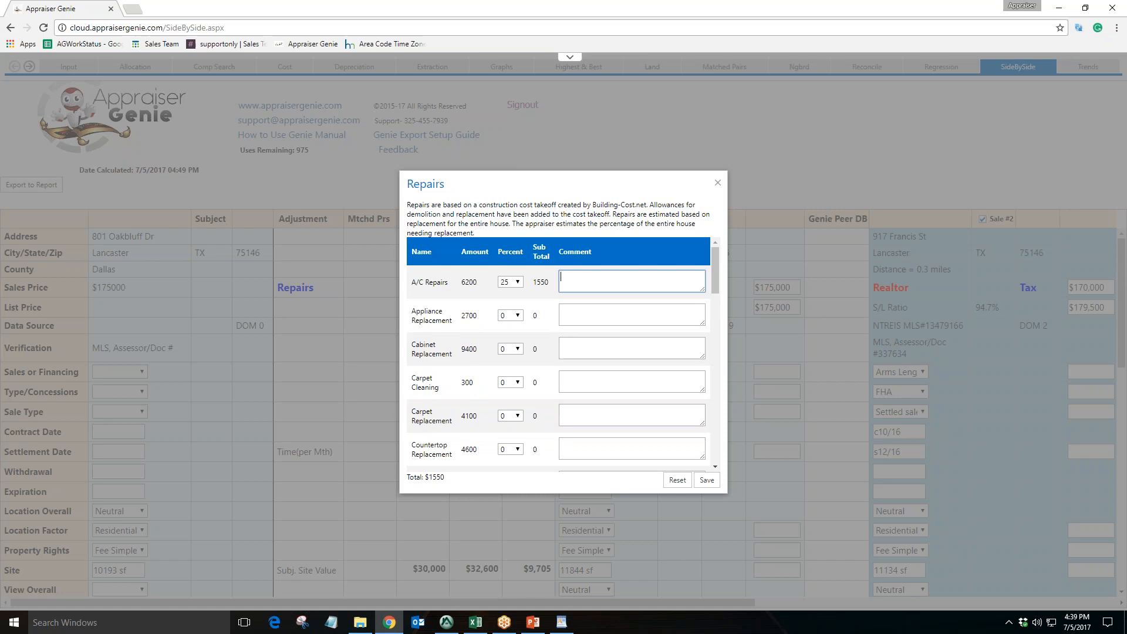
{"action": "left_click", "coordinate": [708, 480]}
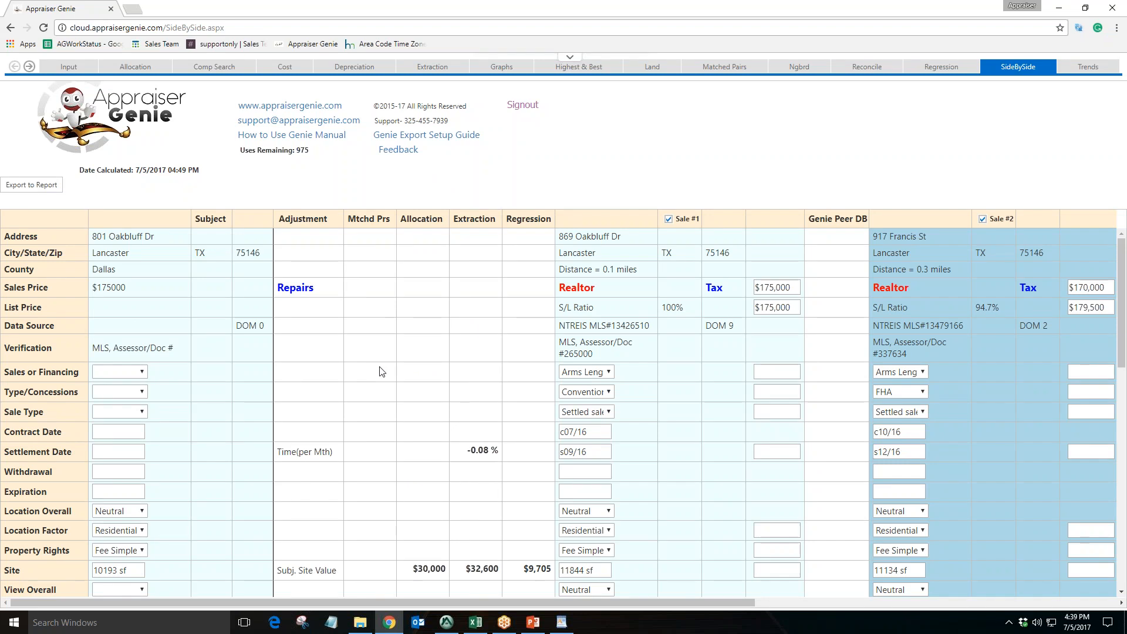
Apply the $30,000 allocation site value as the site adjustment for the comparables
{"action": "scroll", "coordinate": [381, 370], "scroll_direction": "down", "scroll_amount": 4}
{"action": "left_click_drag", "start_coordinate": [344, 344], "coordinate": [281, 342]}
{"action": "left_click", "coordinate": [316, 341]}
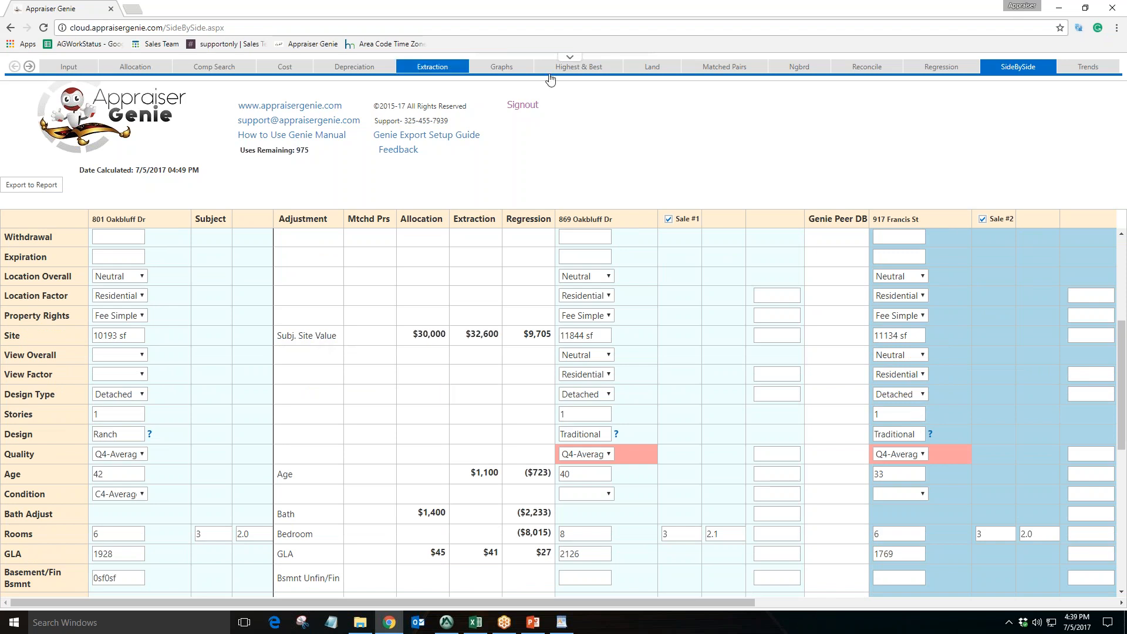
{"action": "left_click", "coordinate": [437, 337]}
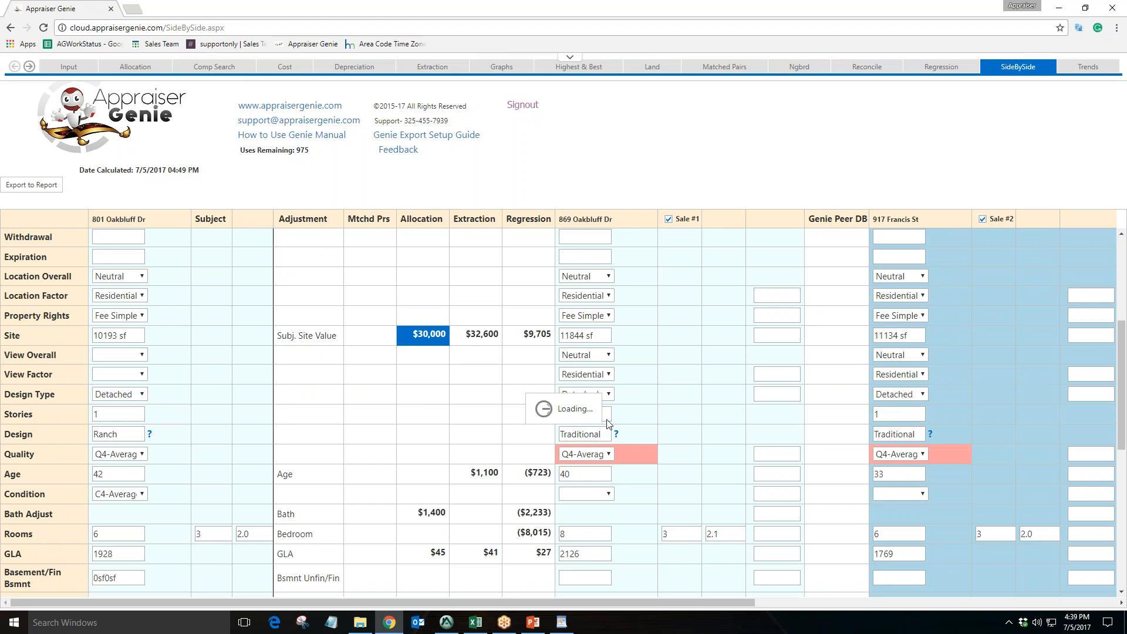
{"action": "left_click", "coordinate": [773, 336]}
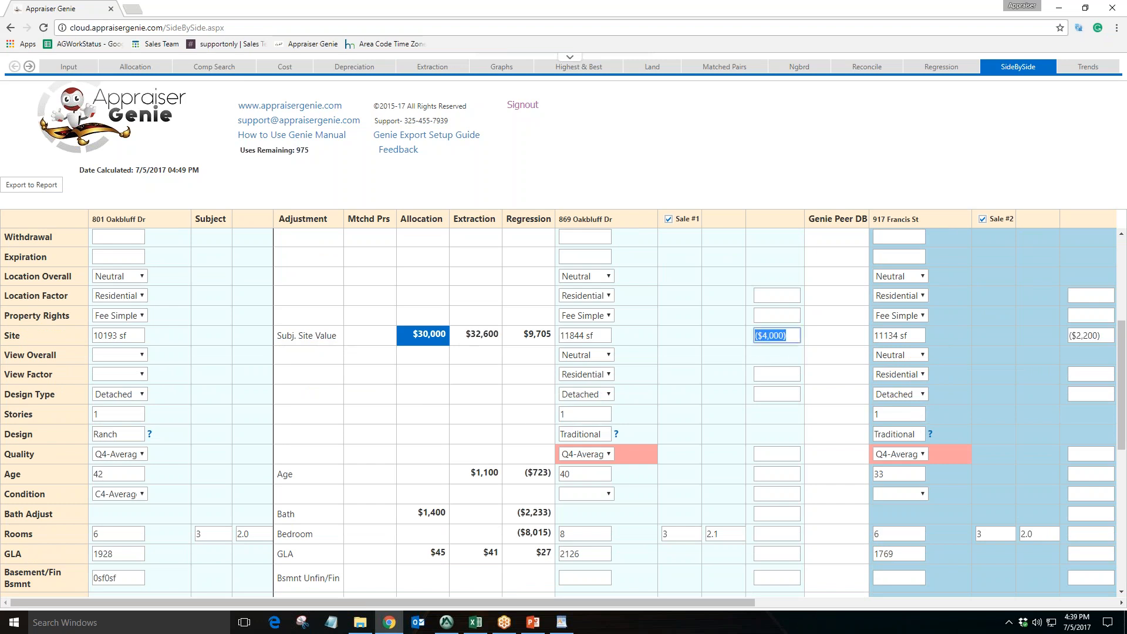
Apply the $41 extraction value as the GLA adjustment for the comparables
{"action": "left_click_drag", "start_coordinate": [489, 603], "coordinate": [452, 599]}
{"action": "left_click", "coordinate": [851, 336]}
{"action": "scroll", "coordinate": [302, 385], "scroll_direction": "down", "scroll_amount": 3}
{"action": "left_click_drag", "start_coordinate": [303, 383], "coordinate": [278, 382]}
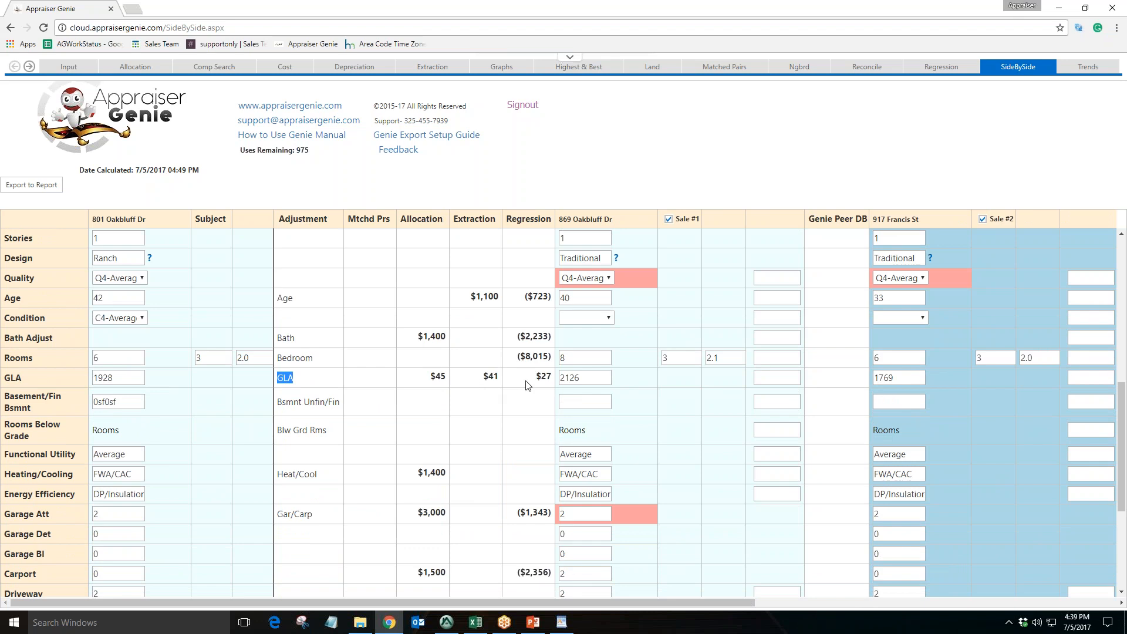
{"action": "left_click_drag", "start_coordinate": [480, 380], "coordinate": [506, 415]}
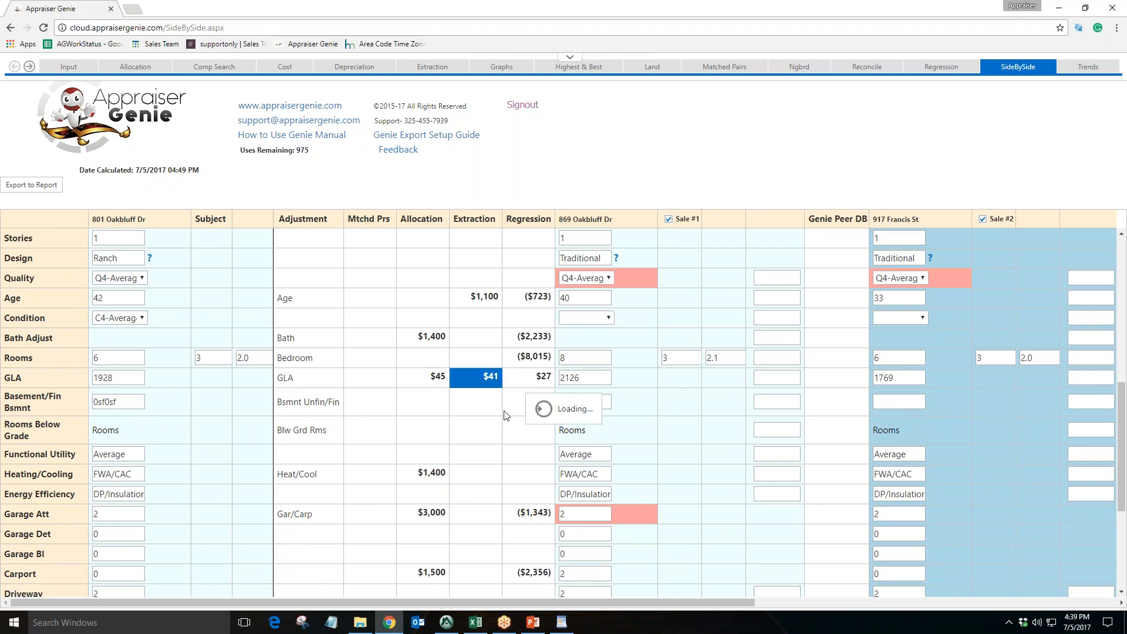
{"action": "key", "text": "Tab"}
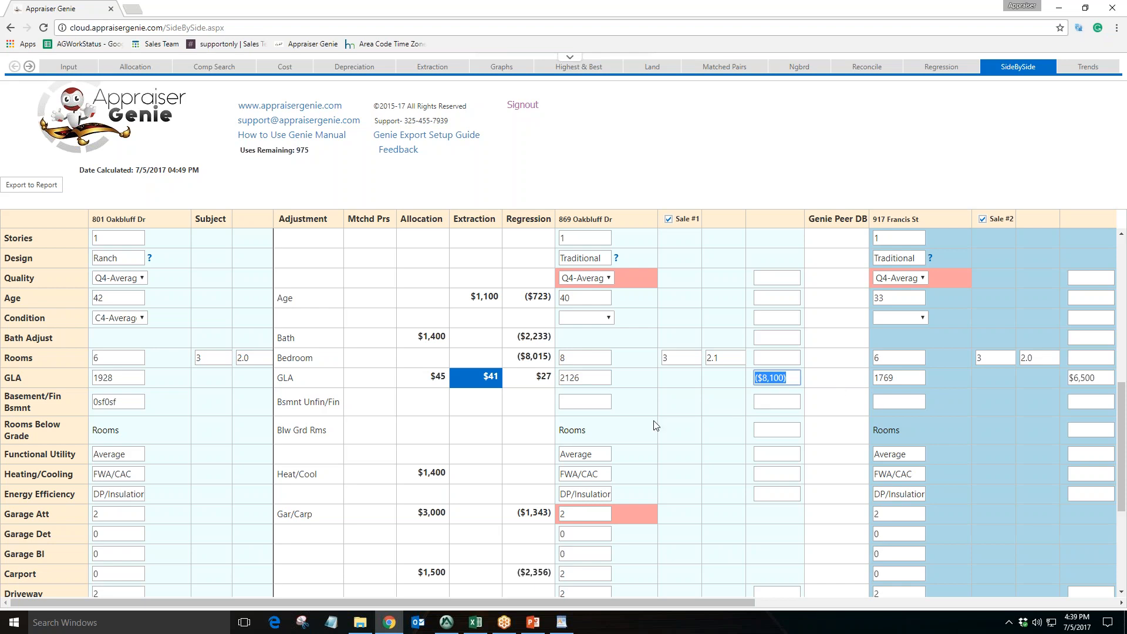
Review the fireplace, pool and net adjustment rows across the comparables
{"action": "scroll", "coordinate": [691, 425], "scroll_direction": "down", "scroll_amount": 3}
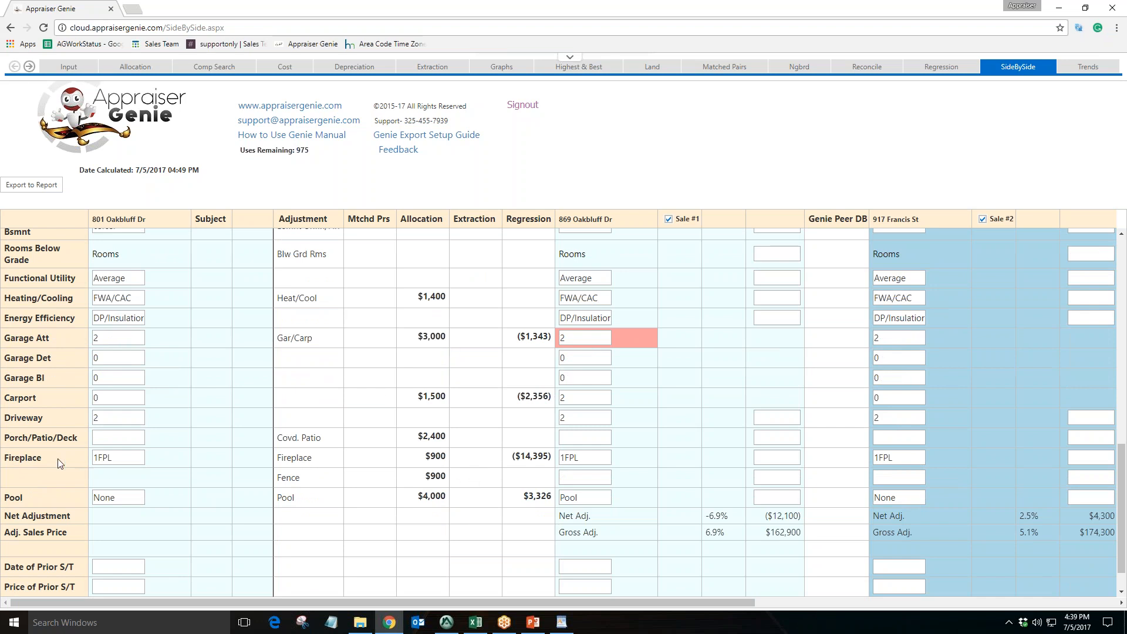
{"action": "left_click_drag", "start_coordinate": [22, 461], "coordinate": [4, 462]}
{"action": "left_click_drag", "start_coordinate": [315, 460], "coordinate": [274, 463]}
{"action": "left_click_drag", "start_coordinate": [583, 457], "coordinate": [556, 463]}
{"action": "left_click_drag", "start_coordinate": [545, 603], "coordinate": [619, 604]}
{"action": "left_click_drag", "start_coordinate": [776, 458], "coordinate": [750, 458]}
{"action": "left_click_drag", "start_coordinate": [684, 600], "coordinate": [611, 600]}
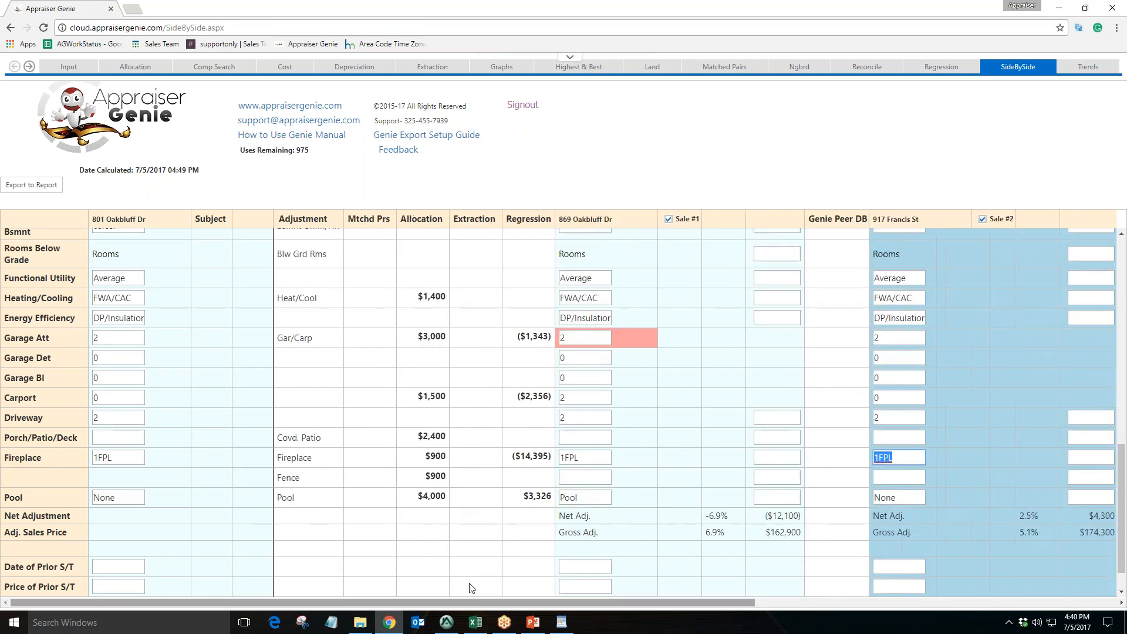
{"action": "left_click_drag", "start_coordinate": [305, 496], "coordinate": [275, 498]}
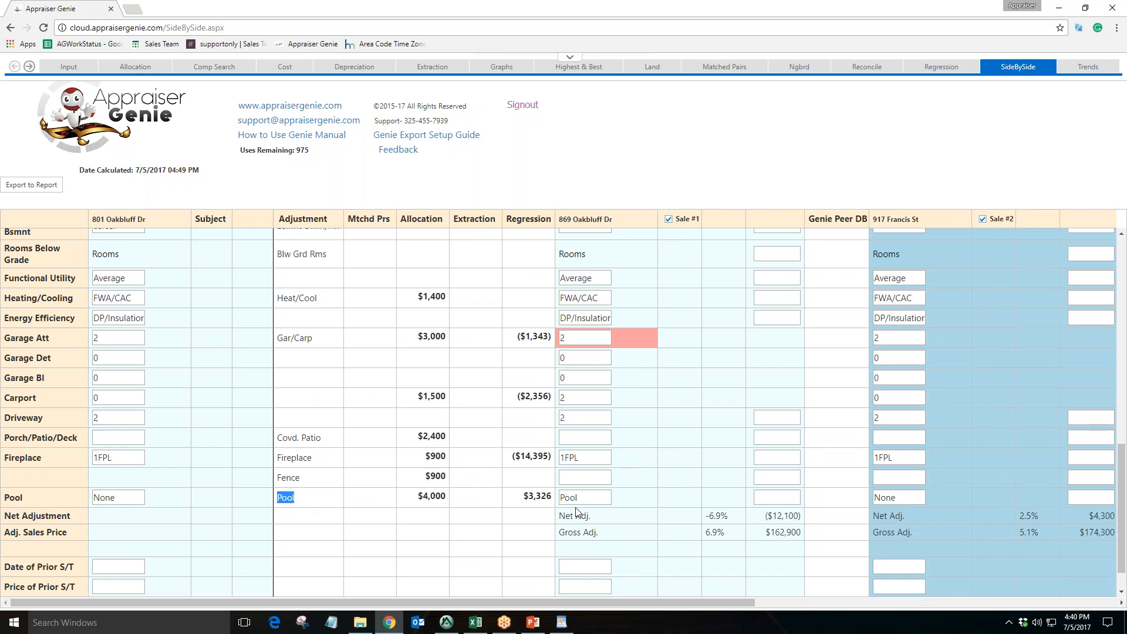
{"action": "left_click_drag", "start_coordinate": [581, 498], "coordinate": [559, 498]}
{"action": "left_click_drag", "start_coordinate": [602, 603], "coordinate": [739, 569]}
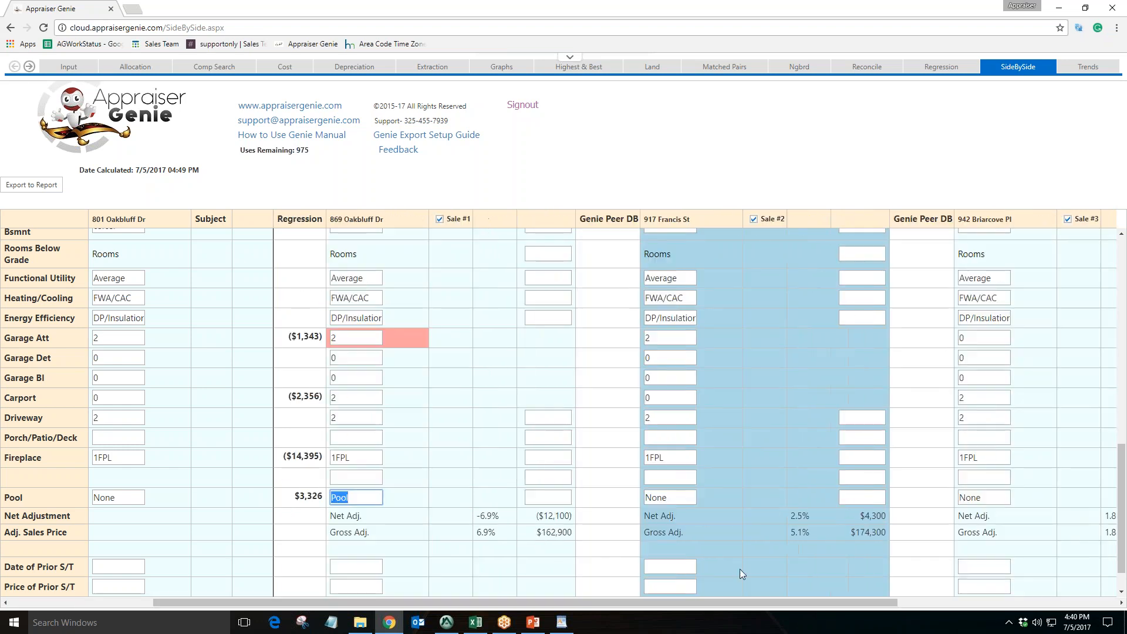
{"action": "left_click_drag", "start_coordinate": [695, 498], "coordinate": [635, 505]}
{"action": "left_click_drag", "start_coordinate": [662, 602], "coordinate": [520, 591]}
{"action": "left_click", "coordinate": [666, 469]}
{"action": "scroll", "coordinate": [657, 467], "scroll_direction": "down", "scroll_amount": 1}
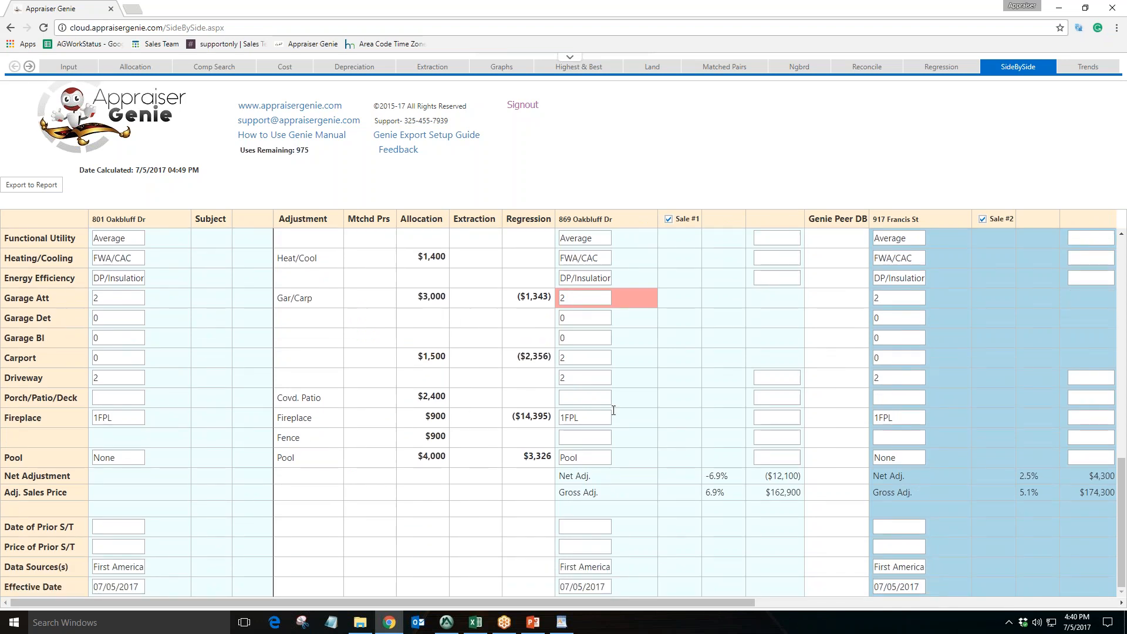
Export the side-by-side grid to the report and switch to Appraise-It
{"action": "left_click", "coordinate": [36, 187]}
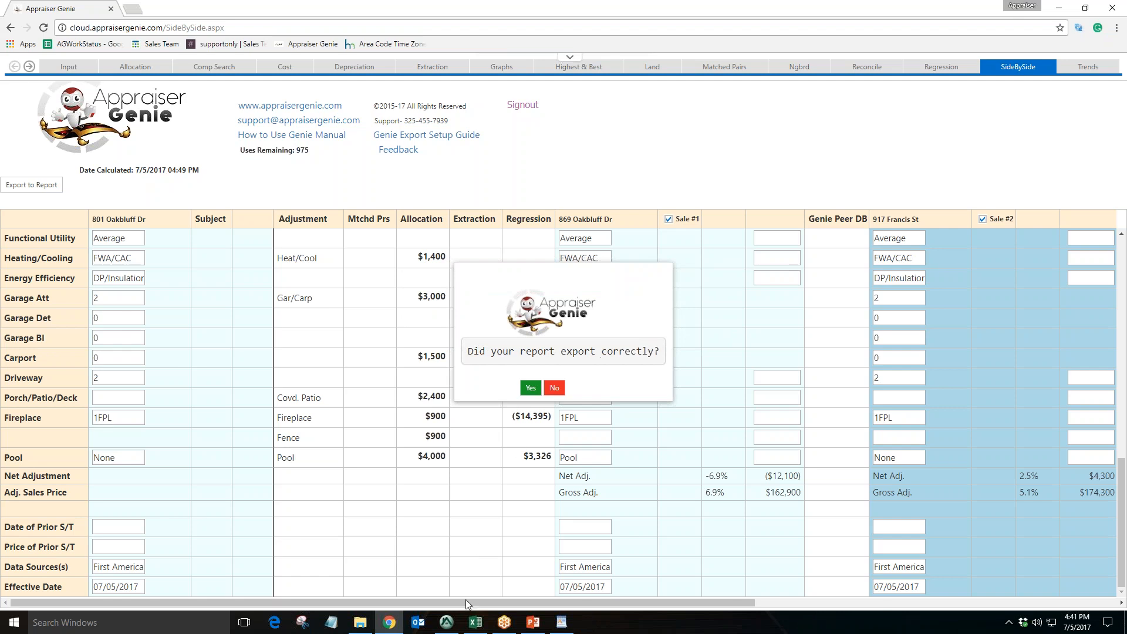
{"action": "left_click", "coordinate": [446, 622]}
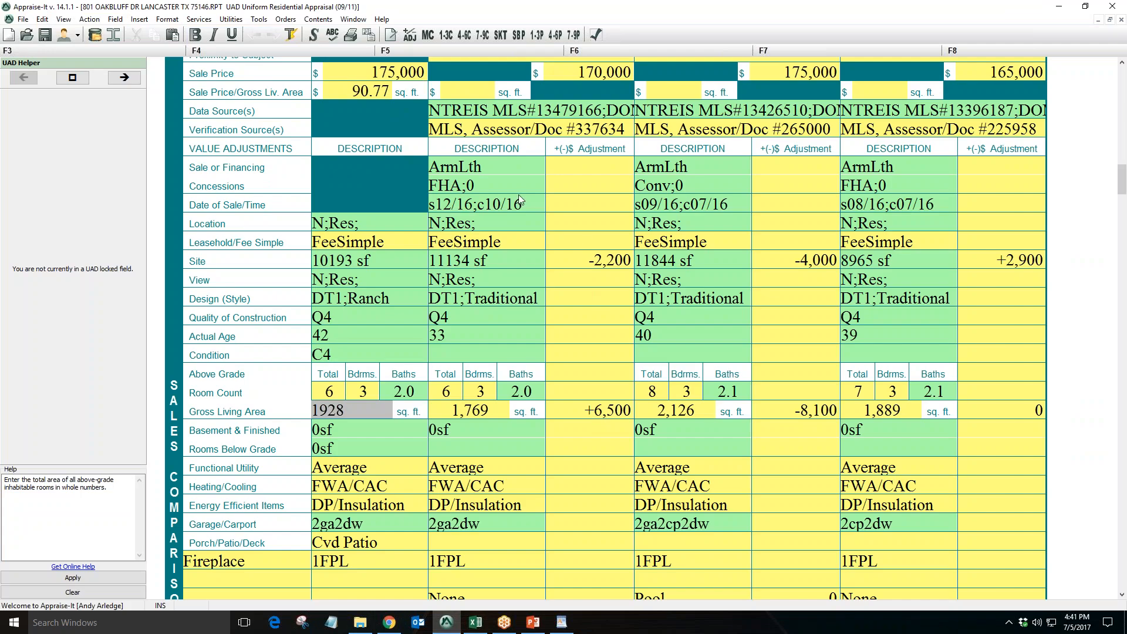
Inspect the imported sale dates, verification sources and site adjustments for each comparable in the report grid
{"action": "left_click", "coordinate": [499, 185]}
{"action": "left_click", "coordinate": [709, 185]}
{"action": "left_click", "coordinate": [890, 183]}
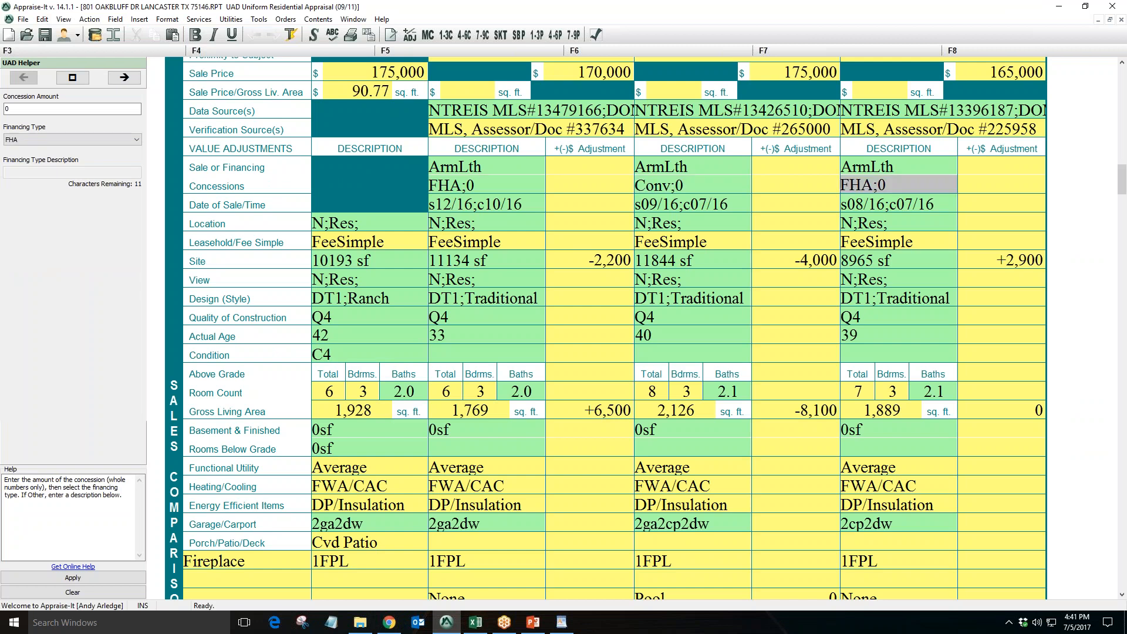
{"action": "left_click", "coordinate": [631, 136]}
{"action": "key", "text": "Tab"}
{"action": "key", "text": "Tab"}
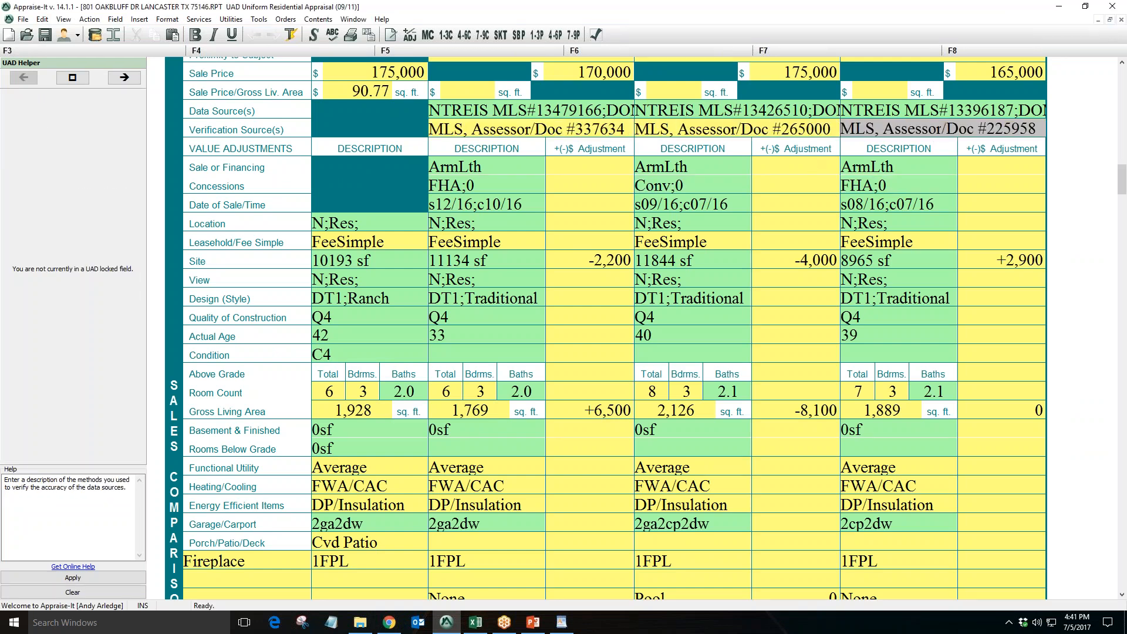
{"action": "left_click", "coordinate": [619, 130]}
{"action": "left_click", "coordinate": [777, 132]}
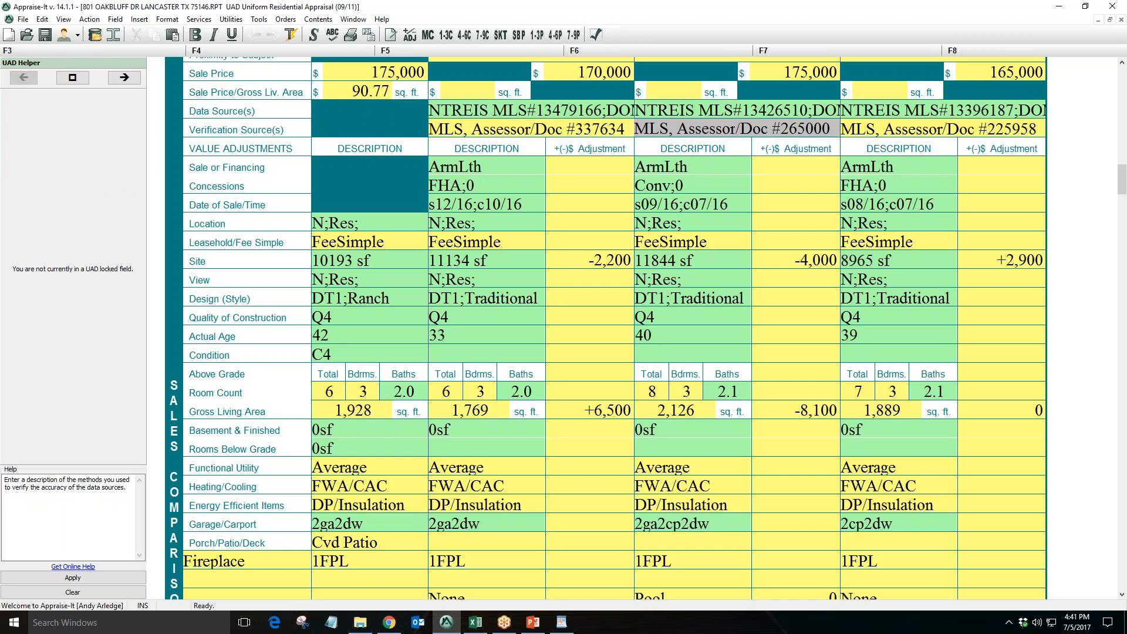
{"action": "left_click", "coordinate": [614, 264]}
{"action": "left_click", "coordinate": [809, 265]}
{"action": "left_click", "coordinate": [1005, 261]}
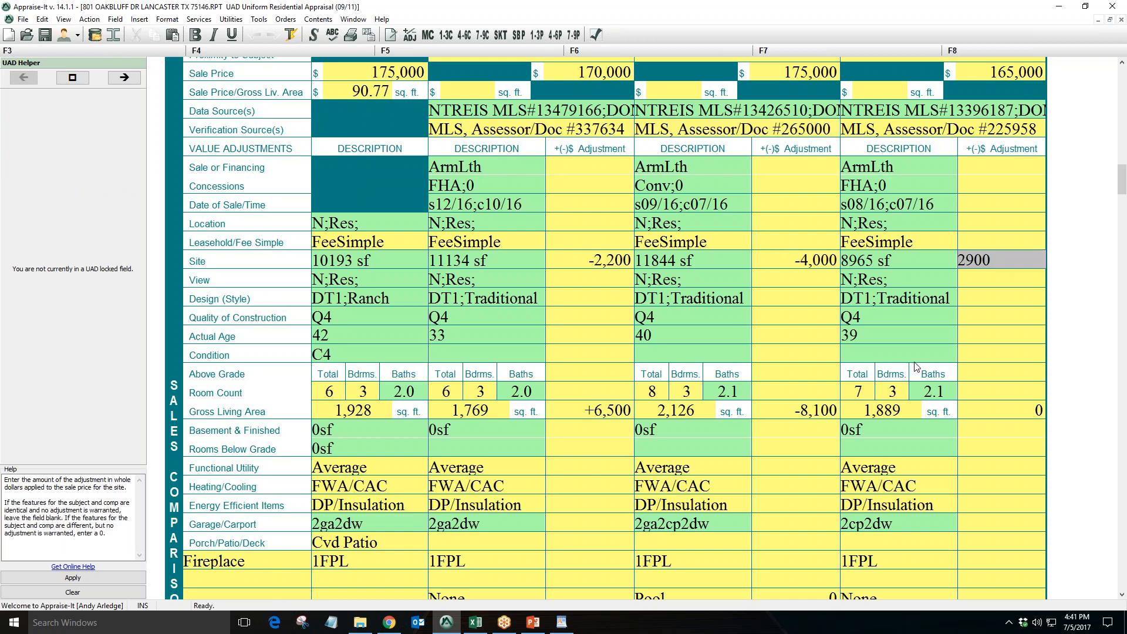
Inspect the imported age, condition, quality and porch fields for each comparable in the report grid
{"action": "left_click", "coordinate": [614, 337]}
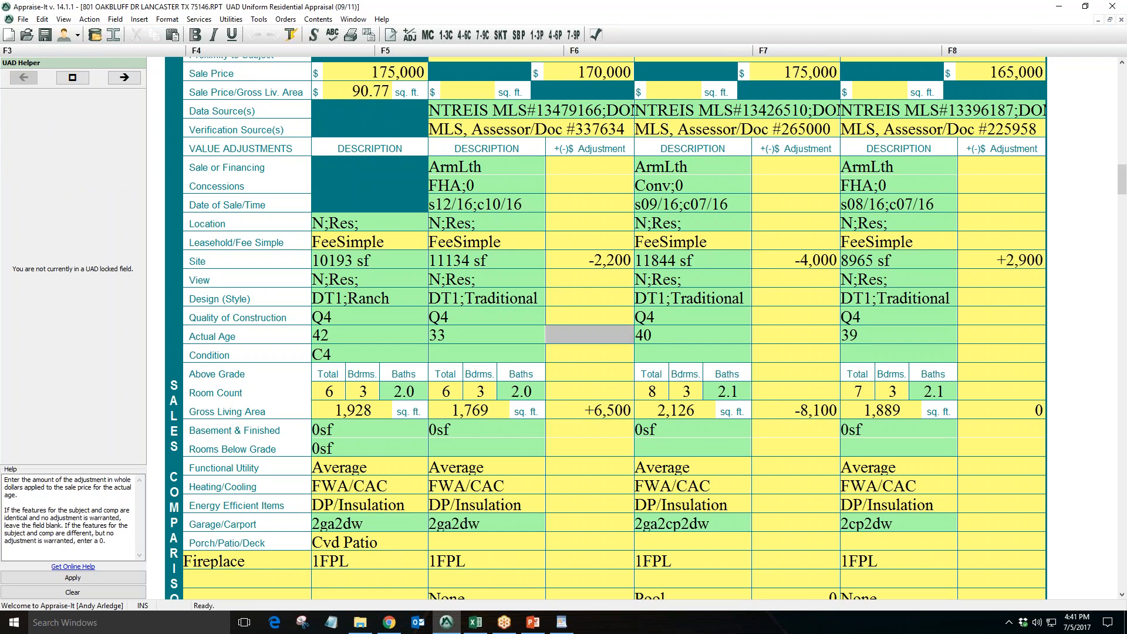
{"action": "left_click", "coordinate": [517, 354]}
{"action": "left_click", "coordinate": [710, 357]}
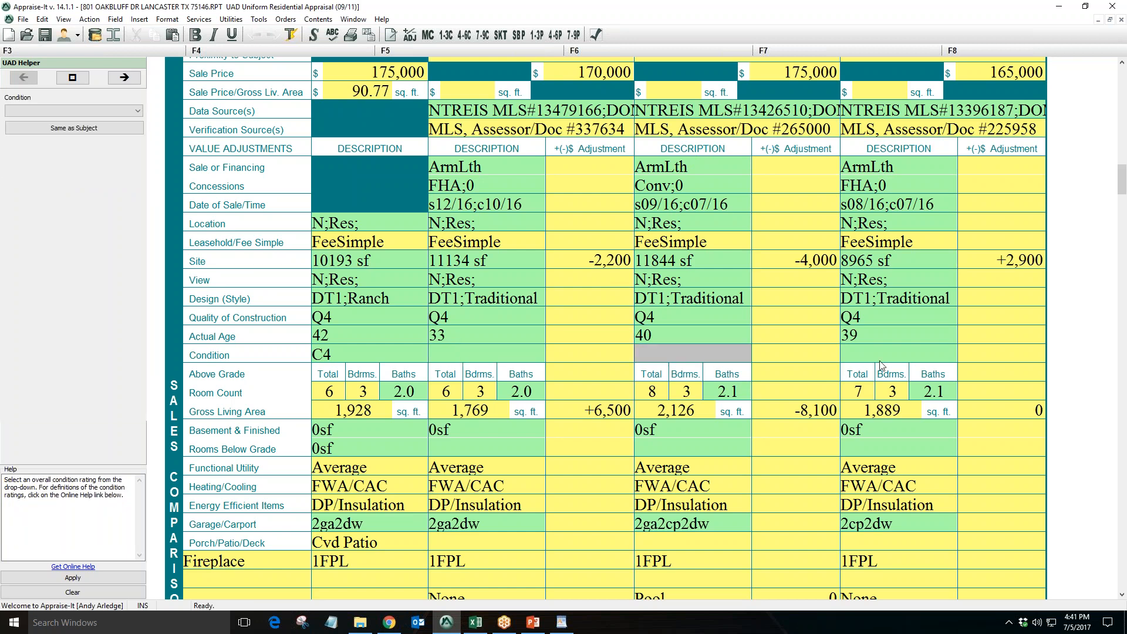
{"action": "left_click", "coordinate": [883, 356]}
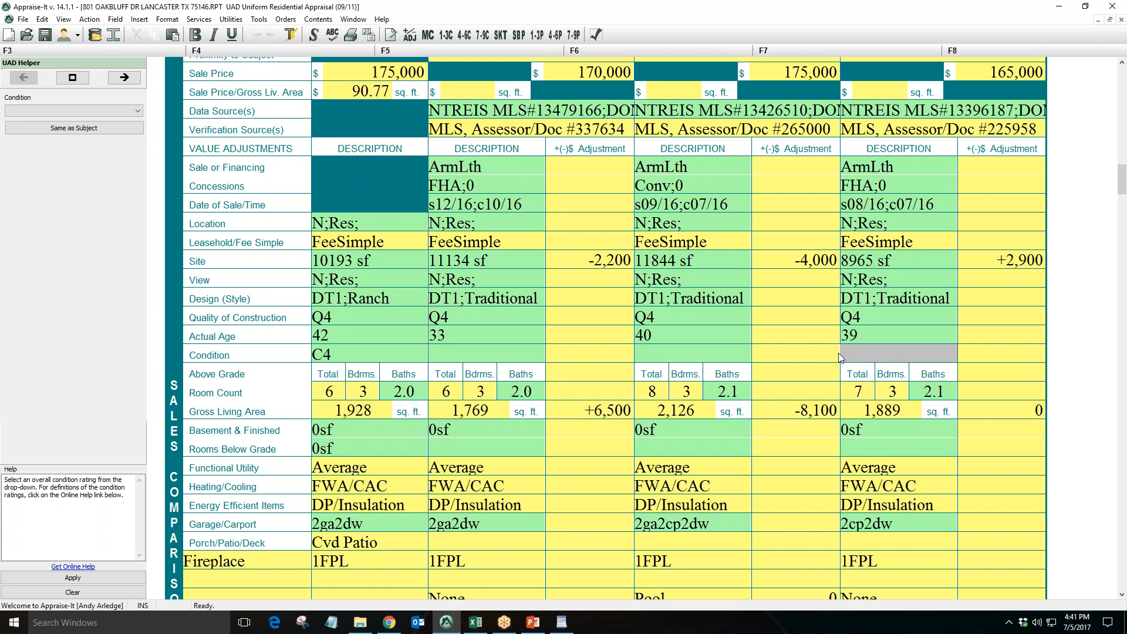
{"action": "left_click", "coordinate": [484, 316]}
{"action": "left_click", "coordinate": [694, 318]}
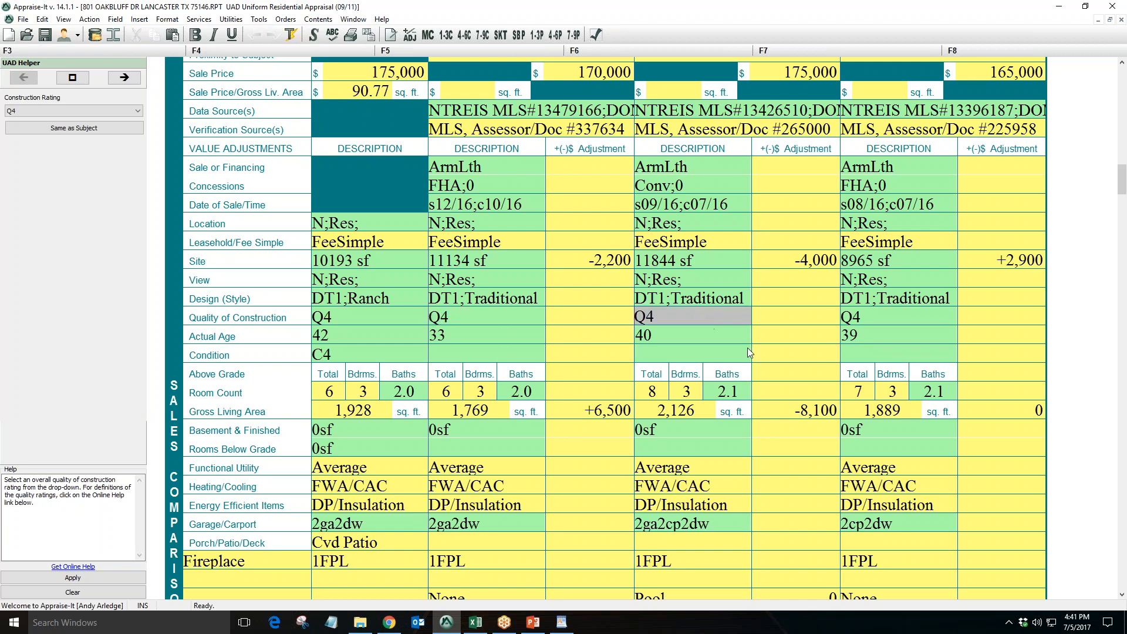
{"action": "left_click", "coordinate": [899, 318]}
{"action": "scroll", "coordinate": [603, 351], "scroll_direction": "down", "scroll_amount": 3}
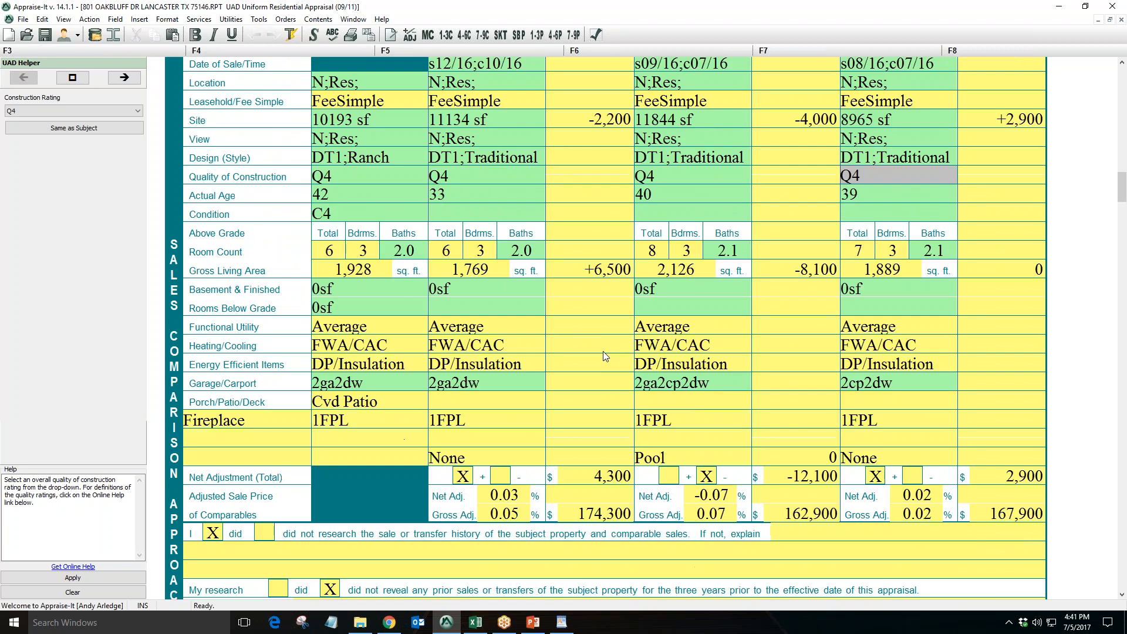
{"action": "left_click", "coordinate": [482, 405]}
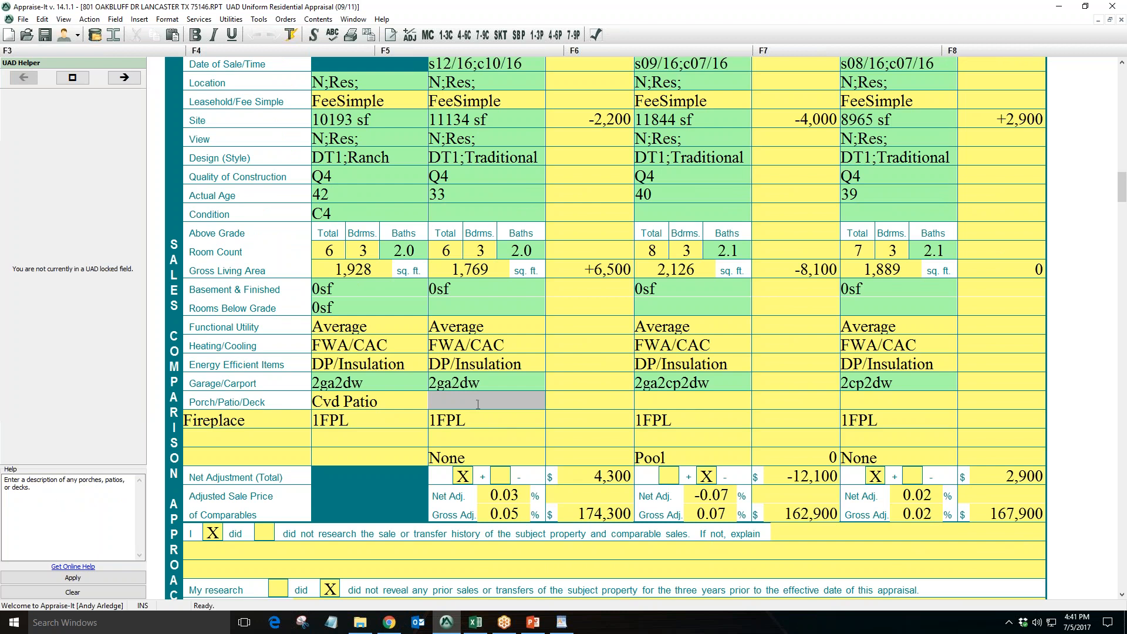
{"action": "left_click", "coordinate": [653, 400]}
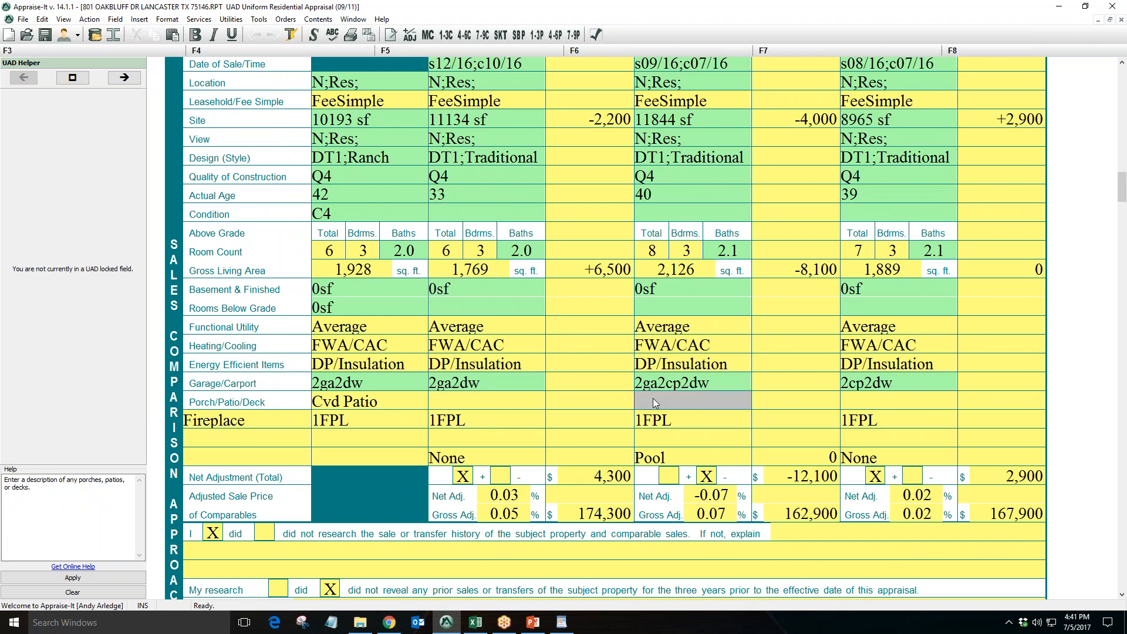
{"action": "left_click", "coordinate": [875, 402]}
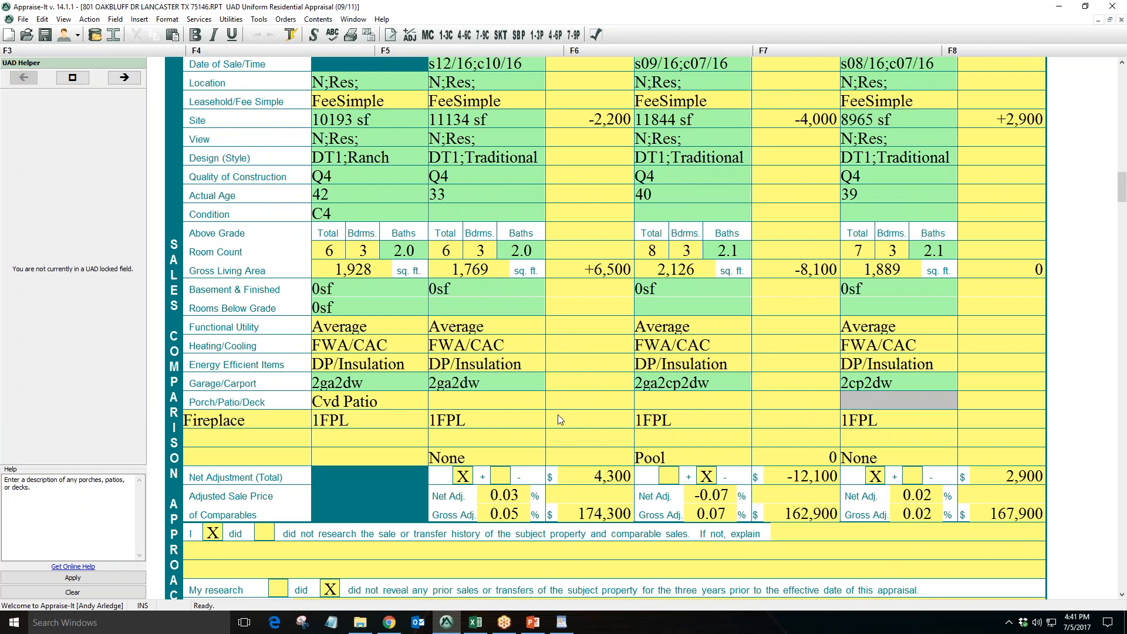
{"action": "left_click", "coordinate": [521, 404]}
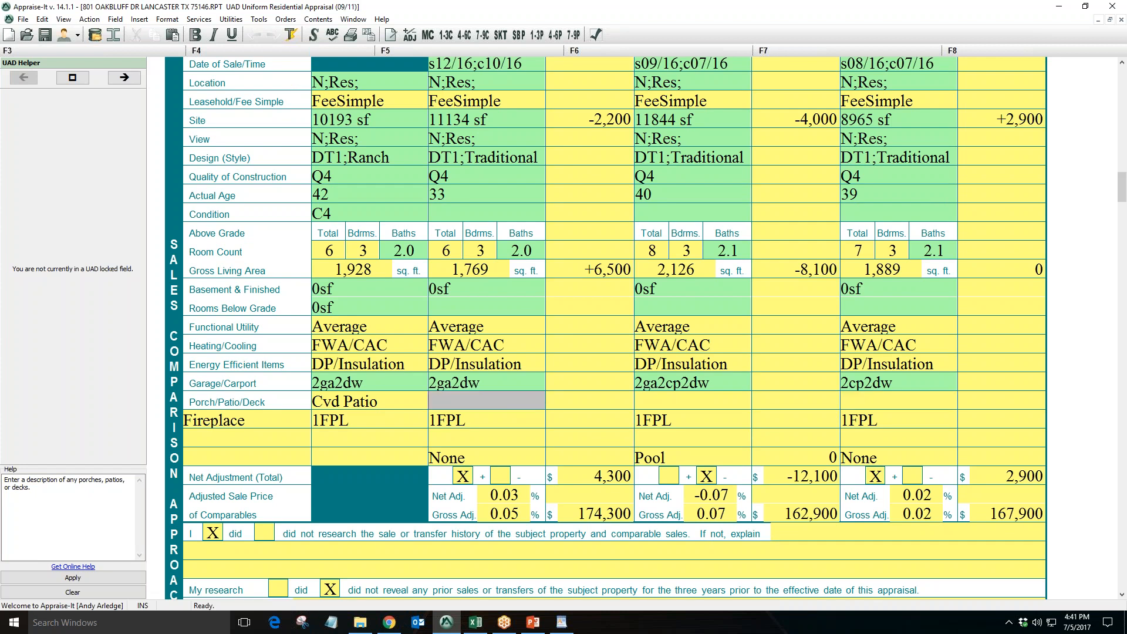
Name the additional feature row Pool in the report's sales comparison grid
{"action": "left_click", "coordinate": [482, 424]}
{"action": "left_click", "coordinate": [669, 424]}
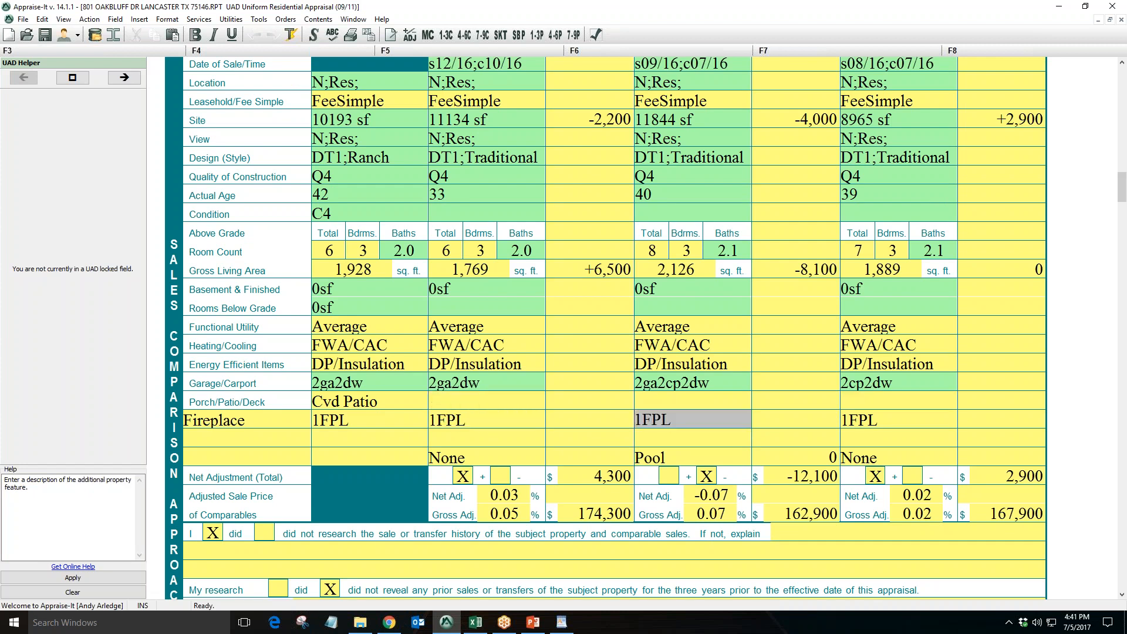
{"action": "left_click", "coordinate": [861, 424]}
{"action": "left_click", "coordinate": [501, 461]}
{"action": "left_click", "coordinate": [665, 461]}
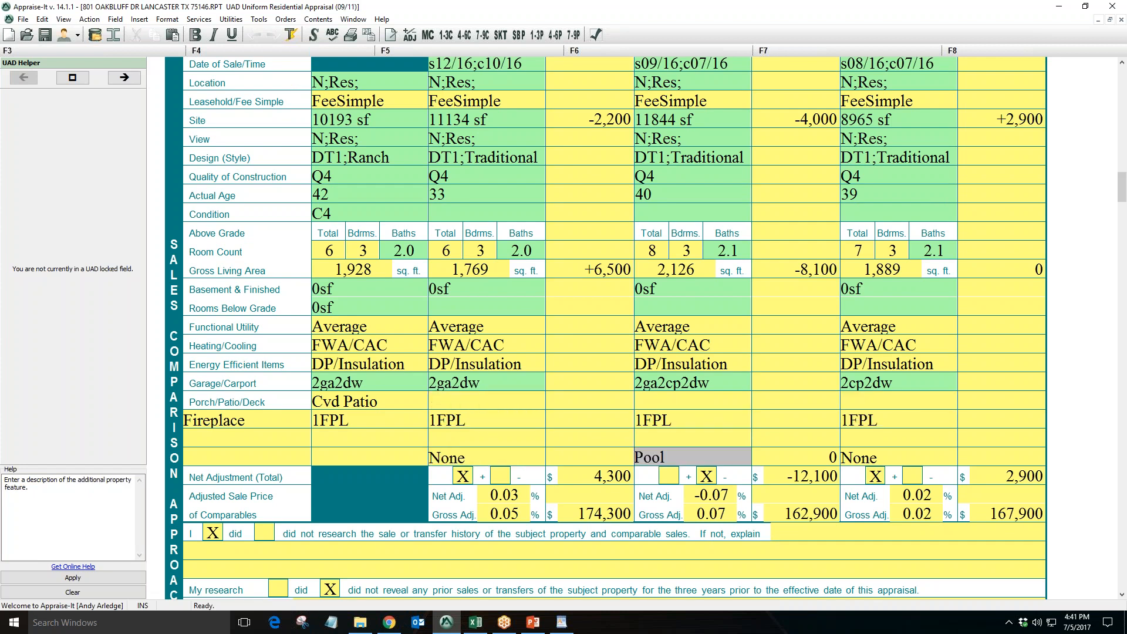
{"action": "left_click", "coordinate": [874, 462]}
{"action": "left_click", "coordinate": [277, 457]}
{"action": "type", "text": "Pool"}
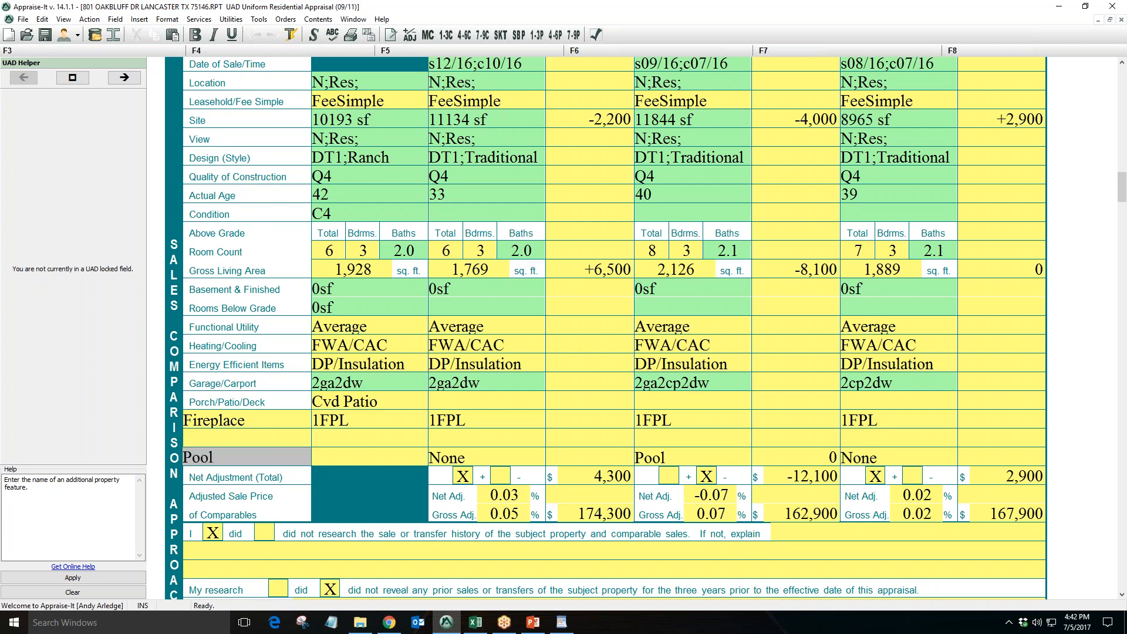
{"action": "left_click", "coordinate": [462, 459]}
{"action": "left_click", "coordinate": [464, 420]}
{"action": "left_click", "coordinate": [276, 437]}
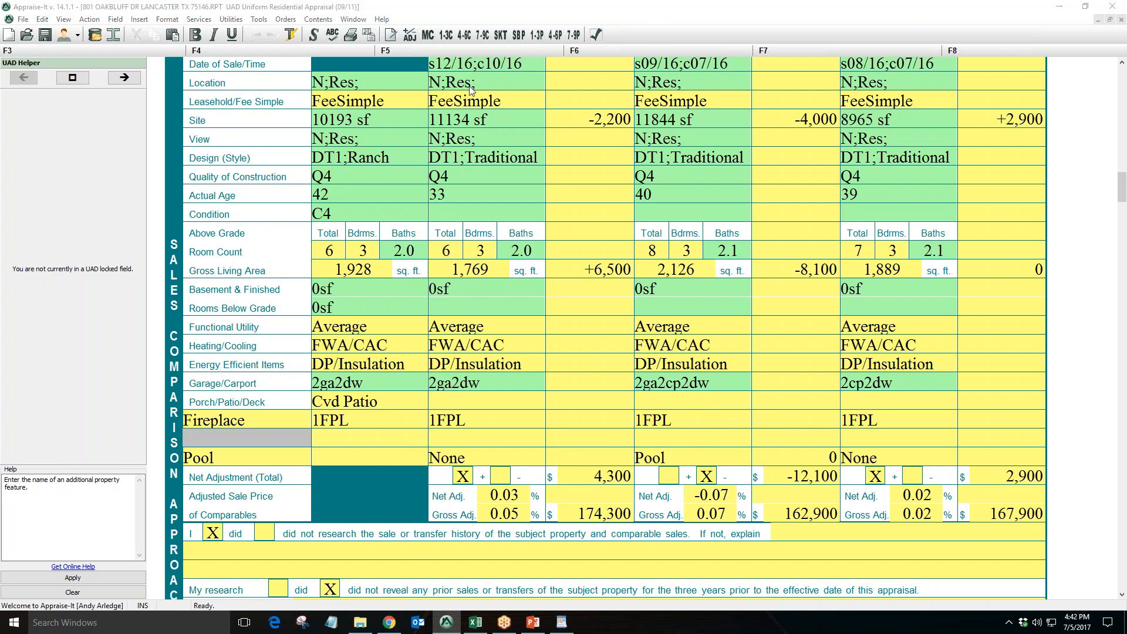
Open the Market Conditions Addendum and review the imported market trends and seller concession commentary
{"action": "left_click", "coordinate": [428, 35]}
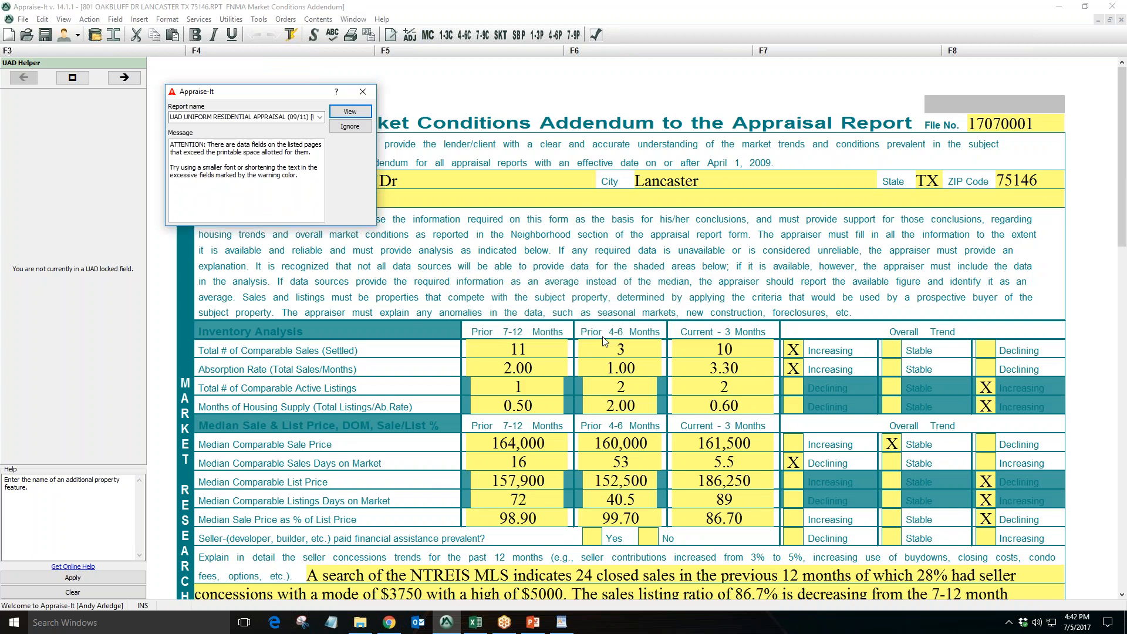
{"action": "left_click", "coordinate": [363, 91]}
{"action": "scroll", "coordinate": [544, 420], "scroll_direction": "down", "scroll_amount": 5}
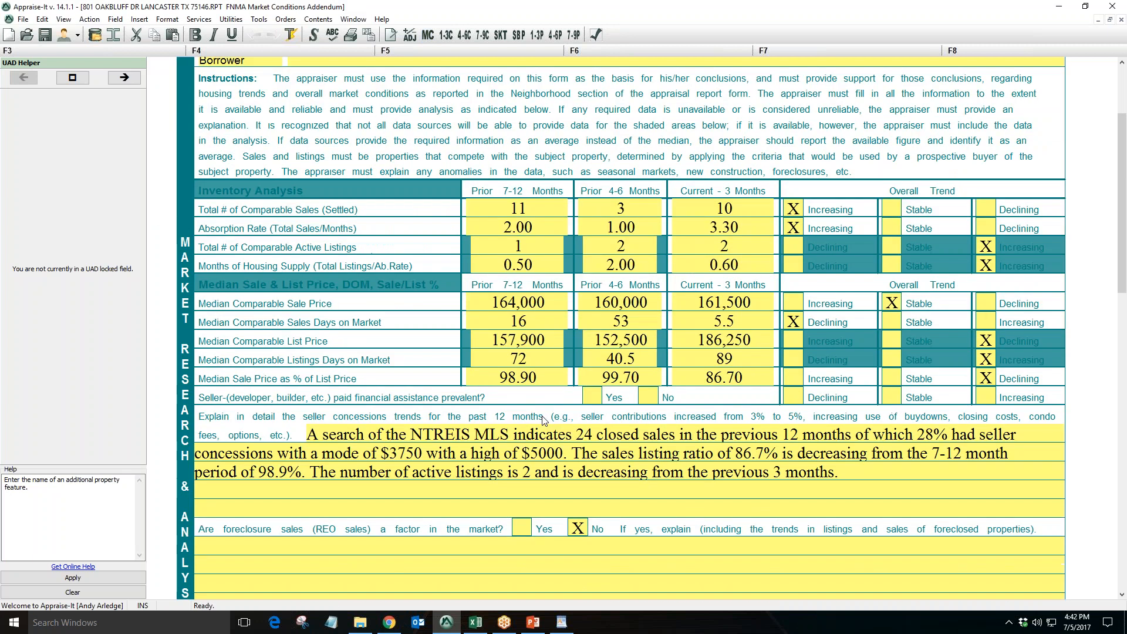
{"action": "scroll", "coordinate": [544, 420], "scroll_direction": "down", "scroll_amount": 3}
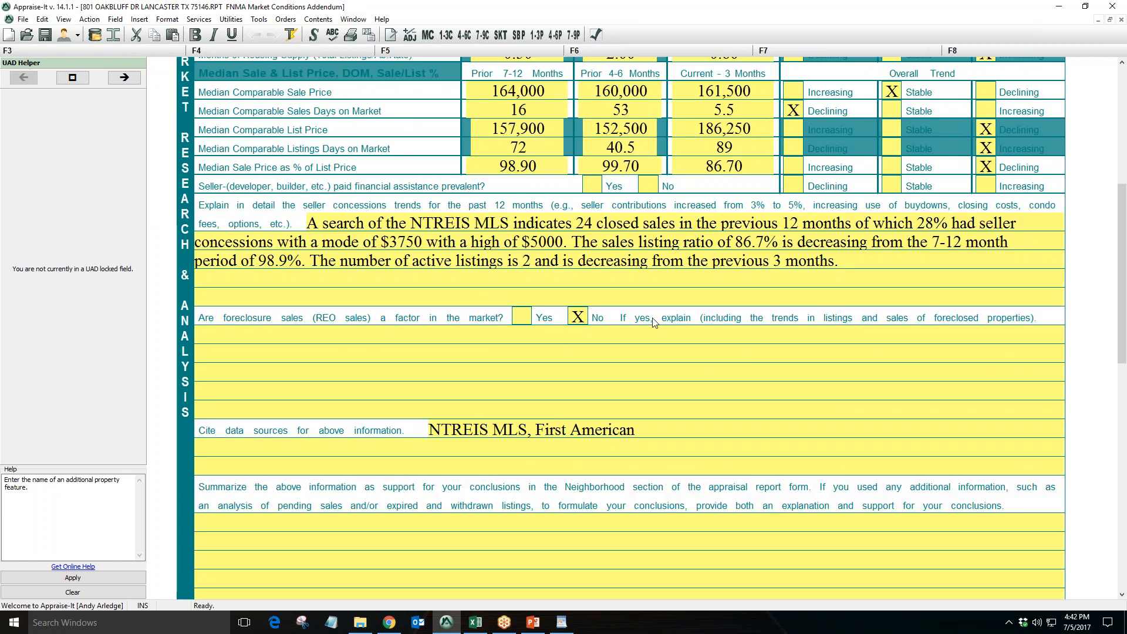
{"action": "left_click", "coordinate": [661, 257]}
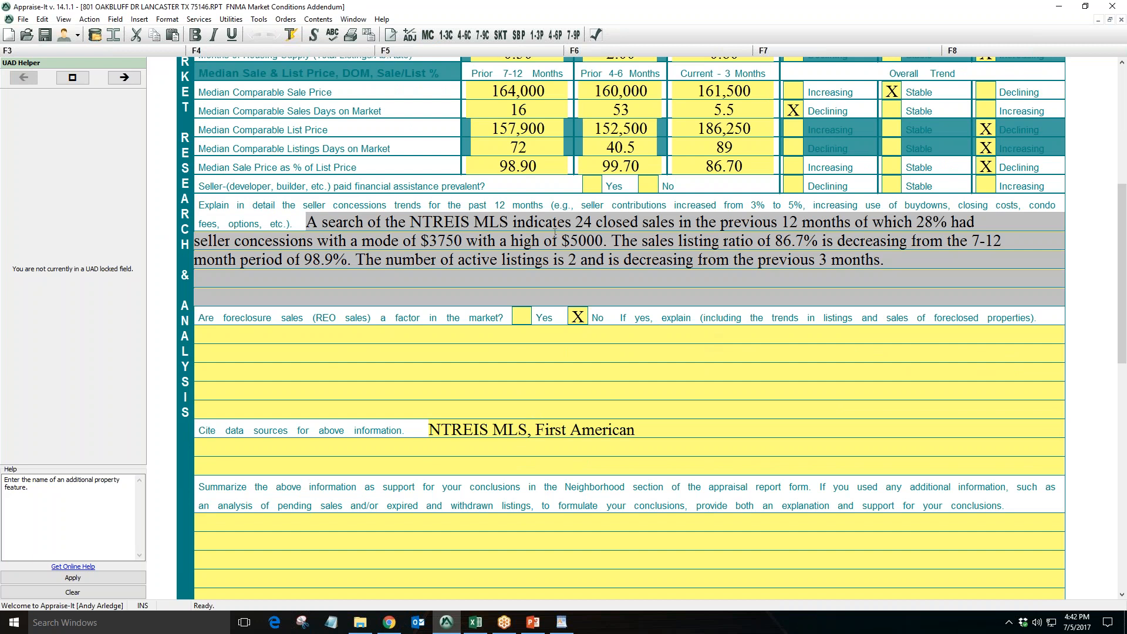
{"action": "left_click", "coordinate": [719, 274]}
{"action": "left_click_drag", "start_coordinate": [602, 241], "coordinate": [570, 241]}
{"action": "left_click_drag", "start_coordinate": [461, 241], "coordinate": [420, 242]}
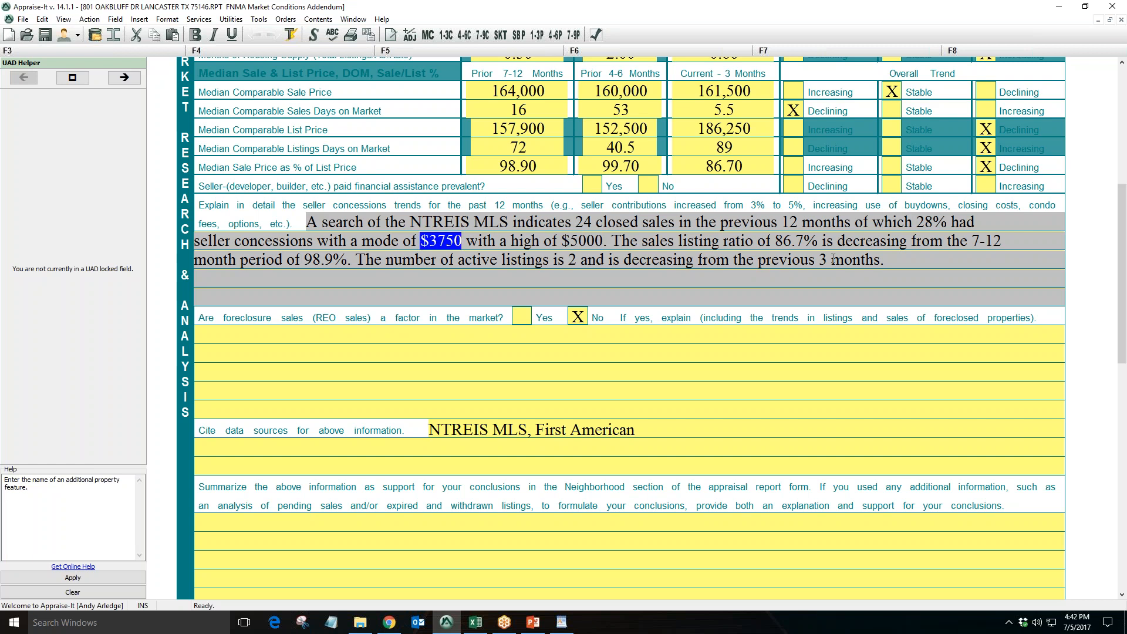
{"action": "left_click_drag", "start_coordinate": [817, 241], "coordinate": [776, 241]}
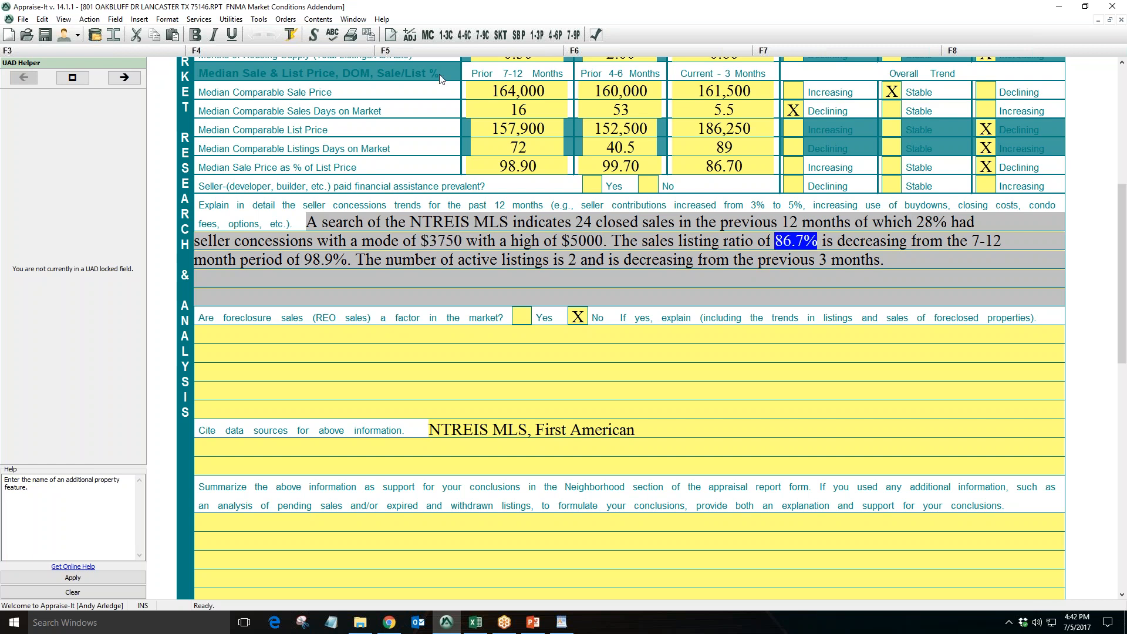
Return to the main report and review the prior sale history and data source fields for the comparables
{"action": "left_click", "coordinate": [446, 35]}
{"action": "scroll", "coordinate": [452, 198], "scroll_direction": "down", "scroll_amount": 15}
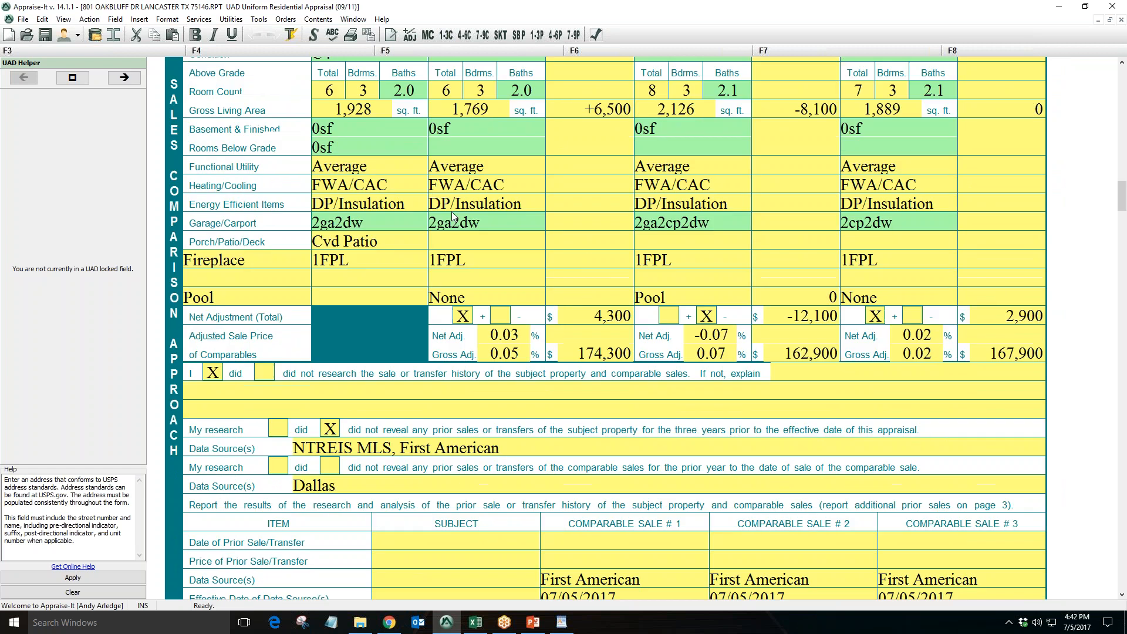
{"action": "scroll", "coordinate": [575, 243], "scroll_direction": "up", "scroll_amount": 3}
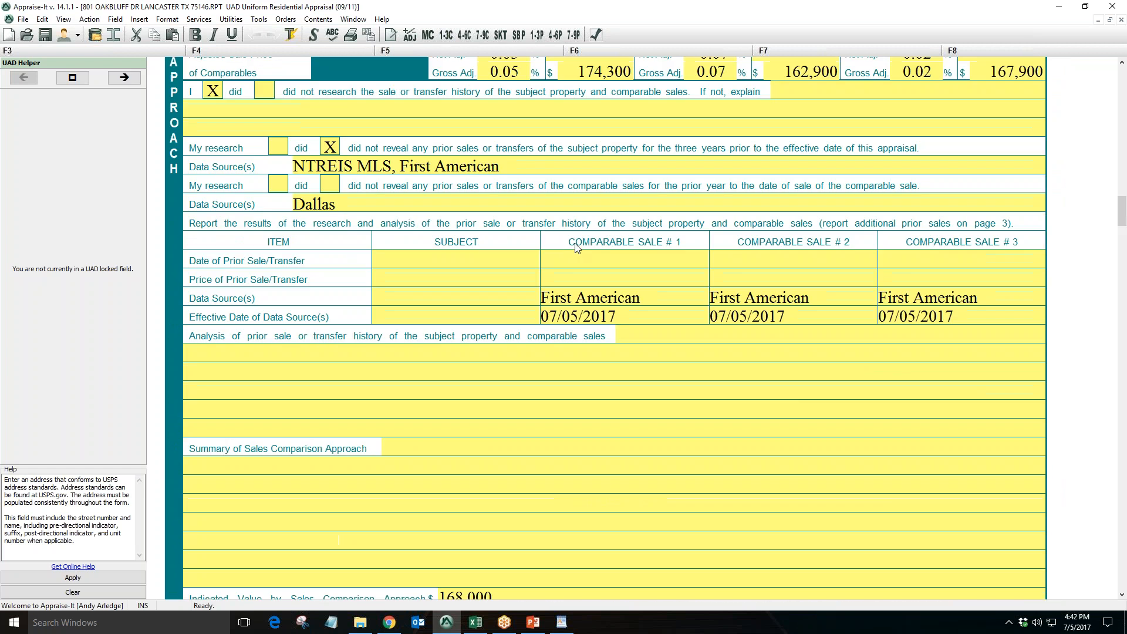
{"action": "left_click", "coordinate": [636, 270]}
{"action": "left_click", "coordinate": [789, 272]}
{"action": "left_click", "coordinate": [790, 265]}
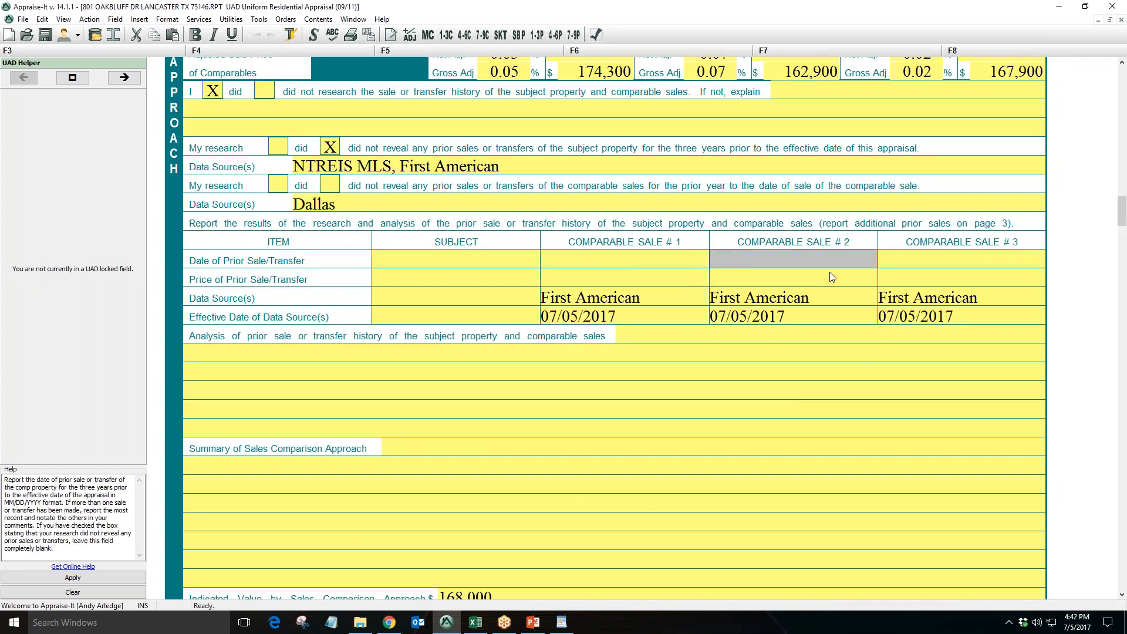
{"action": "left_click", "coordinate": [931, 281]}
{"action": "left_click", "coordinate": [930, 265]}
{"action": "left_click", "coordinate": [781, 304]}
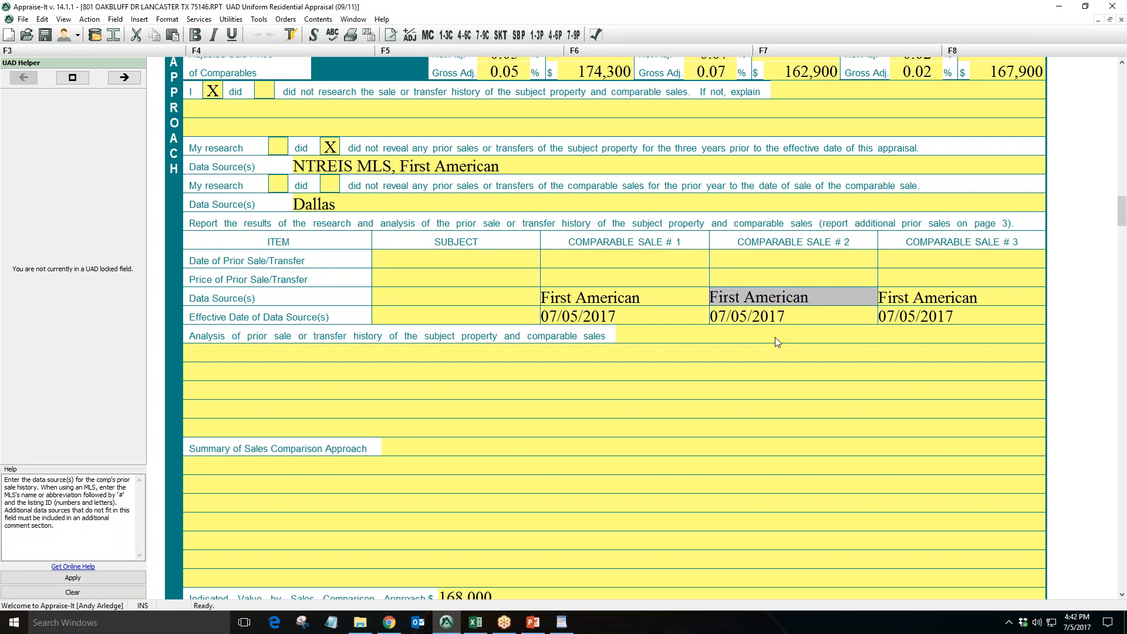
{"action": "left_click", "coordinate": [911, 305]}
{"action": "left_click", "coordinate": [673, 304]}
{"action": "scroll", "coordinate": [725, 376], "scroll_direction": "down", "scroll_amount": 15}
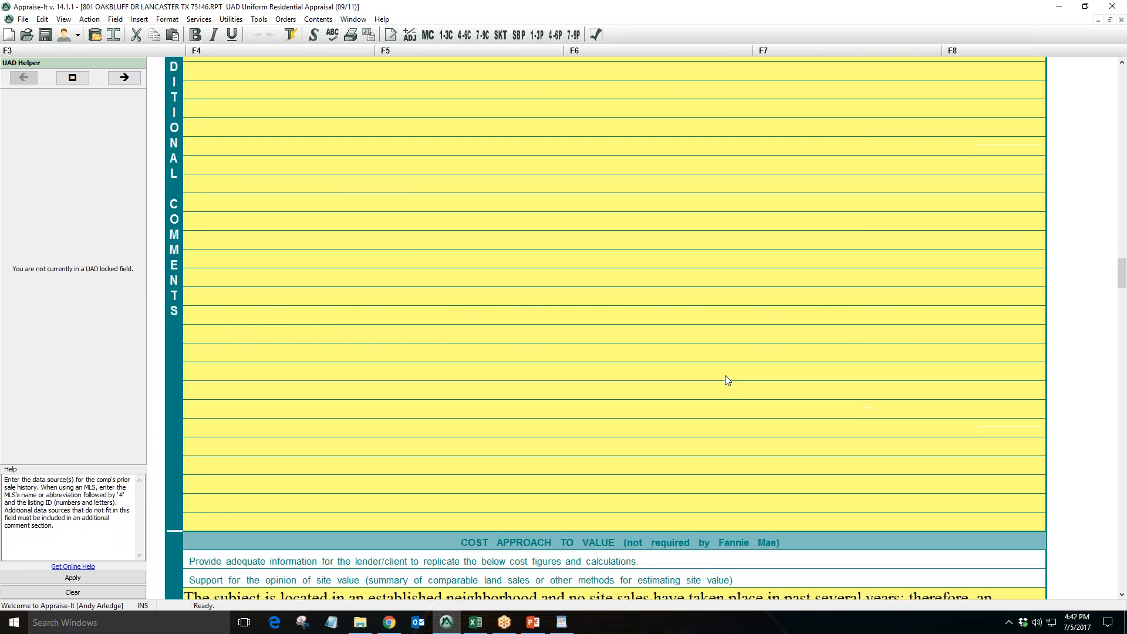
{"action": "scroll", "coordinate": [725, 376], "scroll_direction": "down", "scroll_amount": 1}
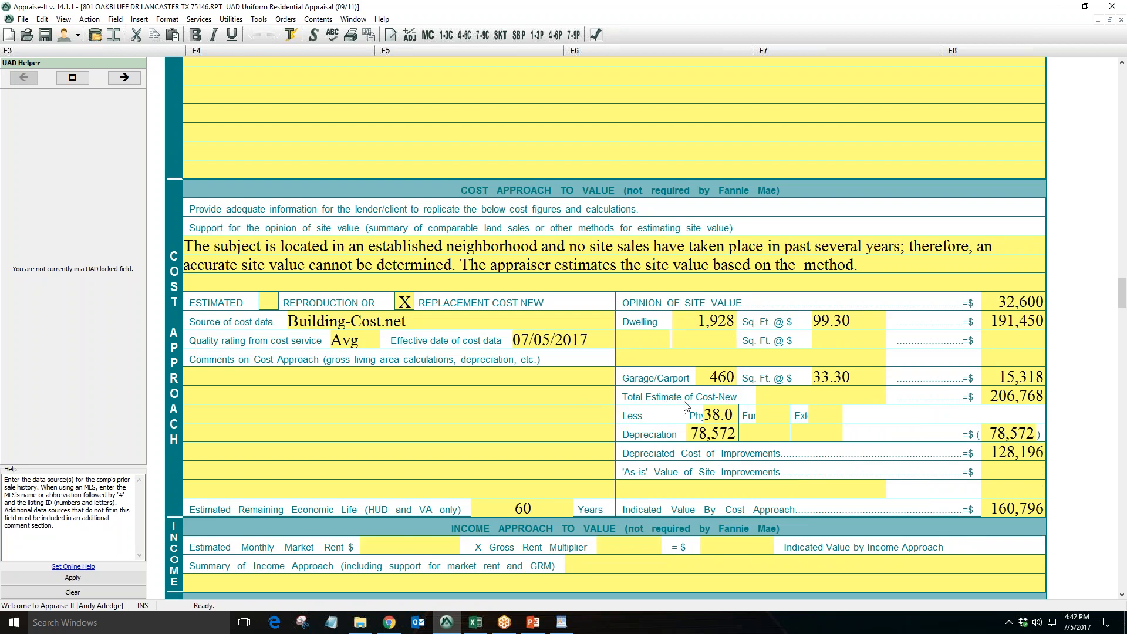
{"action": "left_click", "coordinate": [445, 36]}
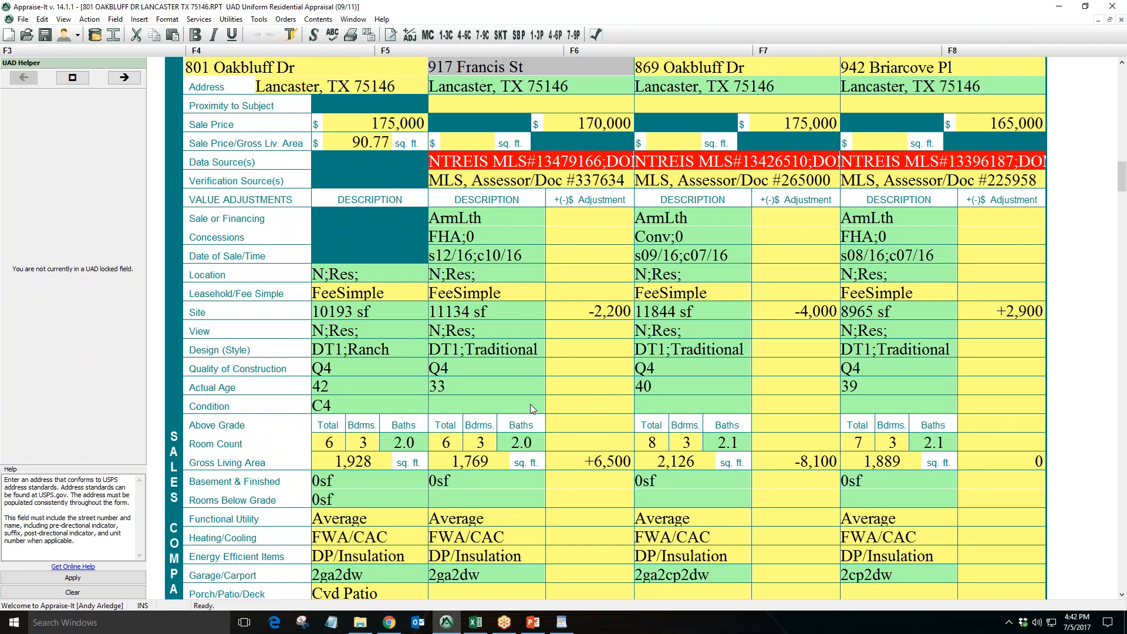
{"action": "left_click", "coordinate": [362, 624]}
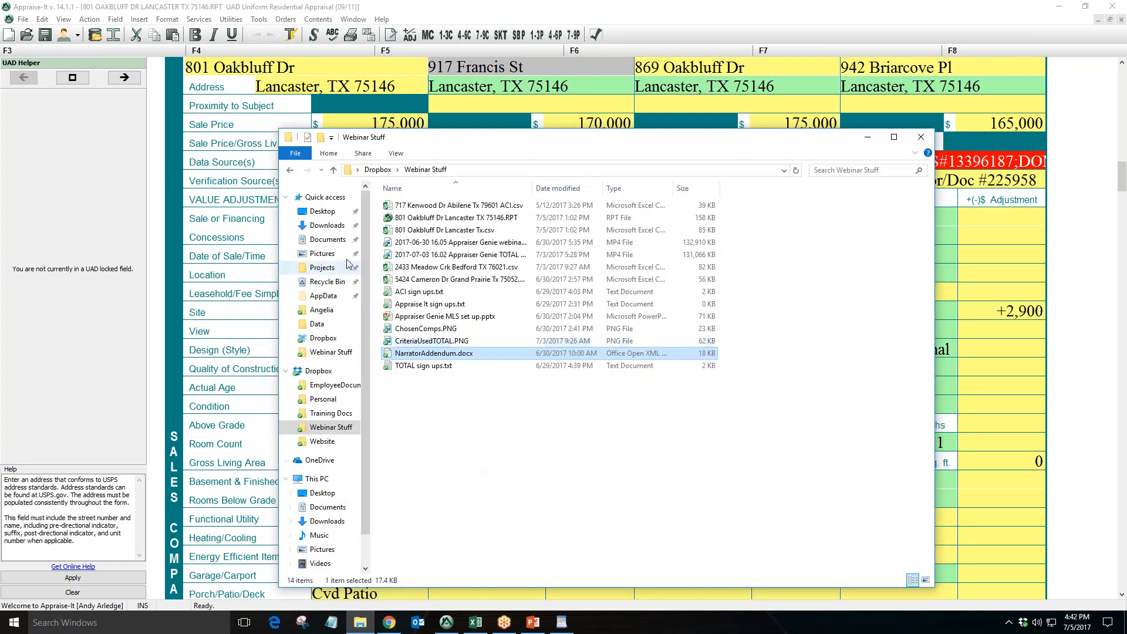
{"action": "left_click", "coordinate": [338, 245]}
{"action": "scroll", "coordinate": [499, 287], "scroll_direction": "down", "scroll_amount": 10}
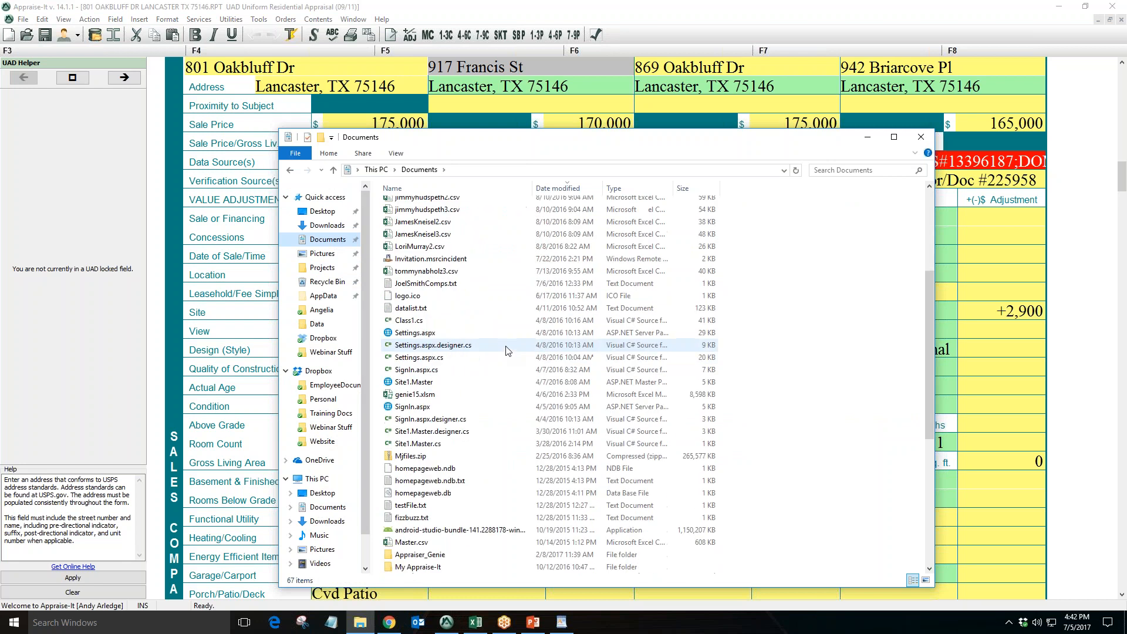
{"action": "scroll", "coordinate": [505, 352], "scroll_direction": "down", "scroll_amount": 1}
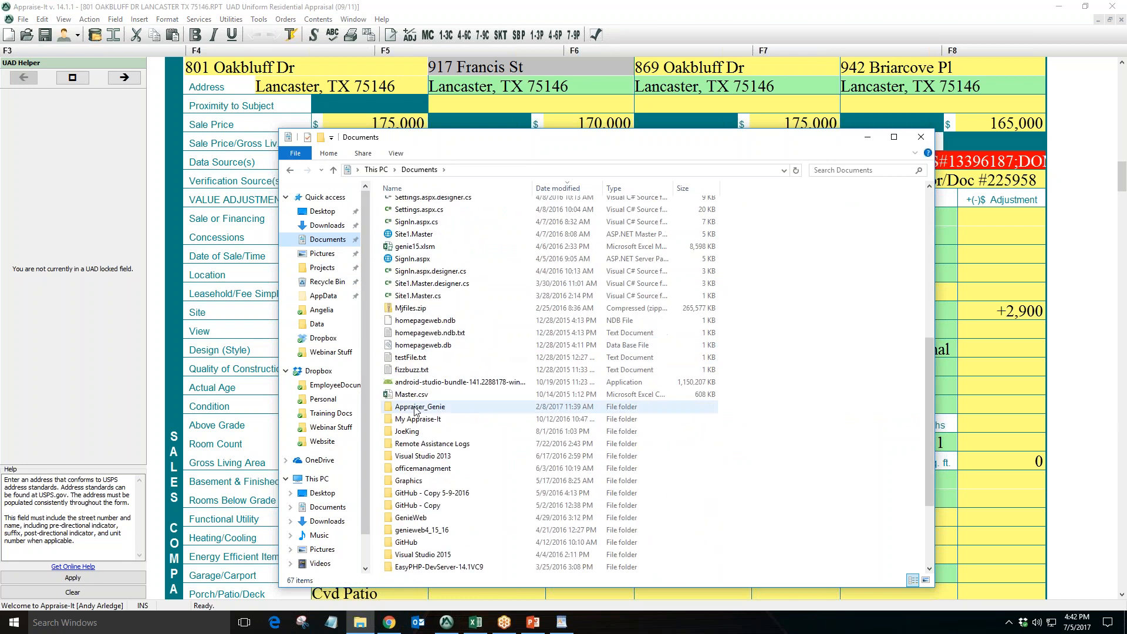
{"action": "double_click", "coordinate": [463, 411]}
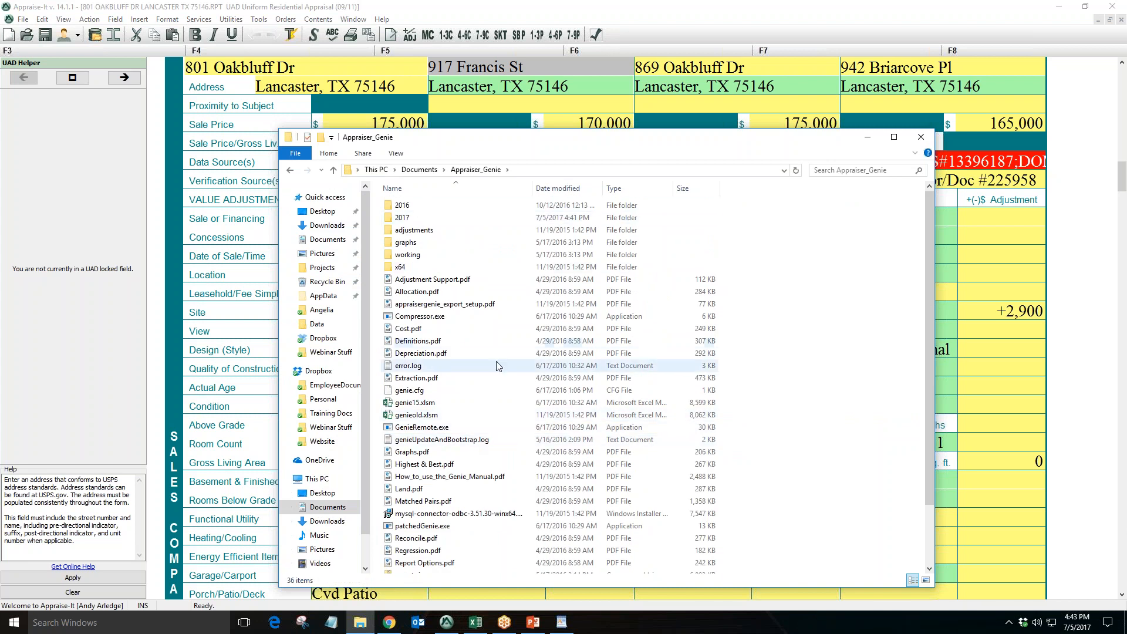
{"action": "double_click", "coordinate": [424, 217]}
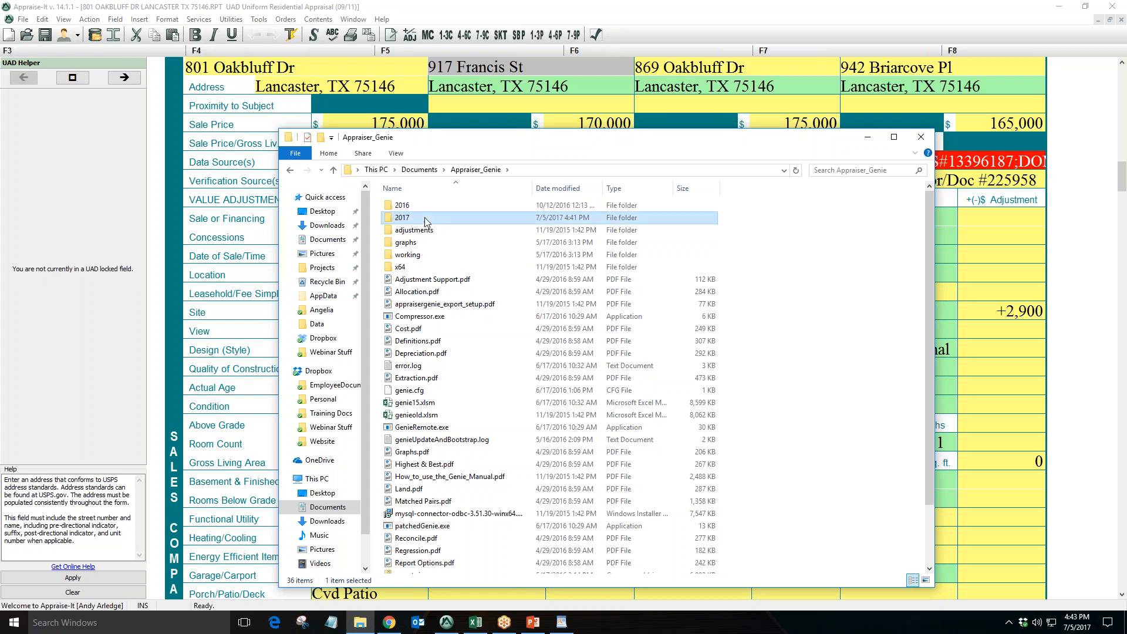
{"action": "left_click", "coordinate": [444, 206]}
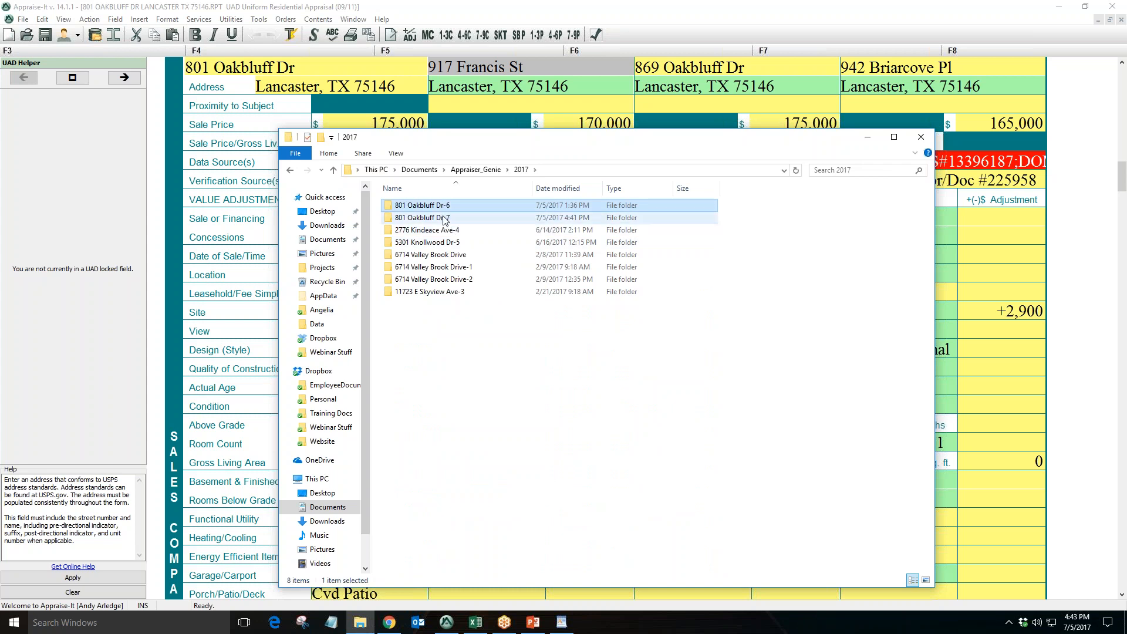
{"action": "left_click", "coordinate": [584, 219]}
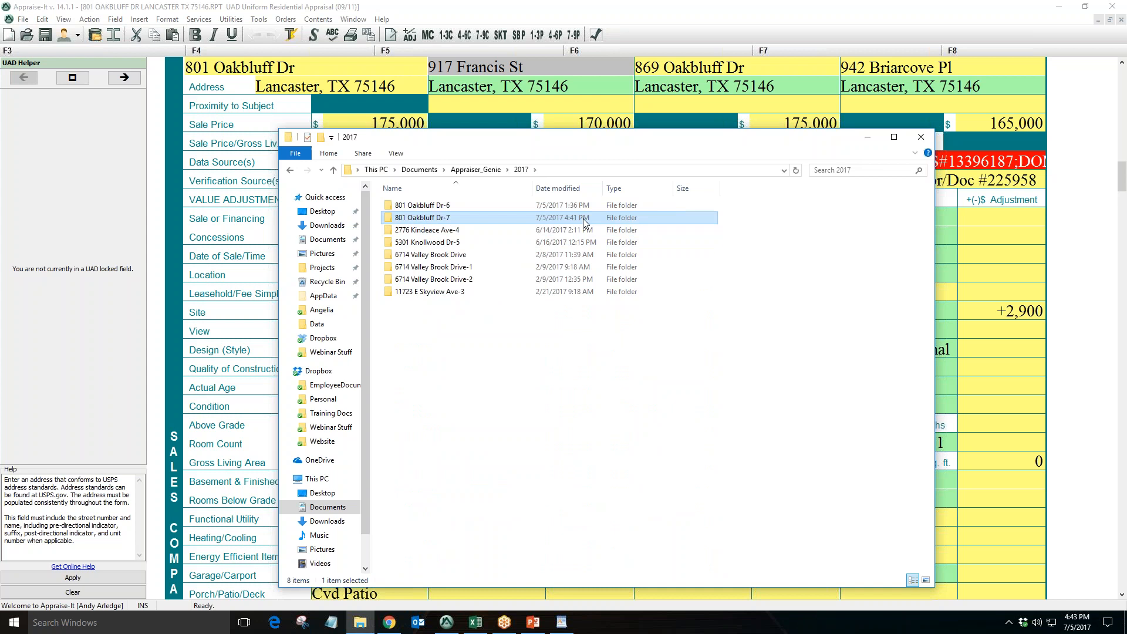
{"action": "double_click", "coordinate": [444, 219]}
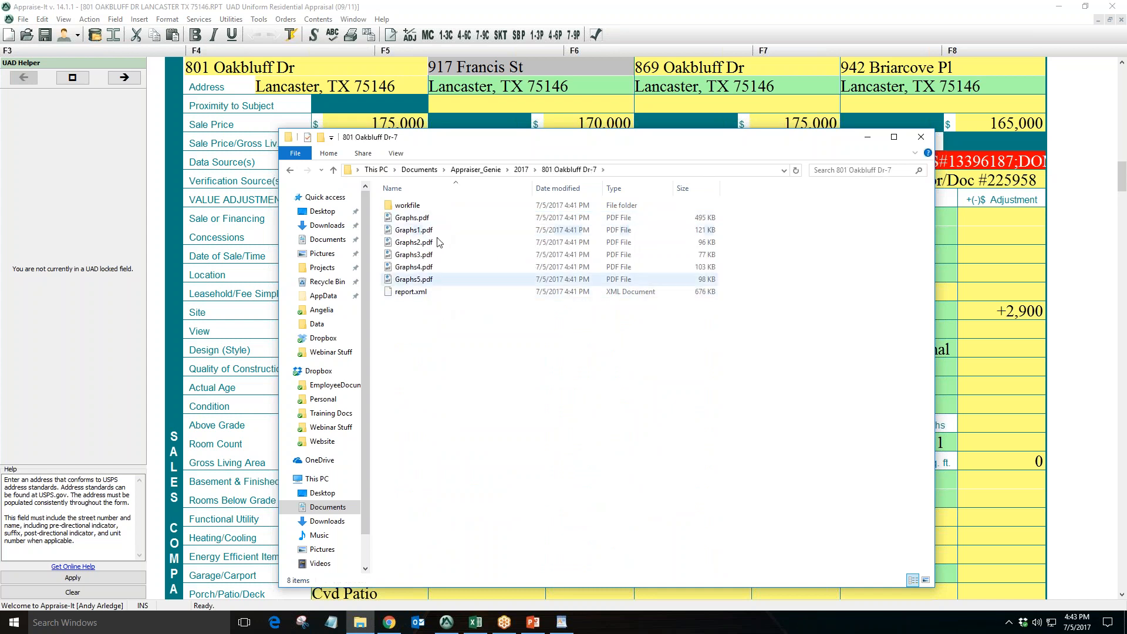
{"action": "left_click", "coordinate": [416, 206]}
{"action": "double_click", "coordinate": [416, 206]}
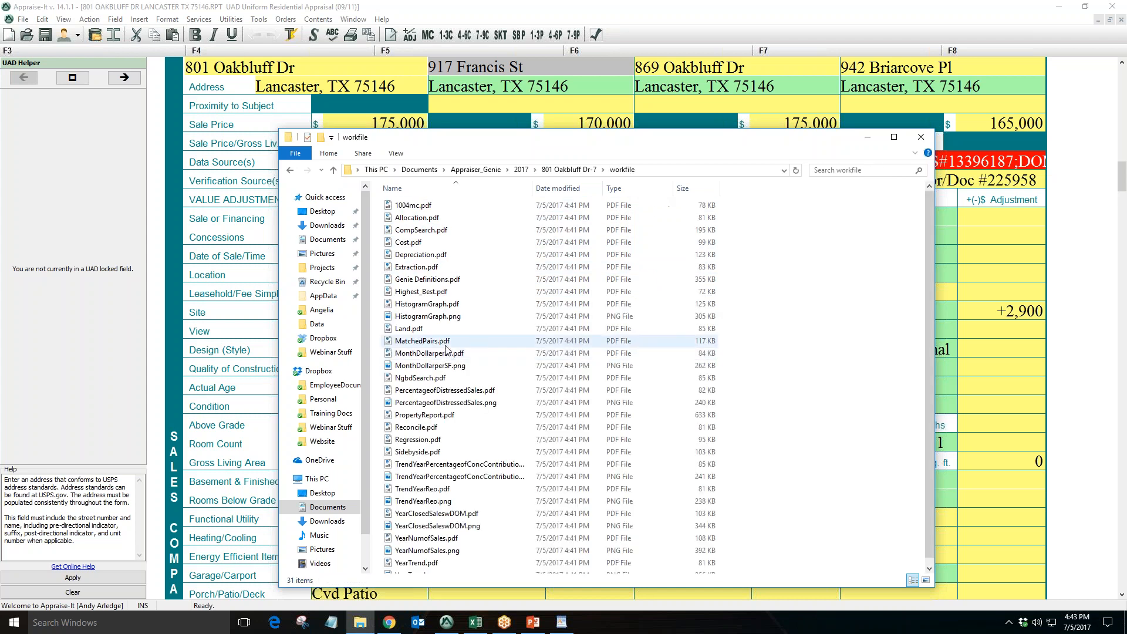
{"action": "scroll", "coordinate": [476, 323], "scroll_direction": "down", "scroll_amount": 1}
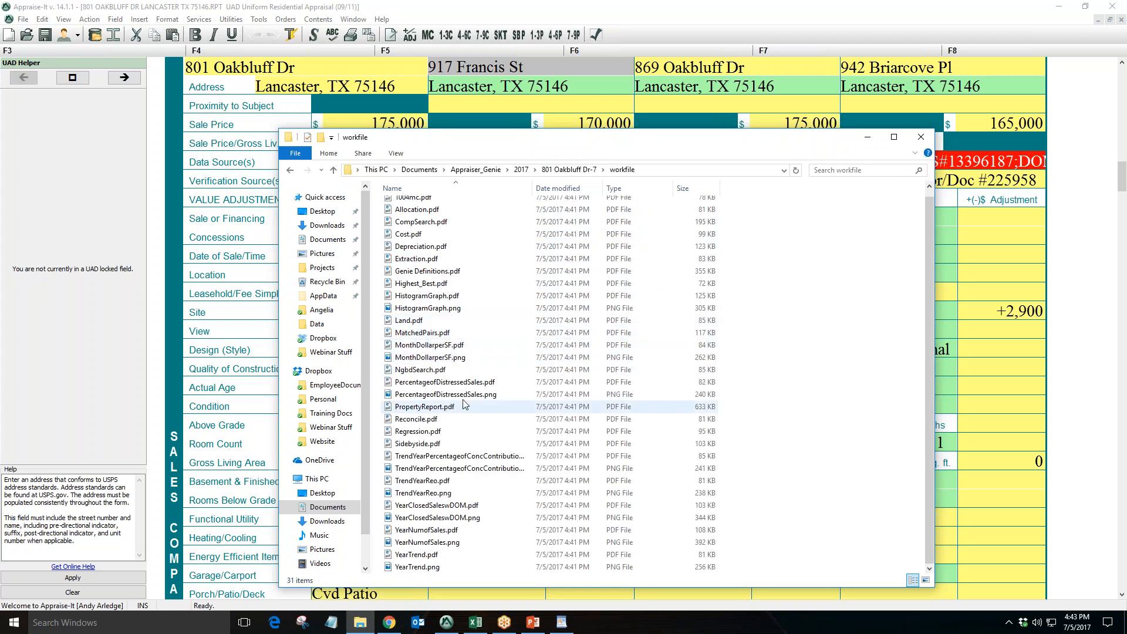
{"action": "scroll", "coordinate": [474, 393], "scroll_direction": "up", "scroll_amount": 1}
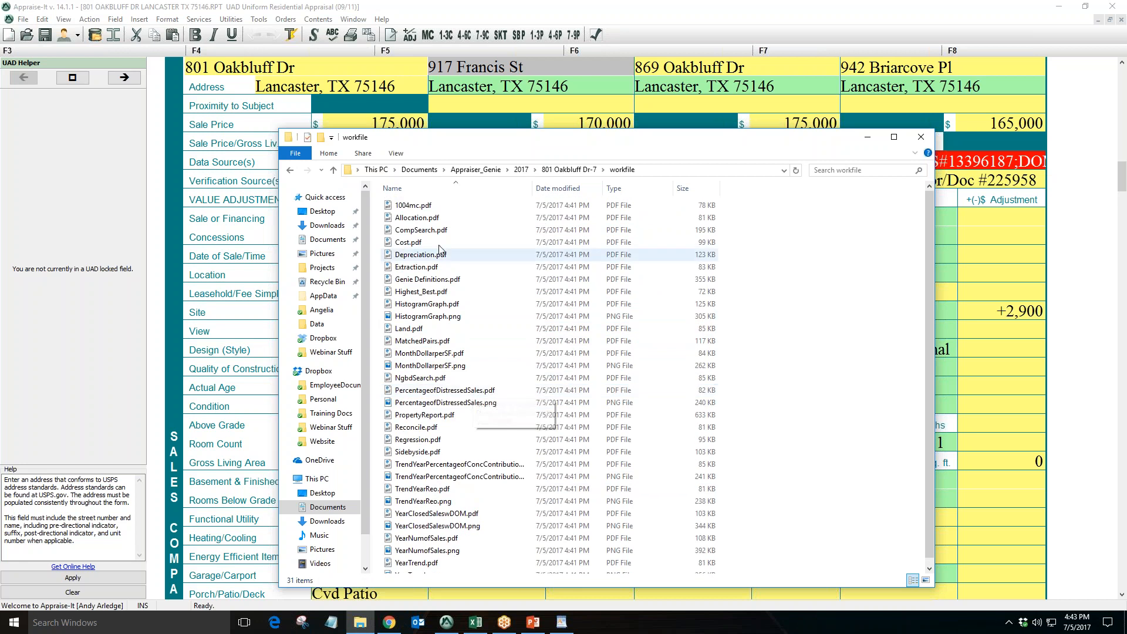
{"action": "double_click", "coordinate": [428, 221]}
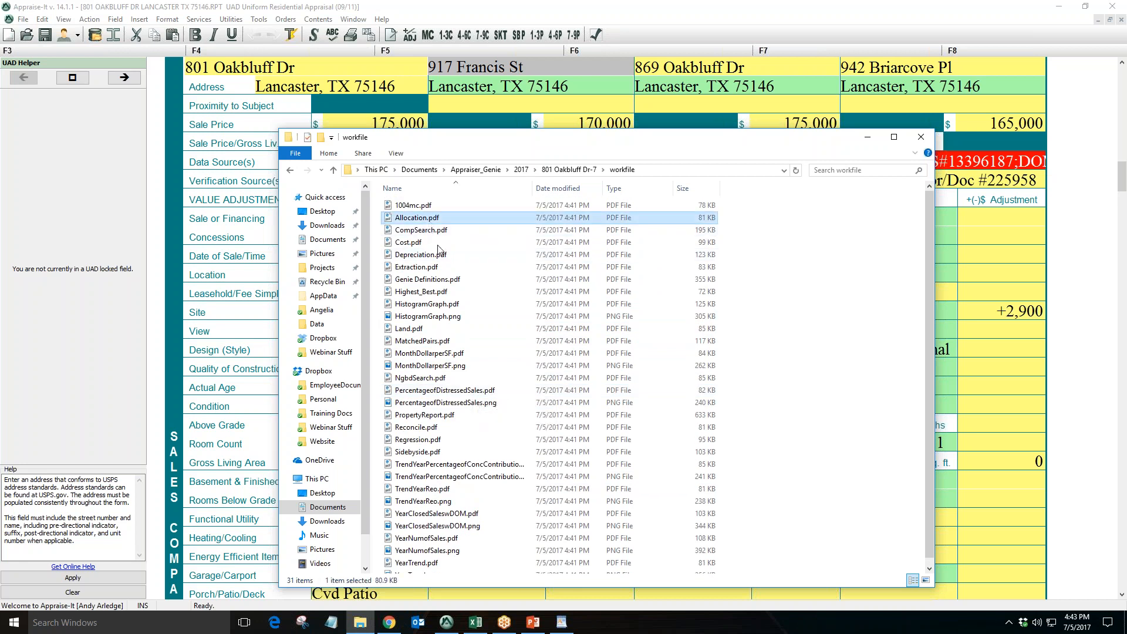
Review the amenity allocation and average dollars per square foot tables in Allocation.pdf, then close it
{"action": "scroll", "coordinate": [536, 385], "scroll_direction": "down", "scroll_amount": 3}
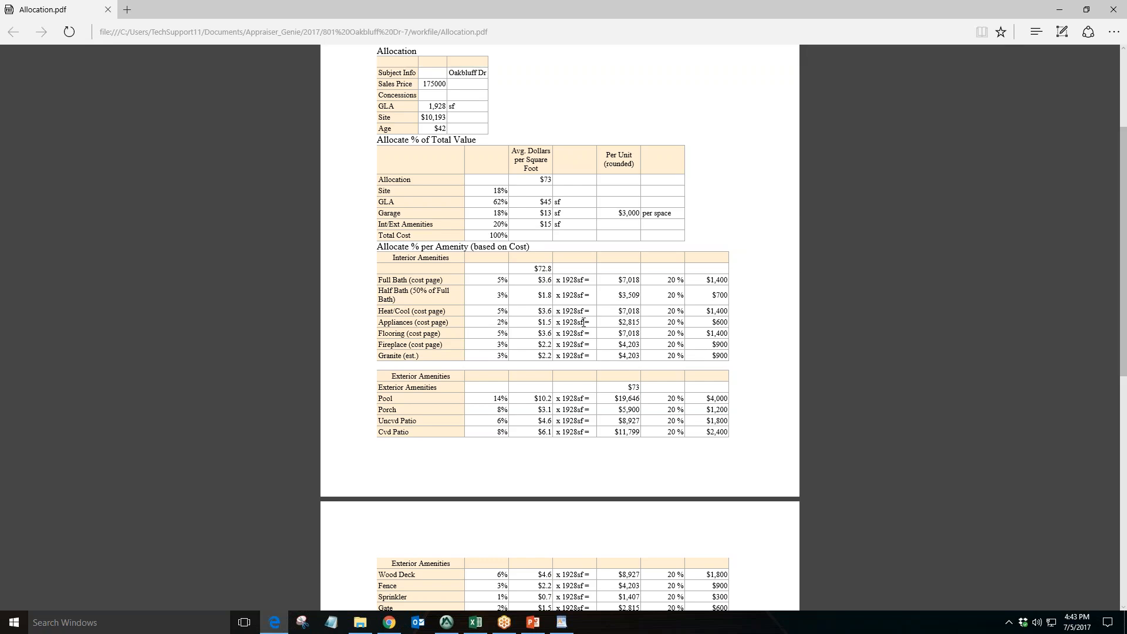
{"action": "scroll", "coordinate": [636, 310], "scroll_direction": "down", "scroll_amount": 6}
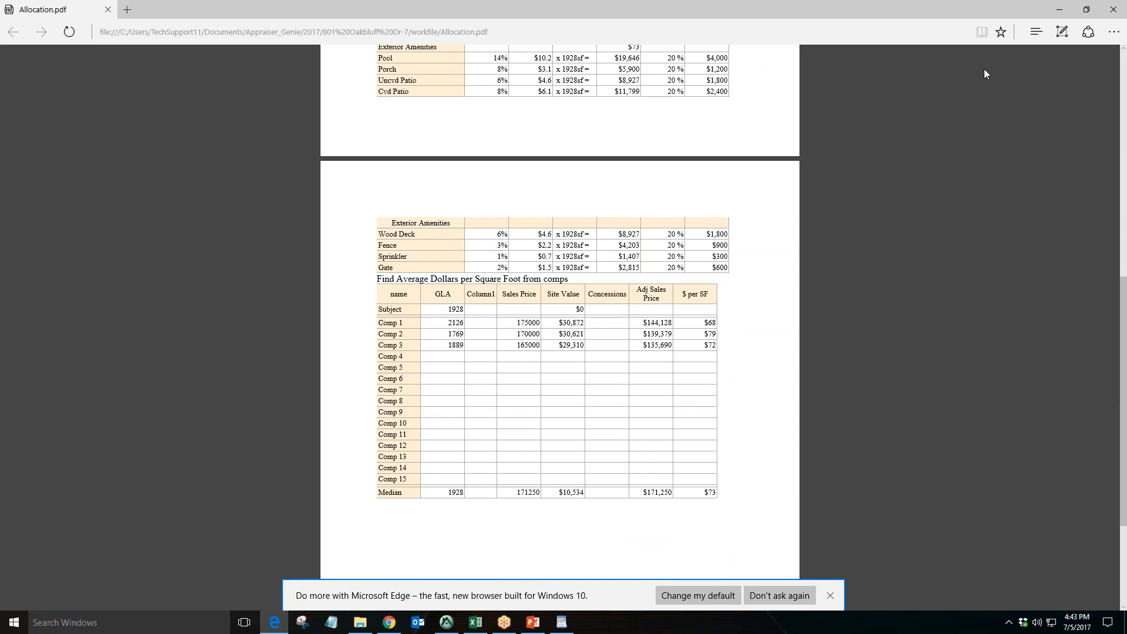
{"action": "left_click", "coordinate": [1112, 10]}
Open 1004mc.pdf and review its market conditions, exposure time and concession figures, then close it
{"action": "double_click", "coordinate": [454, 207]}
{"action": "scroll", "coordinate": [440, 247], "scroll_direction": "down", "scroll_amount": 3}
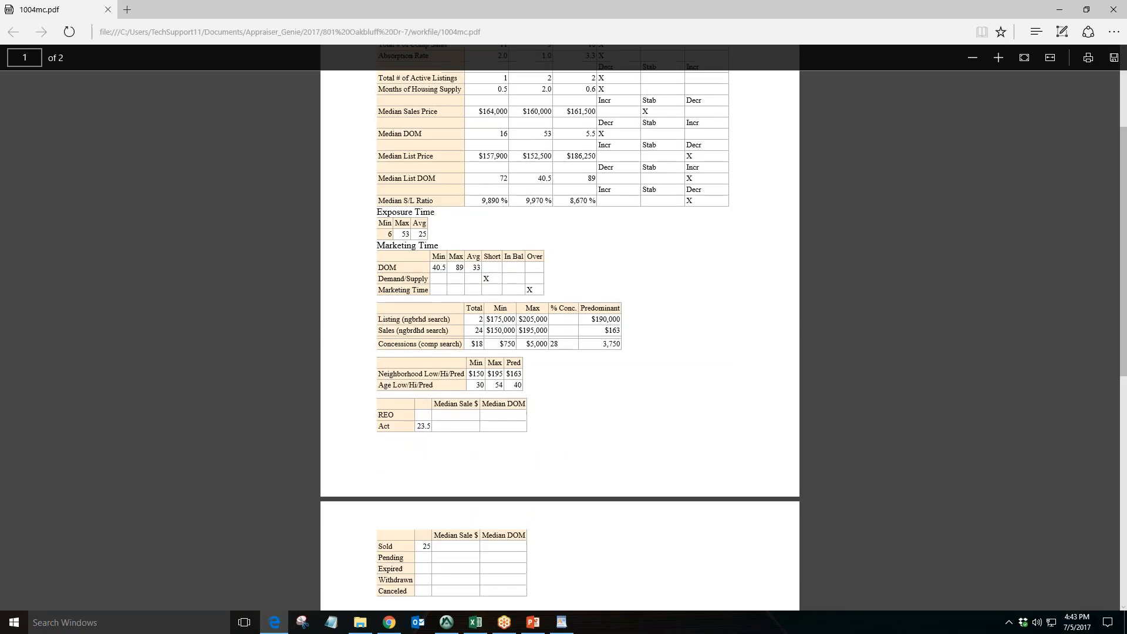
{"action": "left_click_drag", "start_coordinate": [396, 330], "coordinate": [448, 331]}
{"action": "scroll", "coordinate": [448, 330], "scroll_direction": "down", "scroll_amount": 3}
{"action": "double_click", "coordinate": [430, 378]}
{"action": "double_click", "coordinate": [425, 256]}
{"action": "scroll", "coordinate": [656, 335], "scroll_direction": "up", "scroll_amount": 2}
{"action": "scroll", "coordinate": [655, 334], "scroll_direction": "up", "scroll_amount": 4}
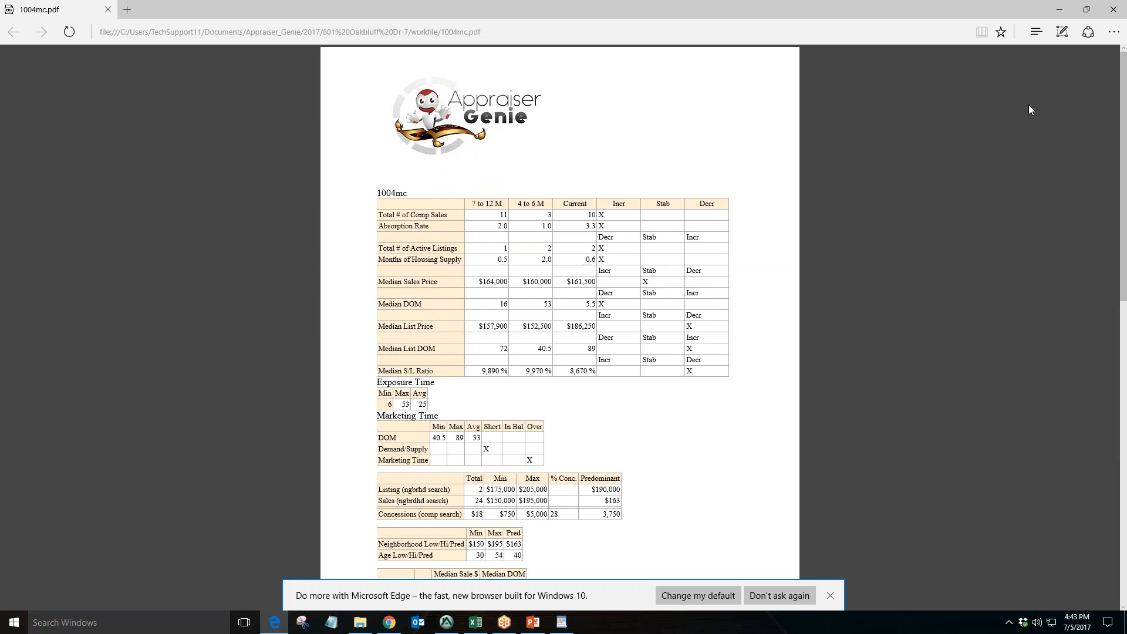
{"action": "left_click", "coordinate": [1113, 9]}
Open Extraction.pdf and review its replacement cost, GLA, site size and time adjustment tables, then close it
{"action": "double_click", "coordinate": [480, 268]}
{"action": "scroll", "coordinate": [571, 389], "scroll_direction": "down", "scroll_amount": 2}
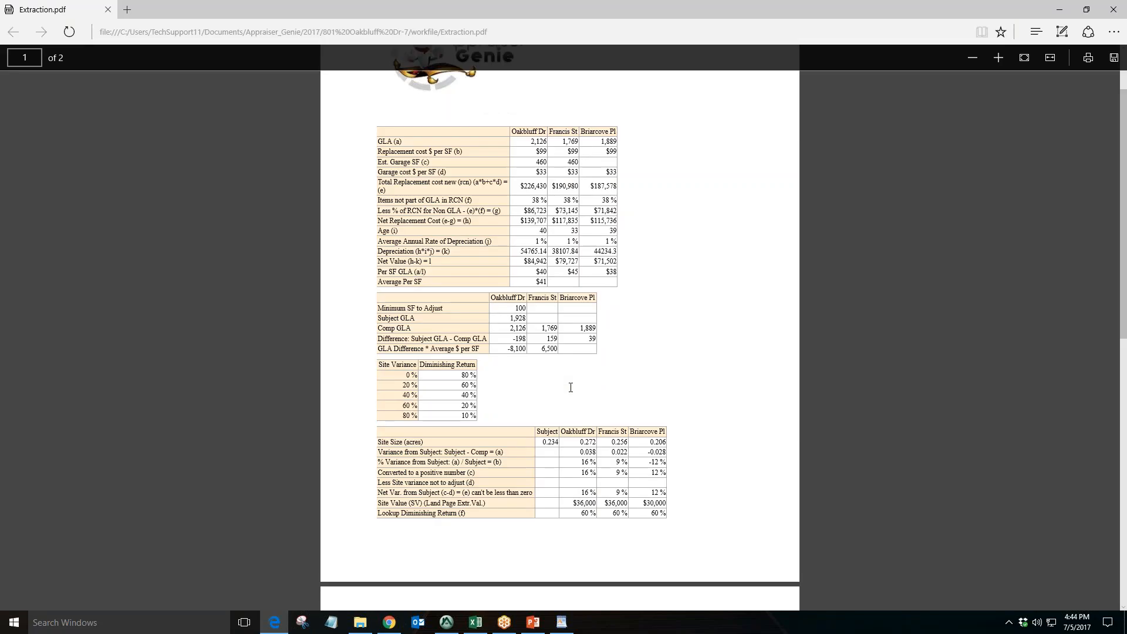
{"action": "scroll", "coordinate": [570, 387], "scroll_direction": "down", "scroll_amount": 6}
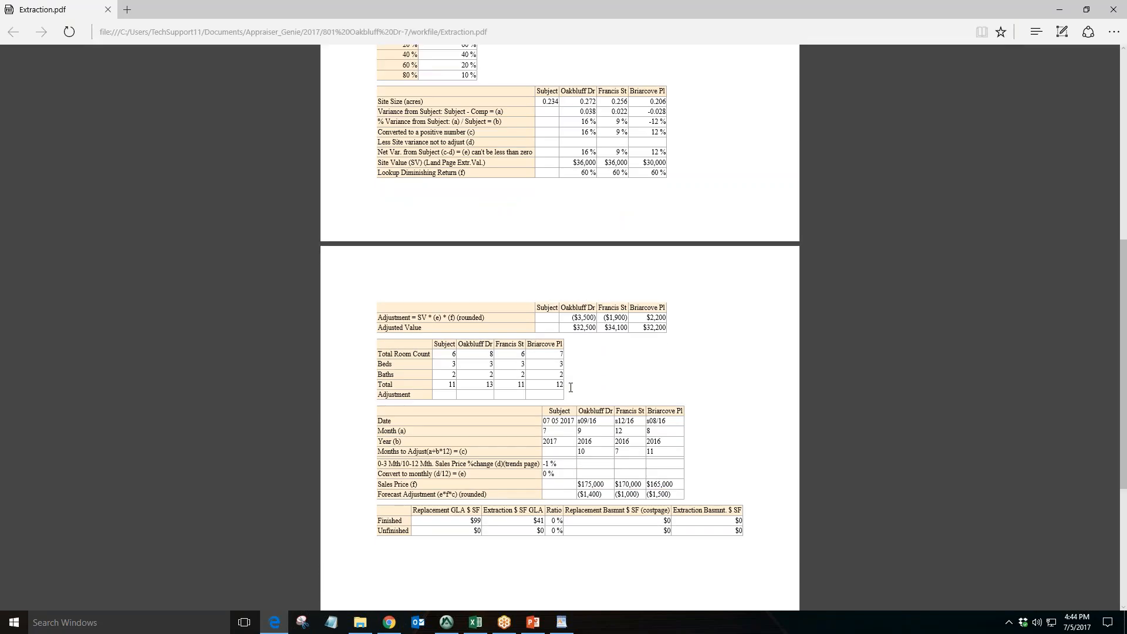
{"action": "left_click_drag", "start_coordinate": [498, 495], "coordinate": [405, 492]}
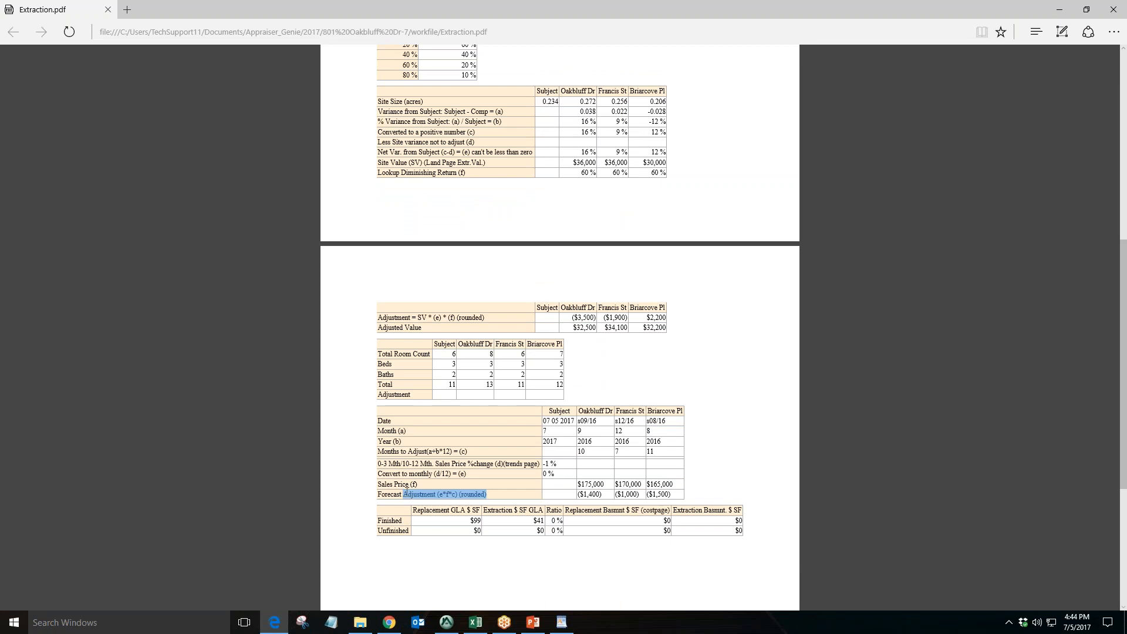
{"action": "scroll", "coordinate": [461, 447], "scroll_direction": "up", "scroll_amount": 6}
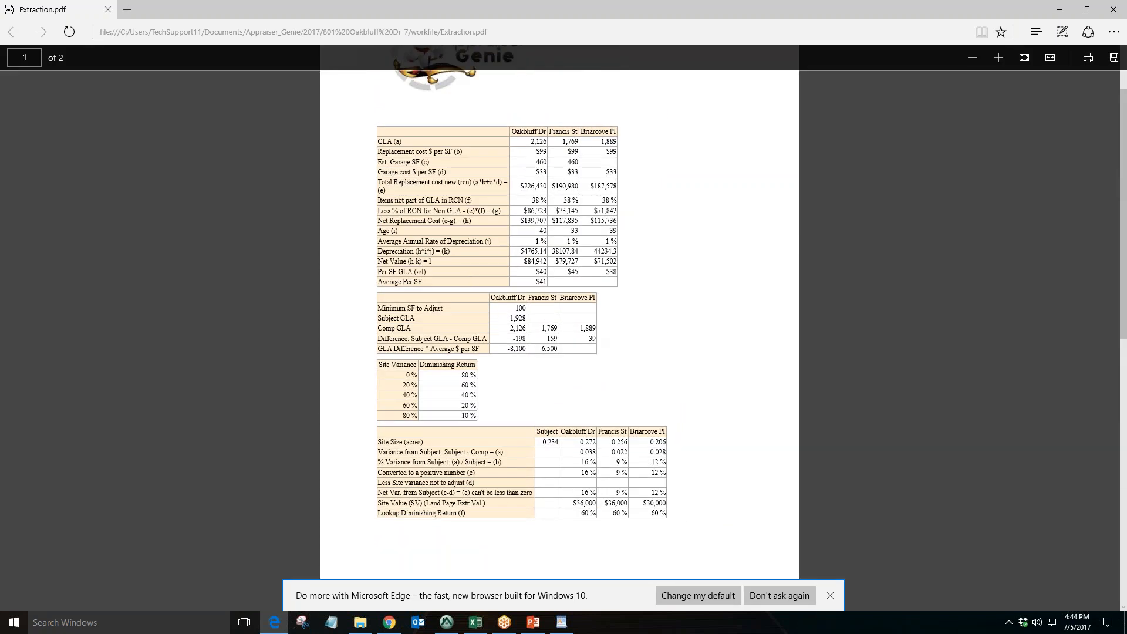
{"action": "left_click_drag", "start_coordinate": [505, 208], "coordinate": [446, 210]}
{"action": "scroll", "coordinate": [633, 305], "scroll_direction": "up", "scroll_amount": 2}
{"action": "left_click_drag", "start_coordinate": [494, 265], "coordinate": [378, 268]}
{"action": "left_click_drag", "start_coordinate": [481, 284], "coordinate": [389, 306]}
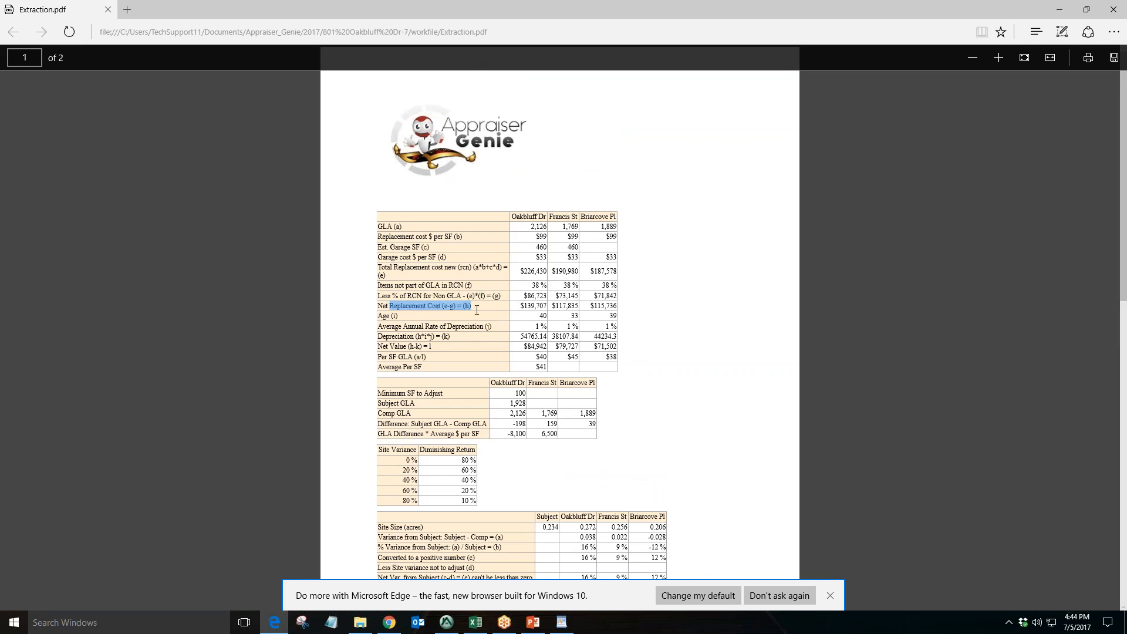
{"action": "left_click_drag", "start_coordinate": [395, 226], "coordinate": [462, 238]}
{"action": "scroll", "coordinate": [452, 246], "scroll_direction": "down", "scroll_amount": 3}
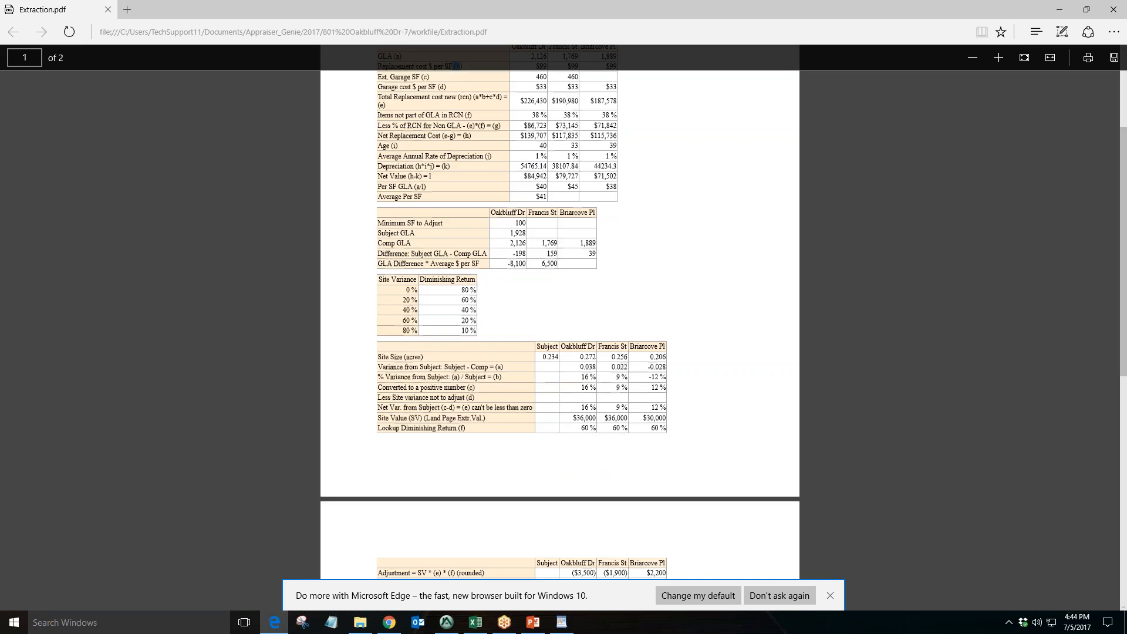
{"action": "mouse_move", "coordinate": [388, 280]}
{"action": "left_mouse_down"}
{"action": "mouse_move", "coordinate": [451, 291]}
{"action": "mouse_move", "coordinate": [377, 271]}
{"action": "left_mouse_up"}
{"action": "scroll", "coordinate": [452, 361], "scroll_direction": "down", "scroll_amount": 2}
{"action": "scroll", "coordinate": [455, 284], "scroll_direction": "down", "scroll_amount": 3}
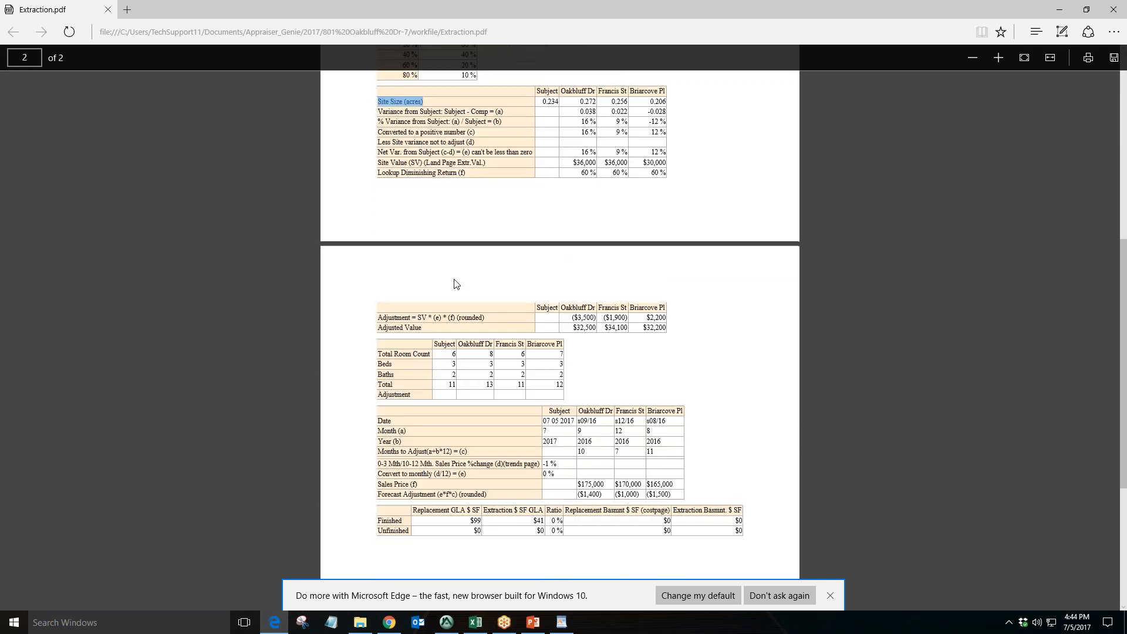
{"action": "left_click_drag", "start_coordinate": [435, 331], "coordinate": [378, 328]}
{"action": "scroll", "coordinate": [485, 328], "scroll_direction": "down", "scroll_amount": 3}
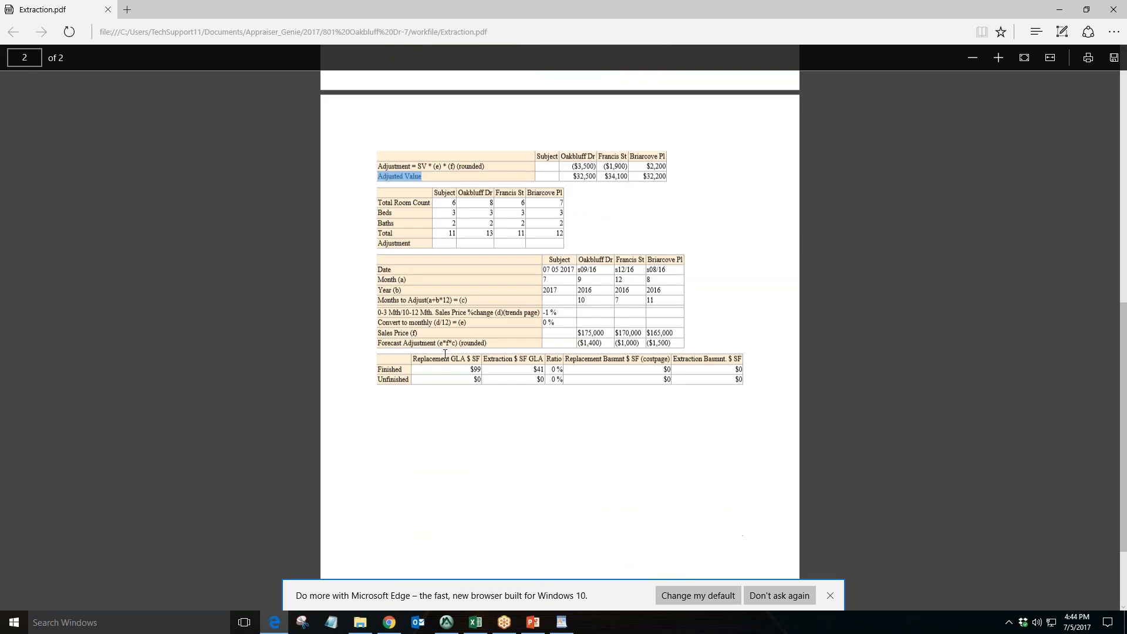
{"action": "left_click_drag", "start_coordinate": [485, 329], "coordinate": [377, 329]}
{"action": "scroll", "coordinate": [407, 299], "scroll_direction": "down", "scroll_amount": 2}
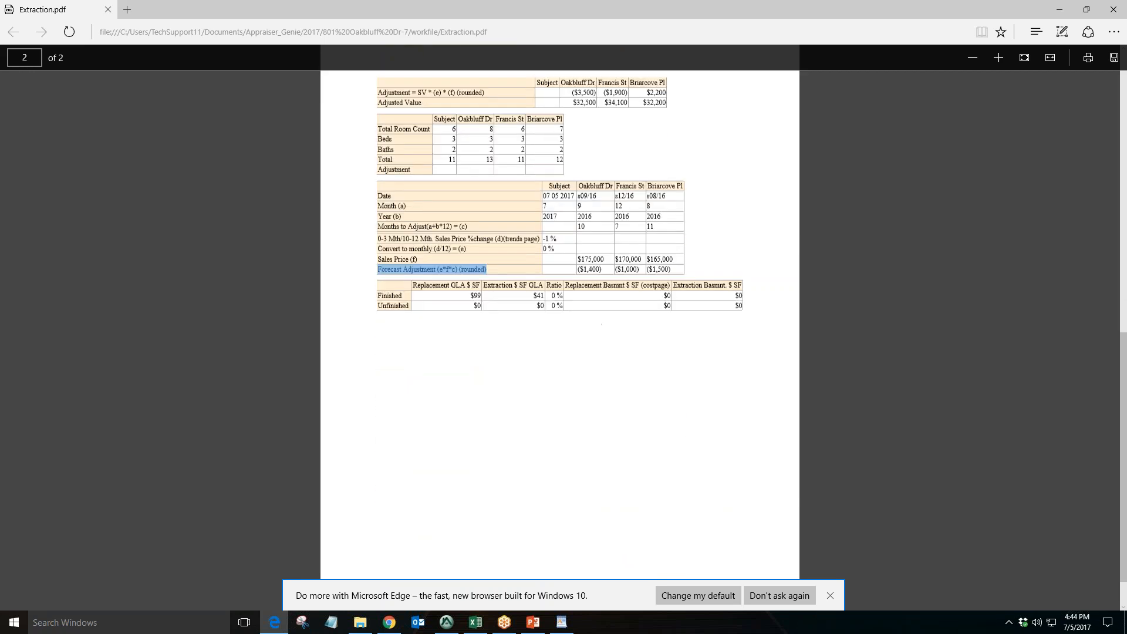
{"action": "left_click_drag", "start_coordinate": [382, 265], "coordinate": [653, 278]}
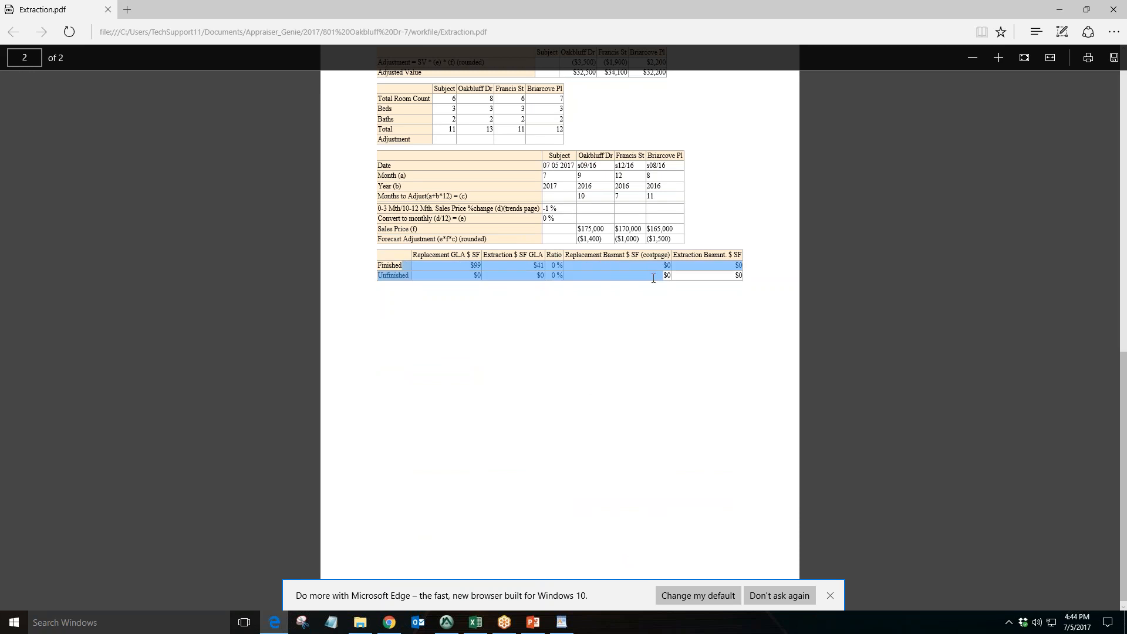
{"action": "left_click", "coordinate": [1112, 9]}
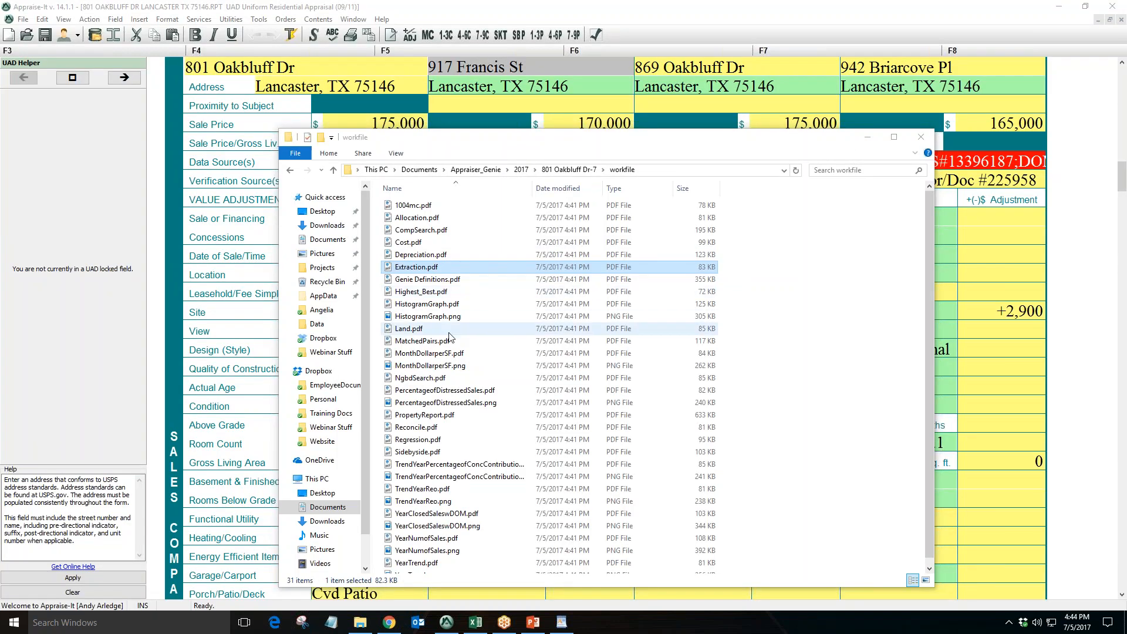
Open Reconcile.pdf from the workfile folder and review its weighting tables and weighted analysis reconciled value
{"action": "scroll", "coordinate": [464, 338], "scroll_direction": "down", "scroll_amount": 1}
{"action": "double_click", "coordinate": [430, 420]}
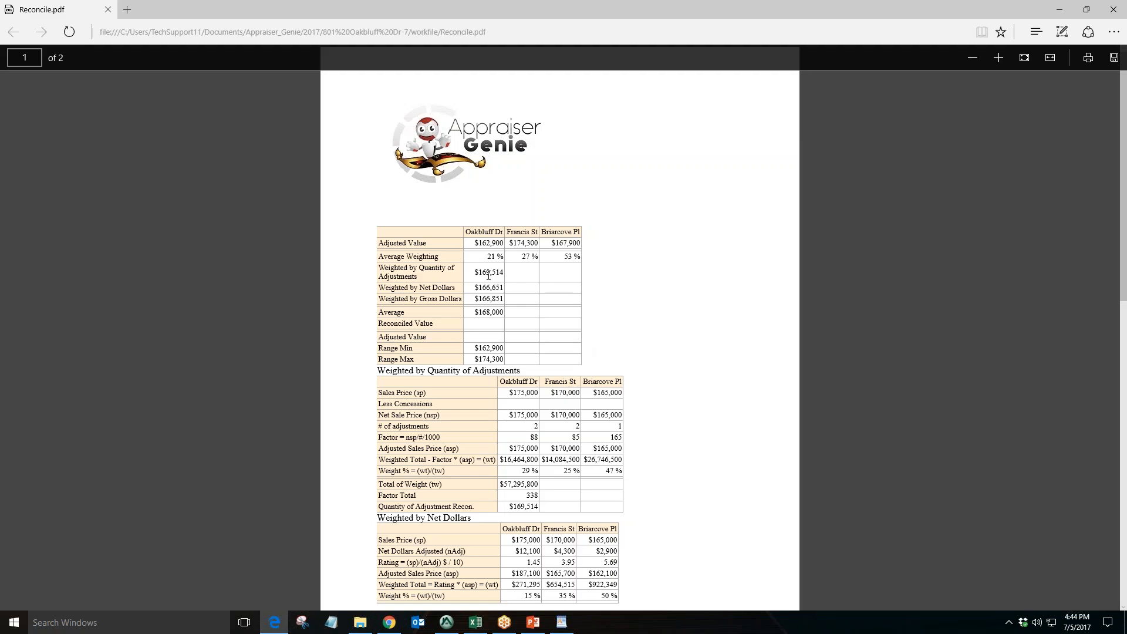
{"action": "scroll", "coordinate": [456, 232], "scroll_direction": "down", "scroll_amount": 1}
{"action": "left_click_drag", "start_coordinate": [456, 214], "coordinate": [400, 183]}
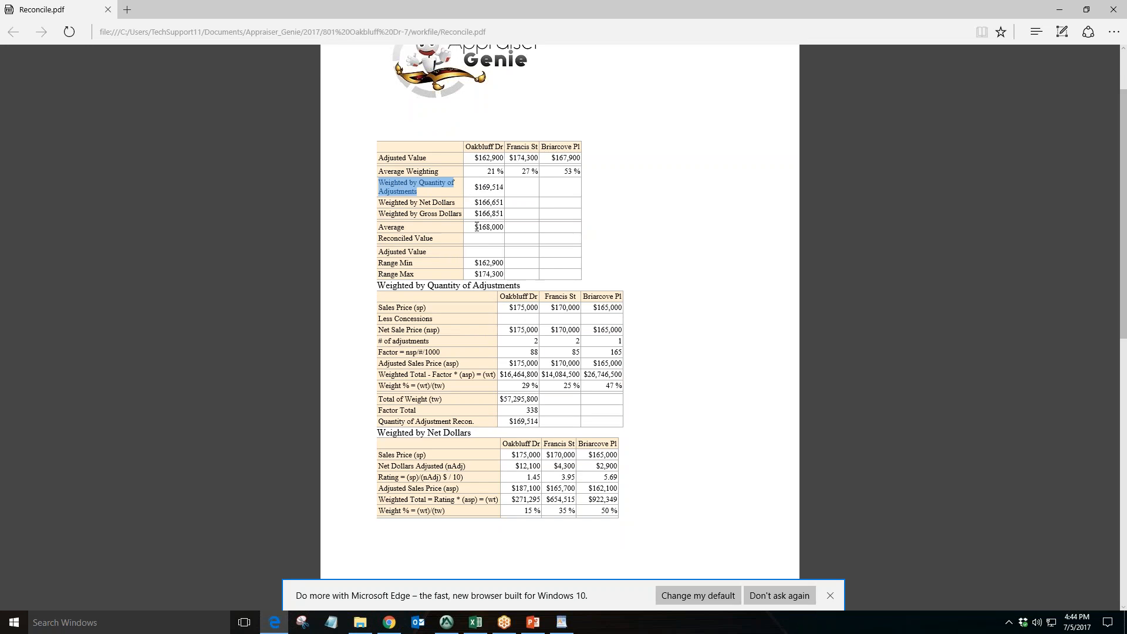
{"action": "left_click_drag", "start_coordinate": [476, 227], "coordinate": [499, 227]}
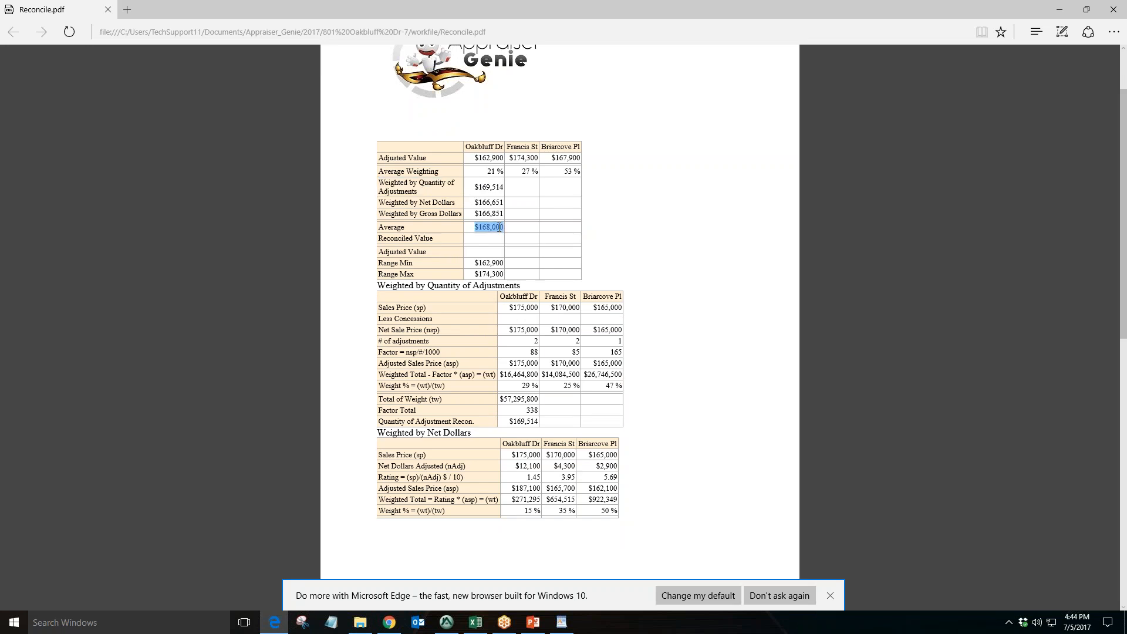
{"action": "scroll", "coordinate": [500, 227], "scroll_direction": "down", "scroll_amount": 10}
{"action": "left_click_drag", "start_coordinate": [510, 291], "coordinate": [535, 288]}
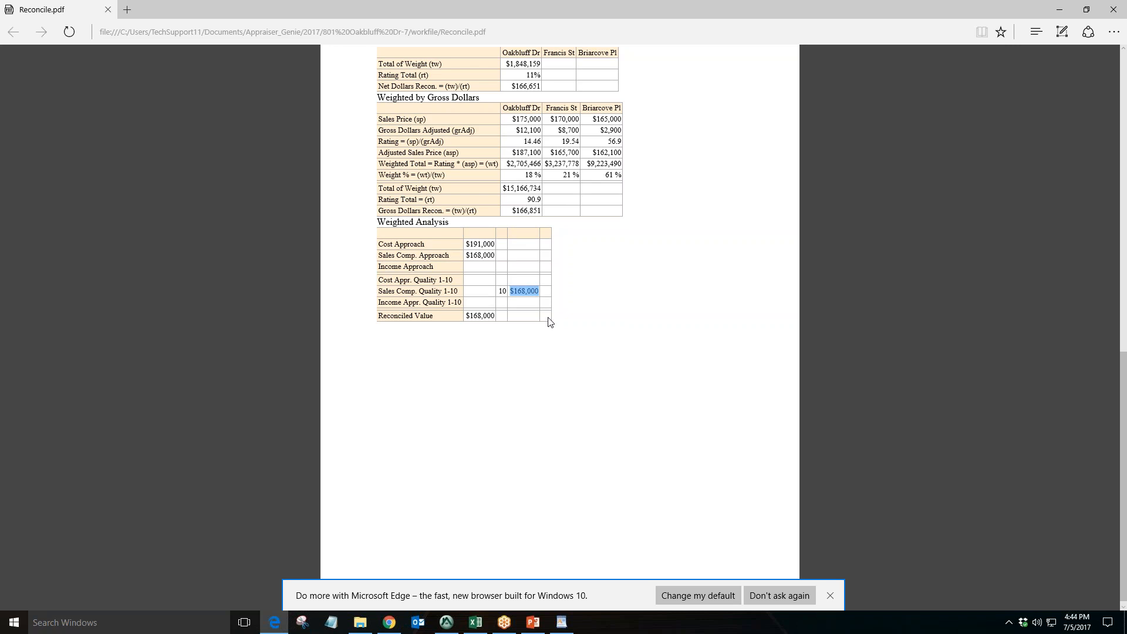
{"action": "left_click_drag", "start_coordinate": [468, 243], "coordinate": [495, 244]}
{"action": "double_click", "coordinate": [470, 318]}
Return to the report and review the indicated value by sales comparison approach in the reconciliation section
{"action": "left_click", "coordinate": [446, 622]}
{"action": "scroll", "coordinate": [553, 439], "scroll_direction": "down", "scroll_amount": 20}
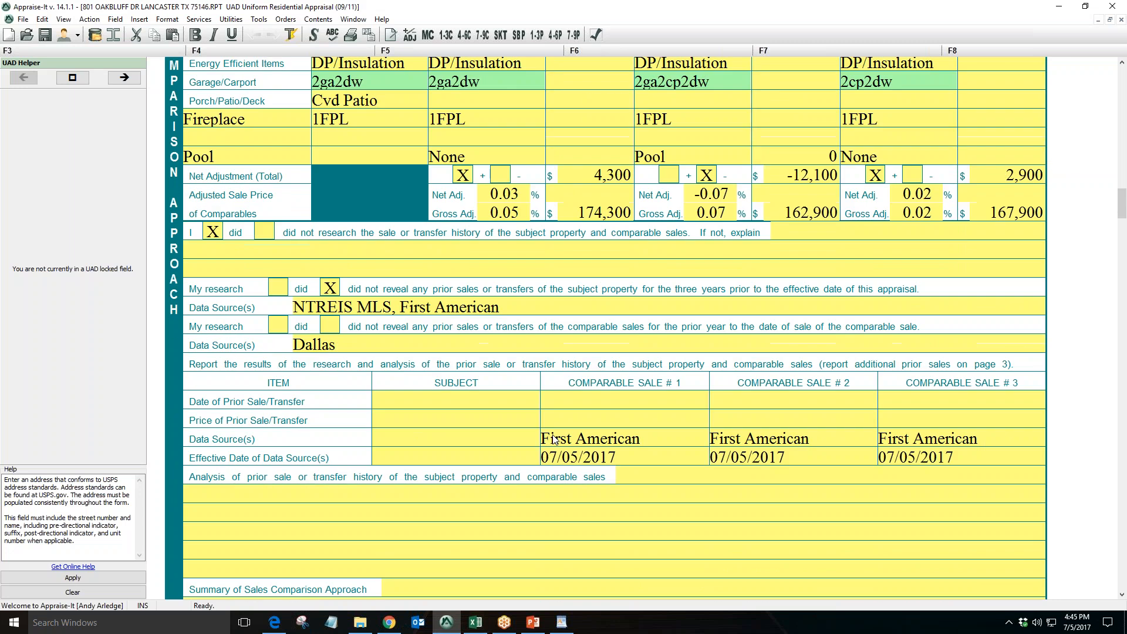
{"action": "left_click", "coordinate": [522, 476]}
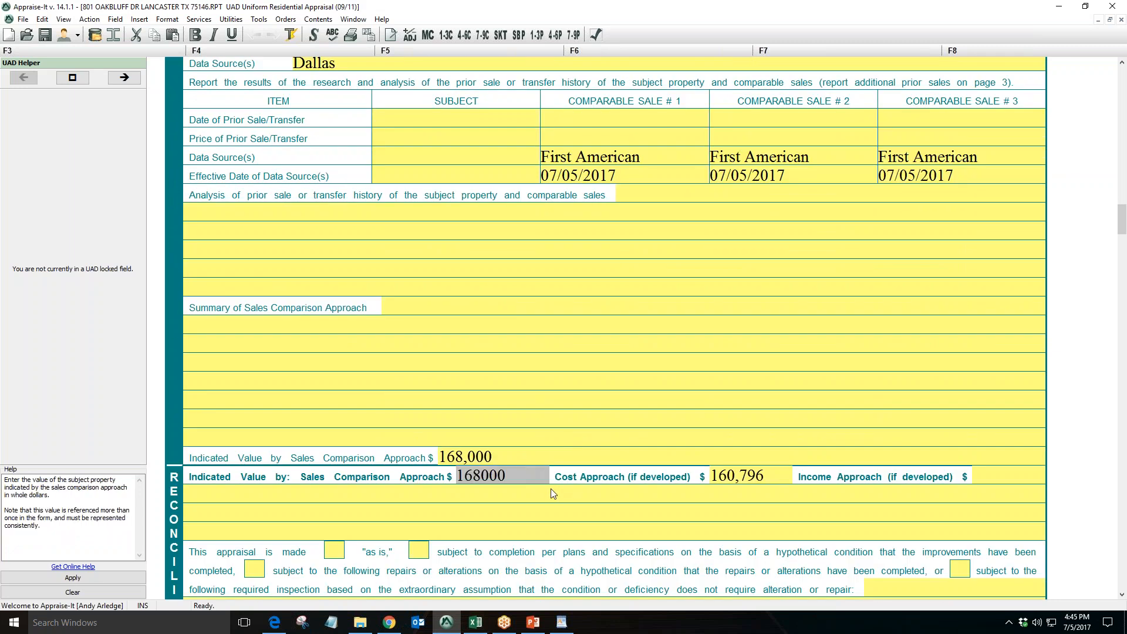
{"action": "scroll", "coordinate": [550, 488], "scroll_direction": "up", "scroll_amount": 5}
Reopen Extraction.pdf briefly, then close the PDF viewer and the workfile folder window and minimize WordPad
{"action": "left_click", "coordinate": [566, 629]}
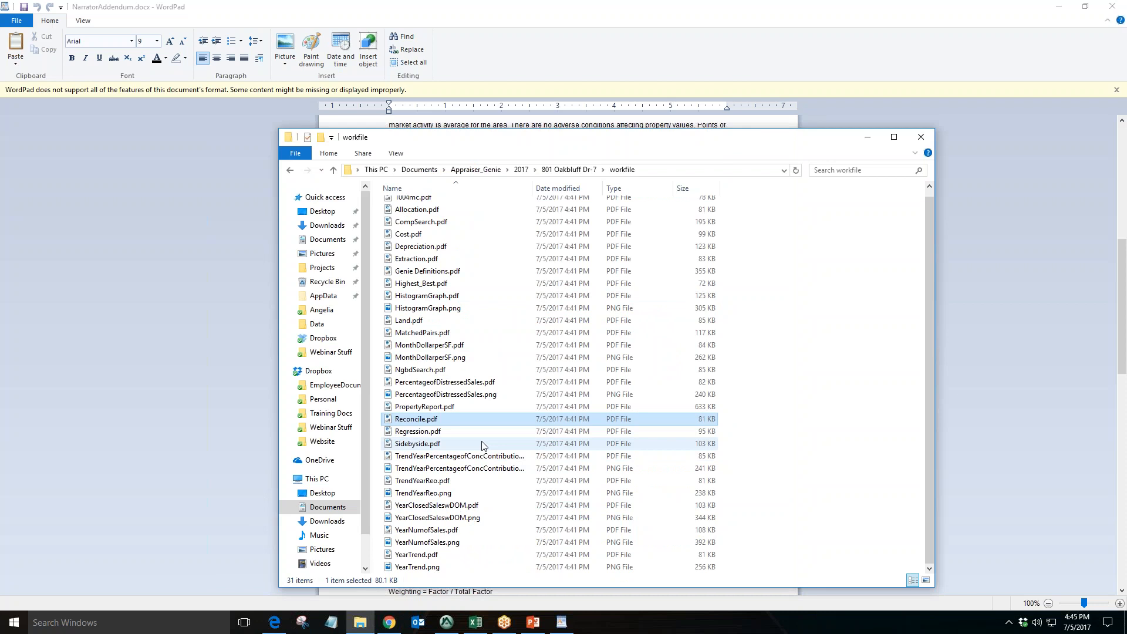
{"action": "scroll", "coordinate": [483, 445], "scroll_direction": "up", "scroll_amount": 1}
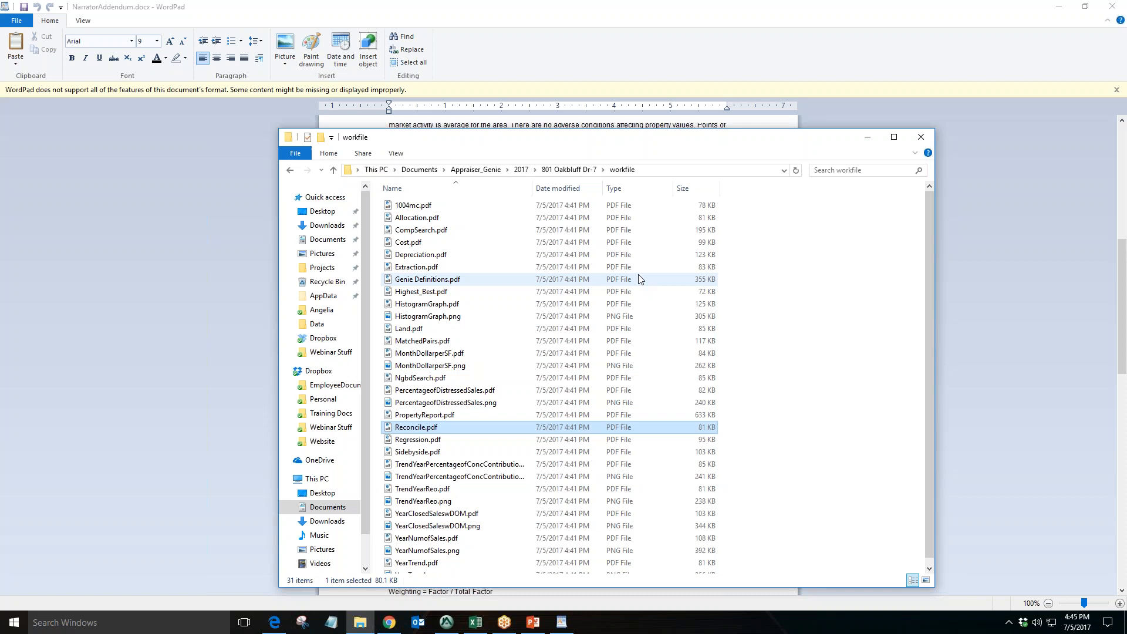
{"action": "double_click", "coordinate": [486, 267]}
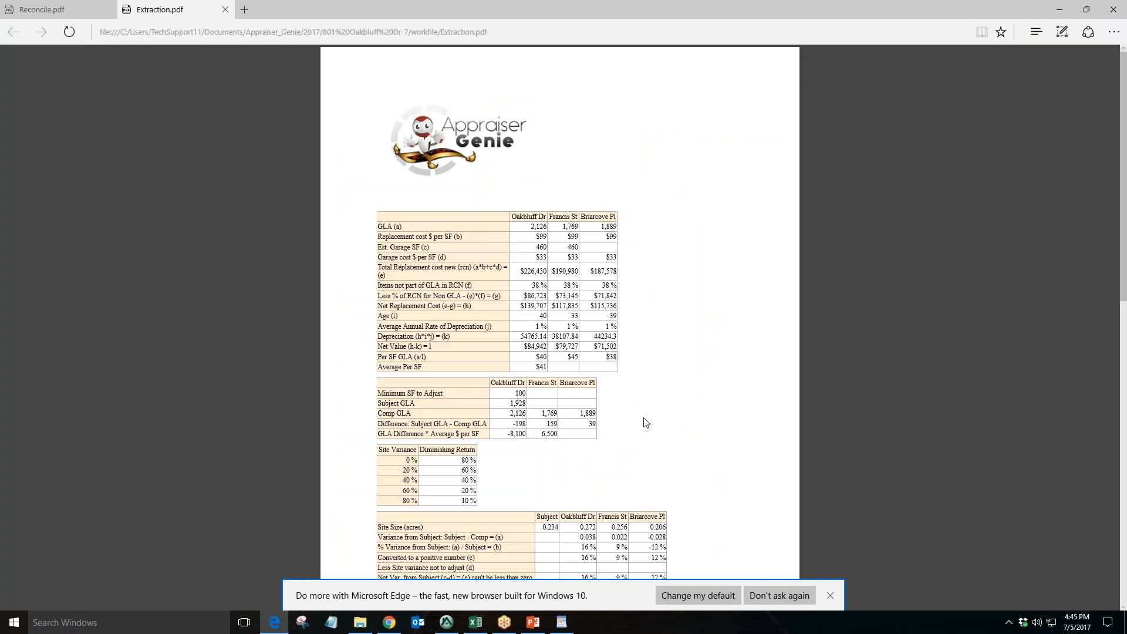
{"action": "left_click", "coordinate": [1113, 6]}
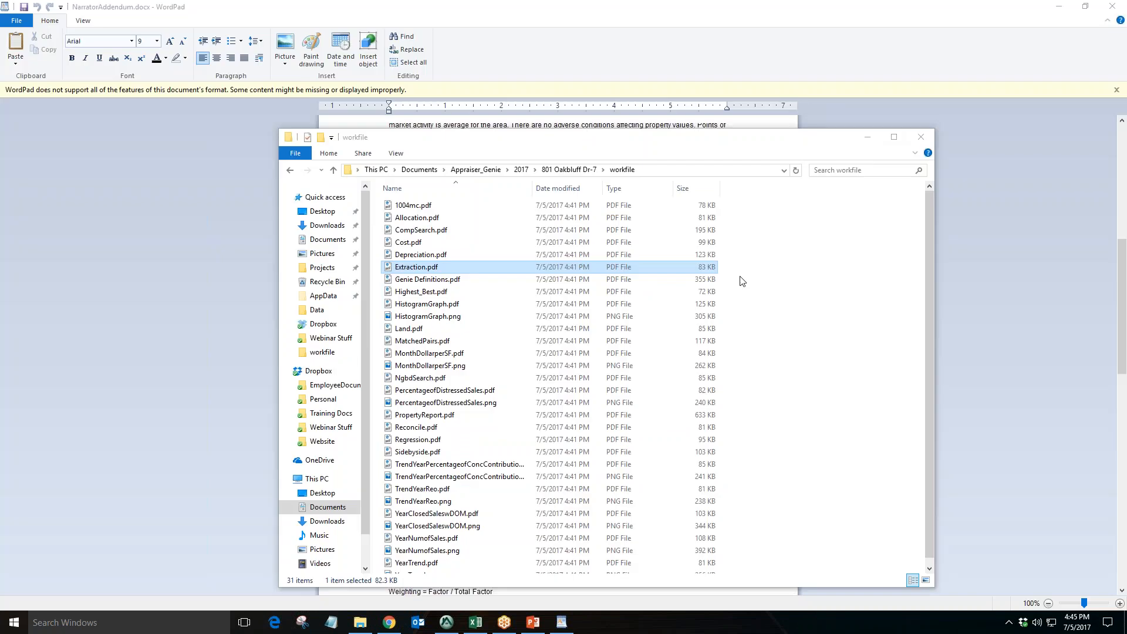
{"action": "left_click", "coordinate": [932, 135]}
{"action": "left_click", "coordinate": [1058, 6]}
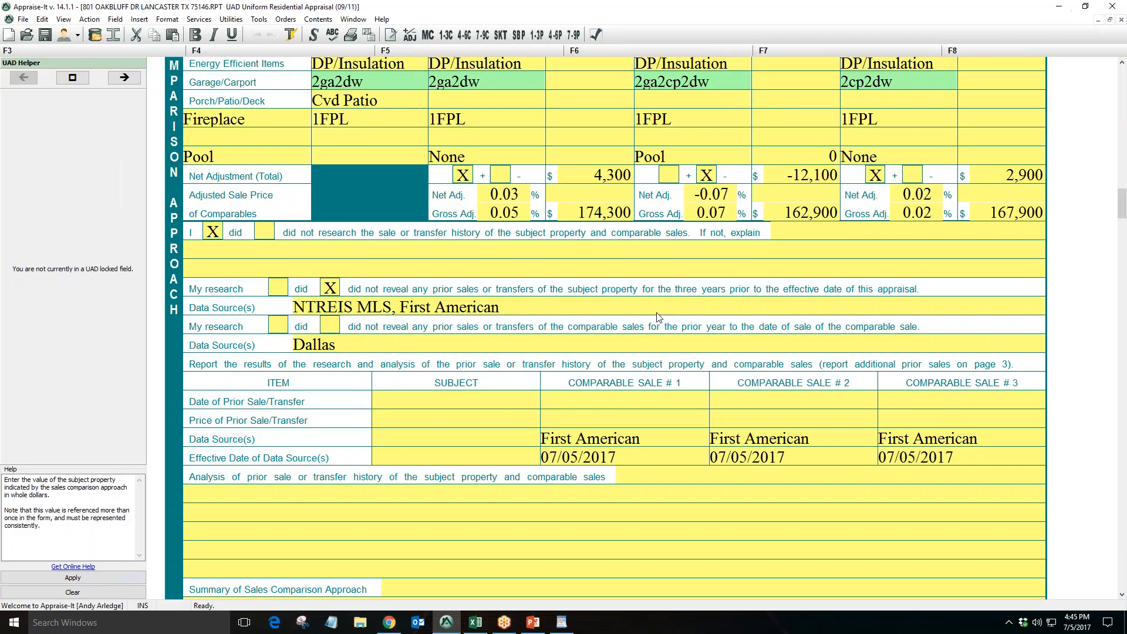
Confirm in Appraiser Genie that the report exported correctly, then close the Appraiser Genie browser window
{"action": "scroll", "coordinate": [651, 356], "scroll_direction": "up", "scroll_amount": 5}
{"action": "scroll", "coordinate": [651, 356], "scroll_direction": "up", "scroll_amount": 2}
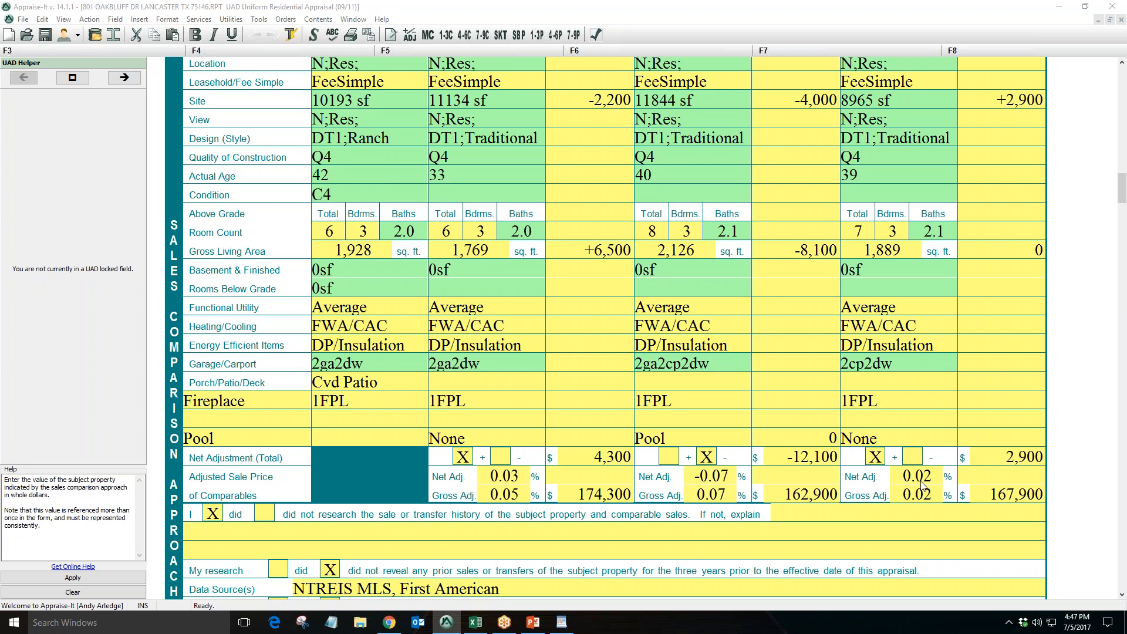
{"action": "left_click", "coordinate": [401, 621]}
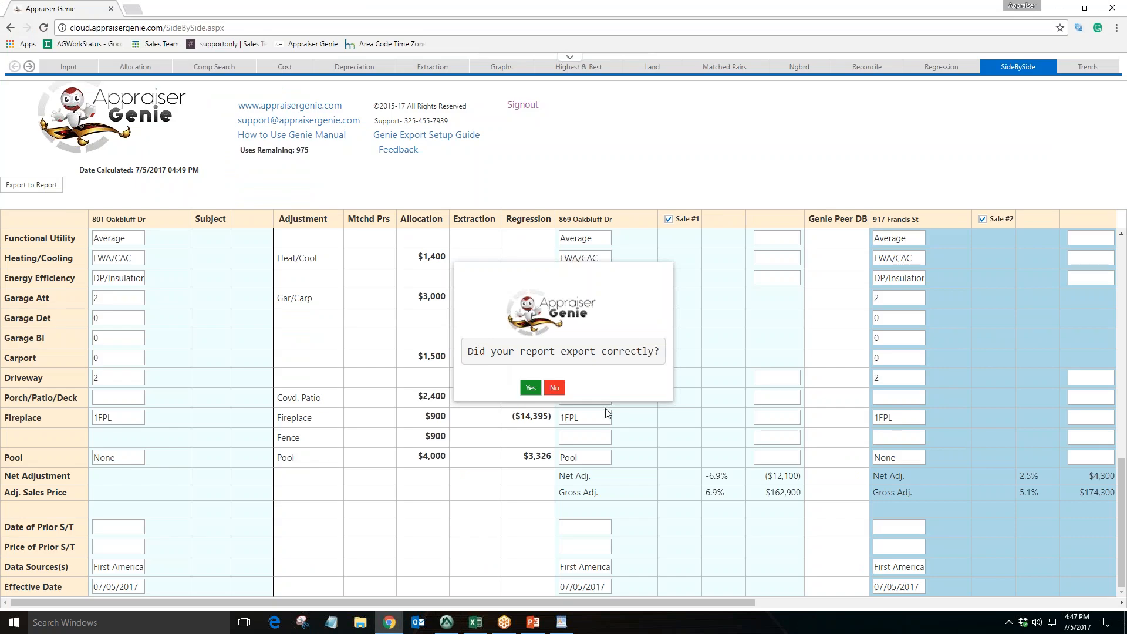
{"action": "left_click", "coordinate": [446, 622]}
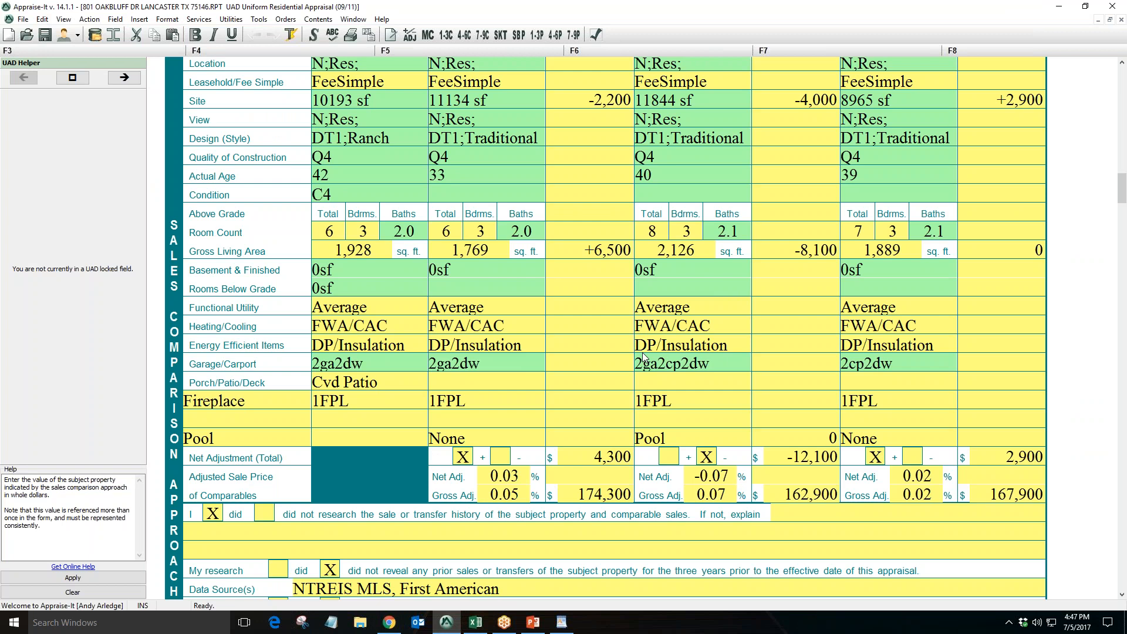
{"action": "left_click", "coordinate": [389, 622]}
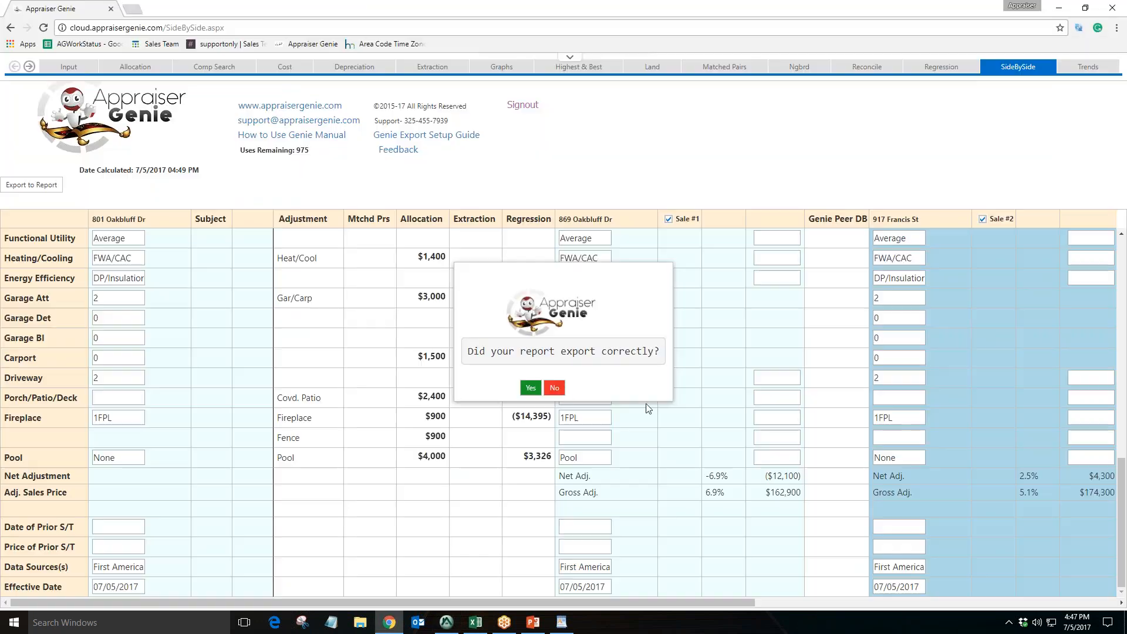
{"action": "left_click", "coordinate": [530, 387]}
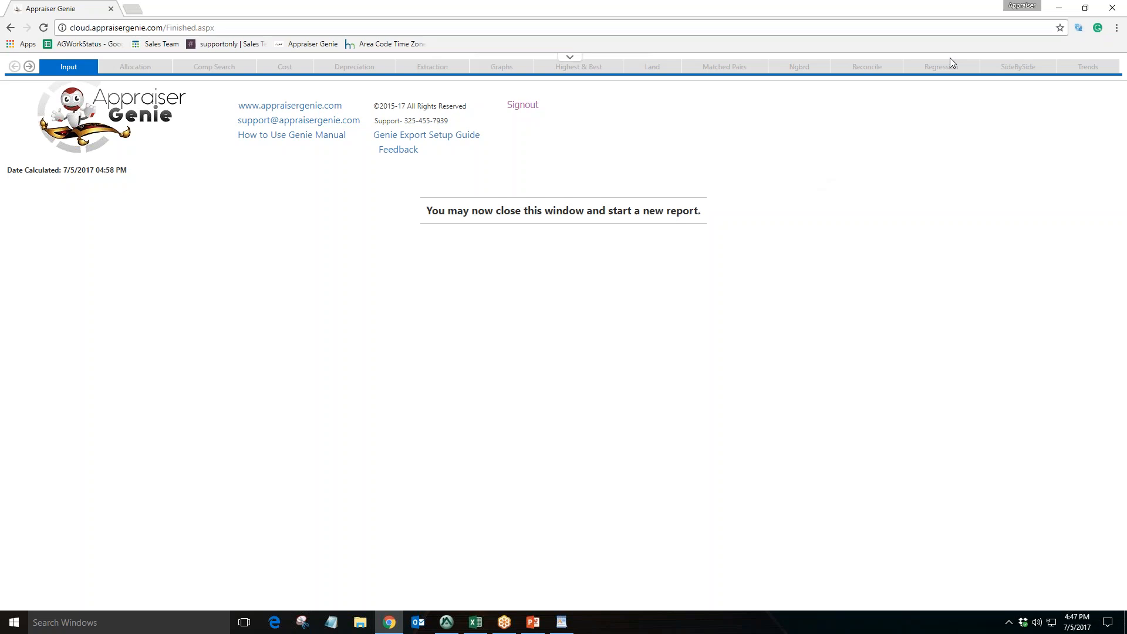
{"action": "triple_click", "coordinate": [693, 210]}
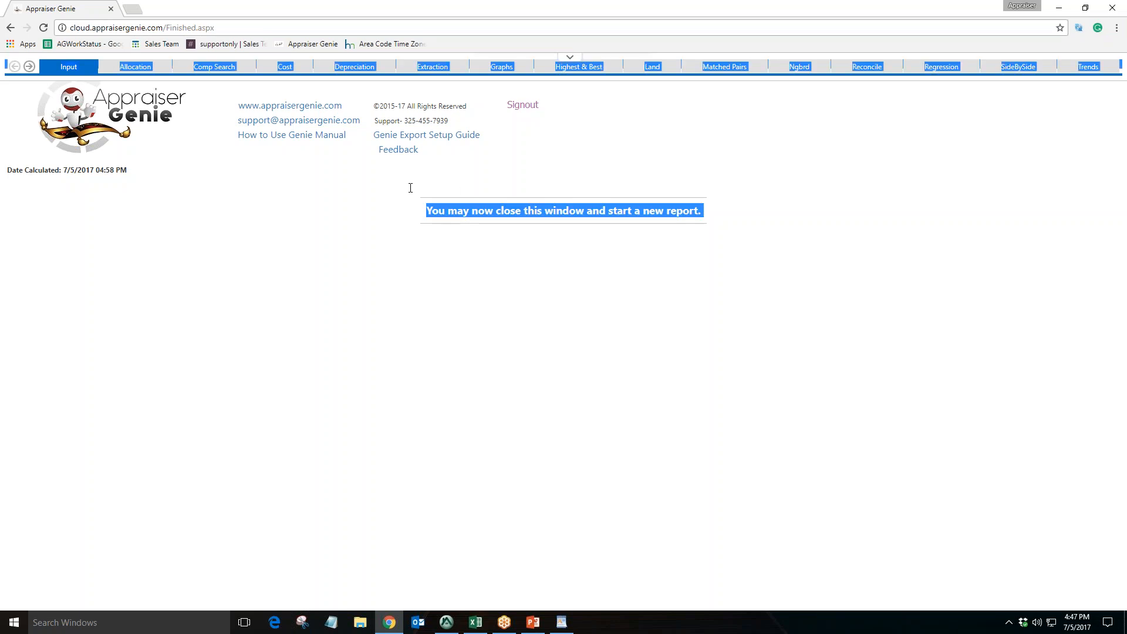
{"action": "left_click", "coordinate": [786, 220]}
{"action": "left_click", "coordinate": [1112, 8]}
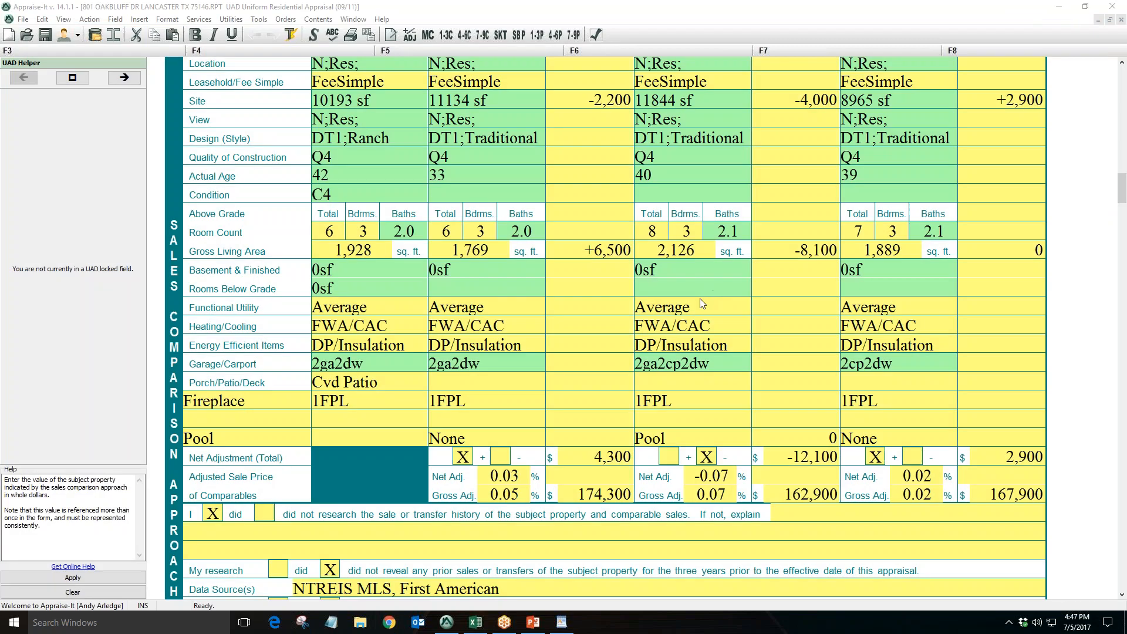
{"action": "left_click", "coordinate": [359, 622]}
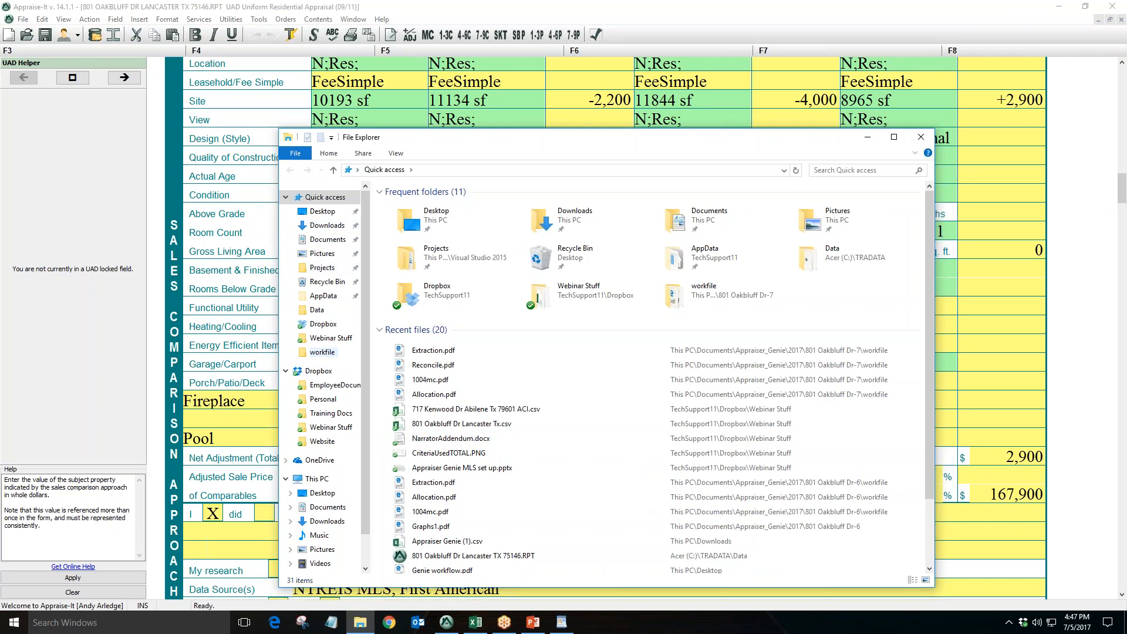
{"action": "left_click", "coordinate": [328, 239]}
{"action": "scroll", "coordinate": [440, 260], "scroll_direction": "down", "scroll_amount": 10}
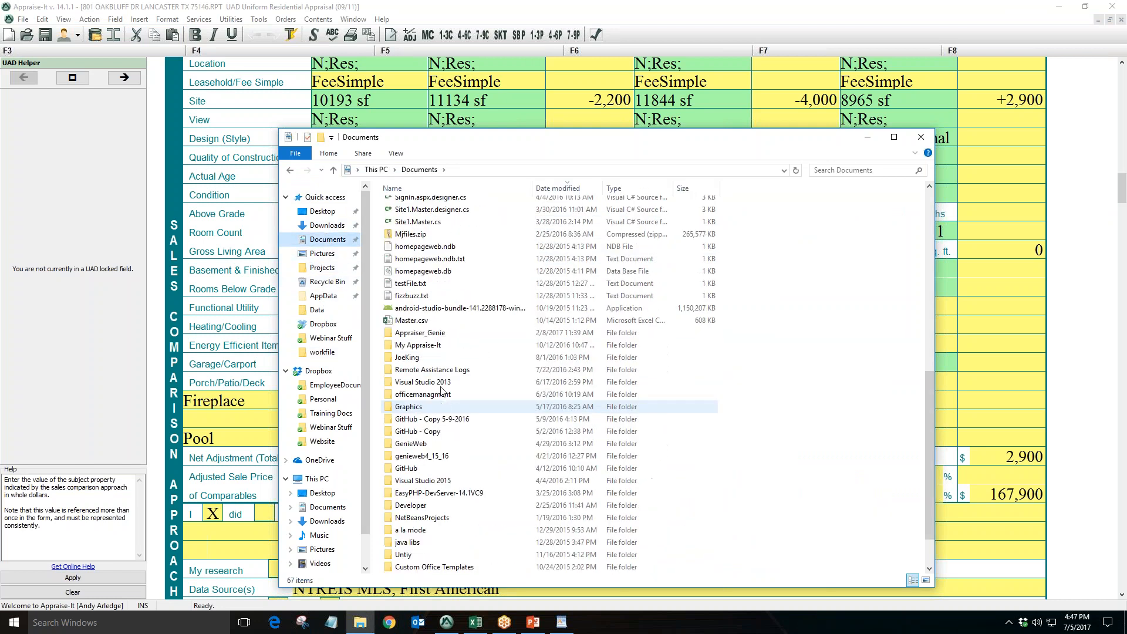
{"action": "left_click", "coordinate": [442, 334]}
{"action": "double_click", "coordinate": [441, 338]}
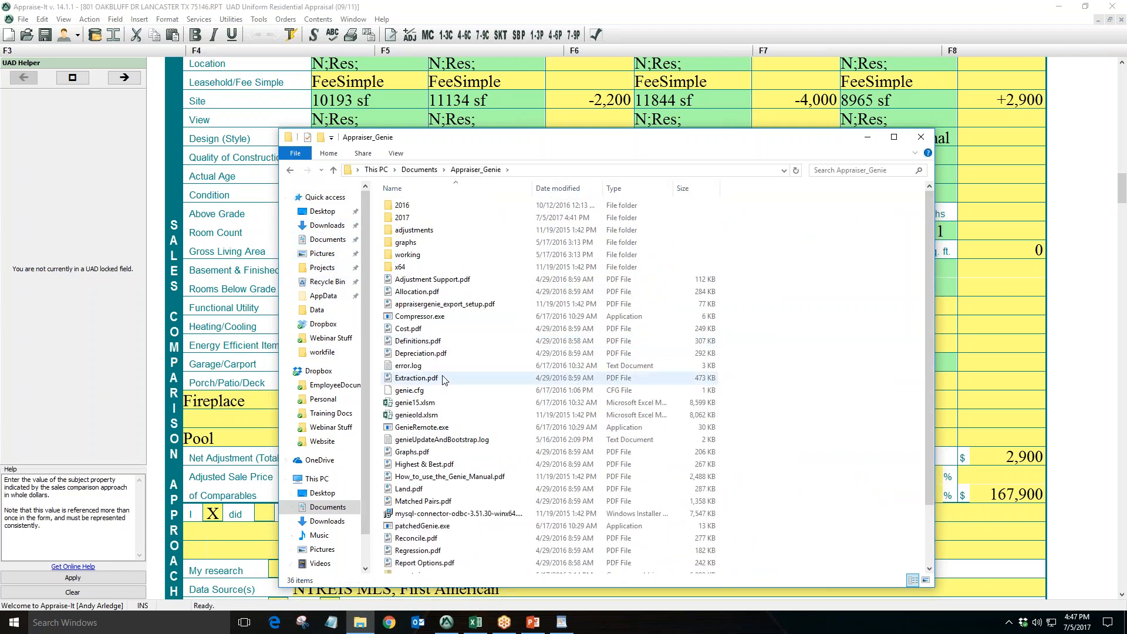
{"action": "double_click", "coordinate": [405, 218]}
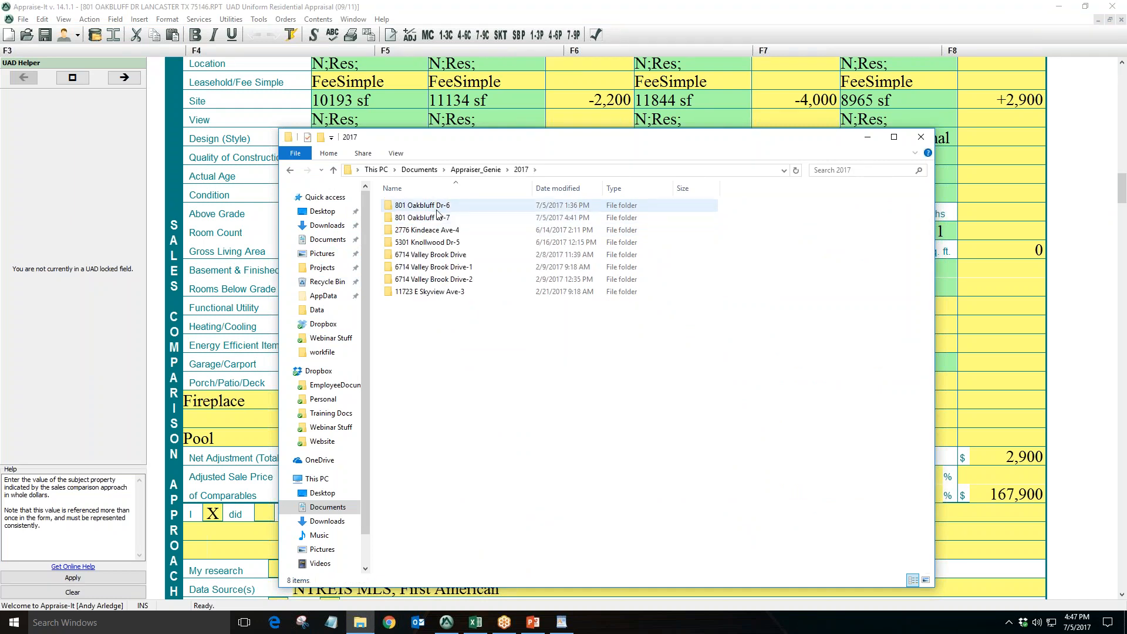
{"action": "double_click", "coordinate": [411, 218]}
{"action": "double_click", "coordinate": [411, 206]}
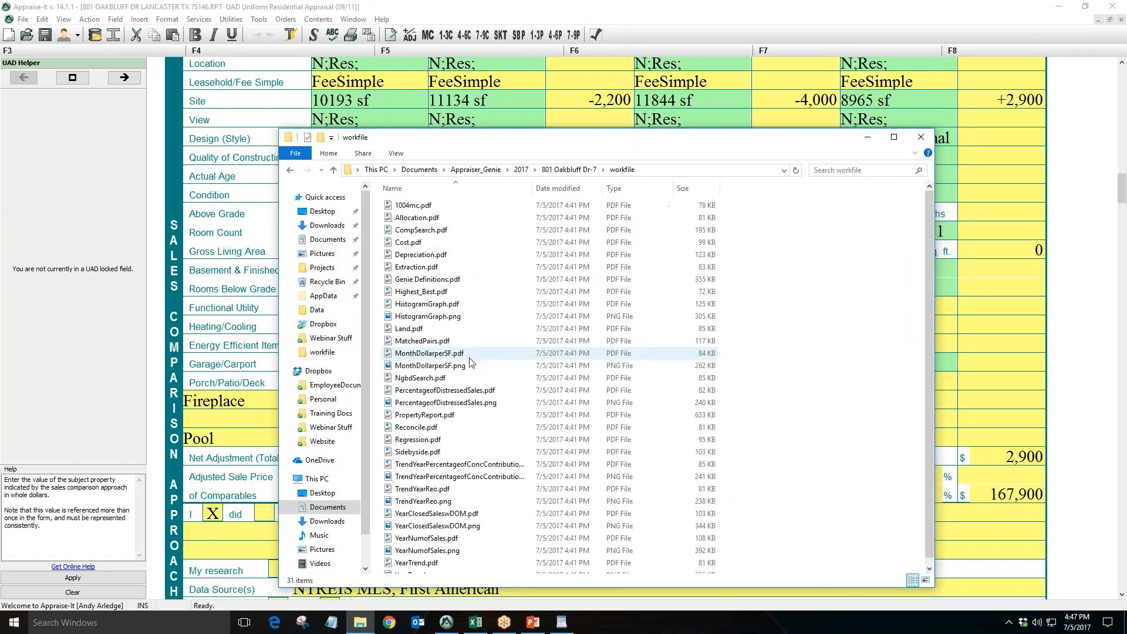
{"action": "scroll", "coordinate": [472, 364], "scroll_direction": "down", "scroll_amount": 1}
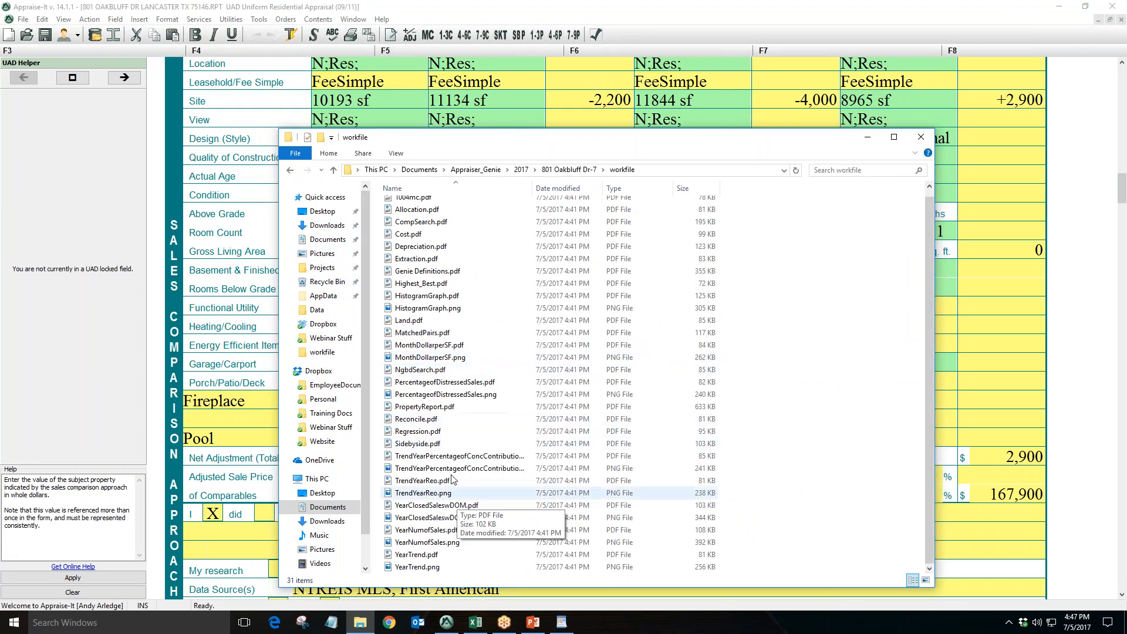
Open Extraction.pdf from the workfile folder, scroll through its adjustment tables, and close it
{"action": "scroll", "coordinate": [446, 411], "scroll_direction": "up", "scroll_amount": 1}
{"action": "double_click", "coordinate": [435, 270]}
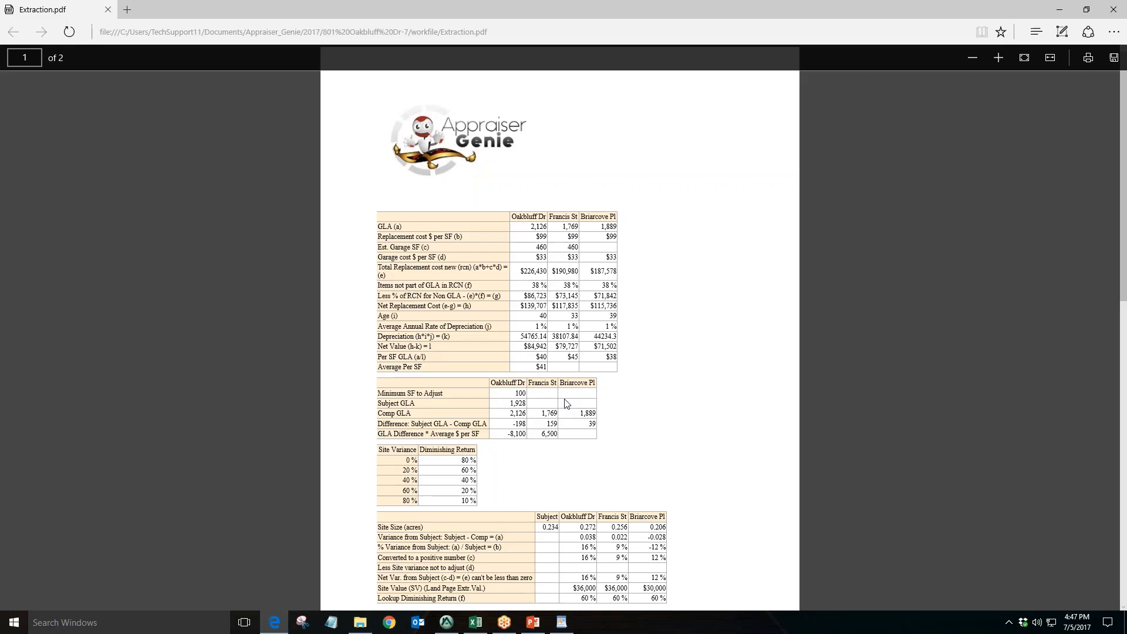
{"action": "scroll", "coordinate": [566, 403], "scroll_direction": "down", "scroll_amount": 5}
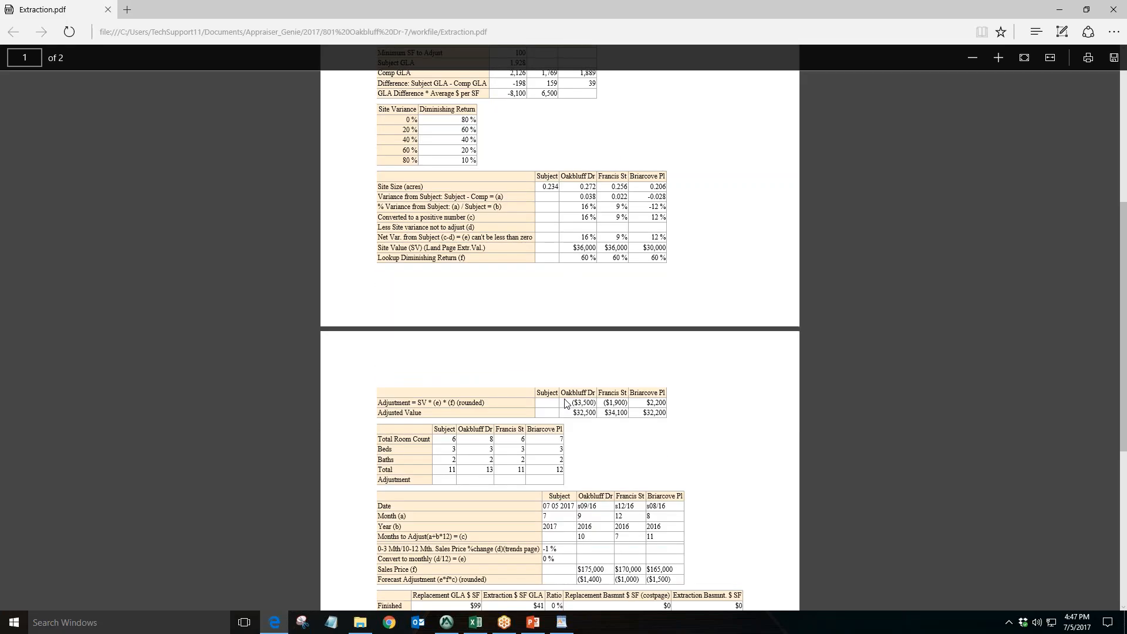
{"action": "scroll", "coordinate": [565, 402], "scroll_direction": "down", "scroll_amount": 1}
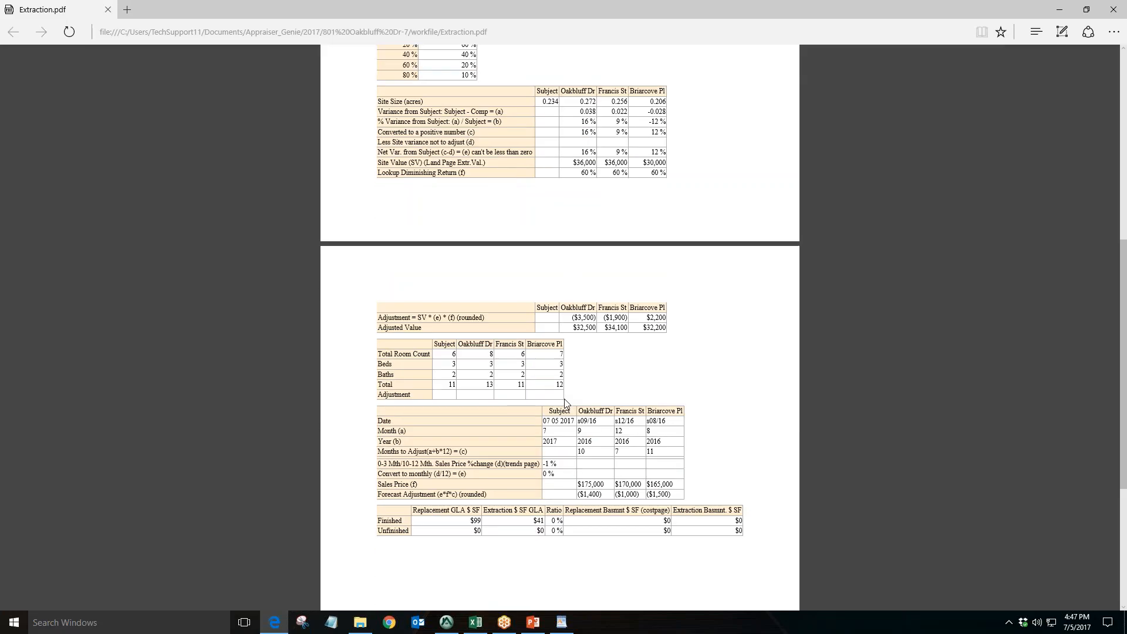
{"action": "left_click", "coordinate": [1112, 9]}
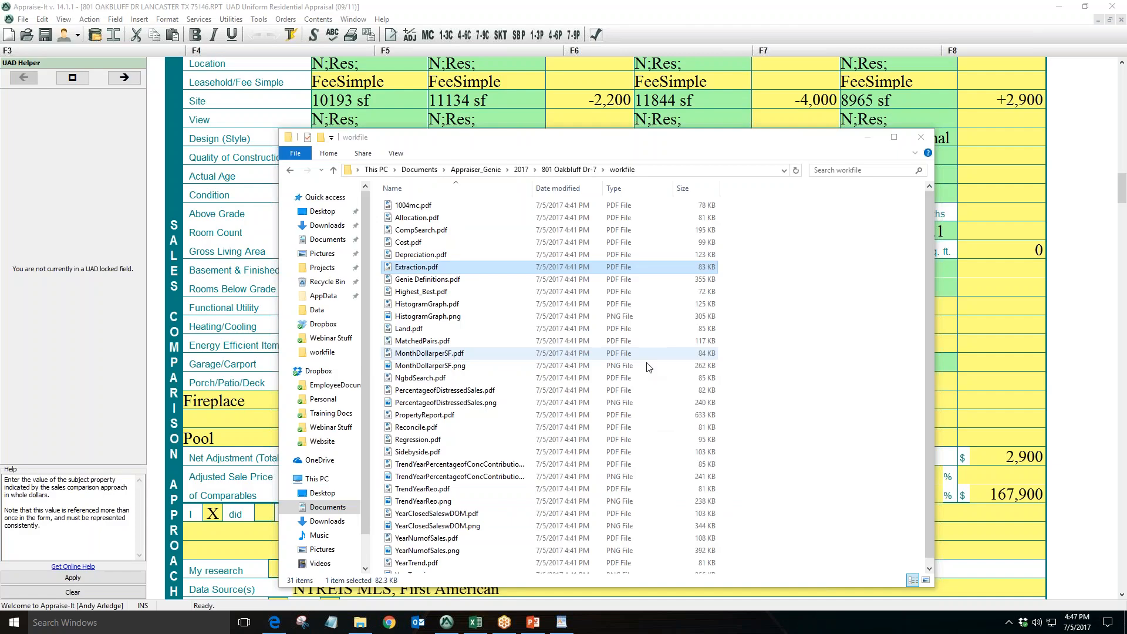
Open Cost.pdf and review its cost tables, highlighting the building cost manual source and basement column headings
{"action": "double_click", "coordinate": [587, 241]}
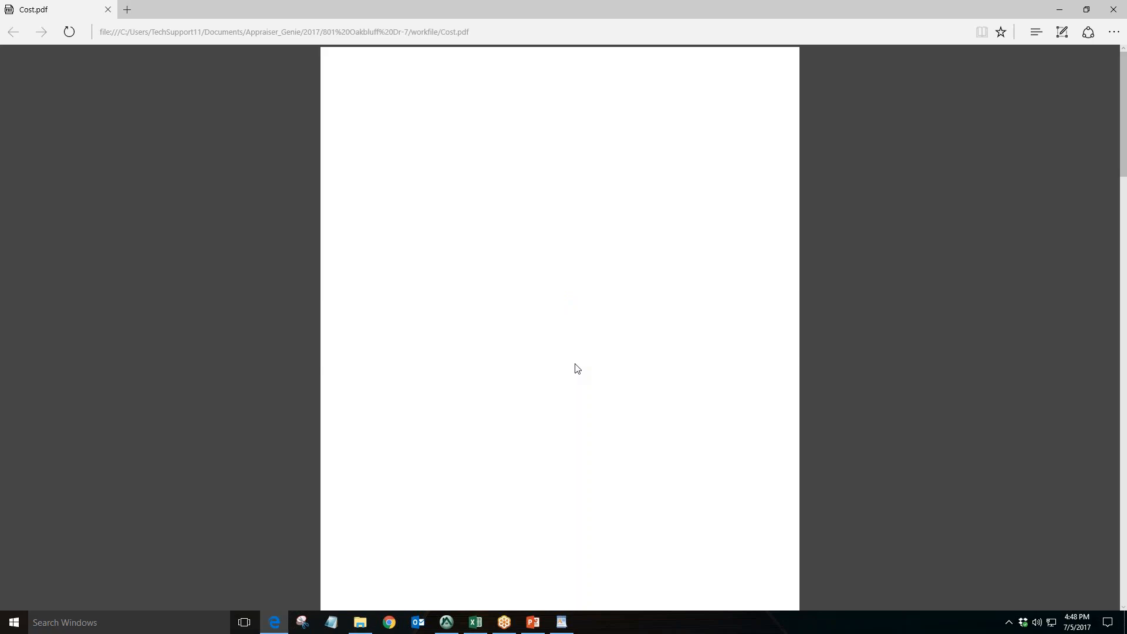
{"action": "scroll", "coordinate": [576, 368], "scroll_direction": "down", "scroll_amount": 10}
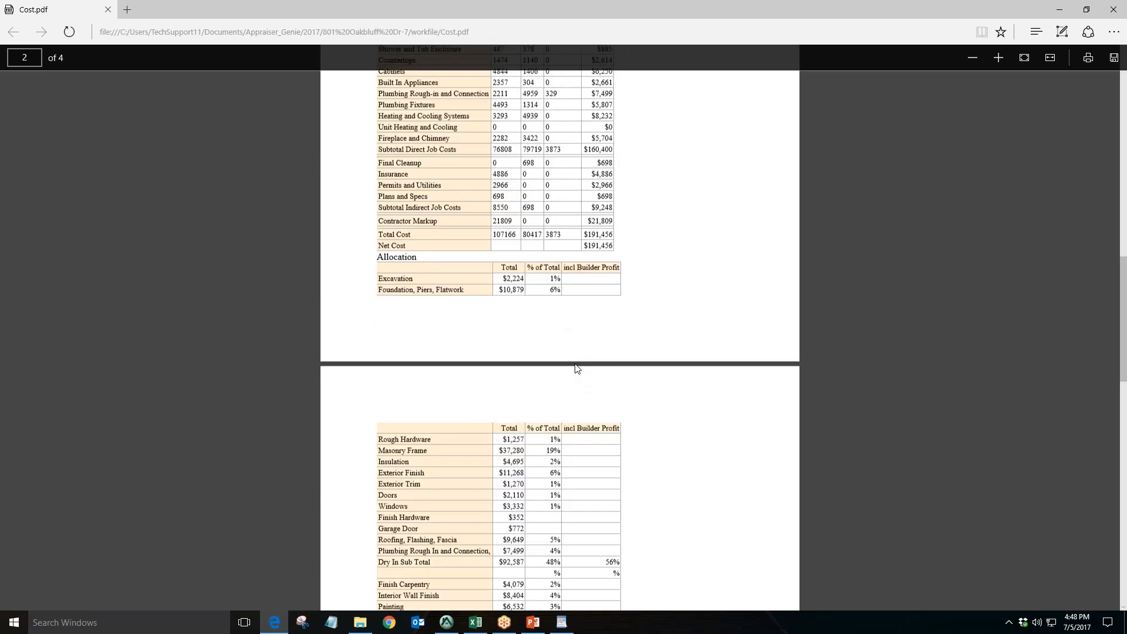
{"action": "scroll", "coordinate": [577, 368], "scroll_direction": "down", "scroll_amount": 10}
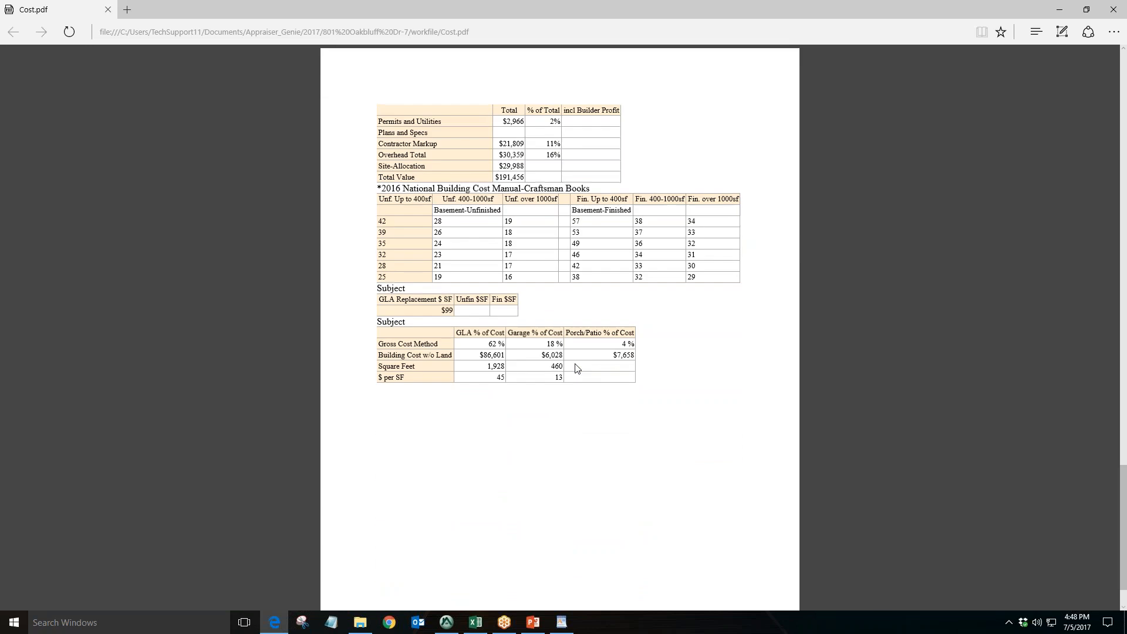
{"action": "left_click_drag", "start_coordinate": [585, 188], "coordinate": [387, 189]}
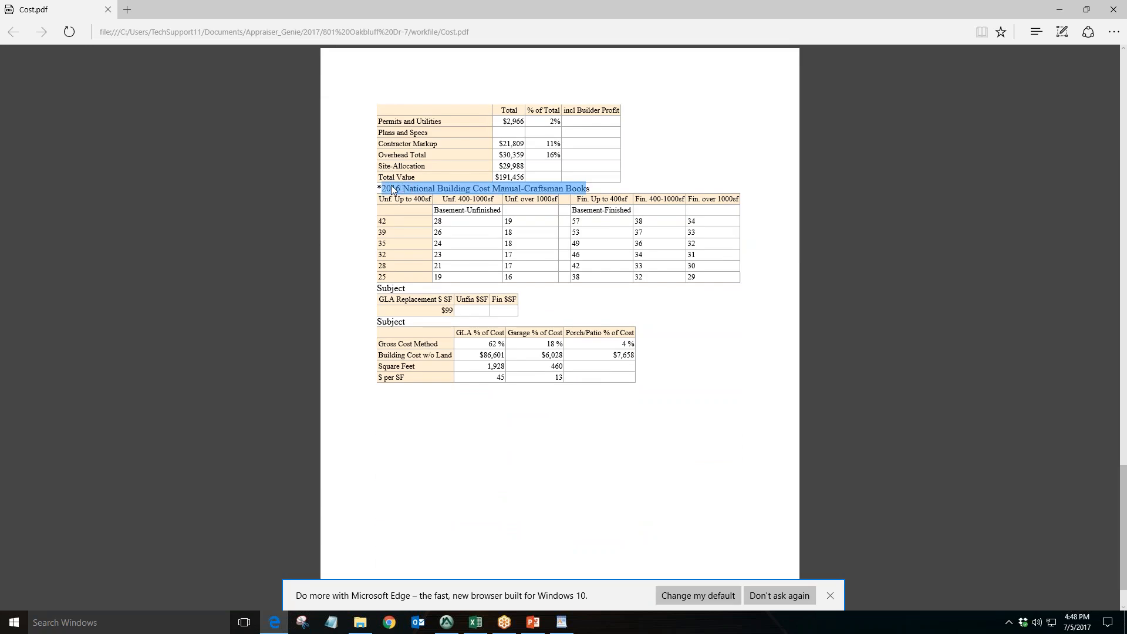
{"action": "left_click", "coordinate": [668, 300]}
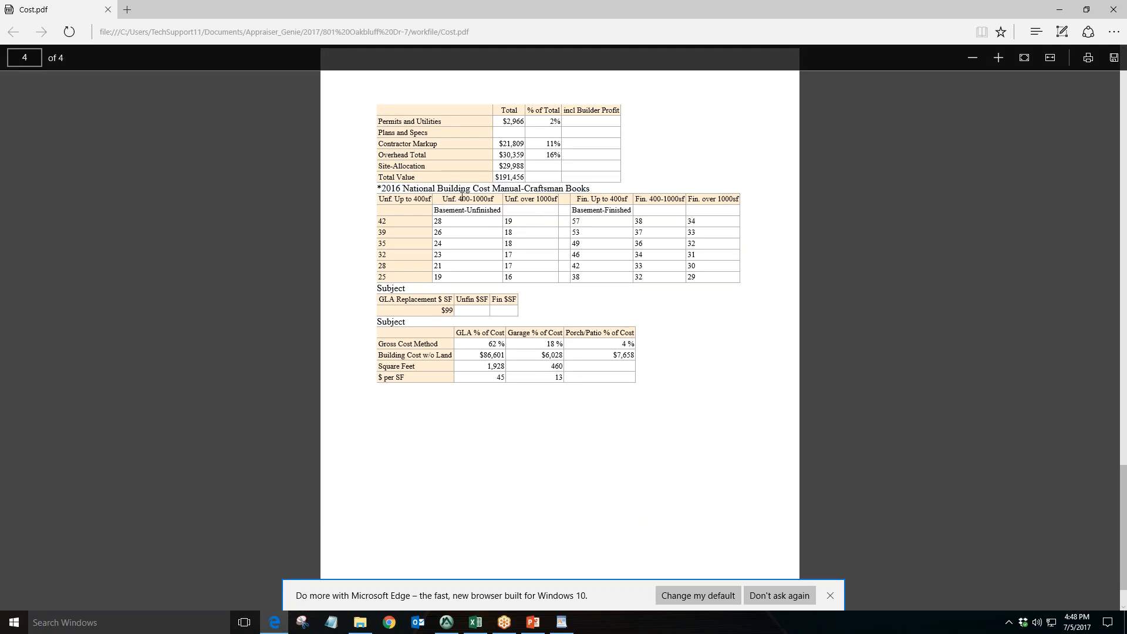
{"action": "left_click_drag", "start_coordinate": [442, 201], "coordinate": [484, 198]}
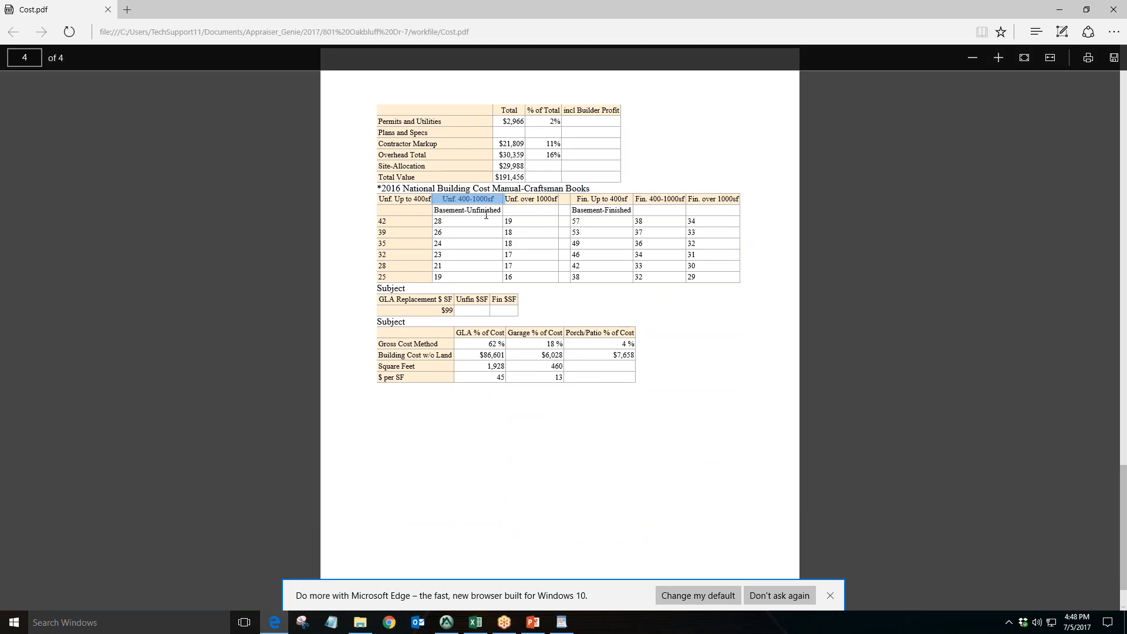
{"action": "left_click_drag", "start_coordinate": [495, 211], "coordinate": [432, 210]}
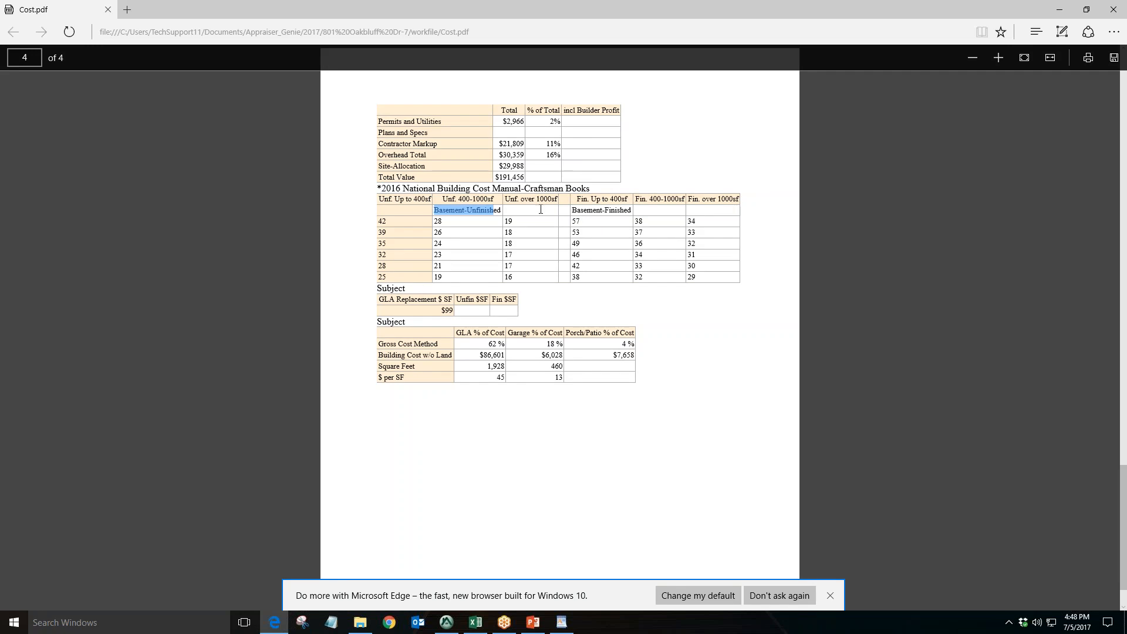
{"action": "left_click", "coordinate": [545, 310]}
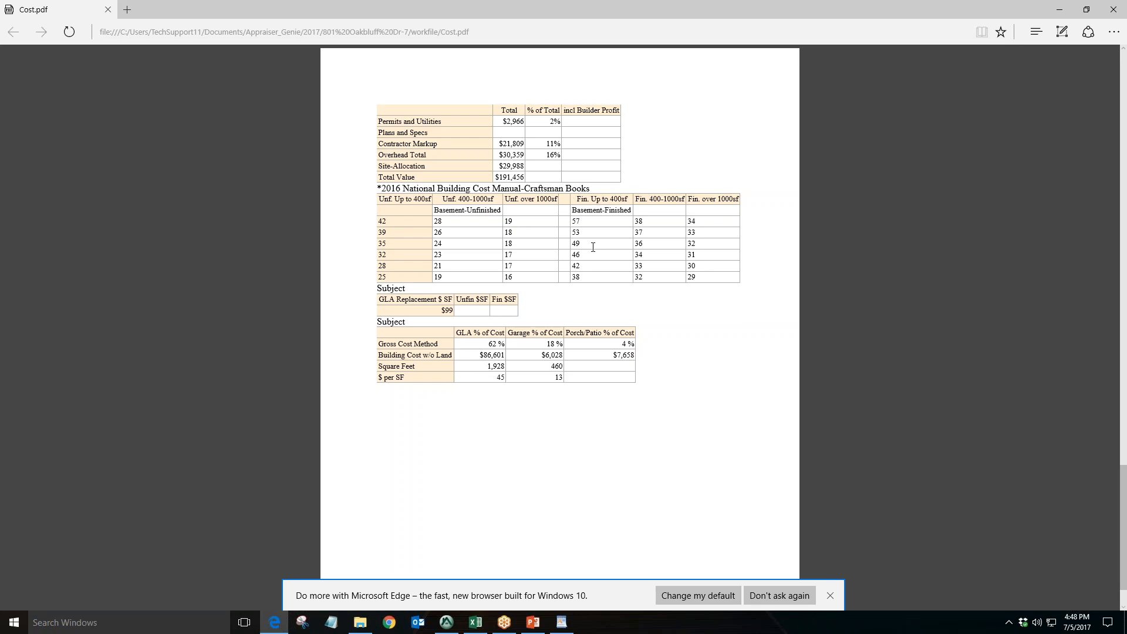
Open Genie workflow.pdf from the Dropbox folder, enlarge and zoom into the workflow chart, then minimize it
{"action": "left_click", "coordinate": [360, 622]}
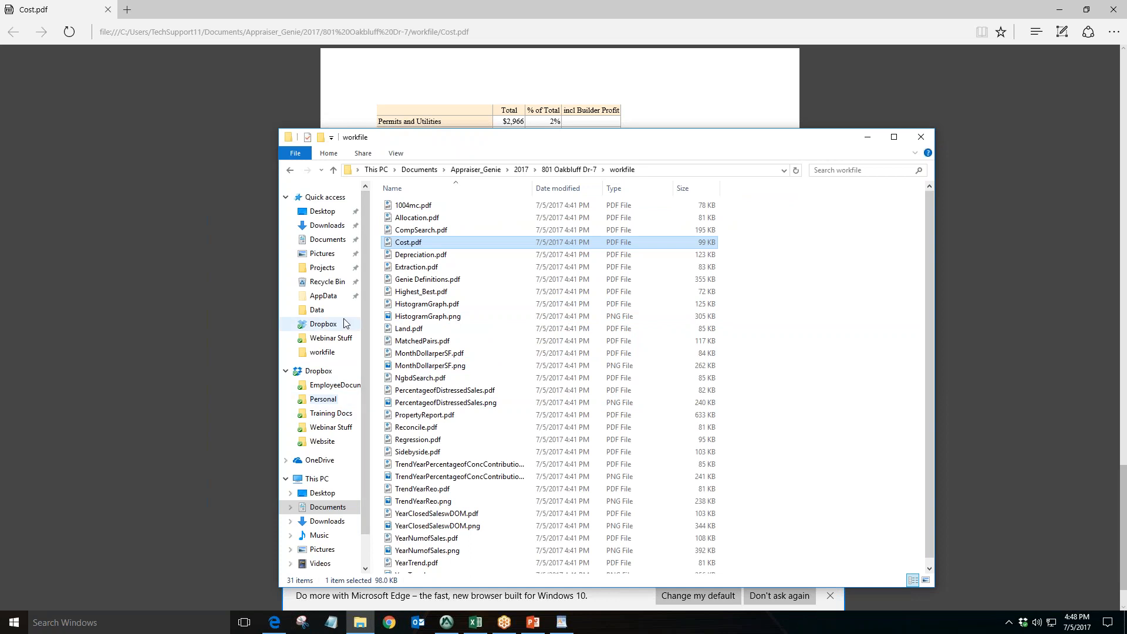
{"action": "left_click", "coordinate": [323, 324]}
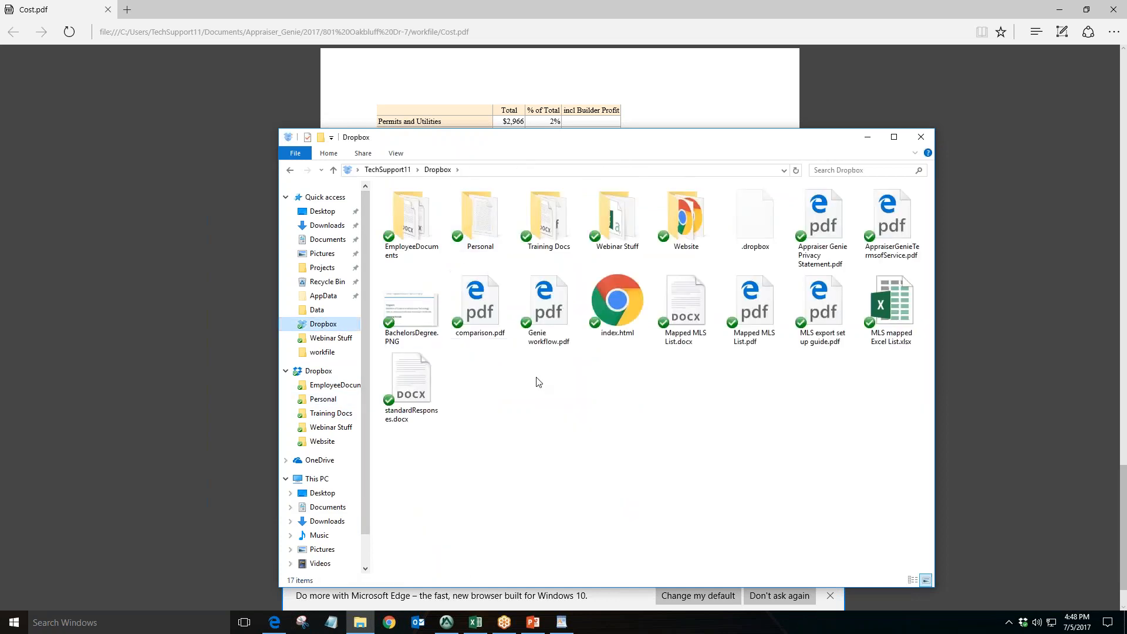
{"action": "double_click", "coordinate": [547, 307]}
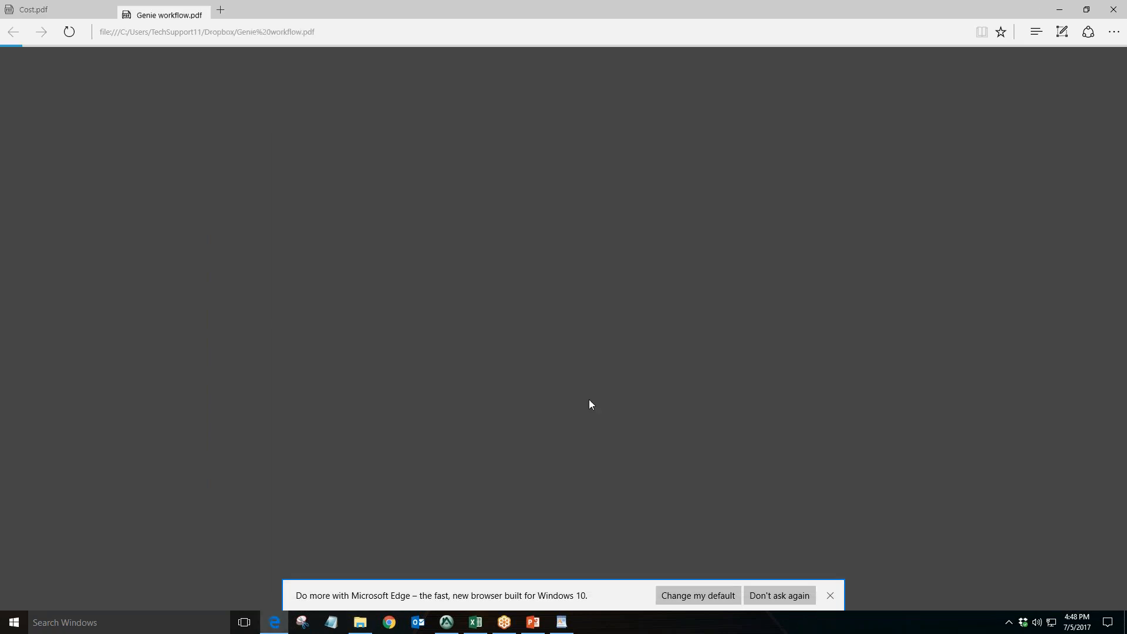
{"action": "double_click", "coordinate": [884, 2]}
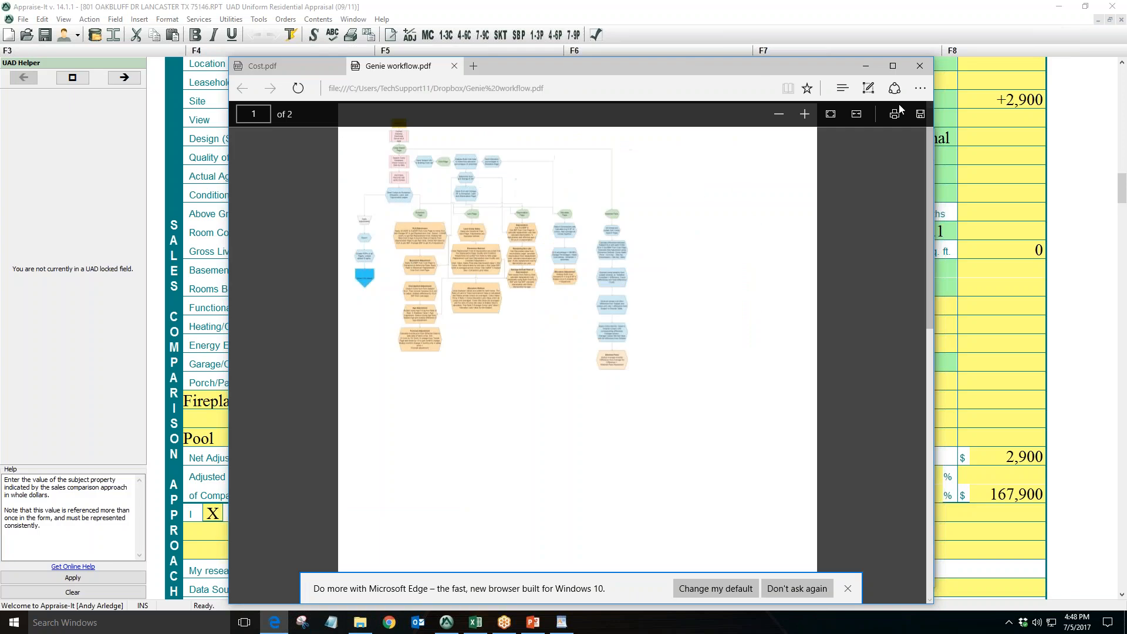
{"action": "left_click", "coordinate": [804, 115]}
{"action": "left_click", "coordinate": [804, 114]}
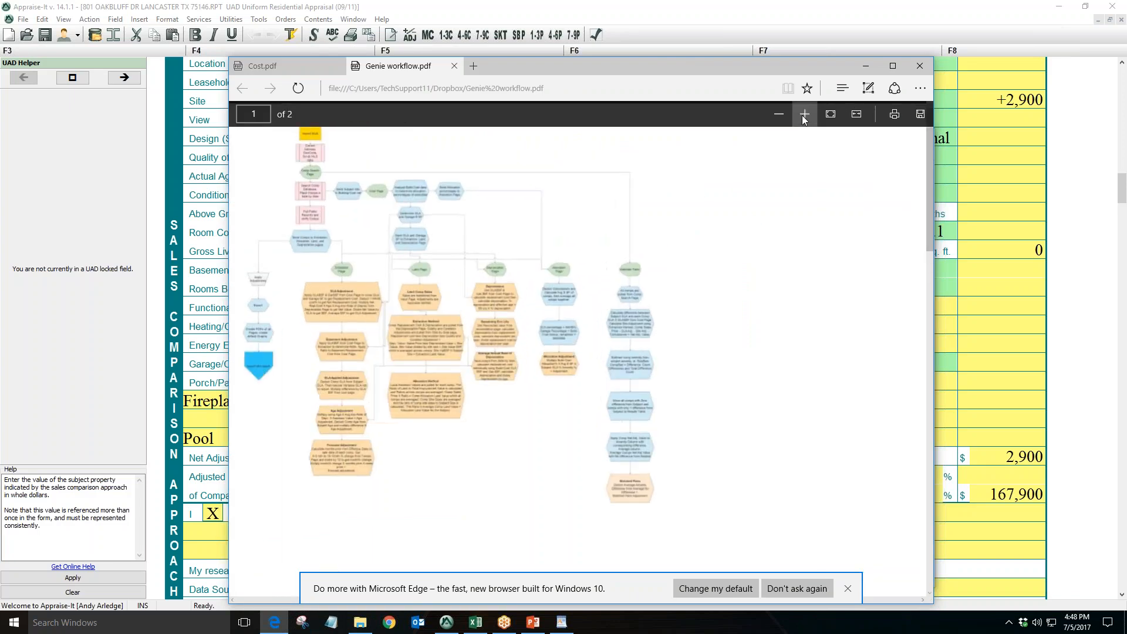
{"action": "left_click", "coordinate": [891, 67]}
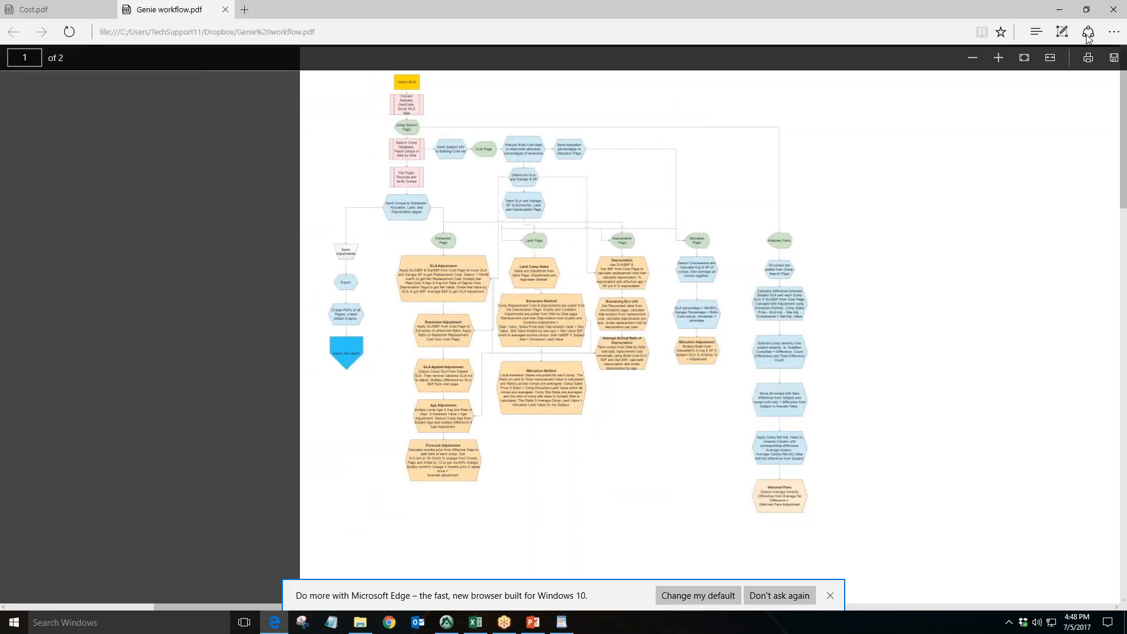
{"action": "left_click", "coordinate": [999, 61]}
{"action": "left_click", "coordinate": [998, 59]}
{"action": "scroll", "coordinate": [830, 307], "scroll_direction": "down", "scroll_amount": 5}
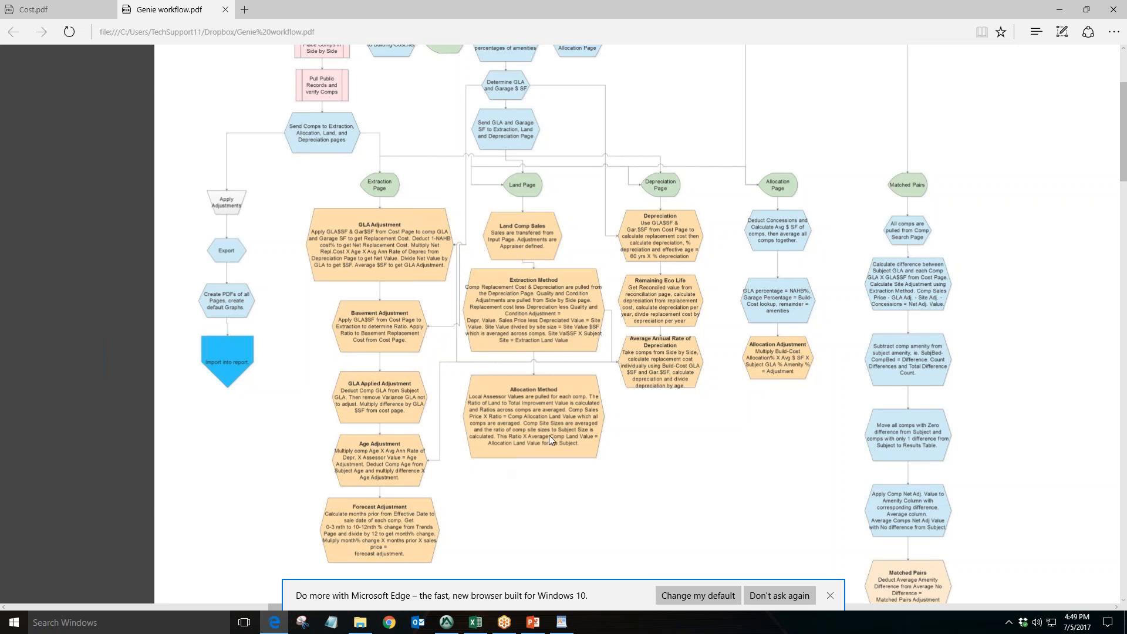
{"action": "left_click", "coordinate": [1058, 10]}
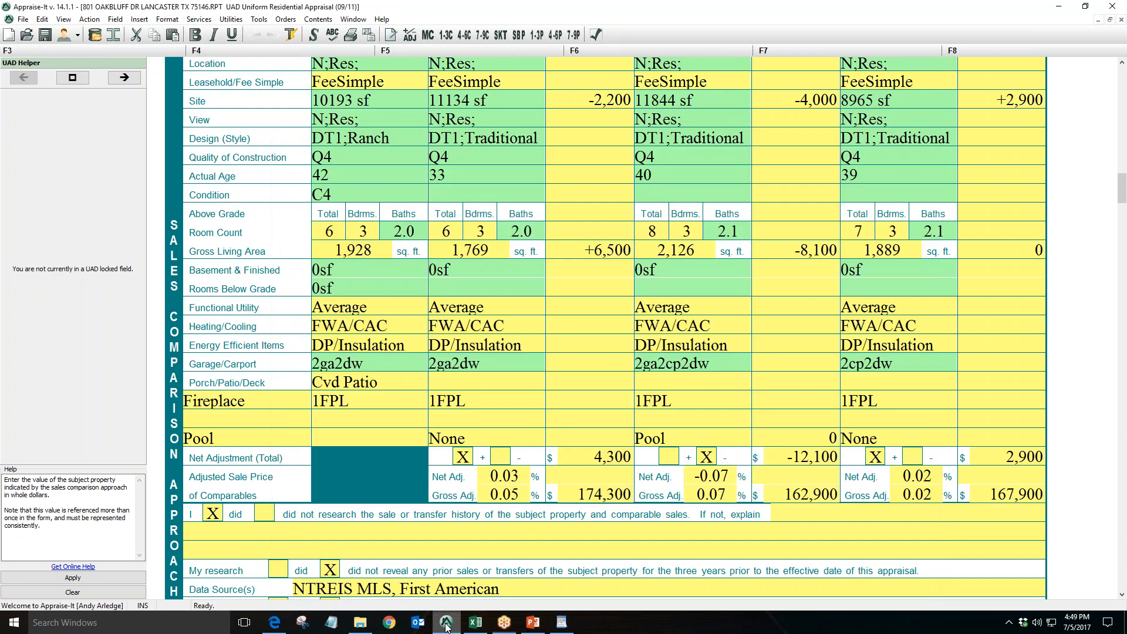
Return to the report and inspect the heating, energy and design adjustment cells of the comparables
{"action": "left_click", "coordinate": [446, 622]}
{"action": "left_click", "coordinate": [814, 323]}
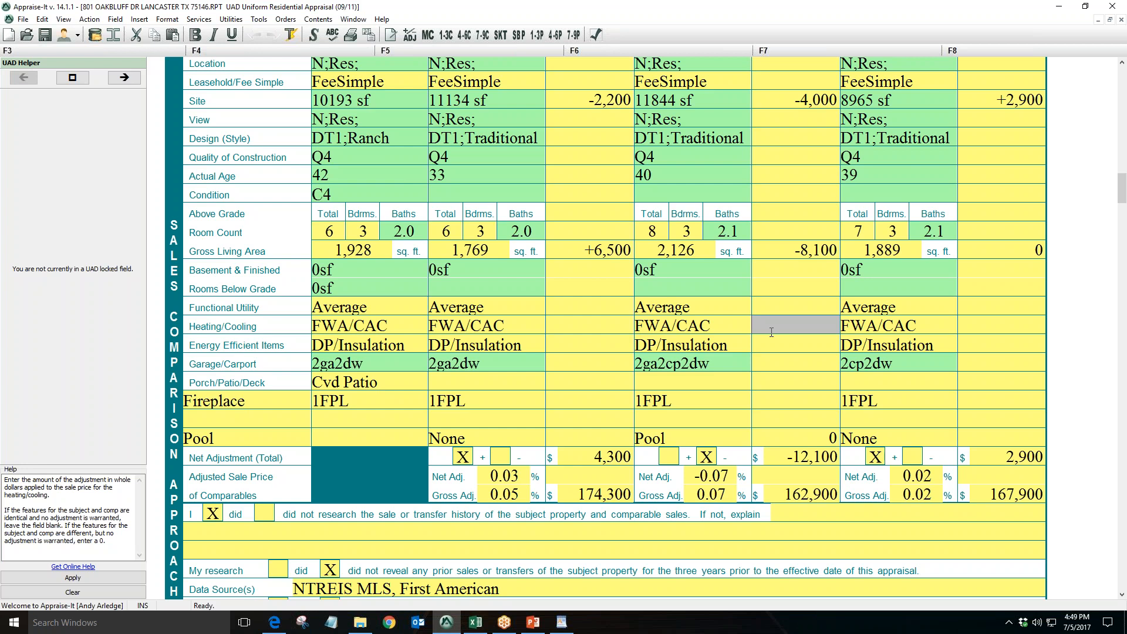
{"action": "key", "text": "Down"}
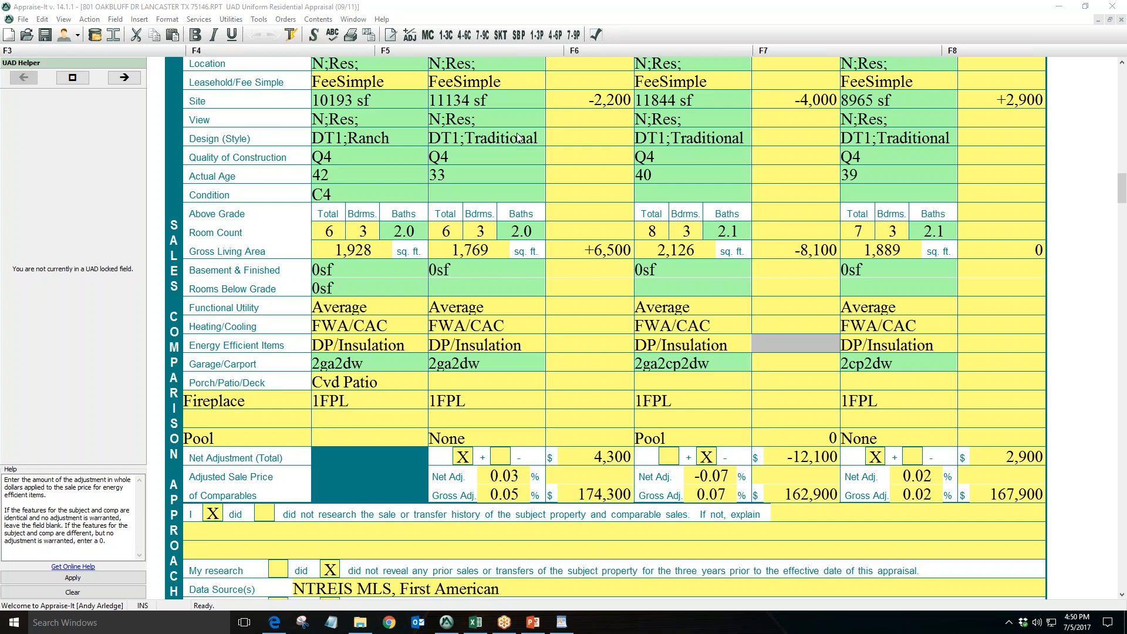
{"action": "left_click", "coordinate": [507, 139]}
{"action": "left_click", "coordinate": [696, 143]}
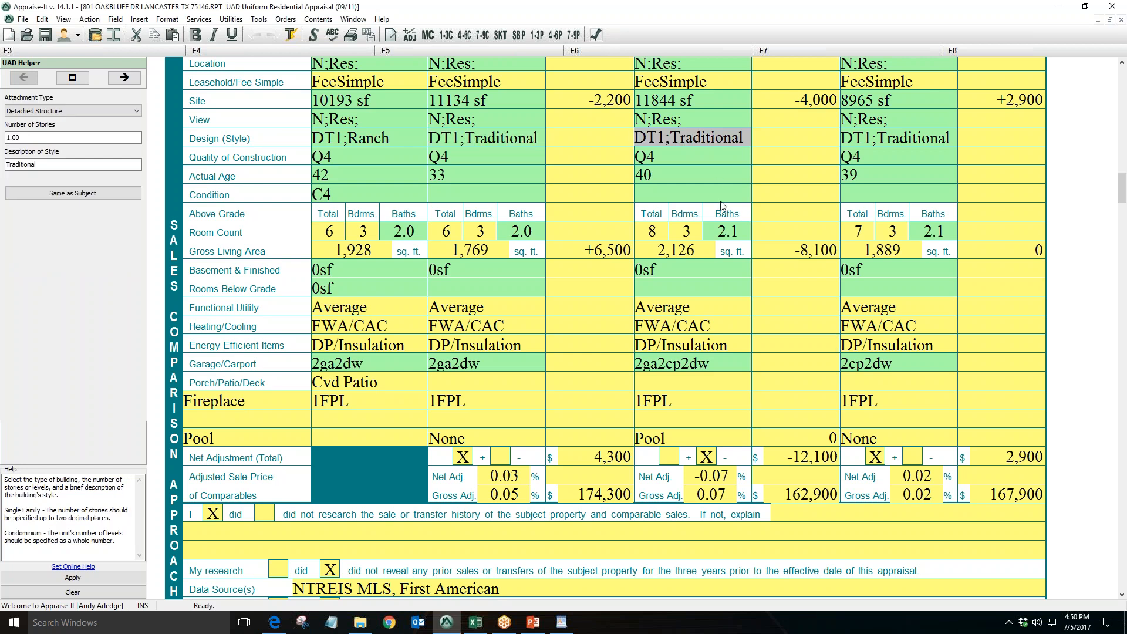
Review the ArchitecturalStyle column of the MLS export spreadsheet for the listed properties, then minimize the spreadsheet
{"action": "left_click", "coordinate": [475, 622]}
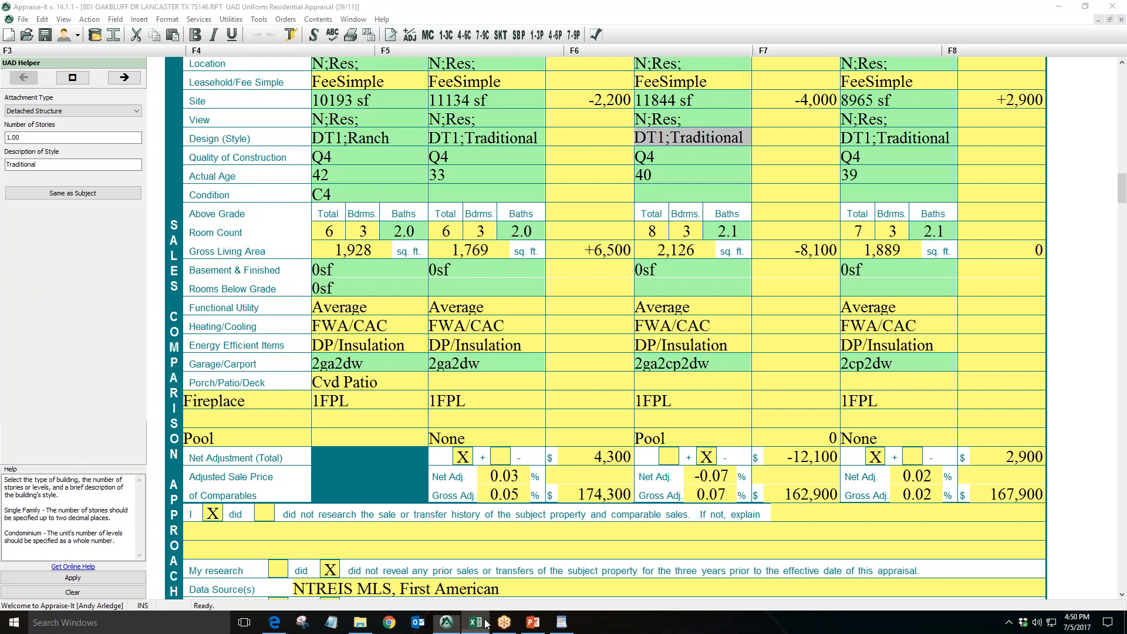
{"action": "scroll", "coordinate": [560, 340], "scroll_direction": "up", "scroll_amount": 20}
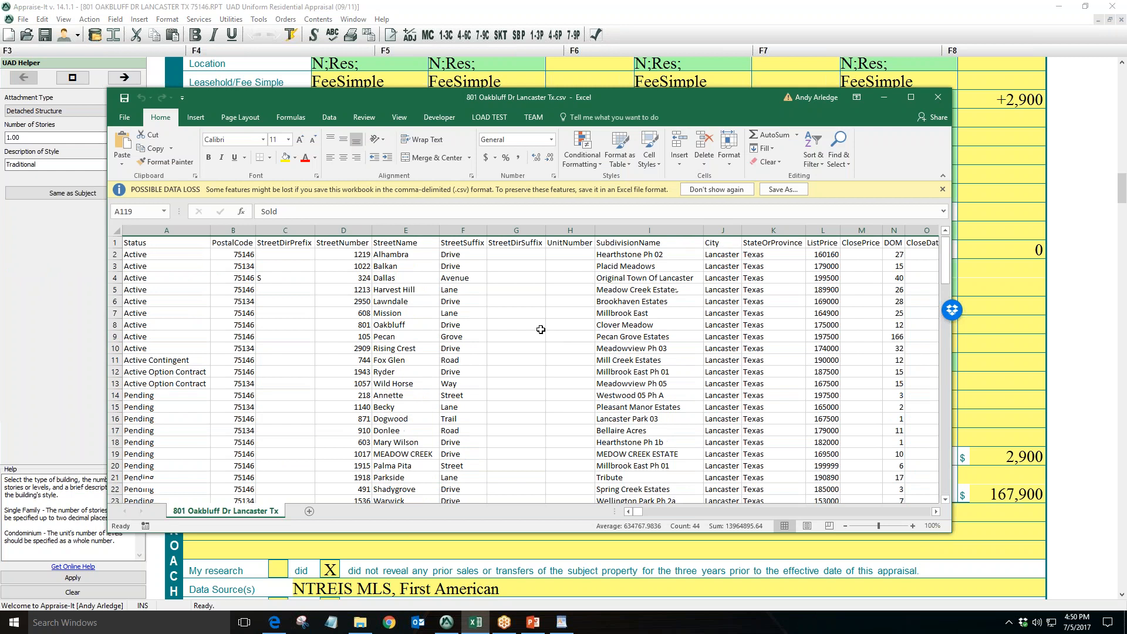
{"action": "left_click", "coordinate": [649, 301]}
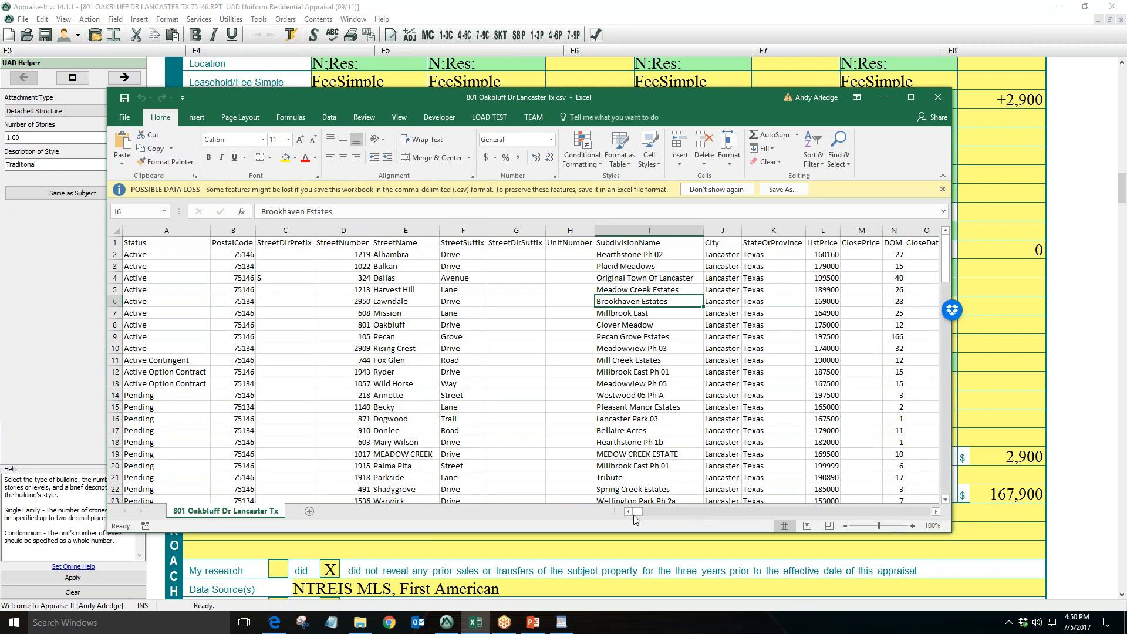
{"action": "left_click_drag", "start_coordinate": [640, 513], "coordinate": [769, 512]}
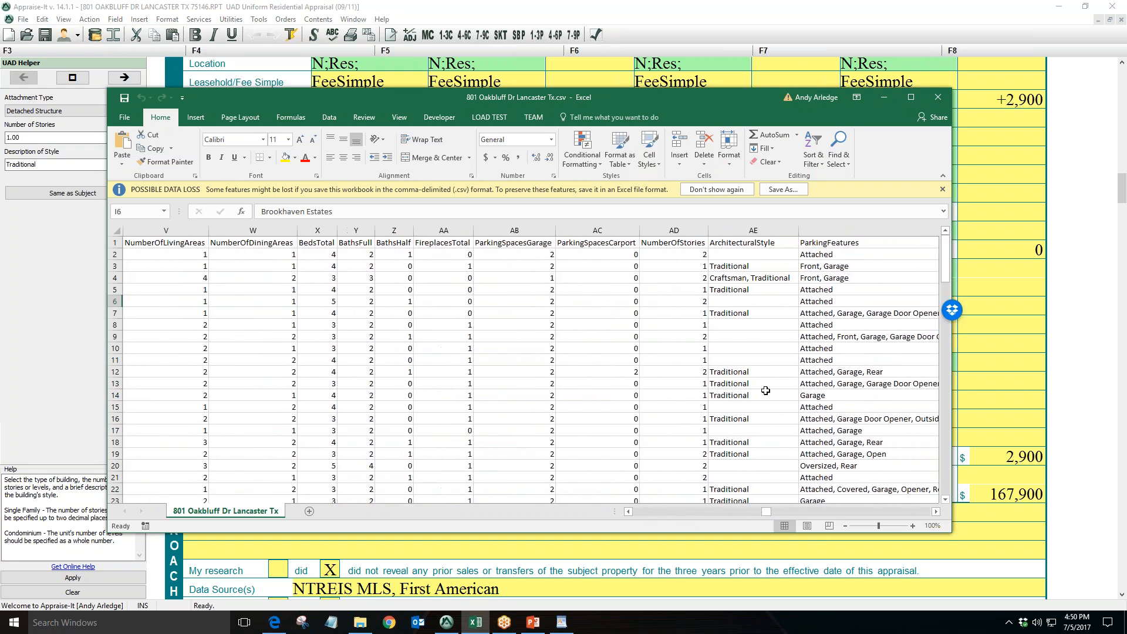
{"action": "left_click", "coordinate": [777, 247]}
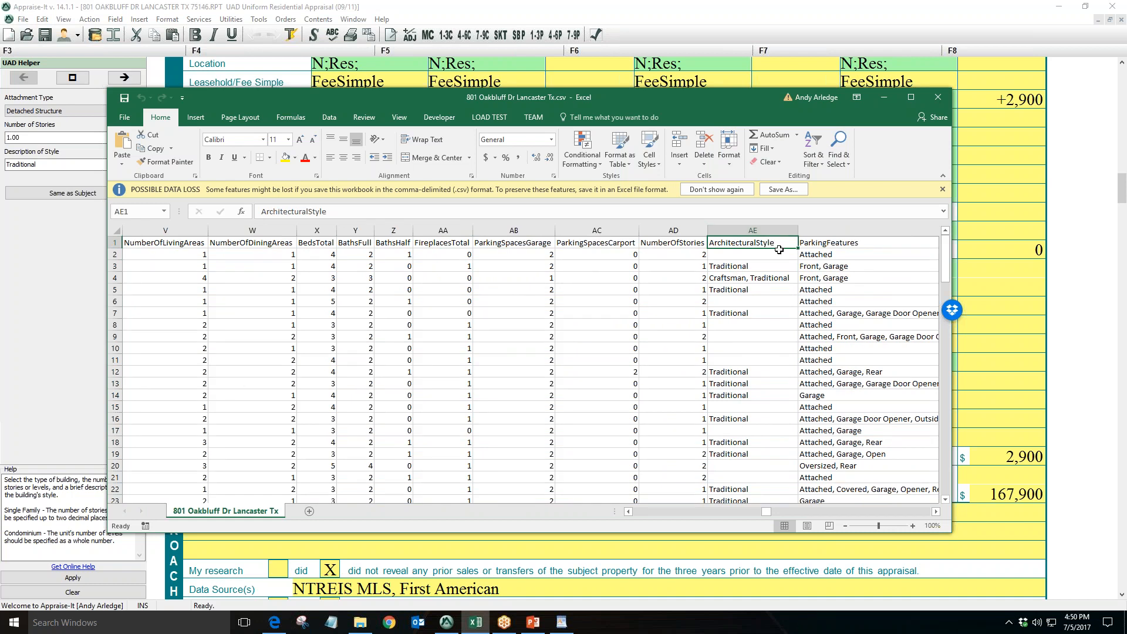
{"action": "key", "text": "Down"}
{"action": "key", "text": "Down"}
{"action": "key", "text": "Down"}
{"action": "key", "text": "Down"}
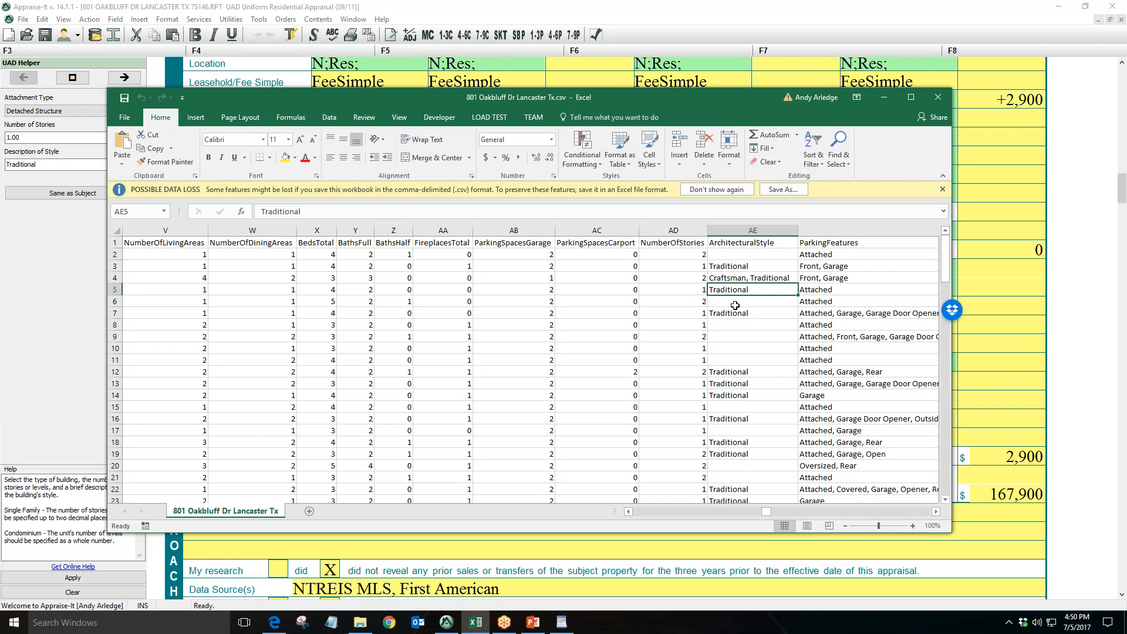
{"action": "left_click", "coordinate": [767, 275]}
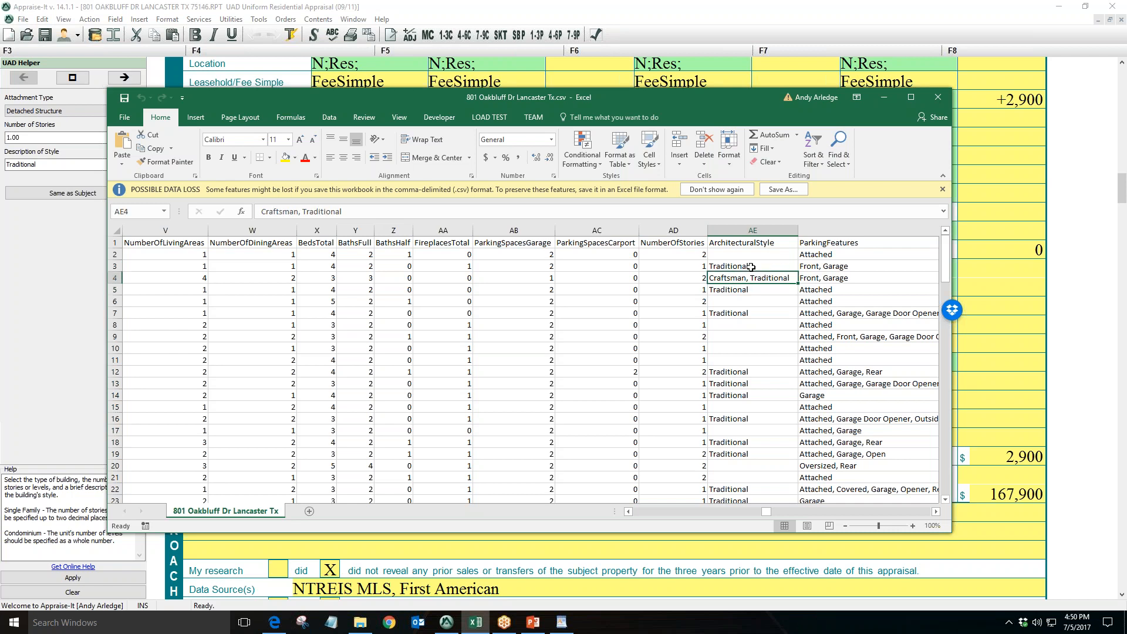
{"action": "left_click", "coordinate": [770, 292]}
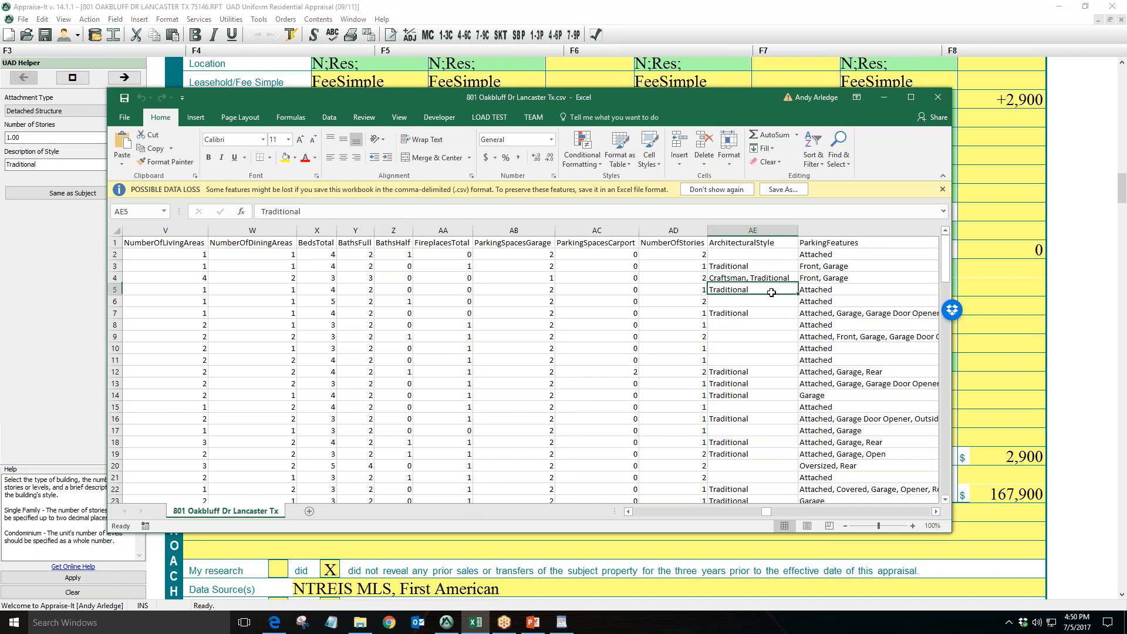
{"action": "left_click", "coordinate": [764, 316]}
{"action": "left_click", "coordinate": [883, 97]}
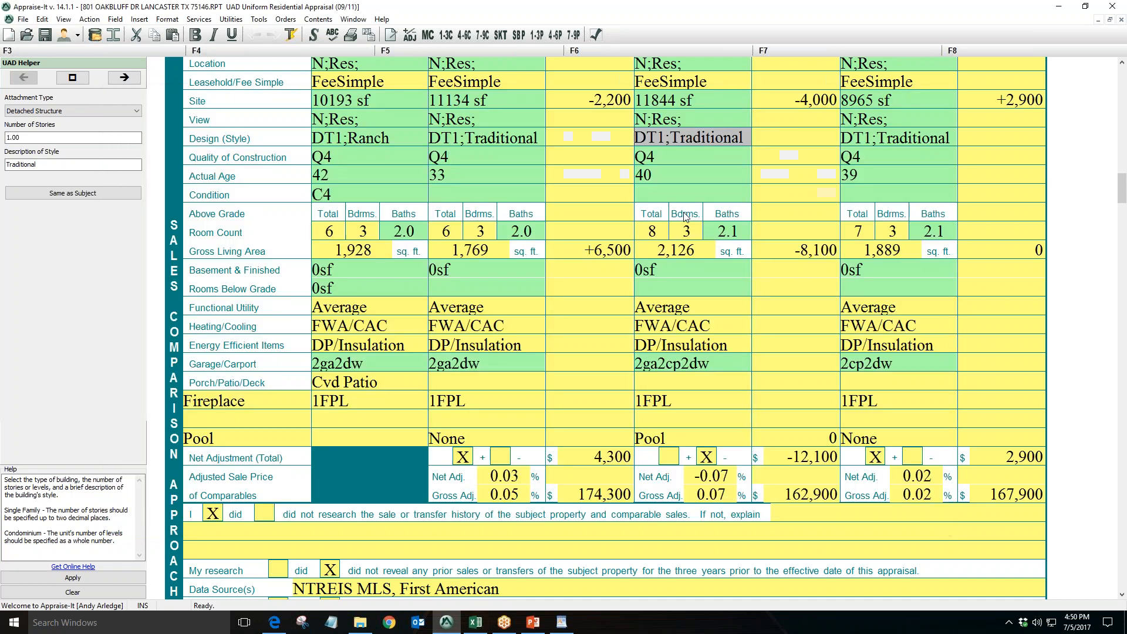
Select the comparables' Design (Style) cells in the report to compare their style entries
{"action": "left_click", "coordinate": [886, 135]}
{"action": "left_click", "coordinate": [535, 136]}
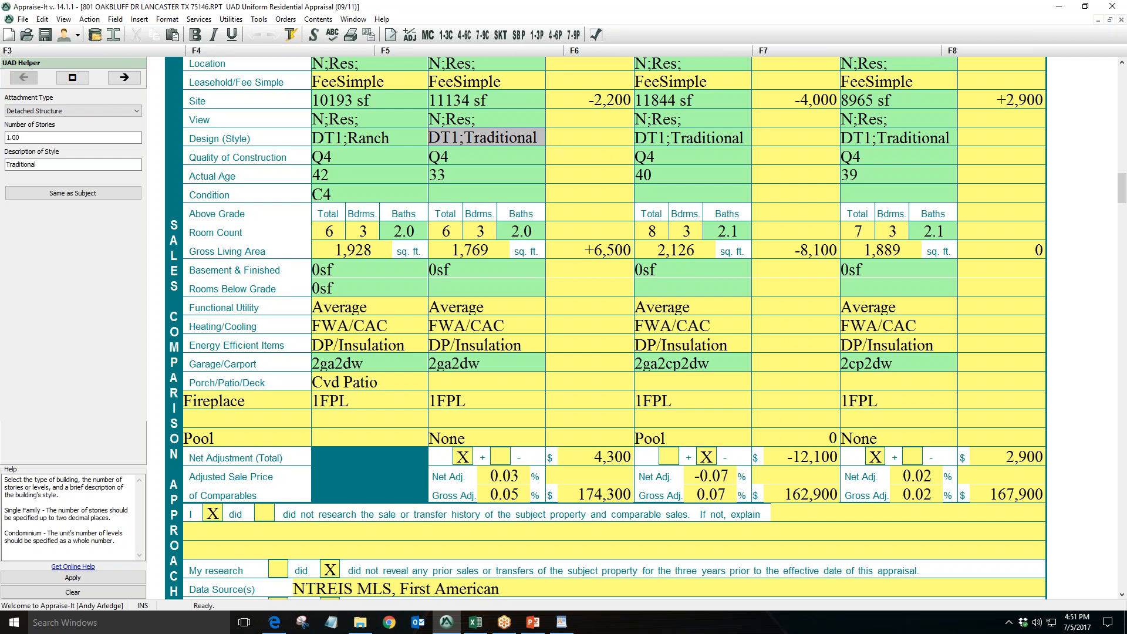
{"action": "left_click", "coordinate": [727, 141]}
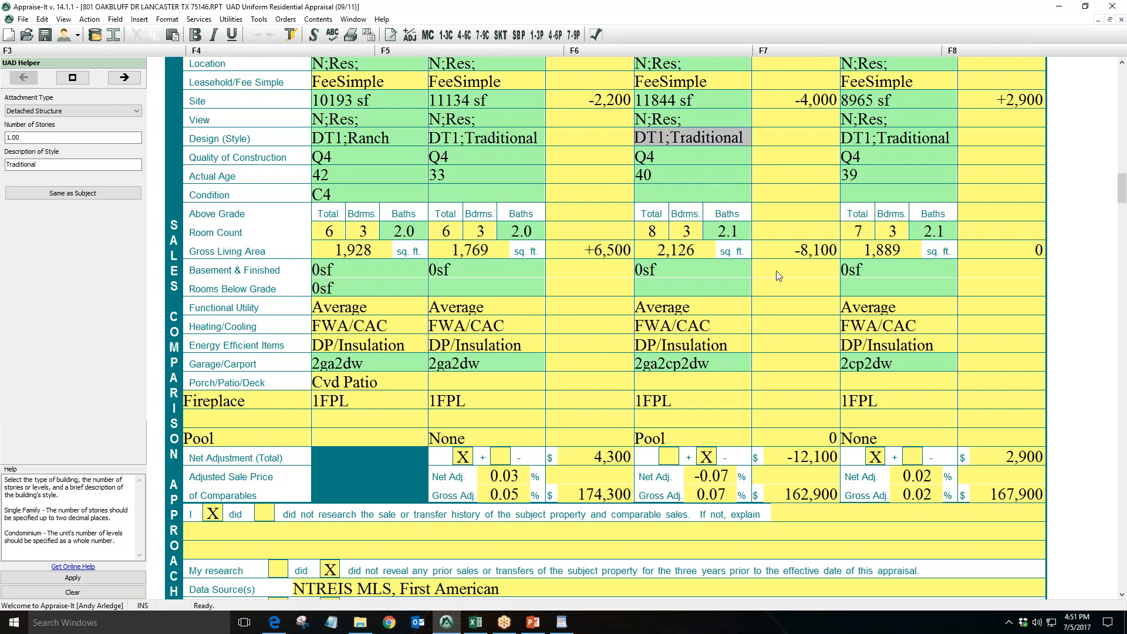